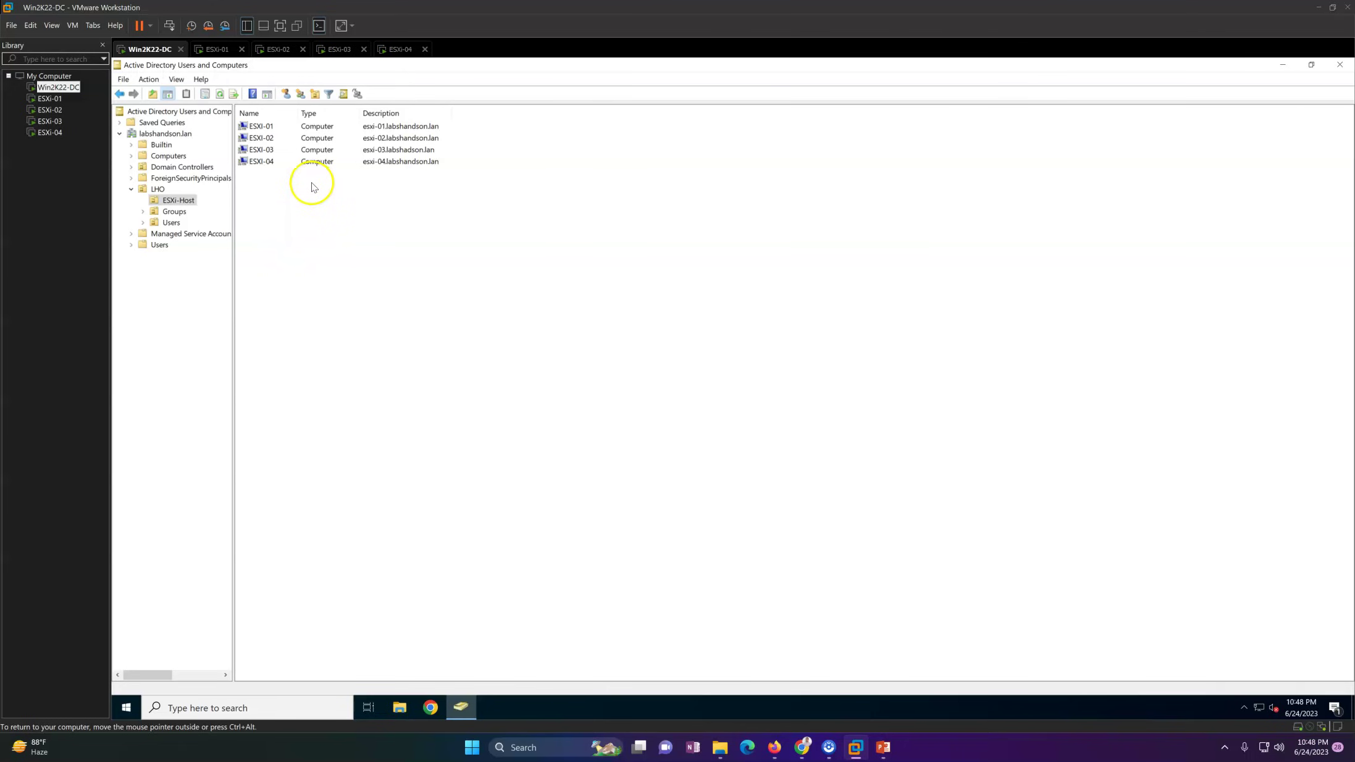
Step: In LHO > Groups beside ESXi-Admin, create a new global security group named vCenter-Admin
{"action": "left_click", "coordinate": [169, 158]}
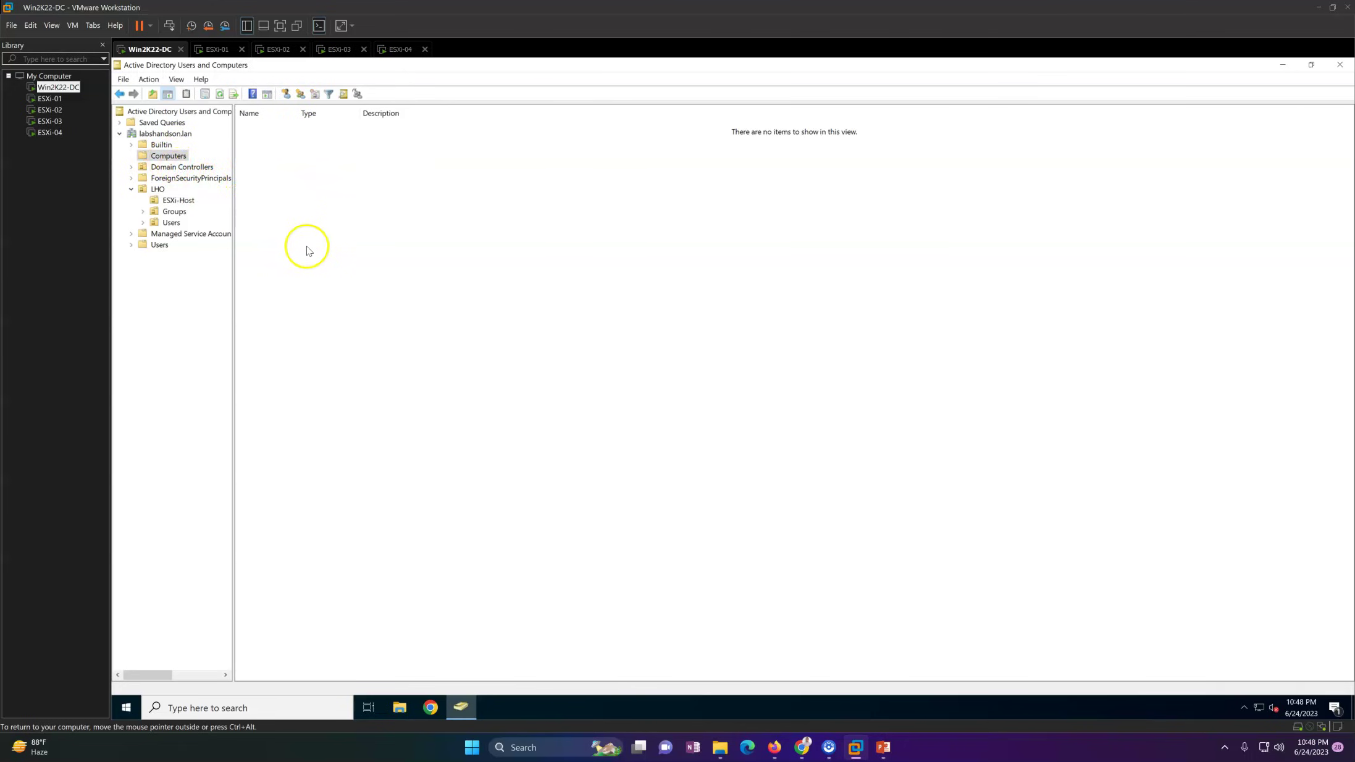
{"action": "left_click", "coordinate": [172, 212]}
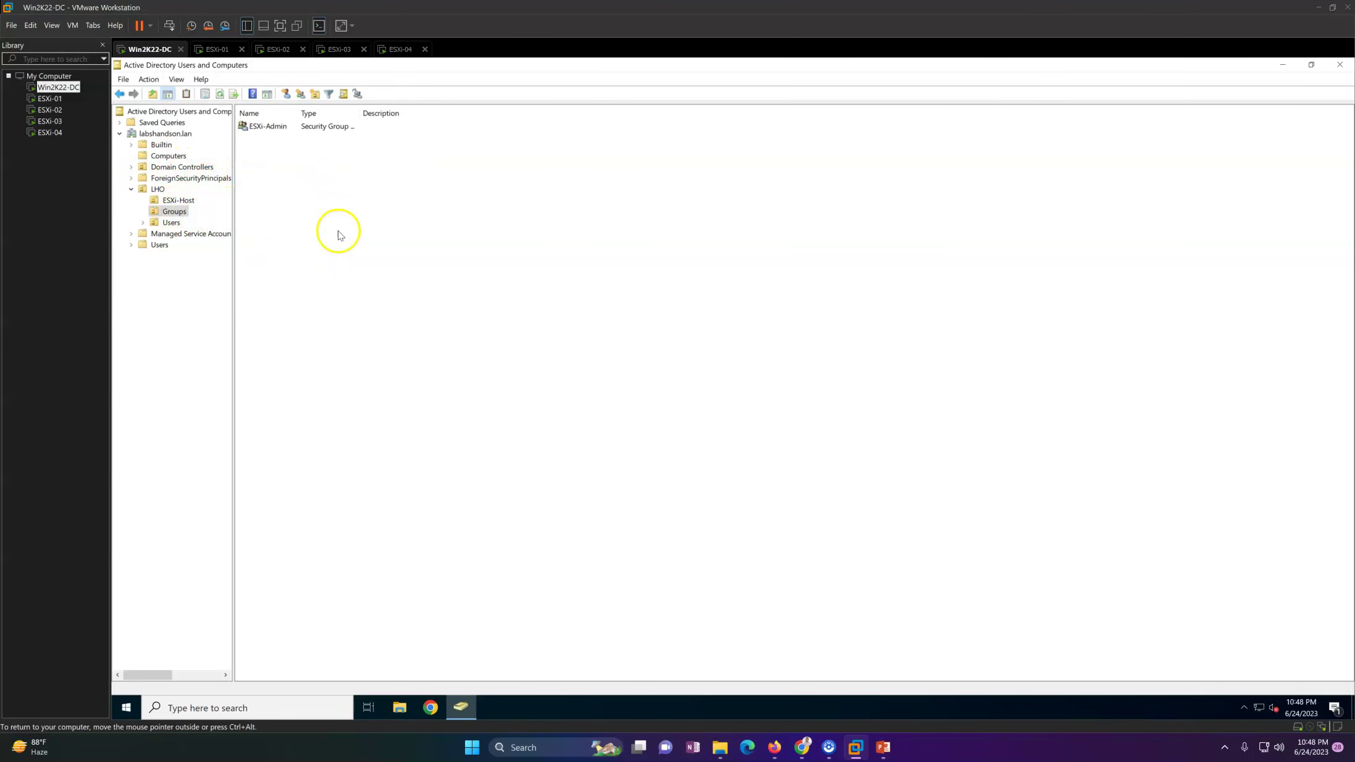
{"action": "left_click", "coordinate": [278, 127]}
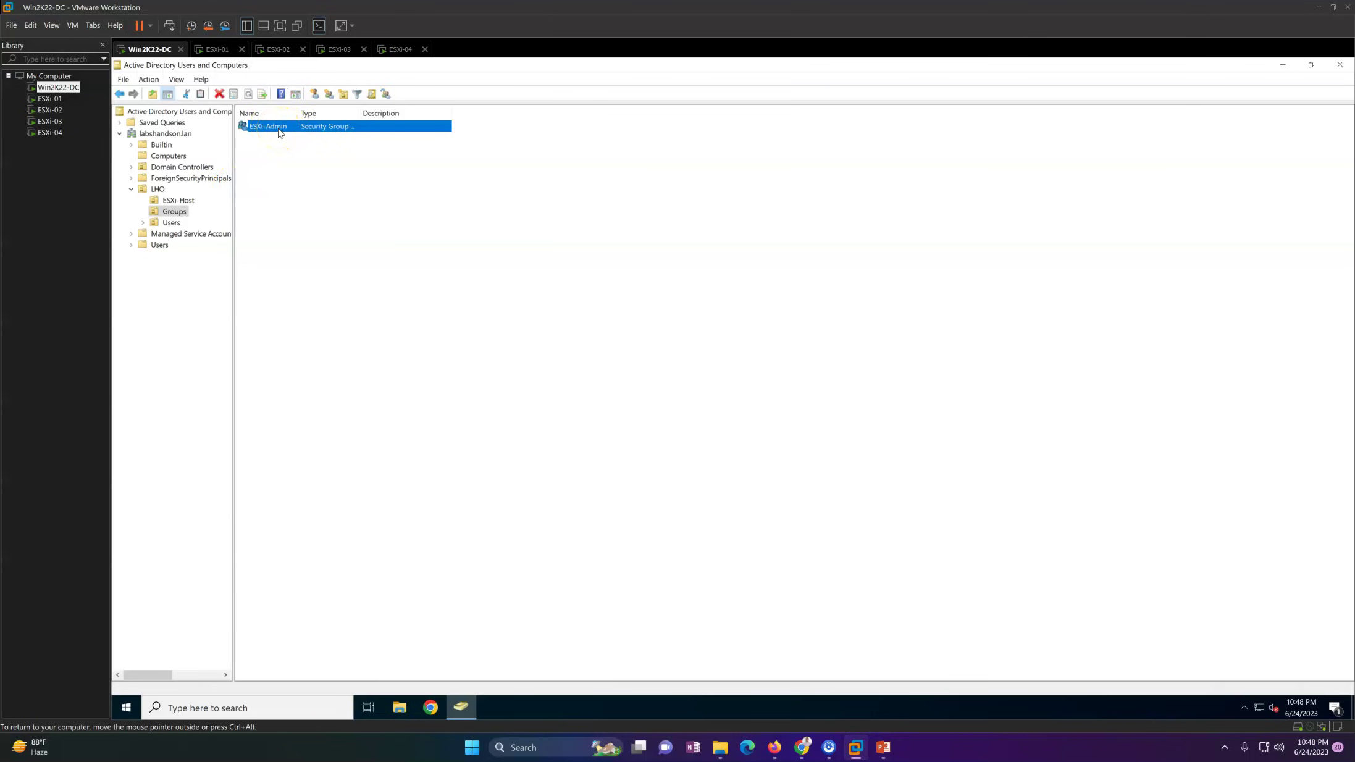
{"action": "right_click", "coordinate": [291, 168]}
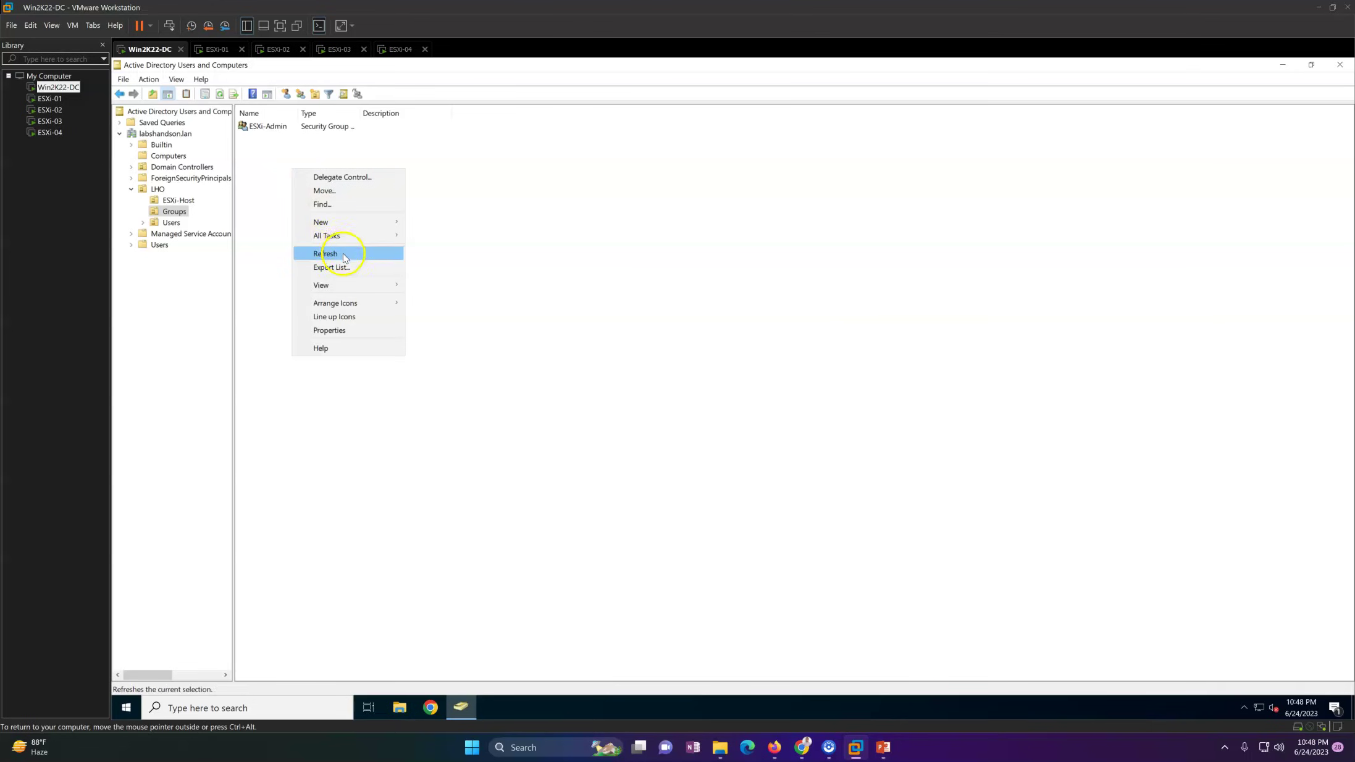
{"action": "mouse_move", "coordinate": [337, 222]}
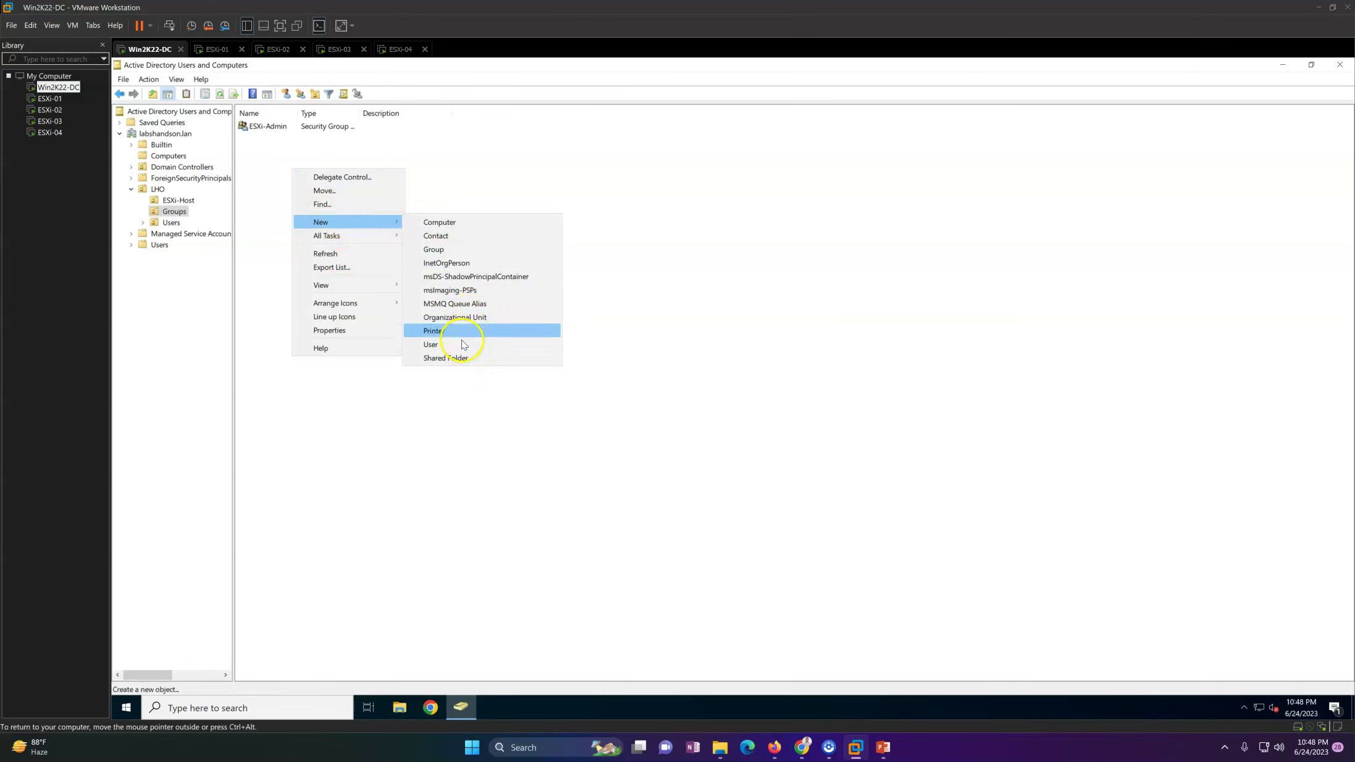
{"action": "left_click", "coordinate": [440, 250]}
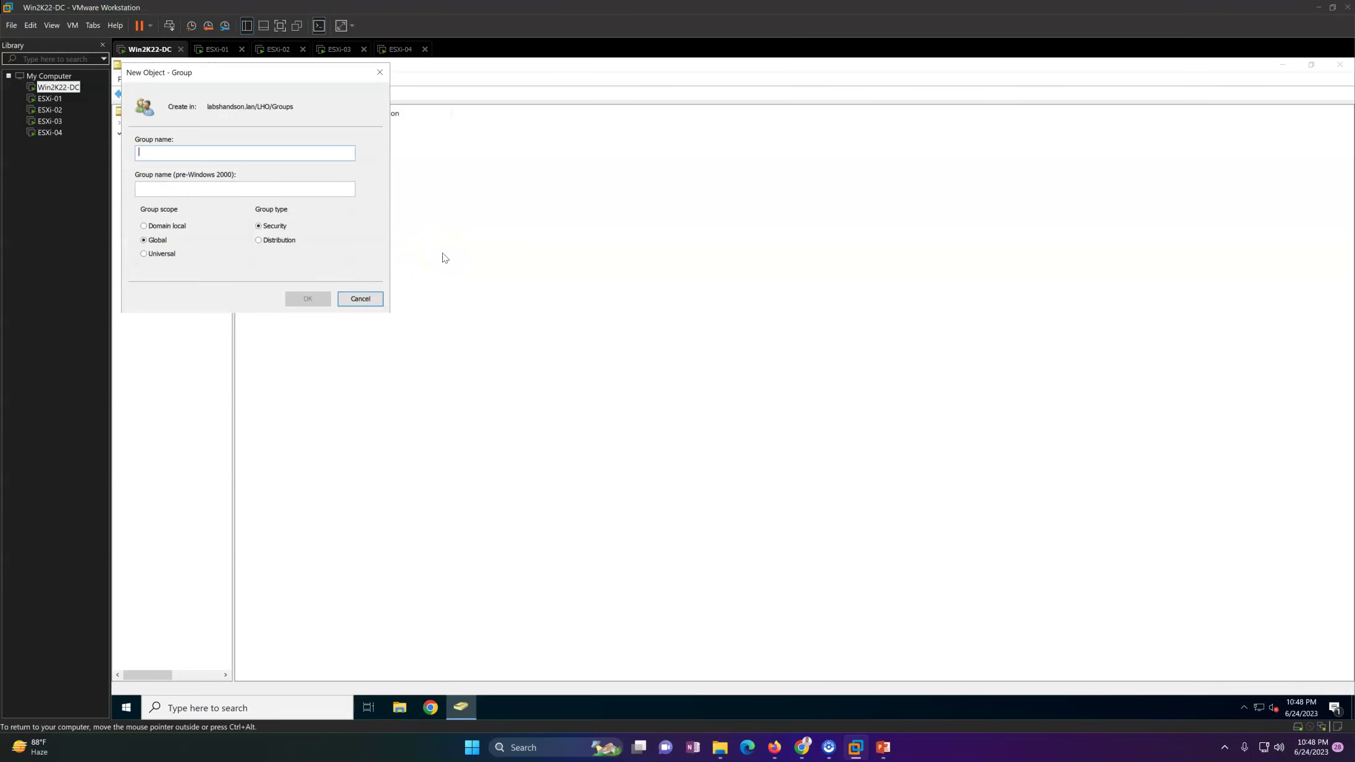
{"action": "type", "text": "v"}
{"action": "key", "text": "BackSpace"}
{"action": "type", "text": "vCenter-Admin"}
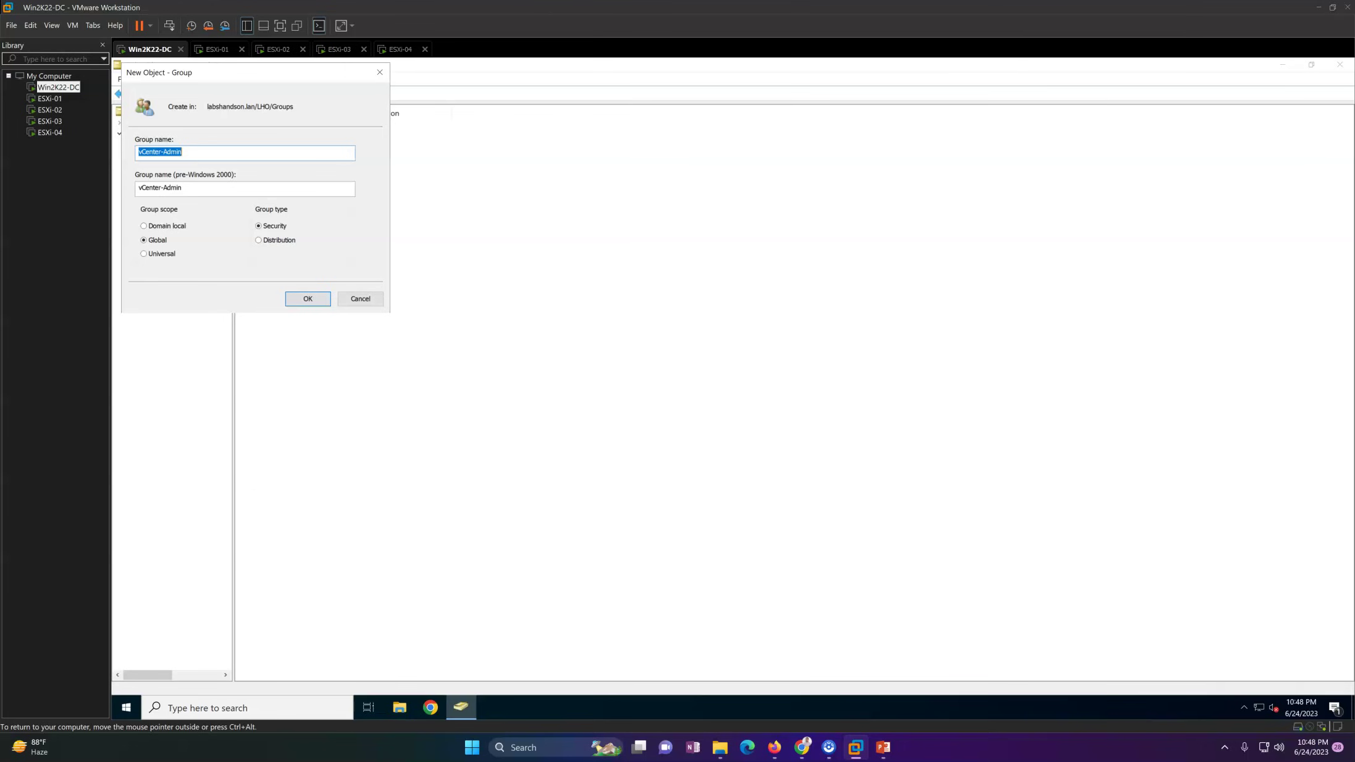
{"action": "key", "text": "Return"}
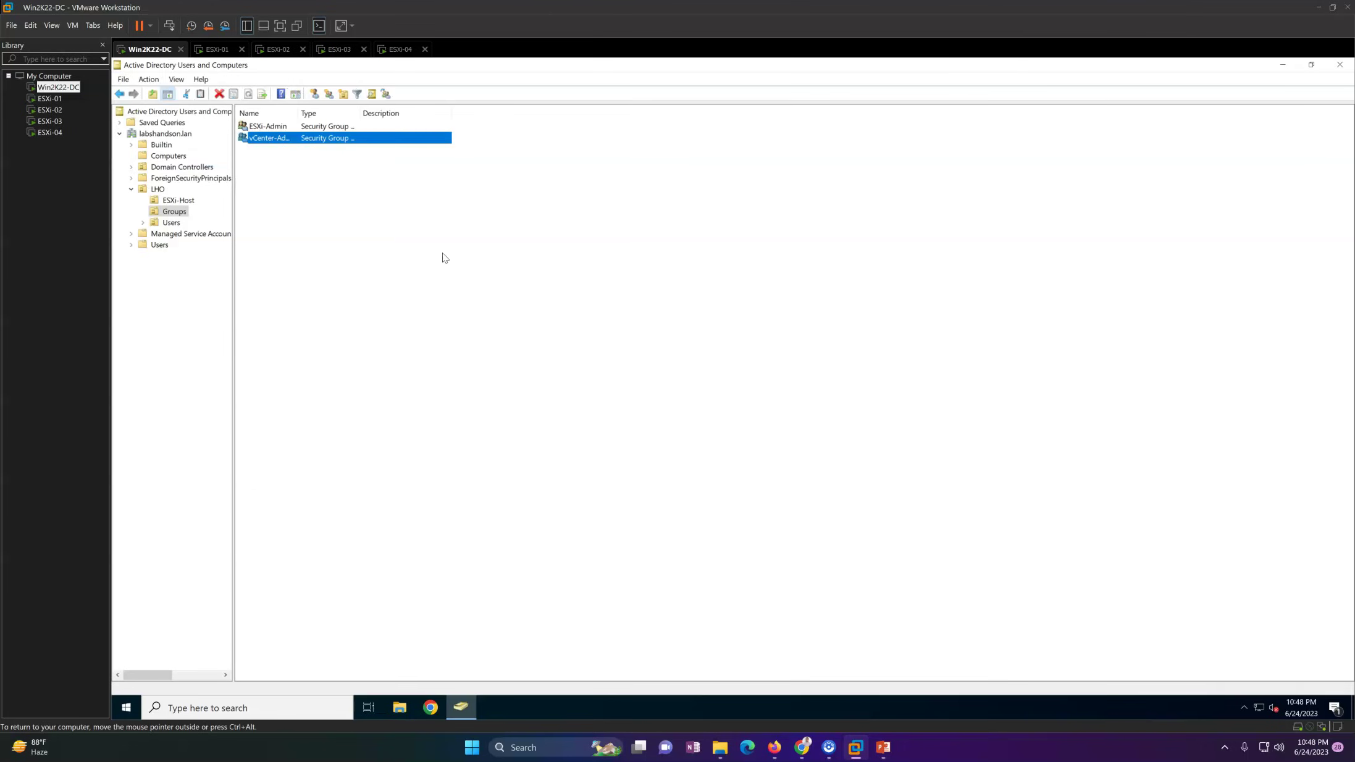
Step: Create the vCenter-ReadOnly group in LHO > Groups, then open vCenter-Admin's properties
{"action": "double_click", "coordinate": [298, 113]}
{"action": "right_click", "coordinate": [298, 199]}
{"action": "mouse_move", "coordinate": [352, 254]}
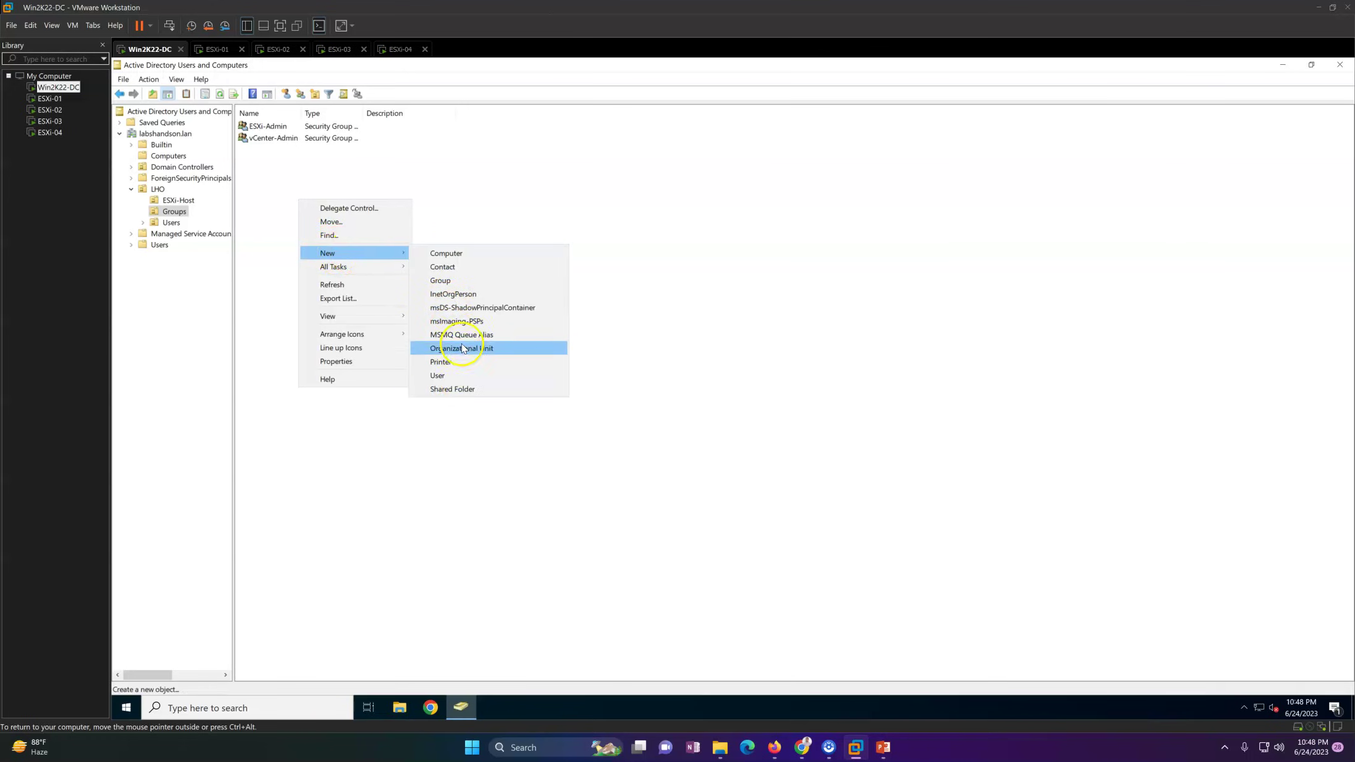
{"action": "left_click", "coordinate": [453, 281]}
{"action": "type", "text": "vCenter-ReadOnly"}
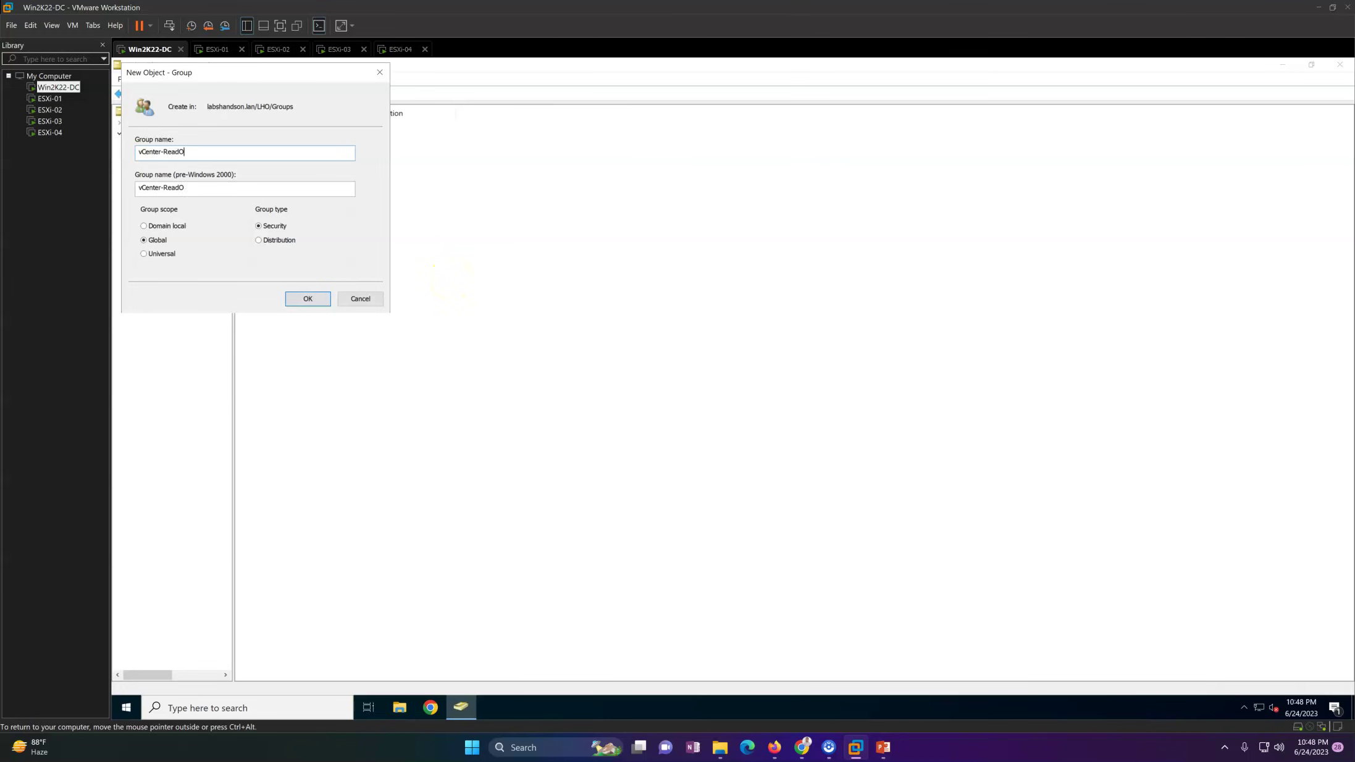
{"action": "left_click", "coordinate": [308, 298]}
{"action": "double_click", "coordinate": [284, 140]}
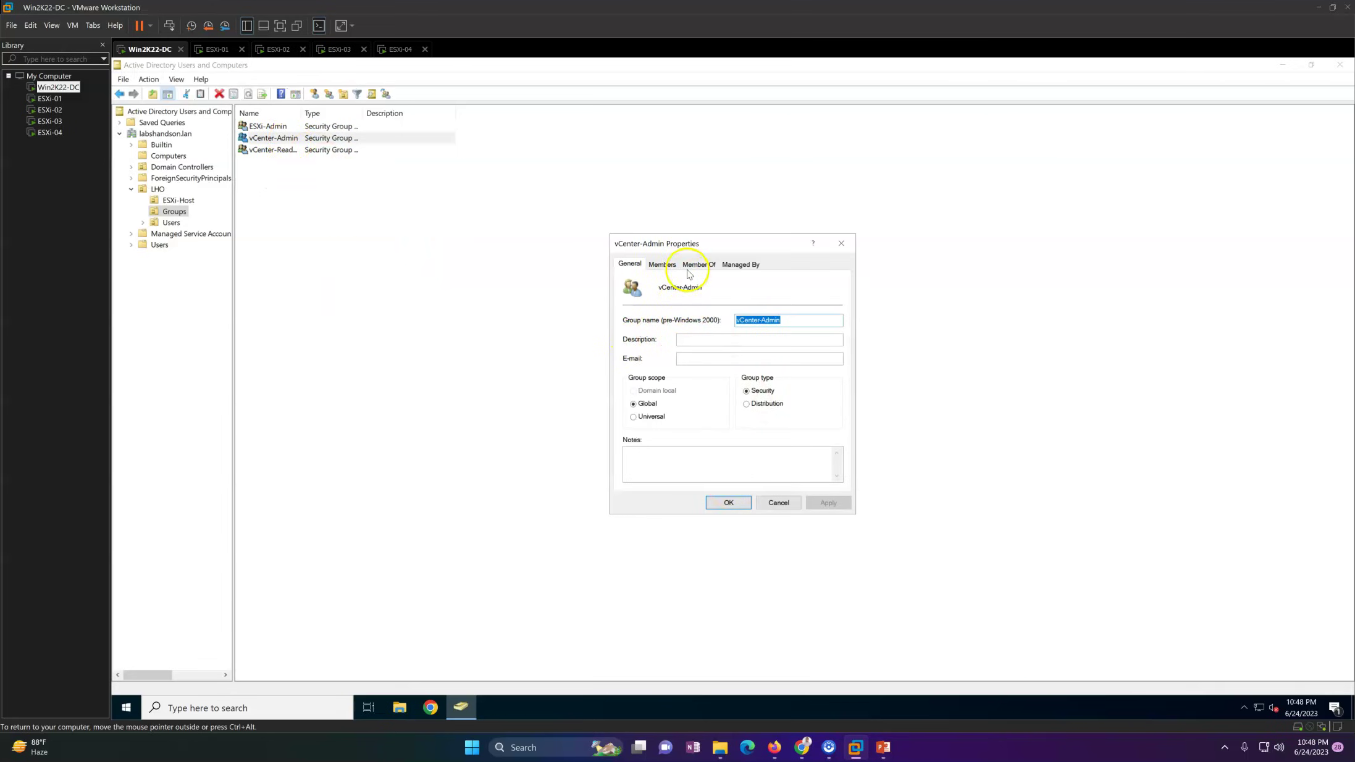
Step: Add a test user as a member of the vCenter-Admin group
{"action": "left_click", "coordinate": [661, 265]}
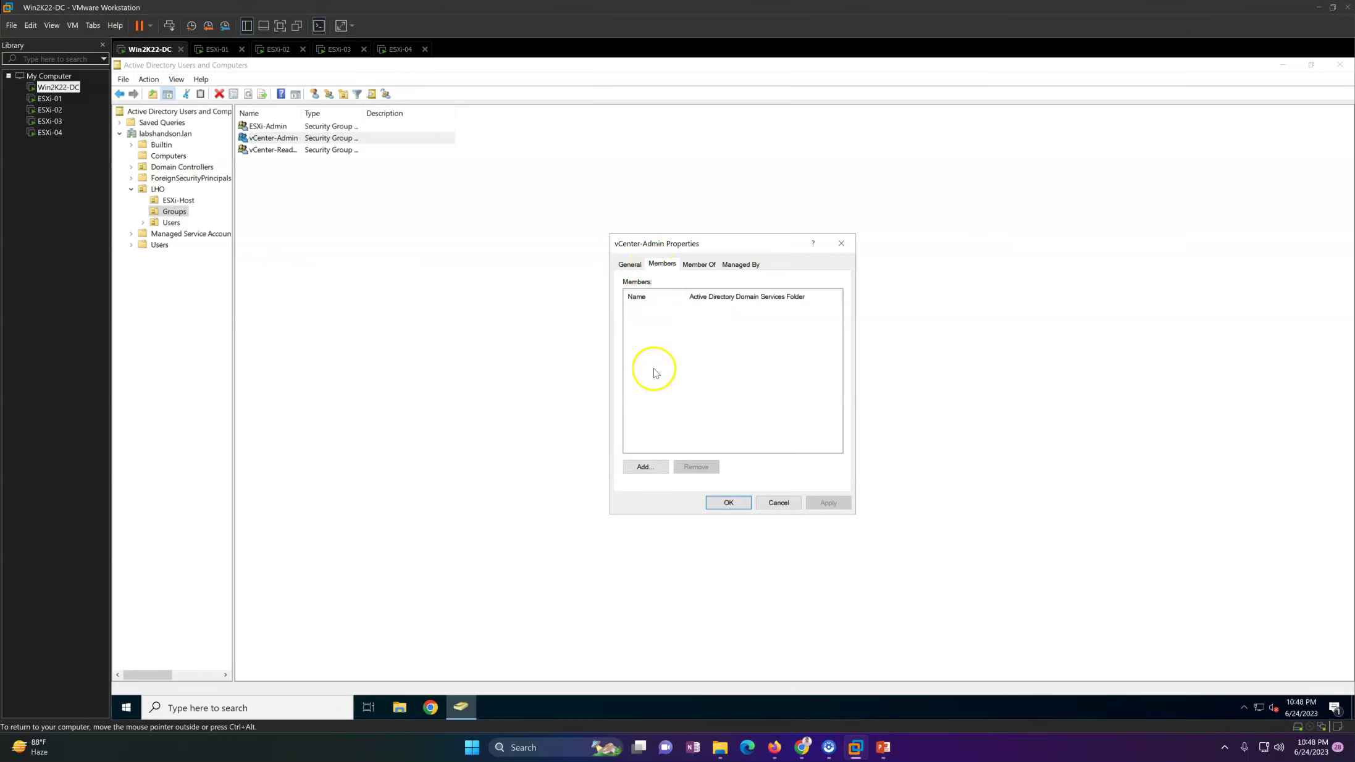
{"action": "left_click", "coordinate": [643, 468]}
{"action": "type", "text": "Use"}
{"action": "key", "text": "Return"}
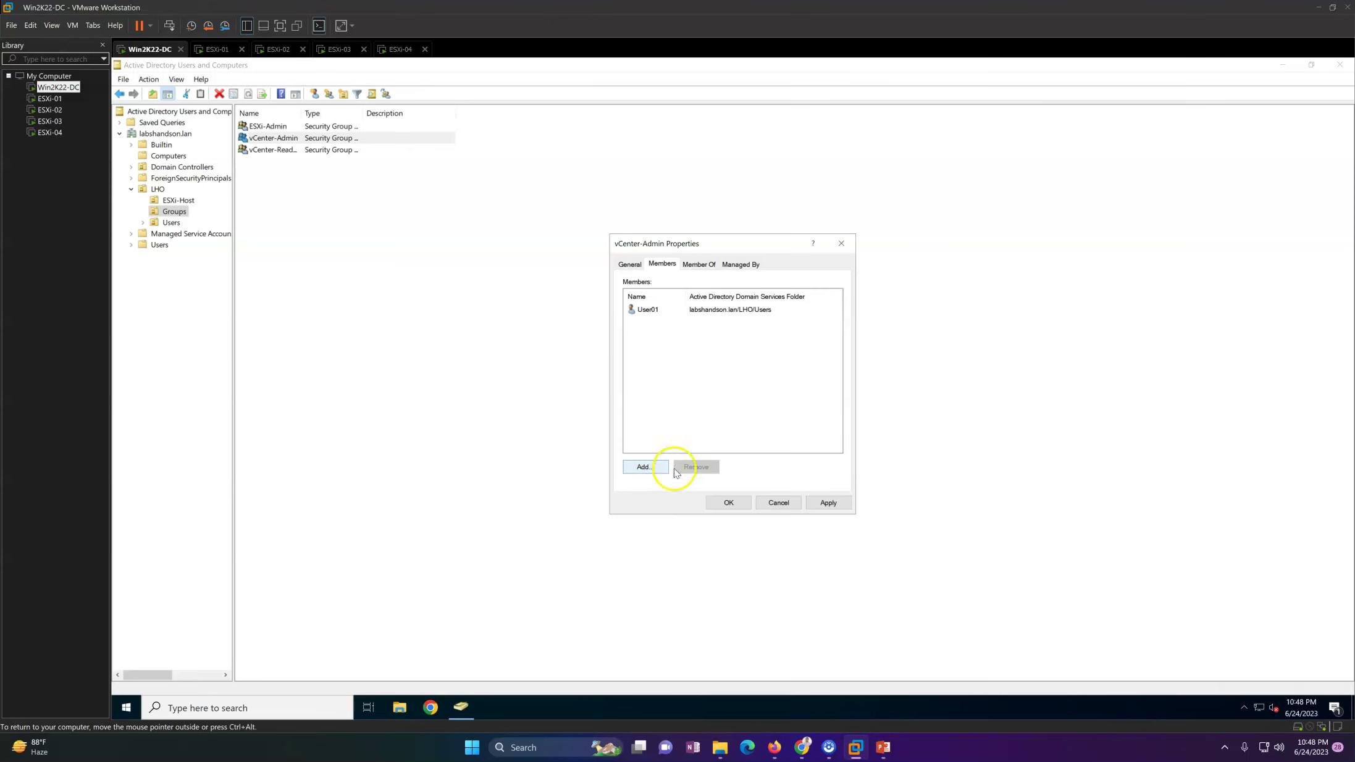
{"action": "left_click", "coordinate": [728, 502]}
Step: Add User02 to vCenter-ReadOnly, then widen the Name and Type columns
{"action": "left_click", "coordinate": [281, 151]}
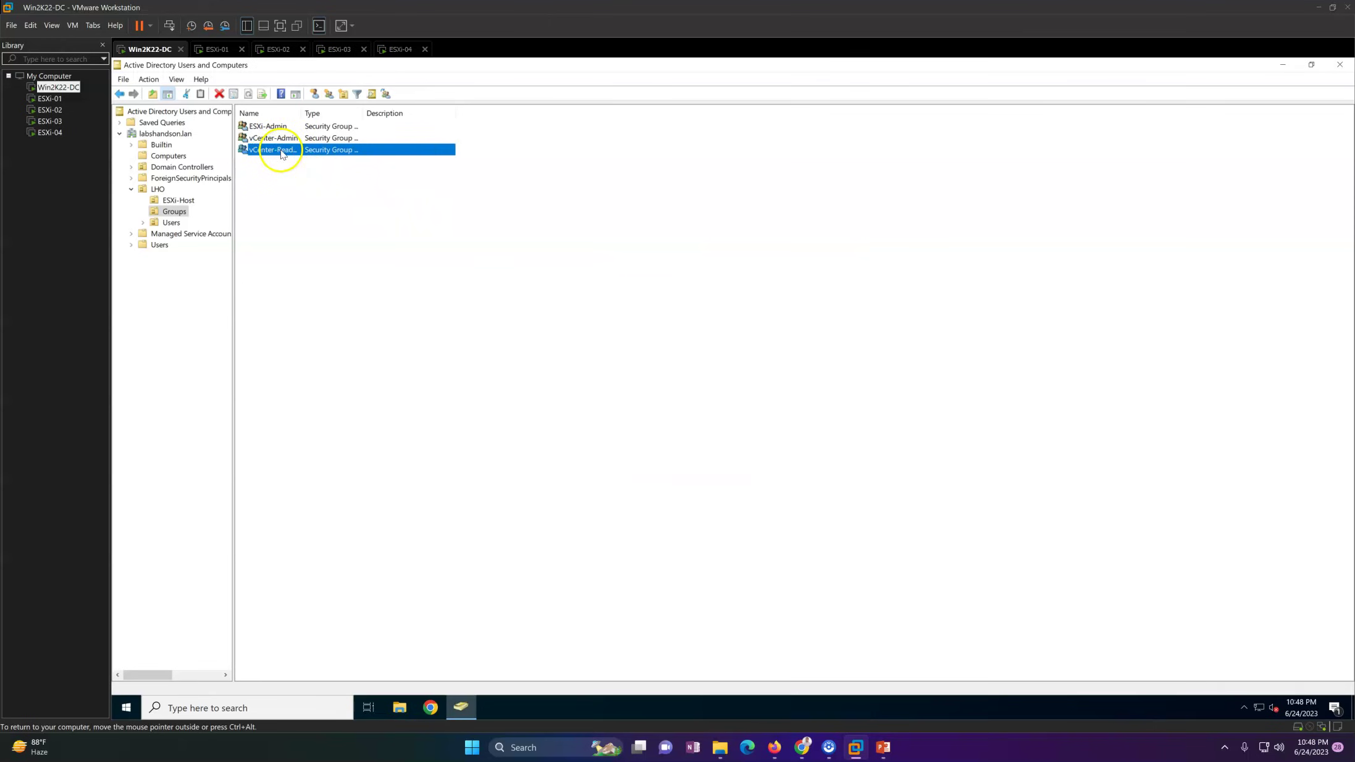
{"action": "double_click", "coordinate": [281, 151]}
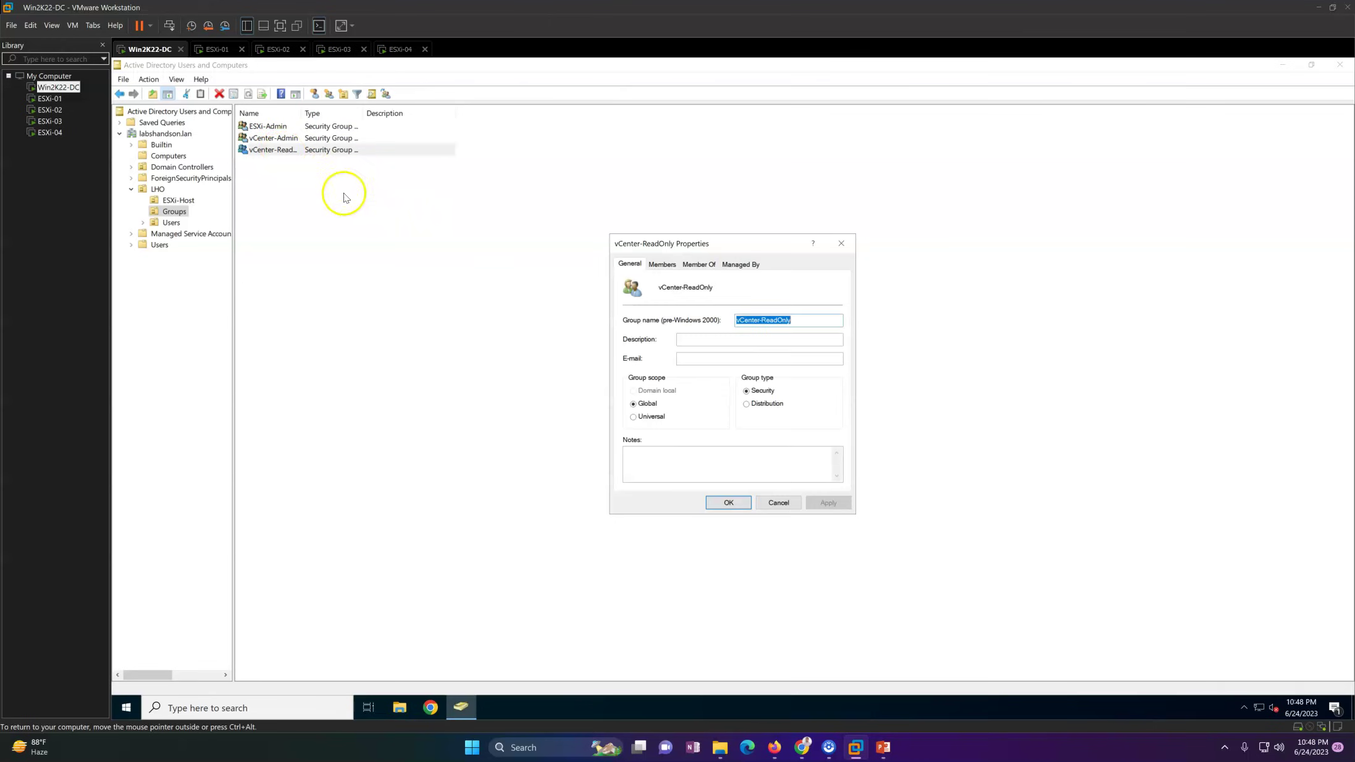
{"action": "left_click", "coordinate": [662, 265]}
{"action": "left_click", "coordinate": [645, 466]}
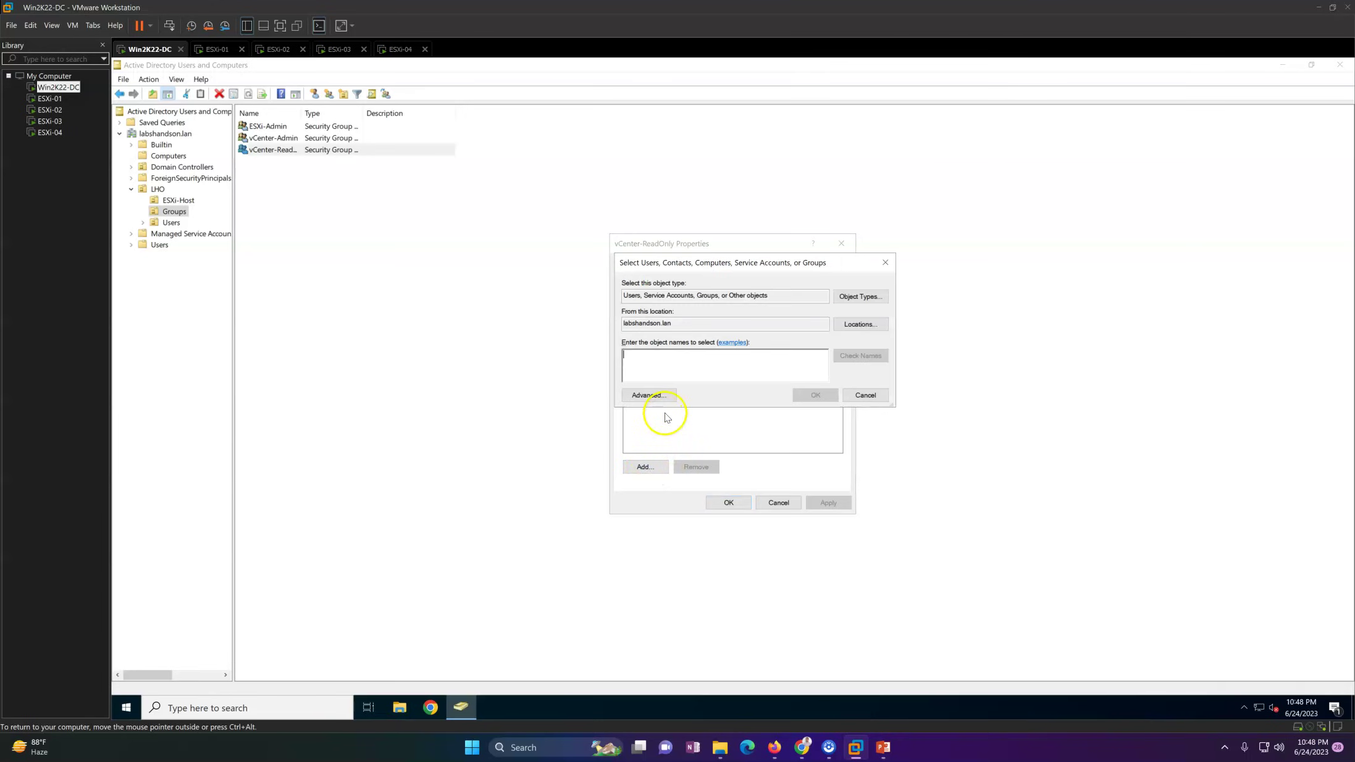
{"action": "type", "text": "User02"}
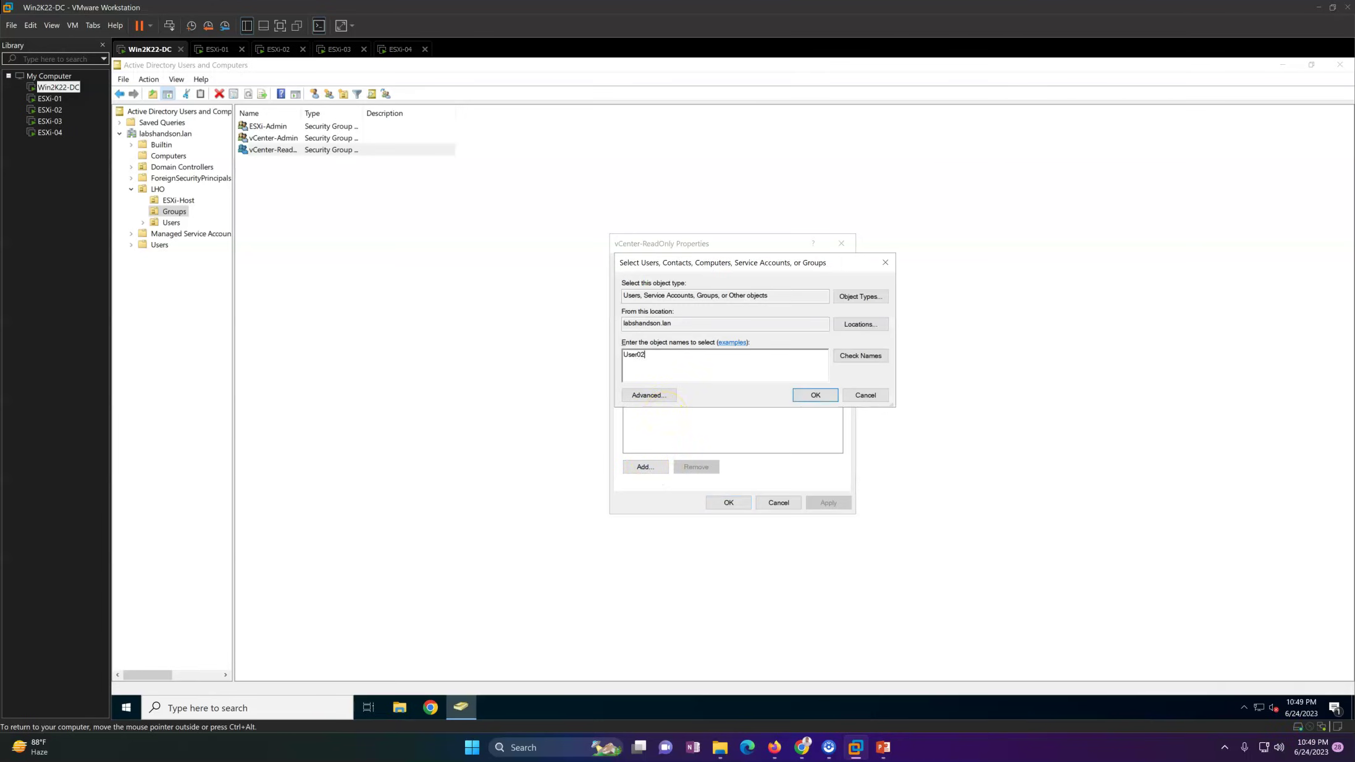
{"action": "key", "text": "Return"}
{"action": "left_click", "coordinate": [842, 505]}
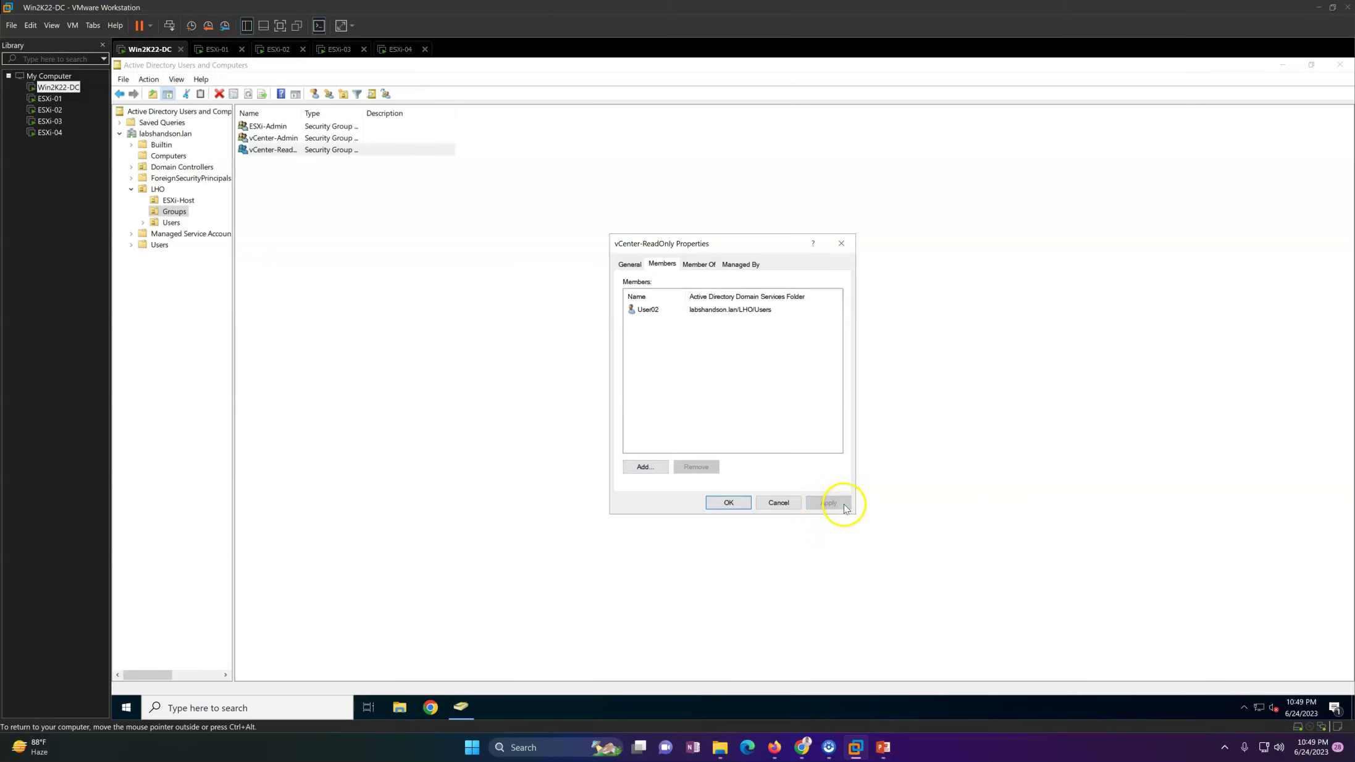
{"action": "left_click", "coordinate": [730, 502]}
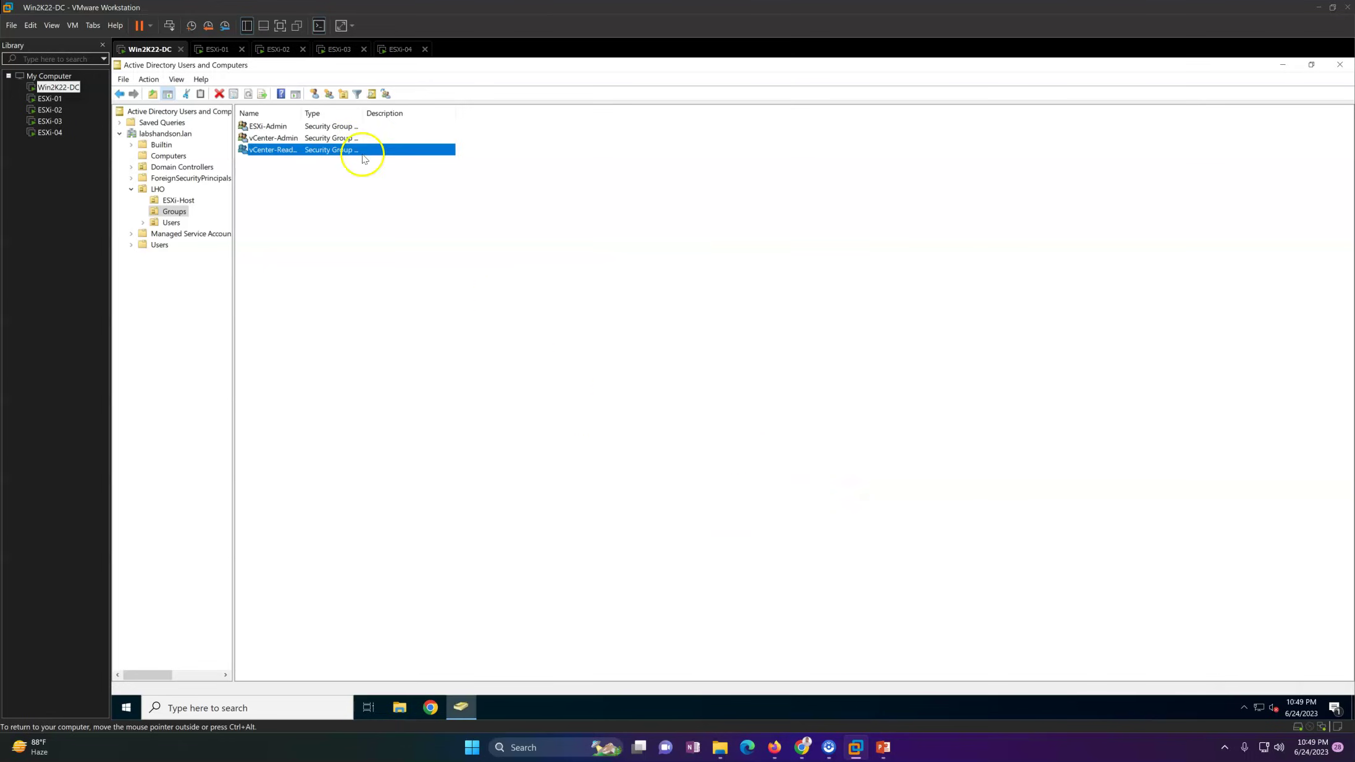
{"action": "double_click", "coordinate": [302, 113]}
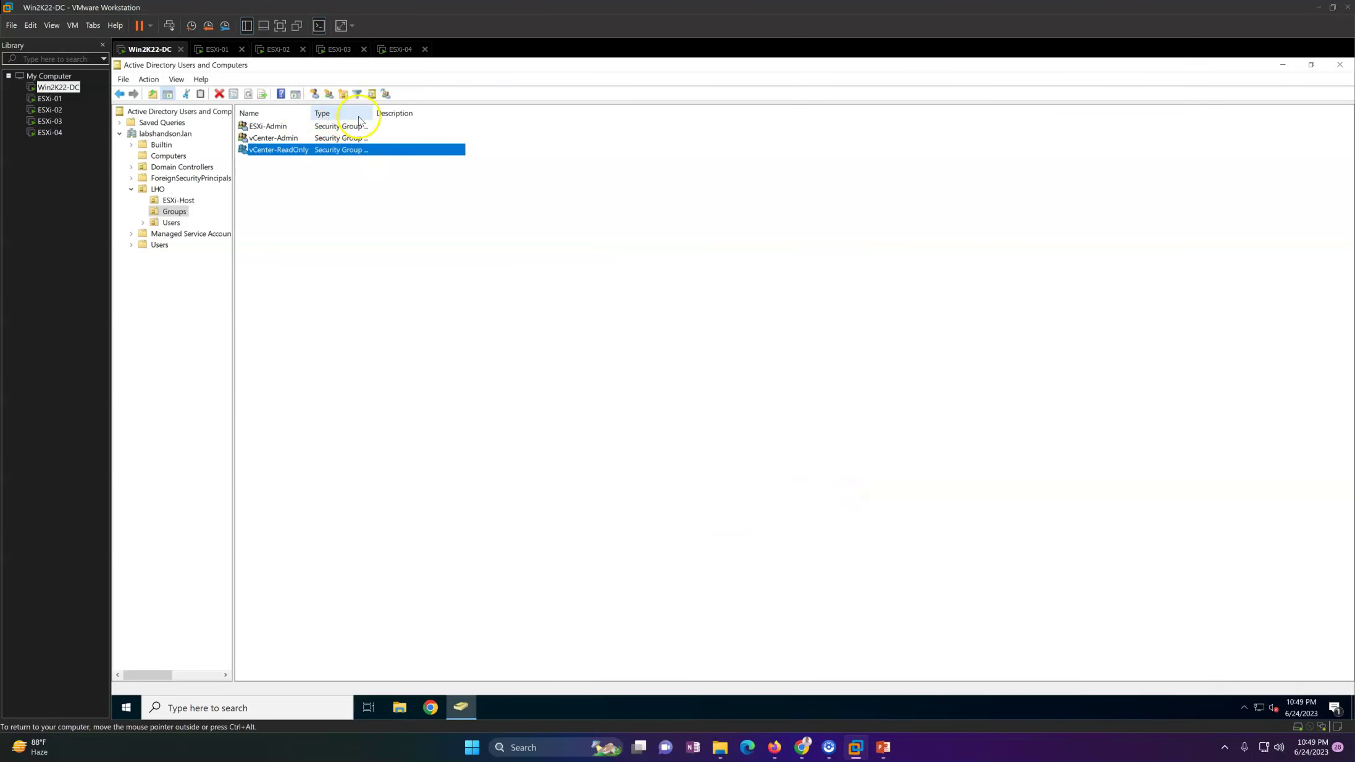
{"action": "double_click", "coordinate": [373, 113]}
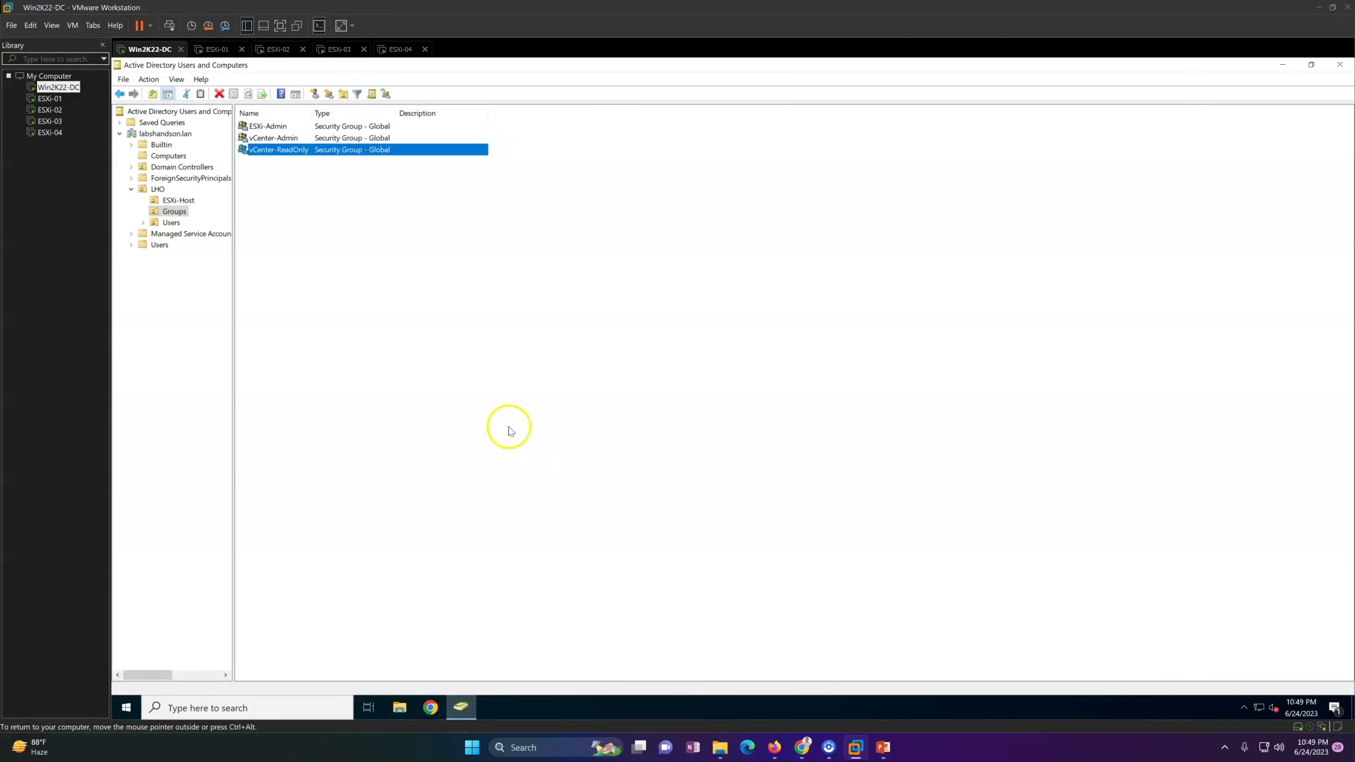
Step: Minimize Active Directory and open the VMware vCenter login page in Chrome
{"action": "left_click", "coordinate": [509, 430]}
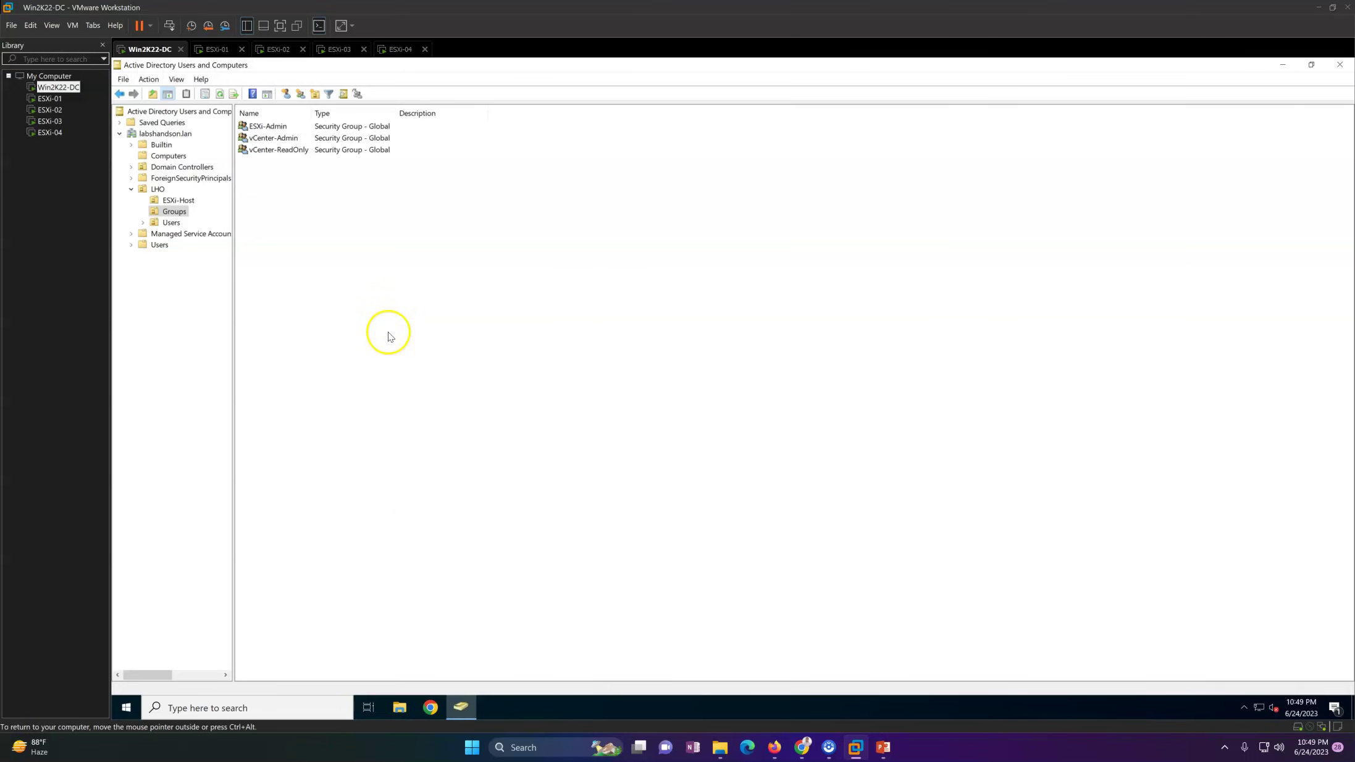
{"action": "left_click", "coordinate": [462, 706]}
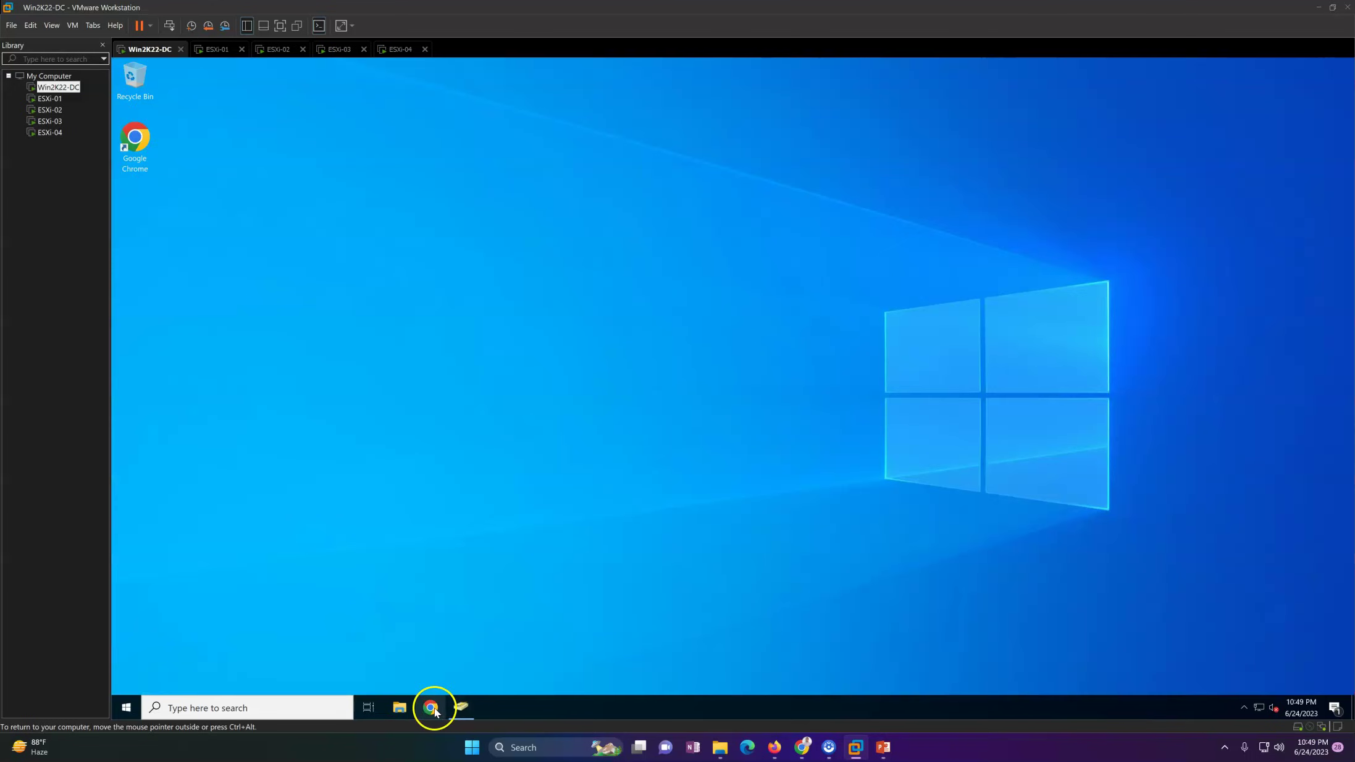
{"action": "left_click", "coordinate": [431, 708]}
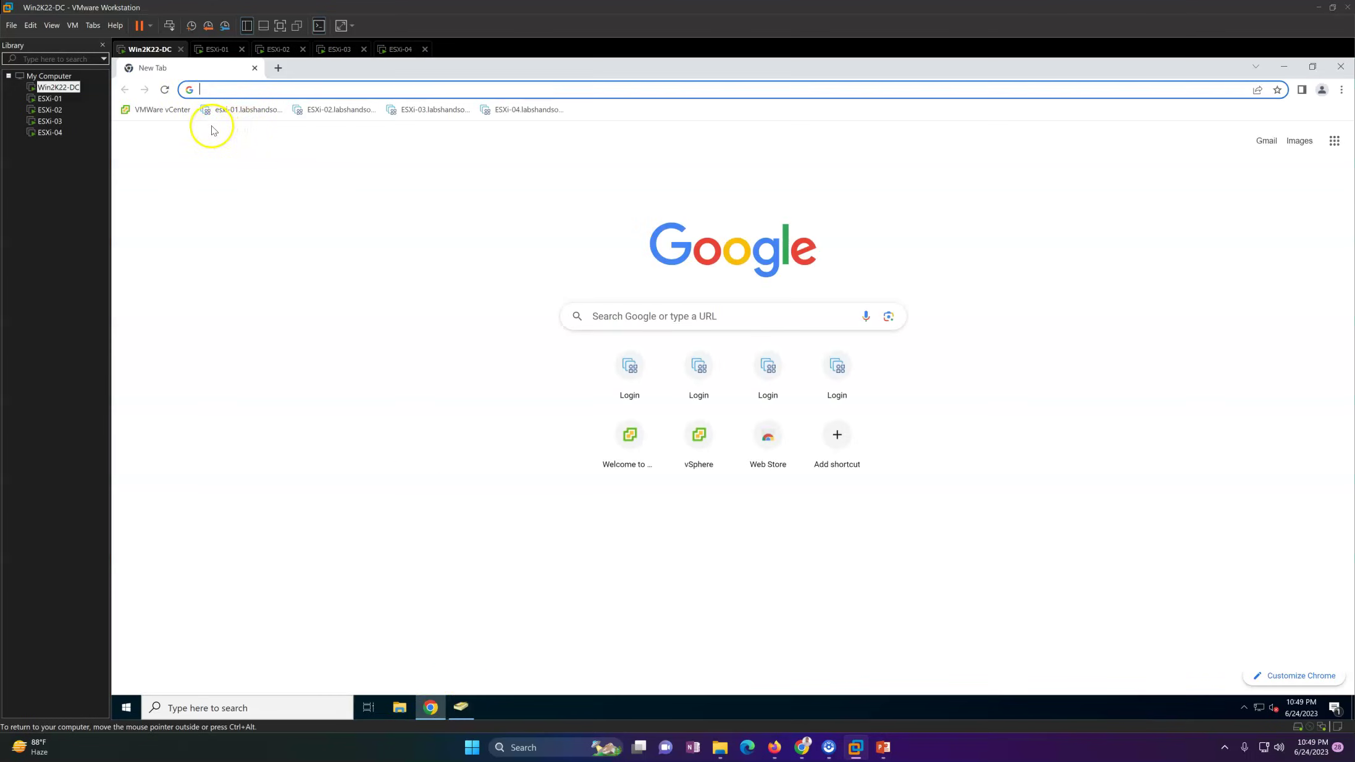
{"action": "left_click", "coordinate": [159, 111]}
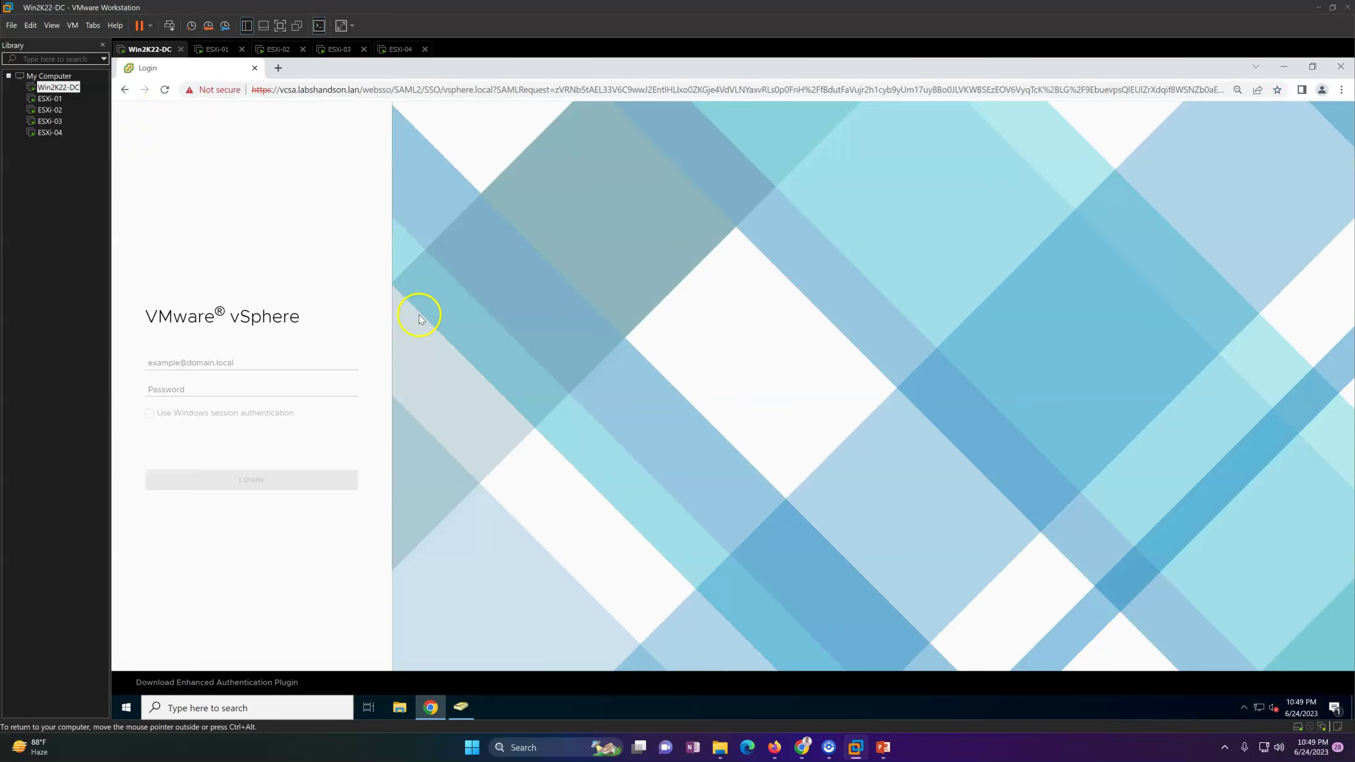
Step: Log in to the vSphere Client with the SSO administrator account and its password
{"action": "left_click", "coordinate": [233, 362]}
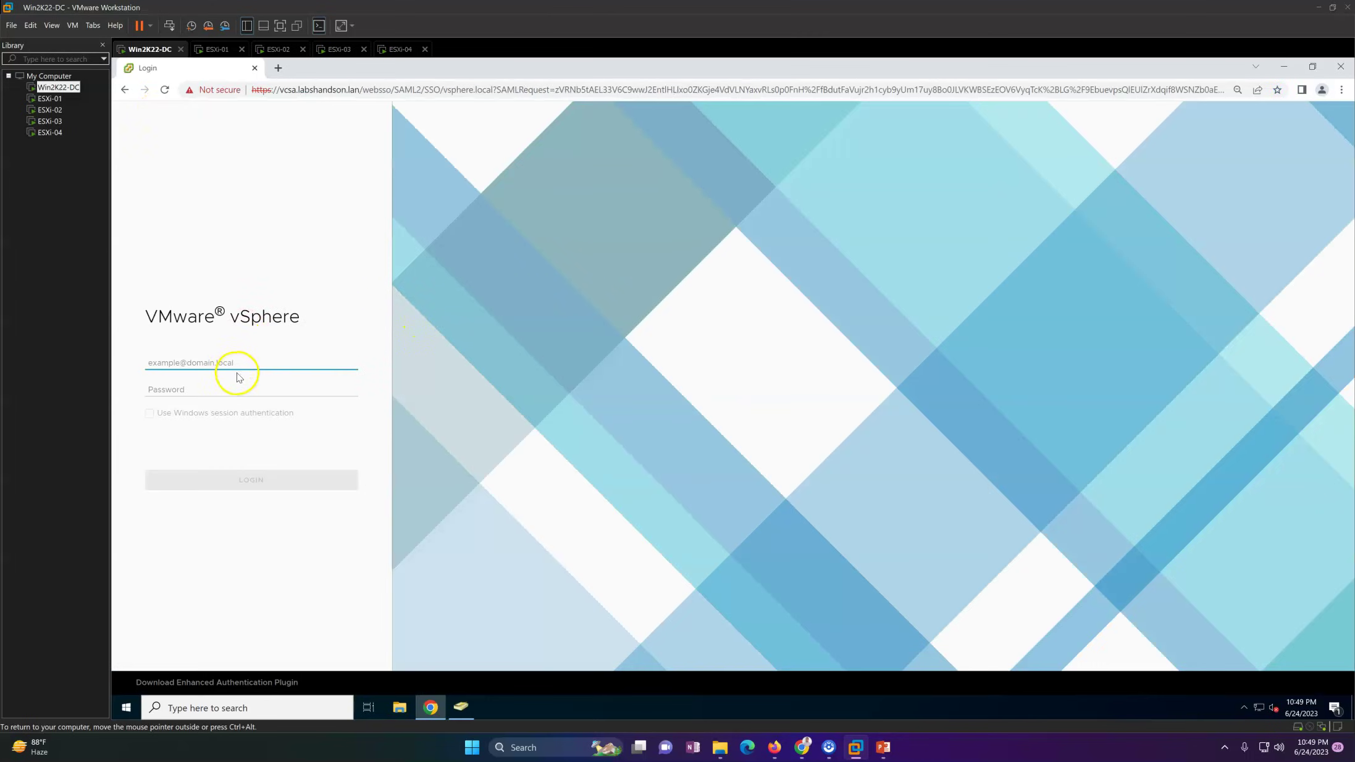
{"action": "type", "text": "Ad"}
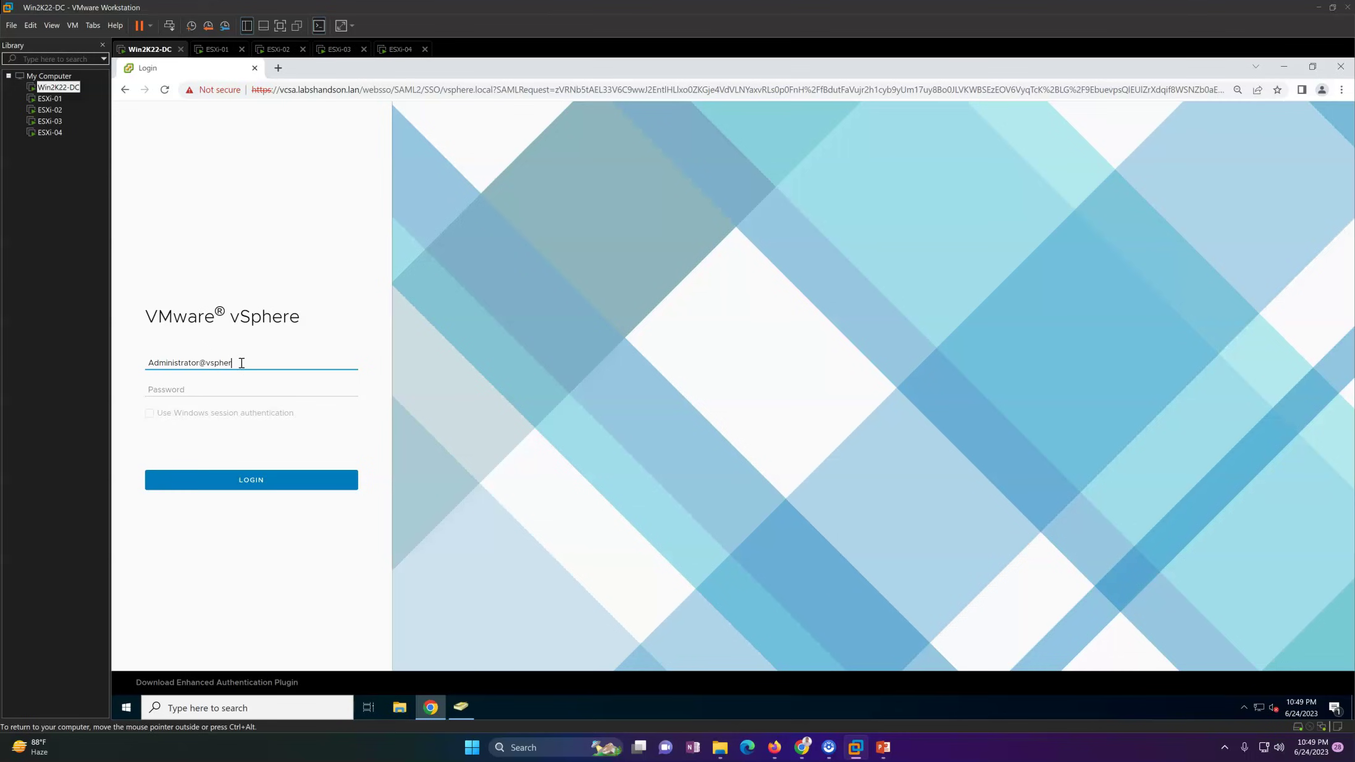
{"action": "type", "text": "ministrator@vsphere.local"}
{"action": "key", "text": "Tab"}
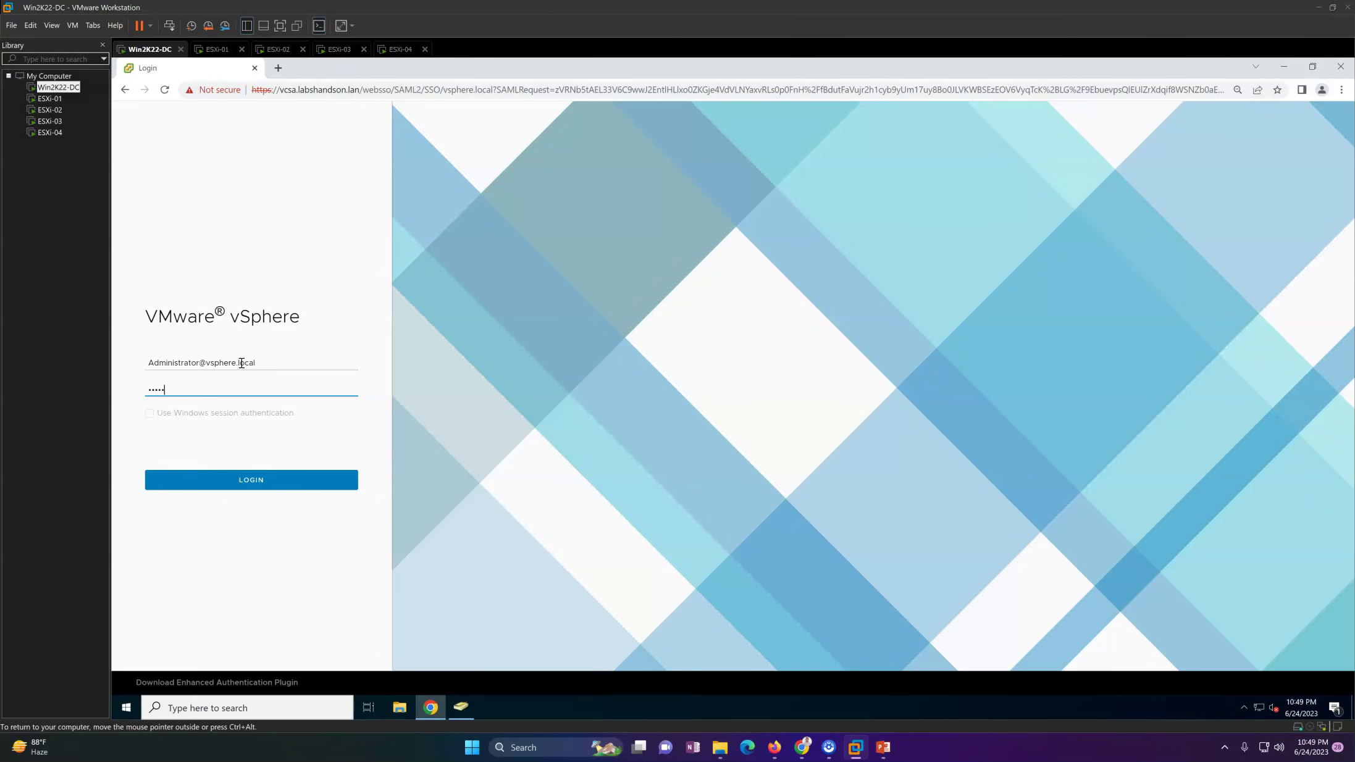
{"action": "key", "text": "Return"}
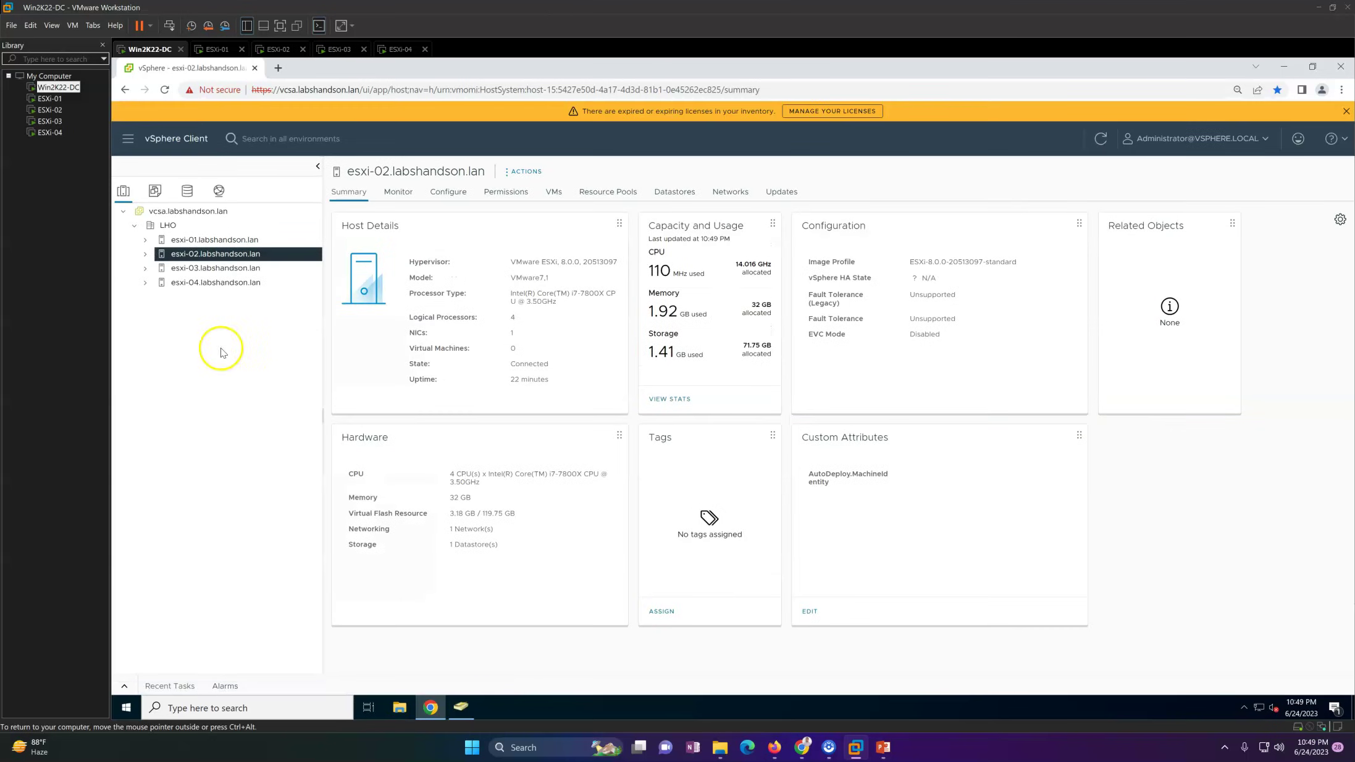
Step: Dismiss the expired-licence warning, browse Administration > Global Permissions, then open Single Sign On > Configuration
{"action": "left_click", "coordinate": [1346, 111]}
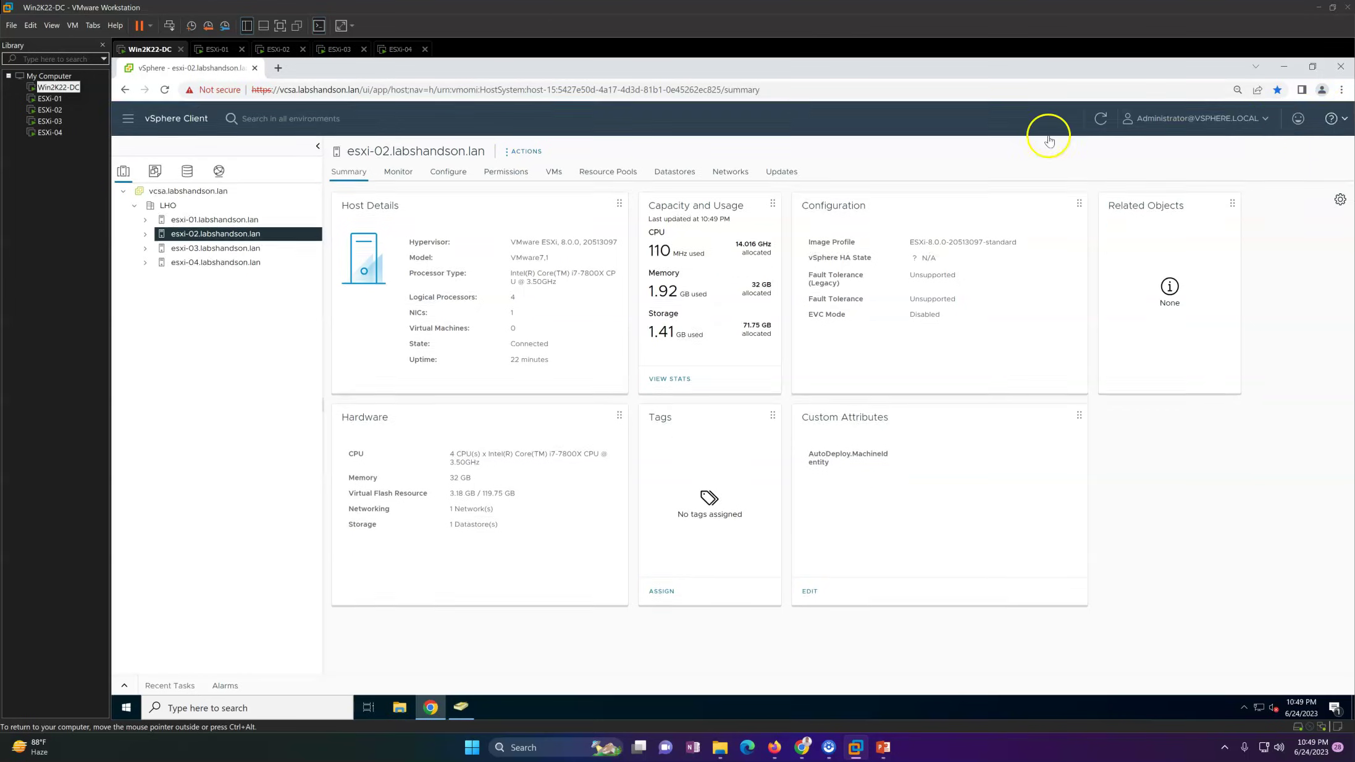
{"action": "left_click", "coordinate": [135, 142]}
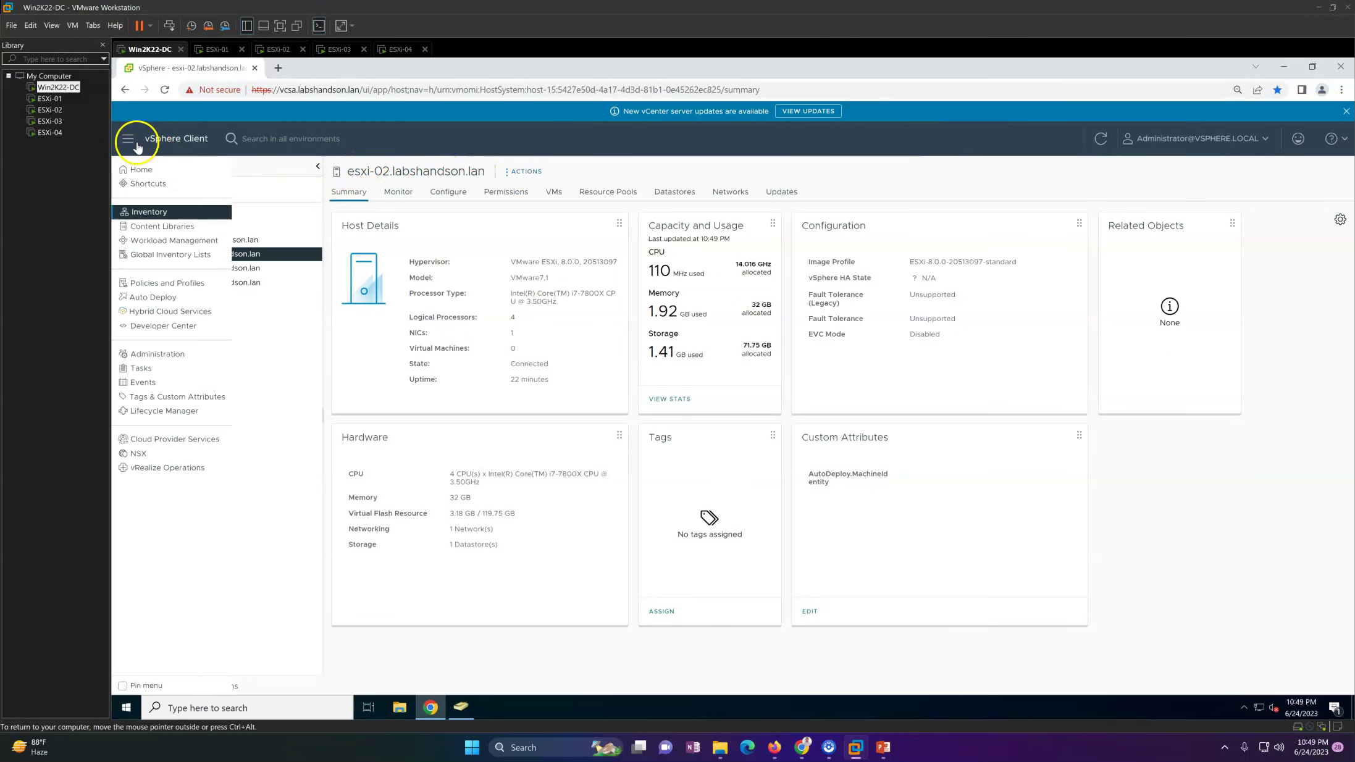
{"action": "left_click", "coordinate": [157, 355]}
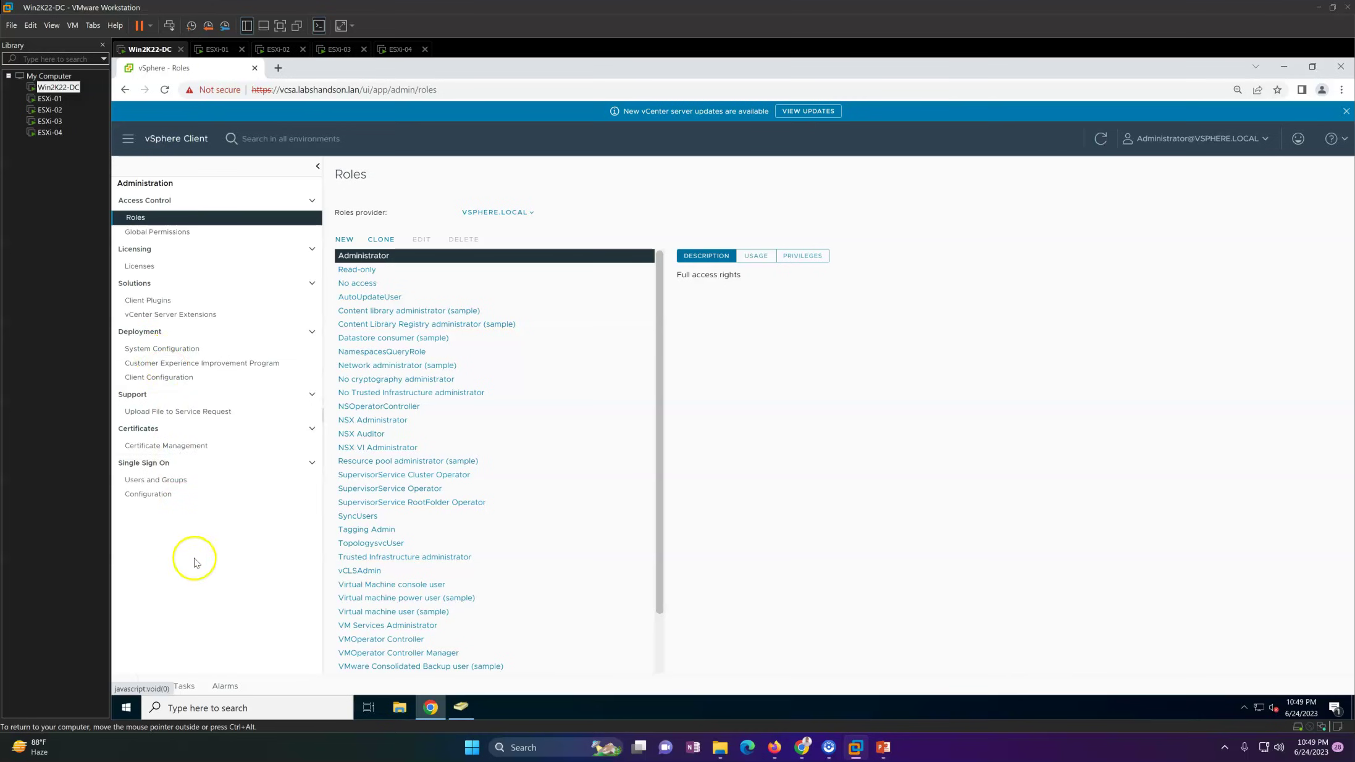
{"action": "scroll", "coordinate": [658, 321], "scroll_direction": "down", "scroll_amount": 1}
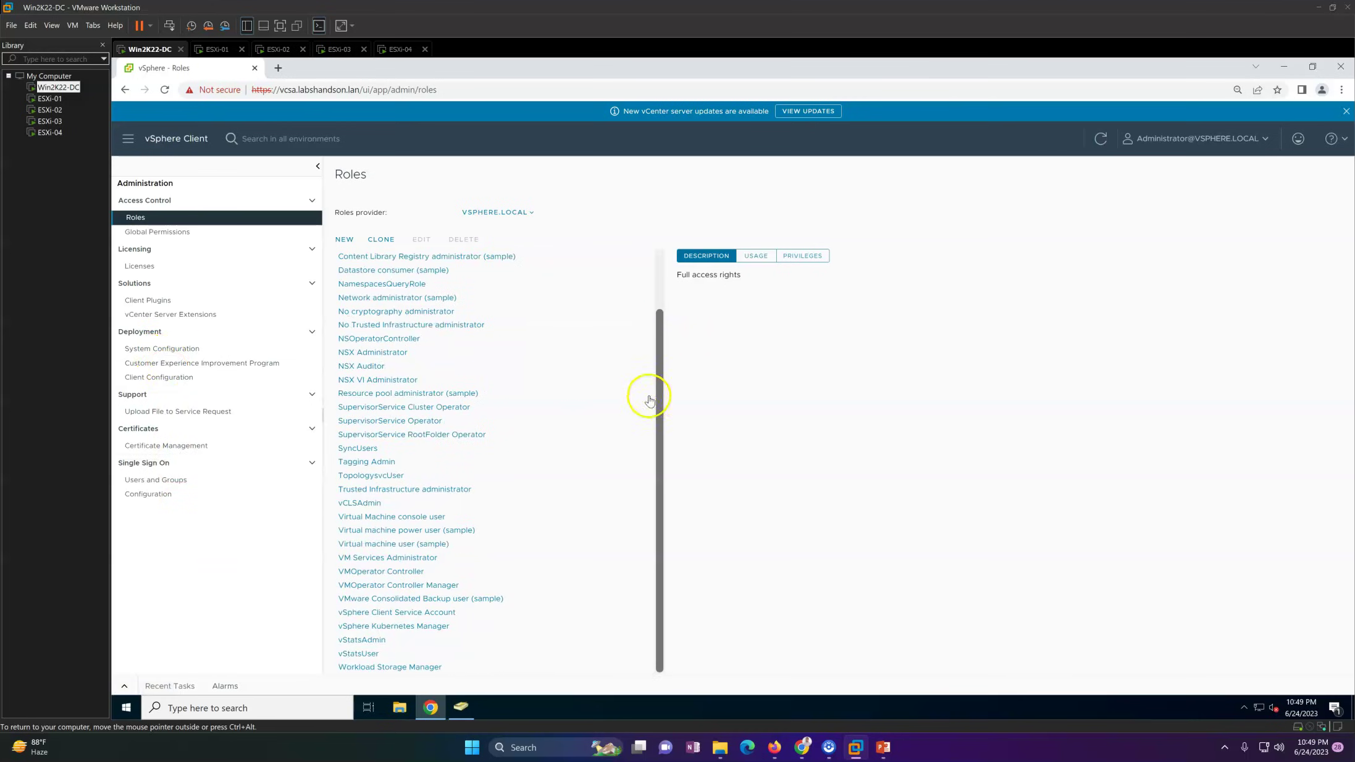
{"action": "left_click", "coordinate": [197, 233]}
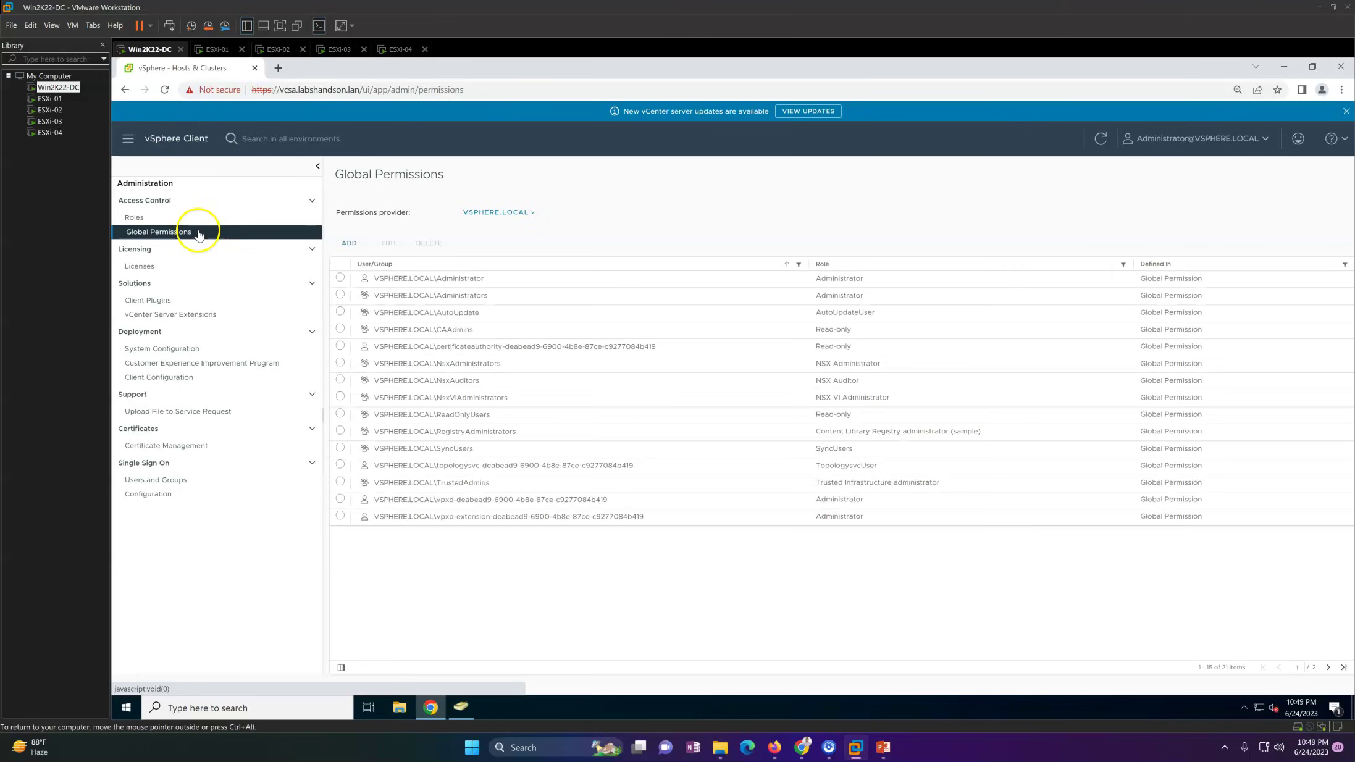
{"action": "left_click", "coordinate": [191, 496]}
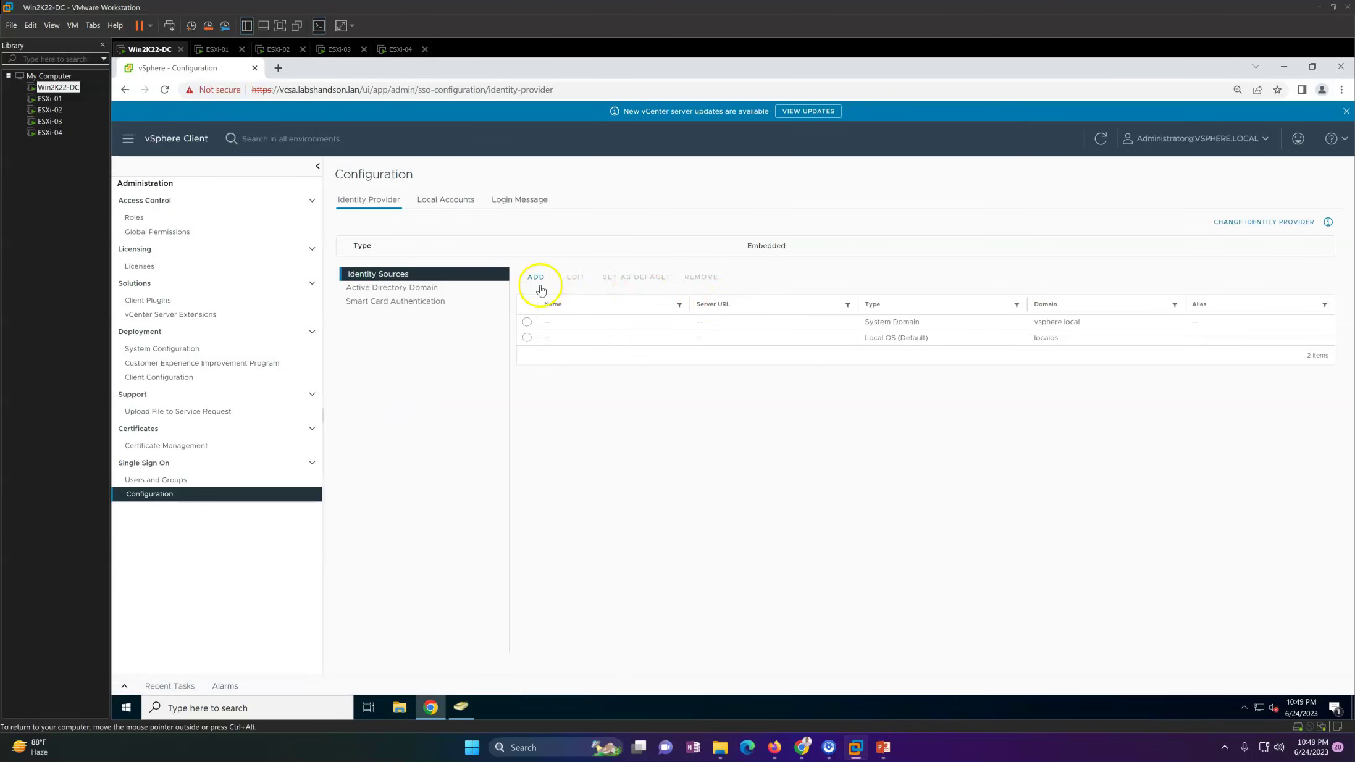
Step: Select the vsphere.local System Domain identity source and inspect the vsphere.local and localos domains
{"action": "left_click", "coordinate": [857, 326]}
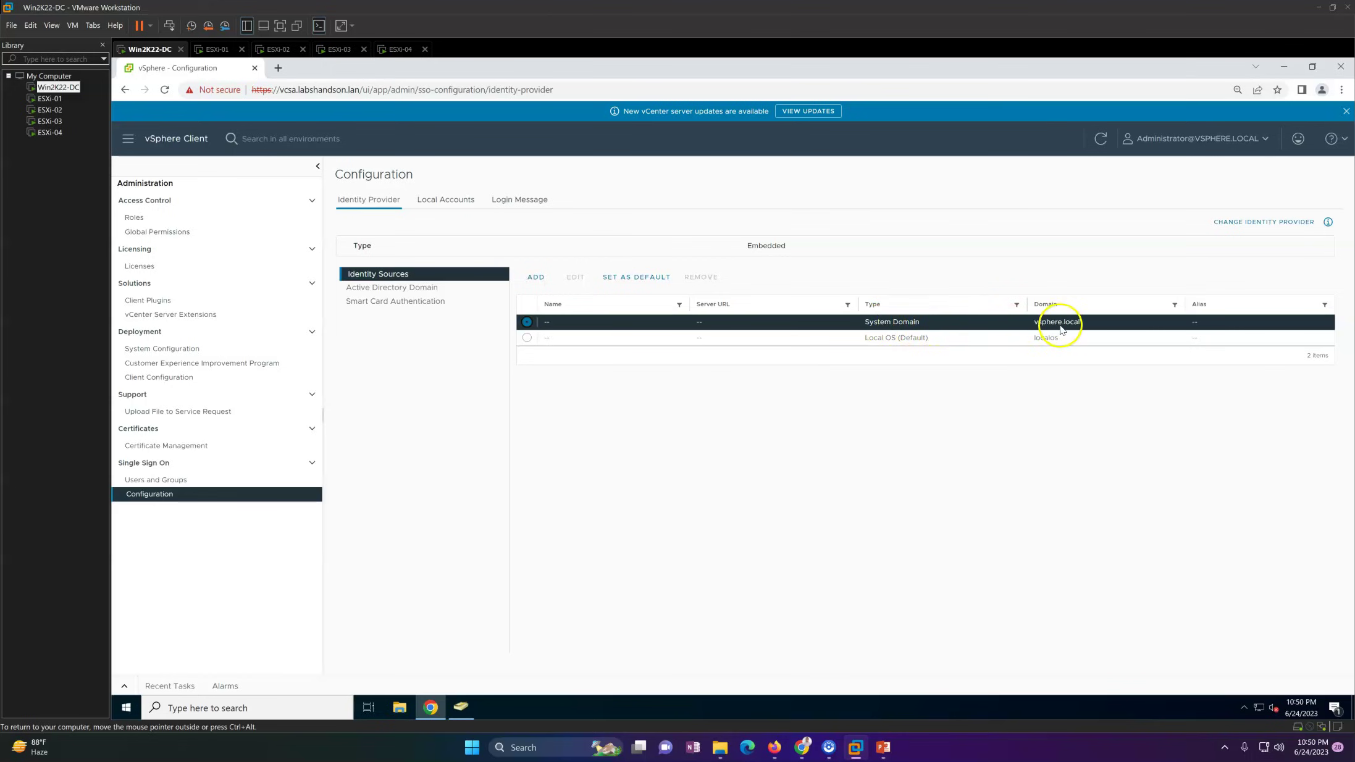
{"action": "left_click_drag", "start_coordinate": [1036, 329], "coordinate": [1082, 331]}
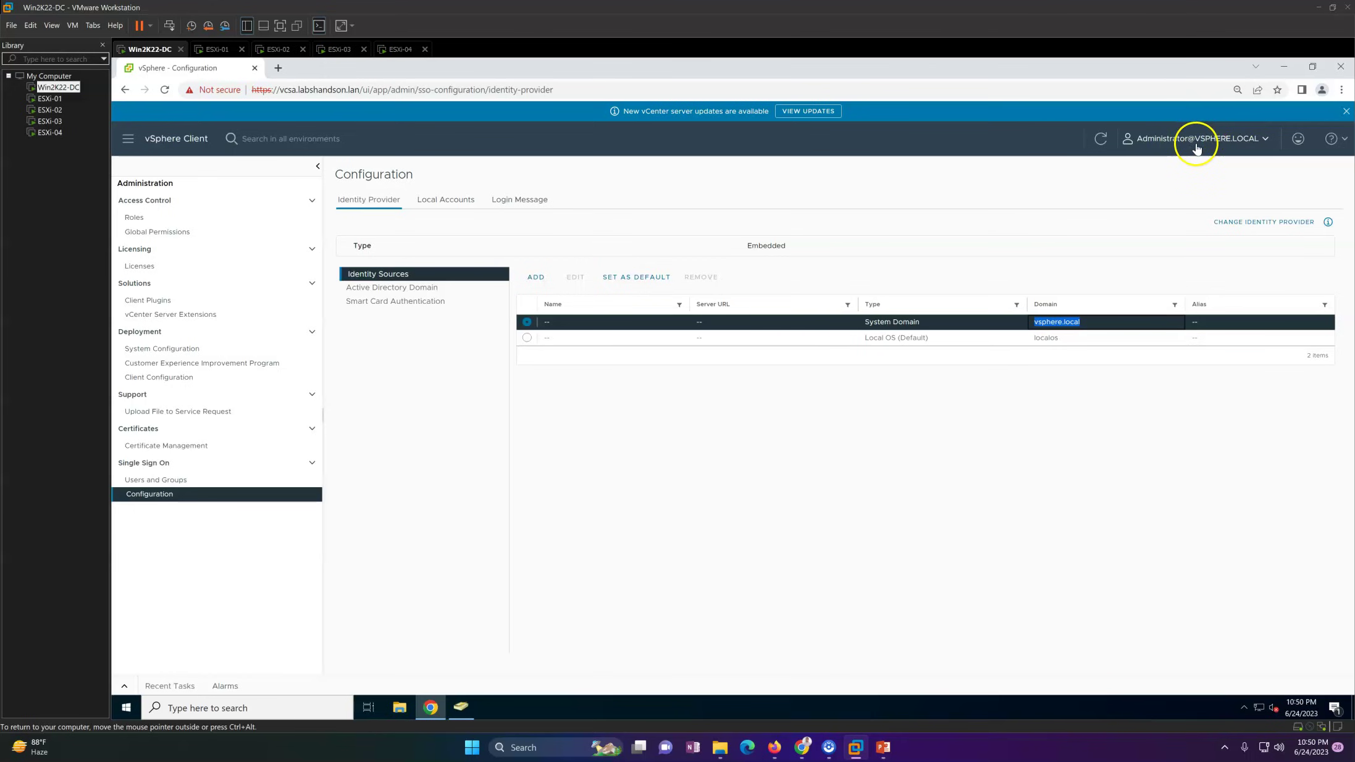
{"action": "left_click_drag", "start_coordinate": [1042, 339], "coordinate": [1073, 339]}
{"action": "left_click", "coordinate": [942, 466]}
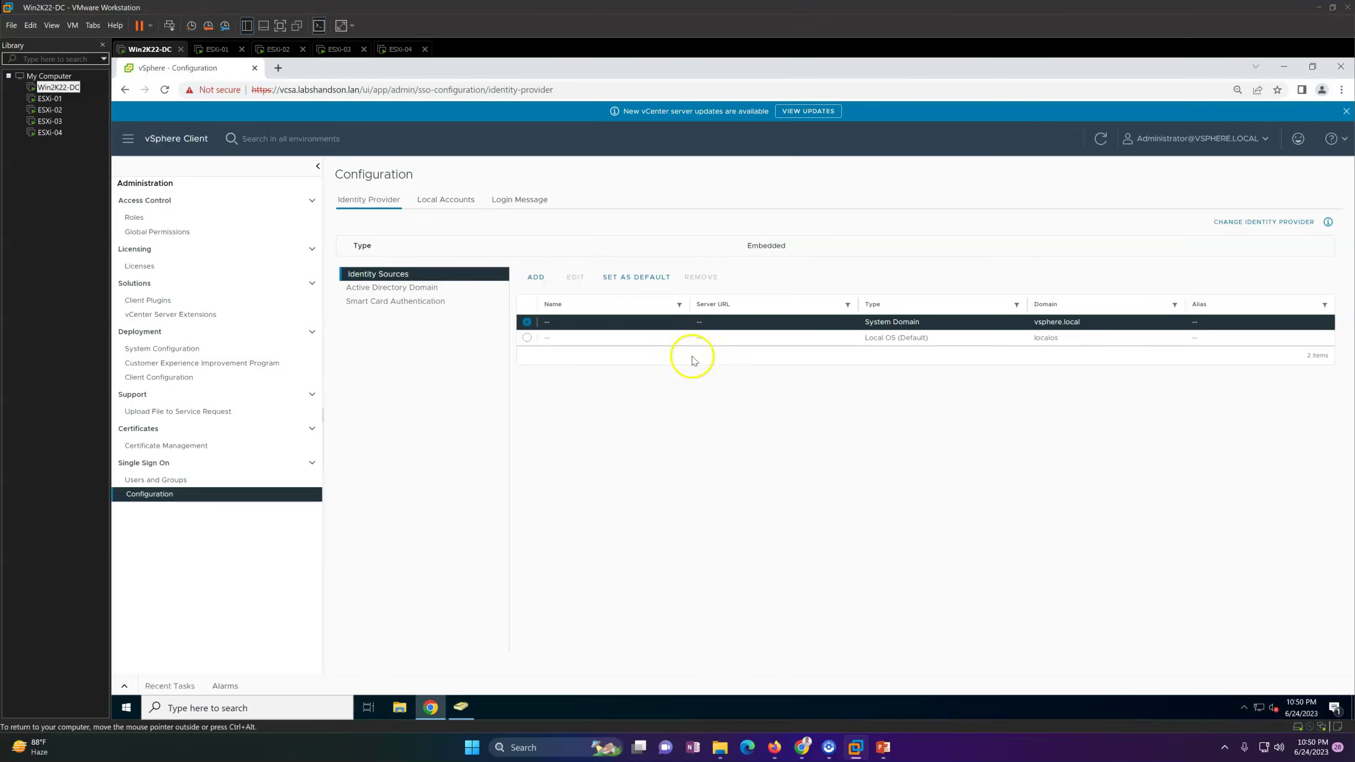
Step: Review the Local Accounts policies: 90-day password lifetime, 8–20 characters, 5-attempt lockout
{"action": "left_click", "coordinate": [453, 204]}
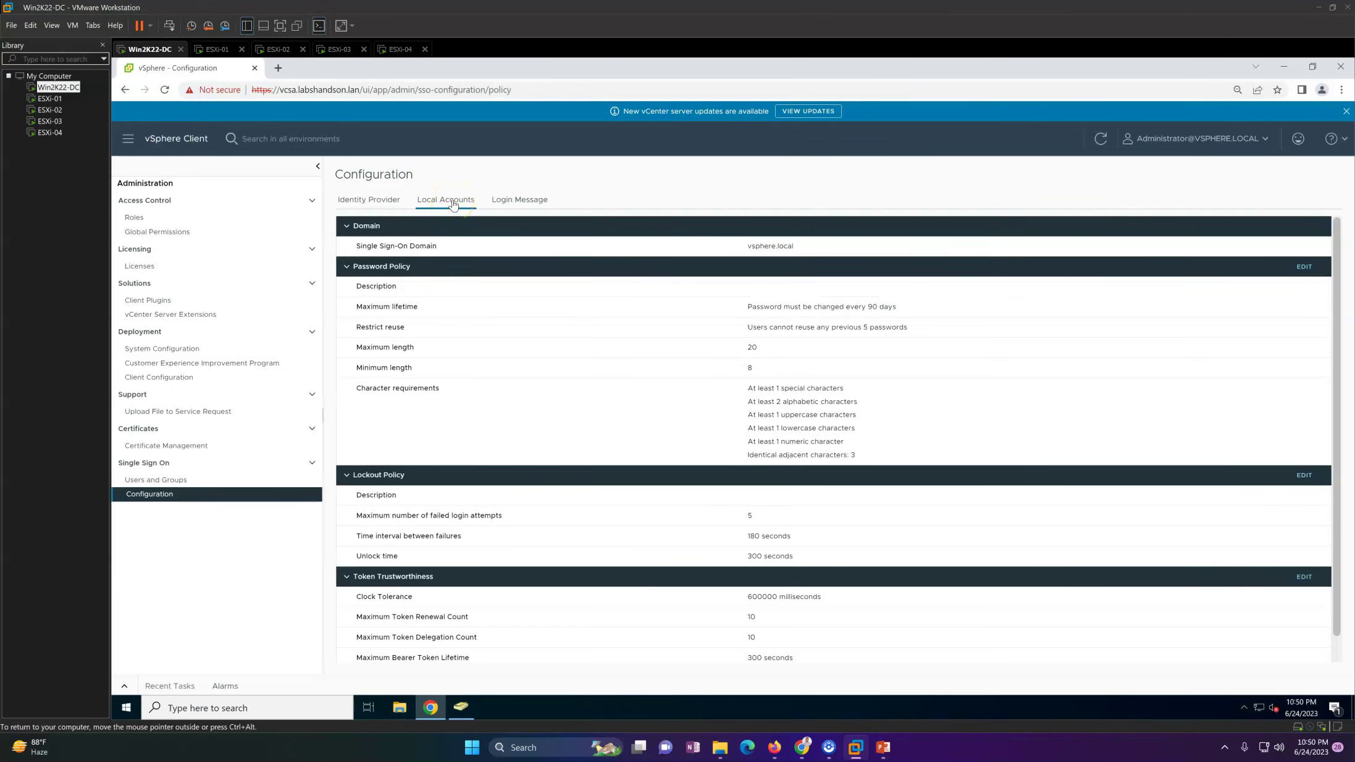
{"action": "left_click_drag", "start_coordinate": [367, 245], "coordinate": [794, 245]}
{"action": "left_click", "coordinate": [822, 250]}
{"action": "left_click_drag", "start_coordinate": [710, 309], "coordinate": [1080, 444]}
{"action": "left_click", "coordinate": [1108, 437]}
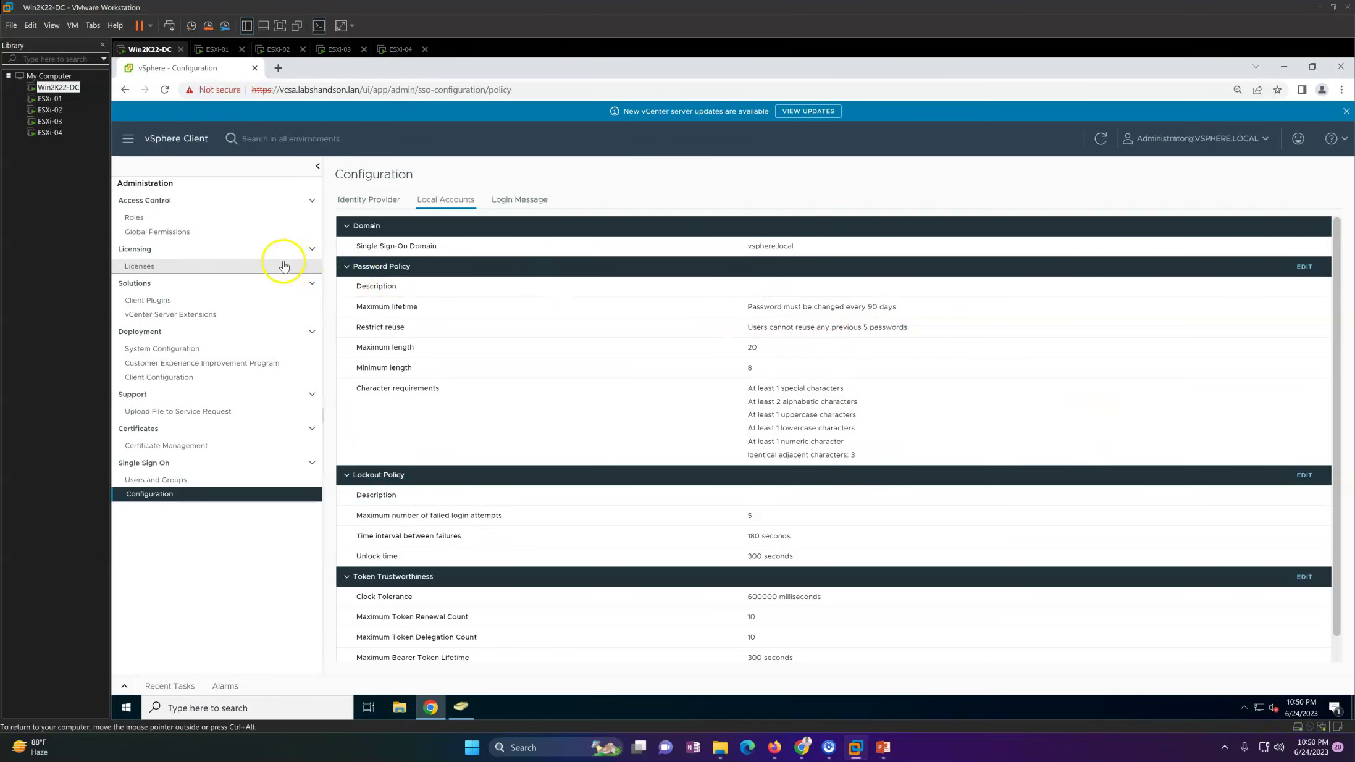
{"action": "left_click", "coordinate": [216, 478]}
Step: Show the vsphere.local users and inspect the Administrator account's details
{"action": "left_click", "coordinate": [569, 225]}
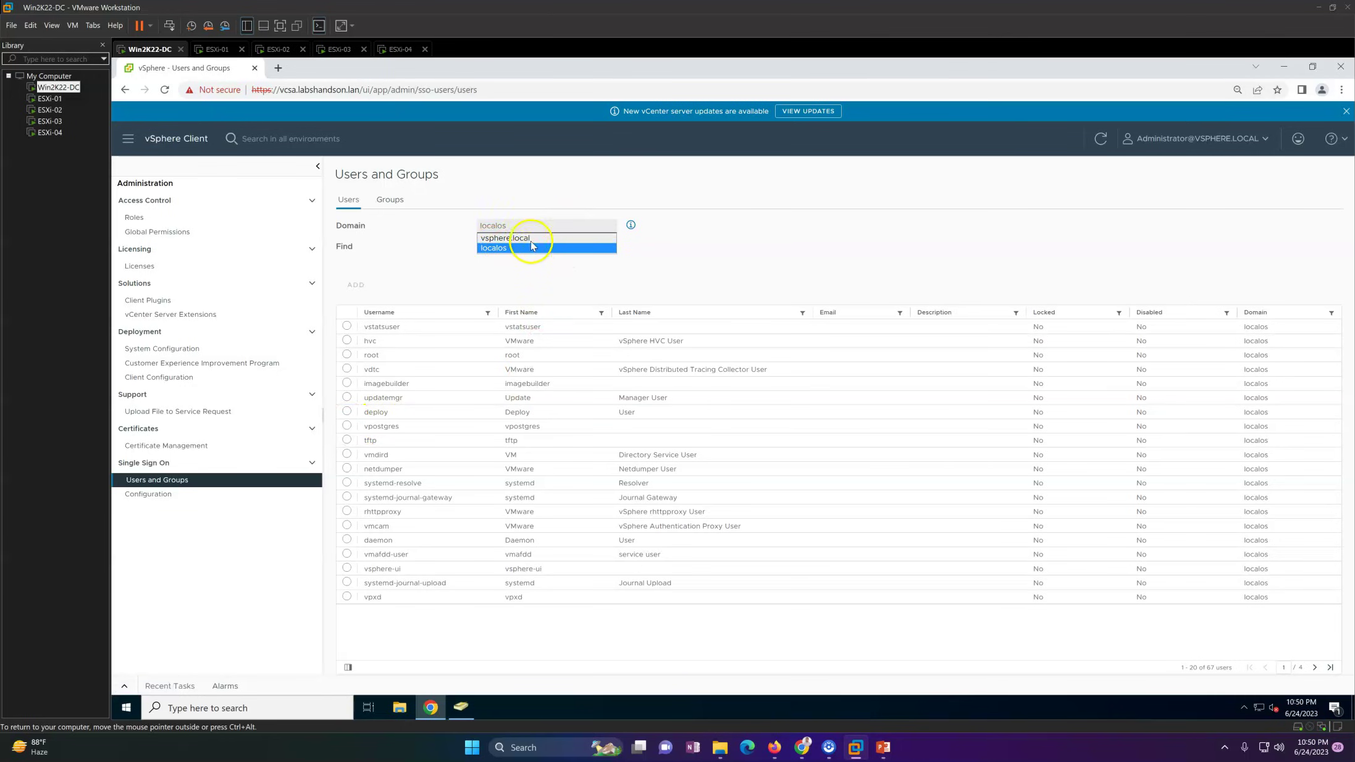
{"action": "left_click", "coordinate": [520, 239]}
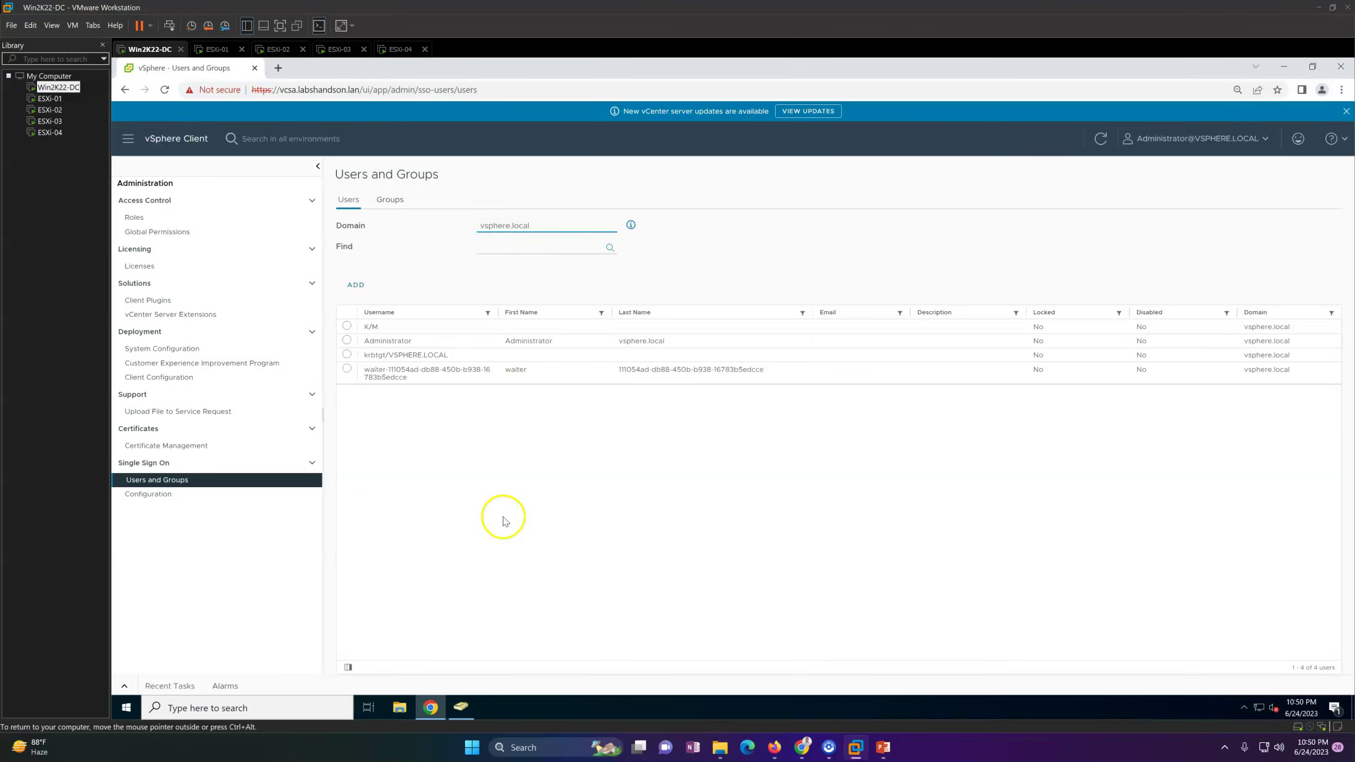
{"action": "left_click", "coordinate": [371, 342]}
{"action": "left_click_drag", "start_coordinate": [384, 341], "coordinate": [660, 357]}
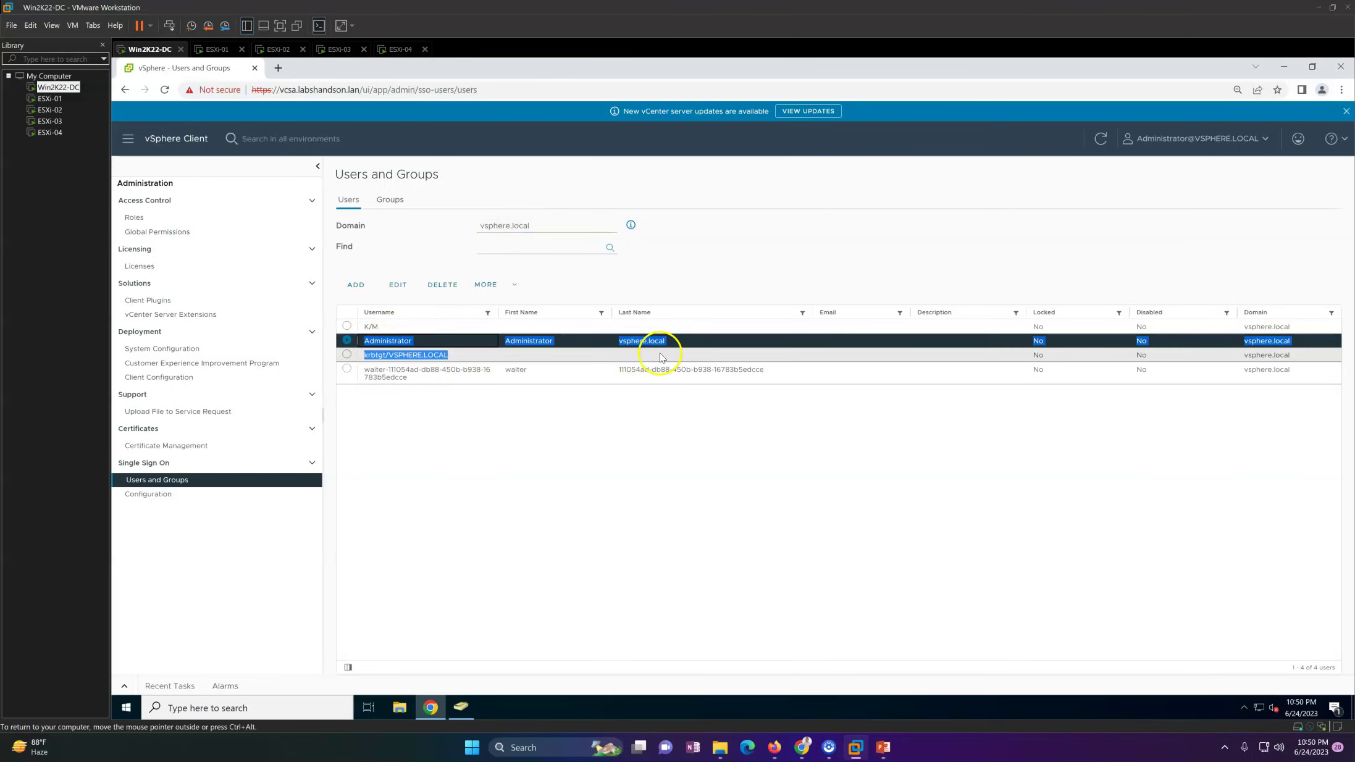
{"action": "left_click", "coordinate": [677, 353]}
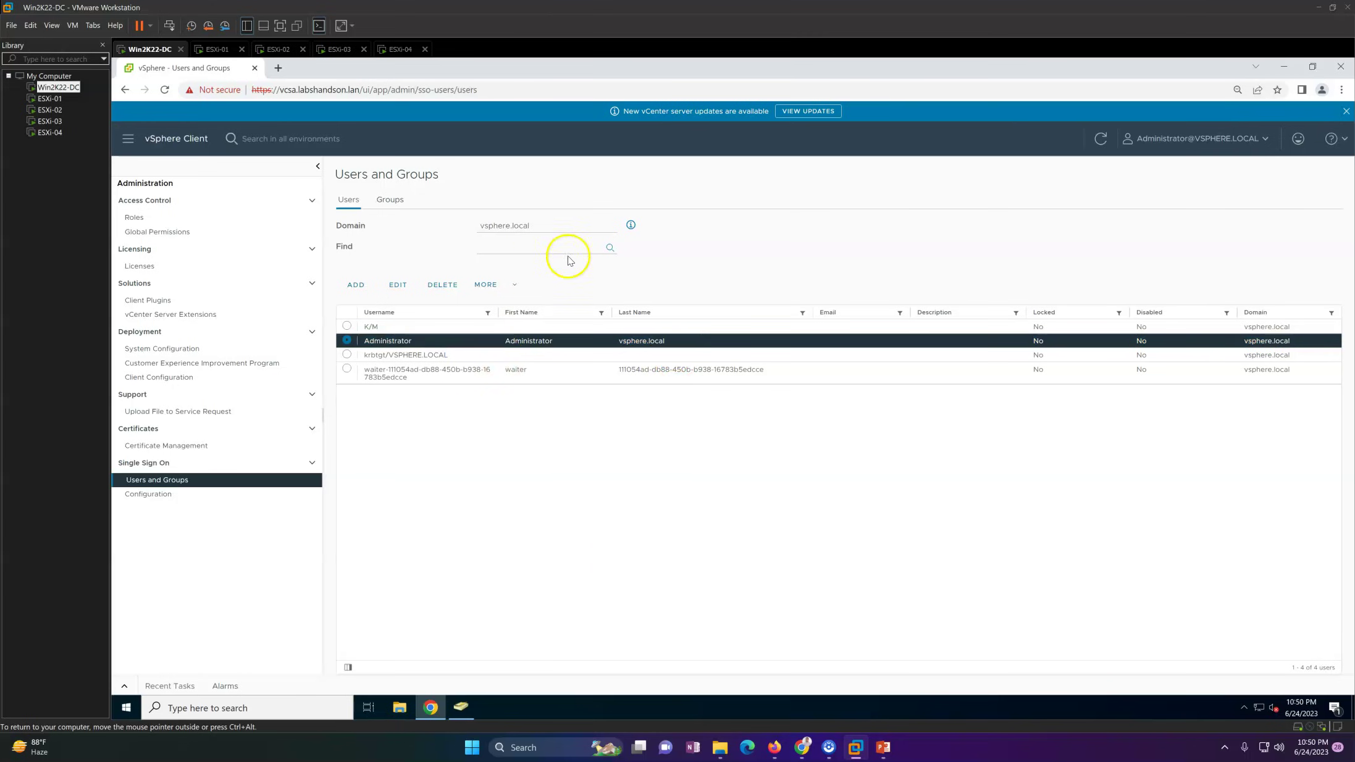
Step: Switch the user list to localos (67 users), then return to SSO Configuration
{"action": "left_click", "coordinate": [556, 226]}
{"action": "left_click", "coordinate": [536, 248]}
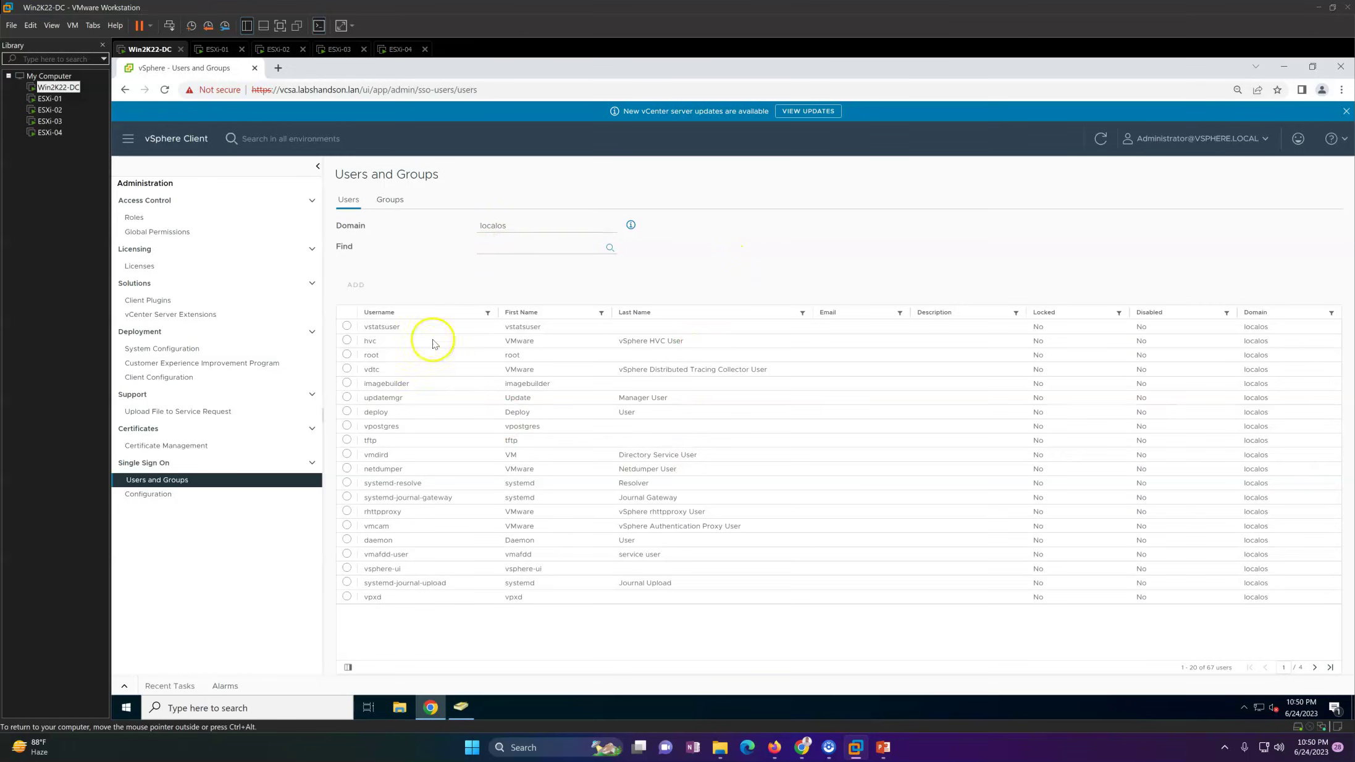
{"action": "left_click", "coordinate": [208, 499]}
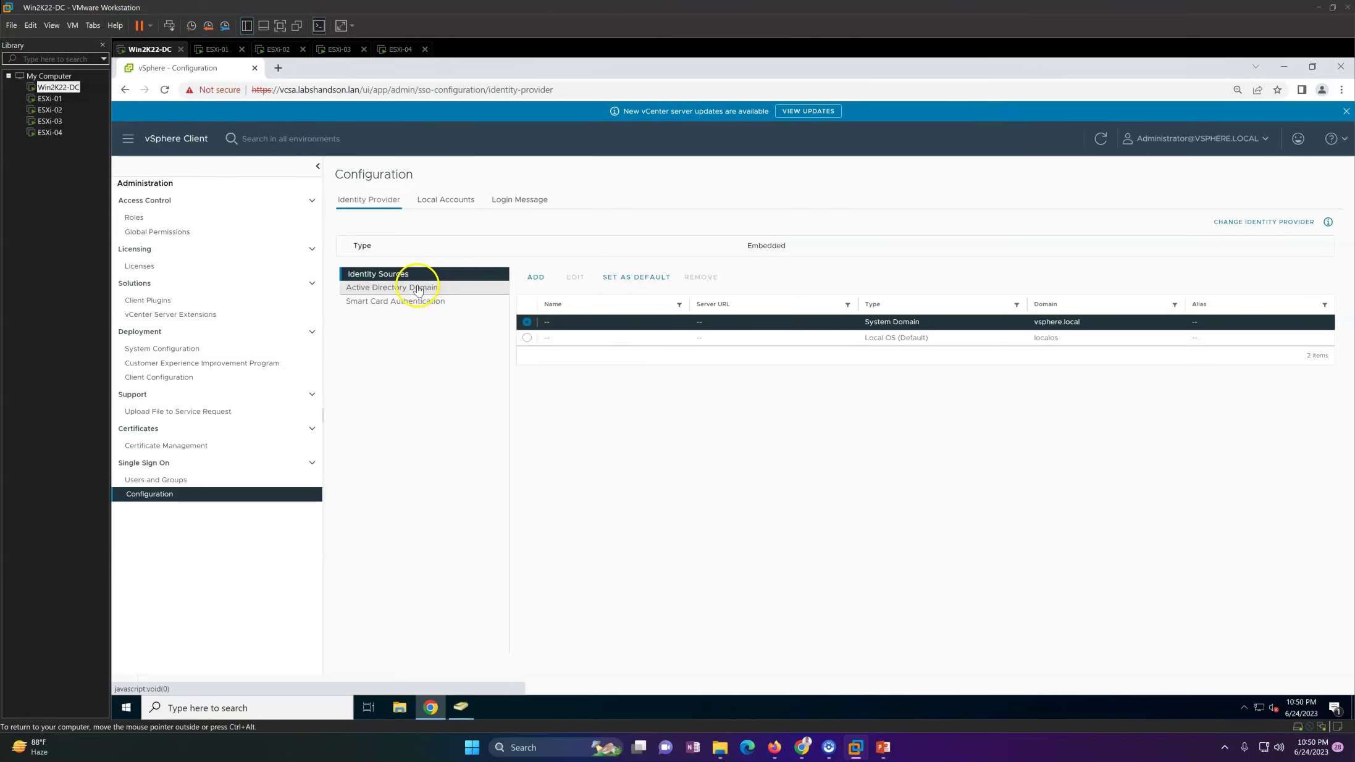
Step: Check that vcsa.labshandson.lan has joined no Active Directory domain and open the Join dialog
{"action": "left_click", "coordinate": [406, 289]}
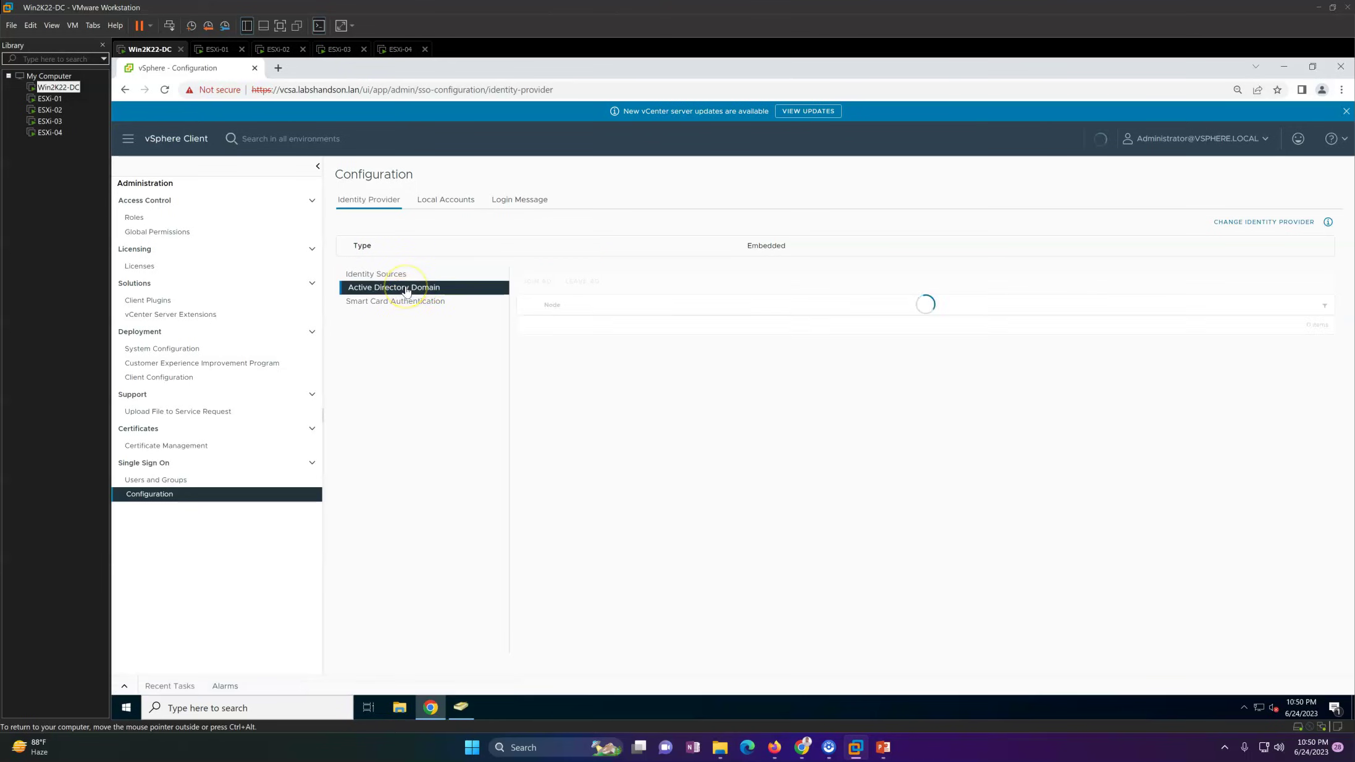
{"action": "left_click", "coordinate": [370, 274]}
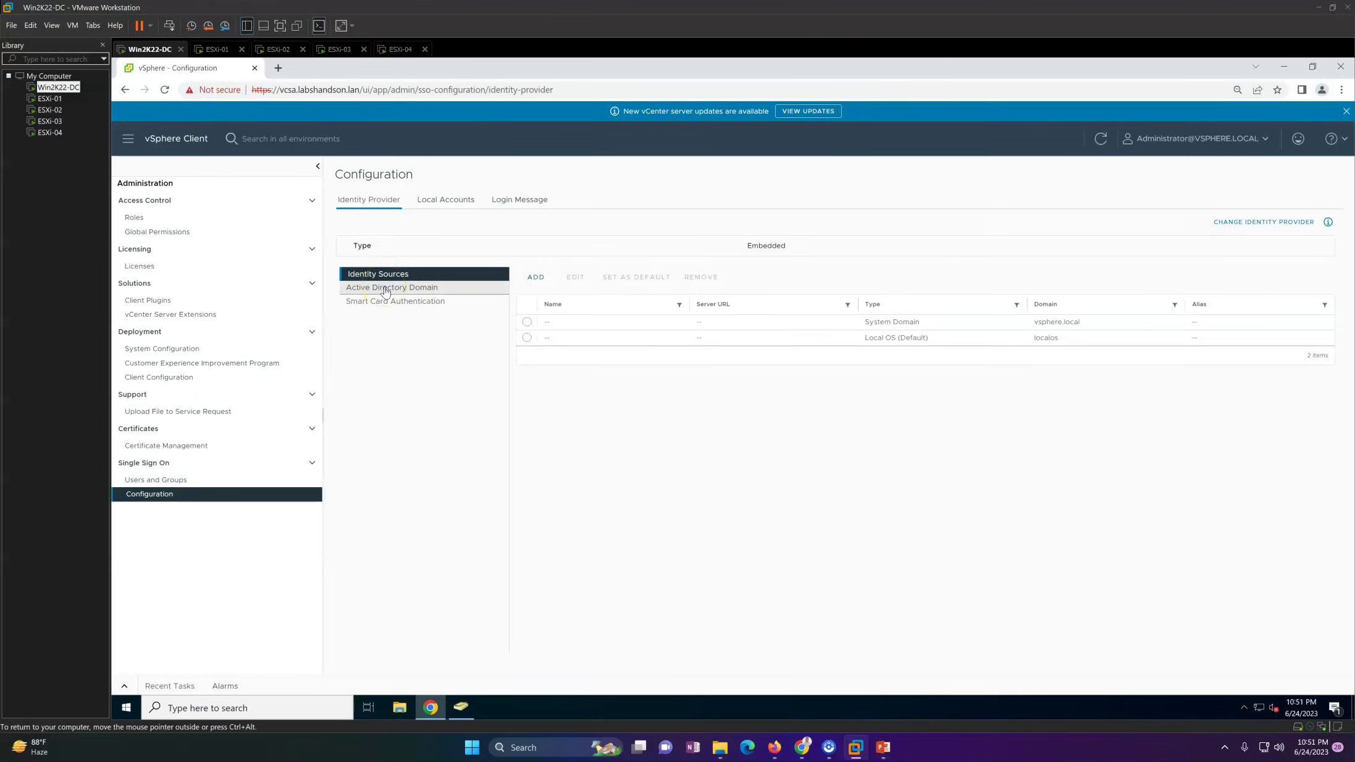
{"action": "left_click", "coordinate": [385, 289]}
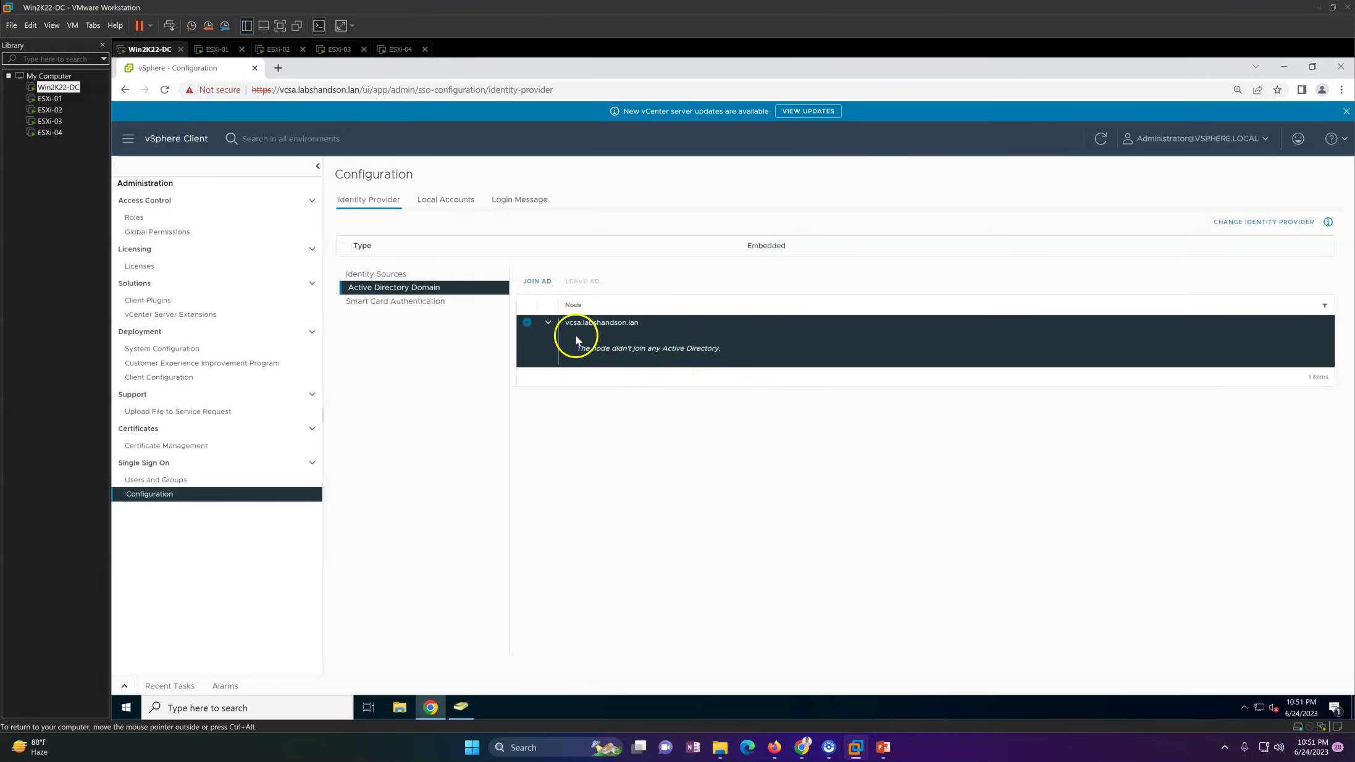
{"action": "left_click", "coordinate": [537, 281]}
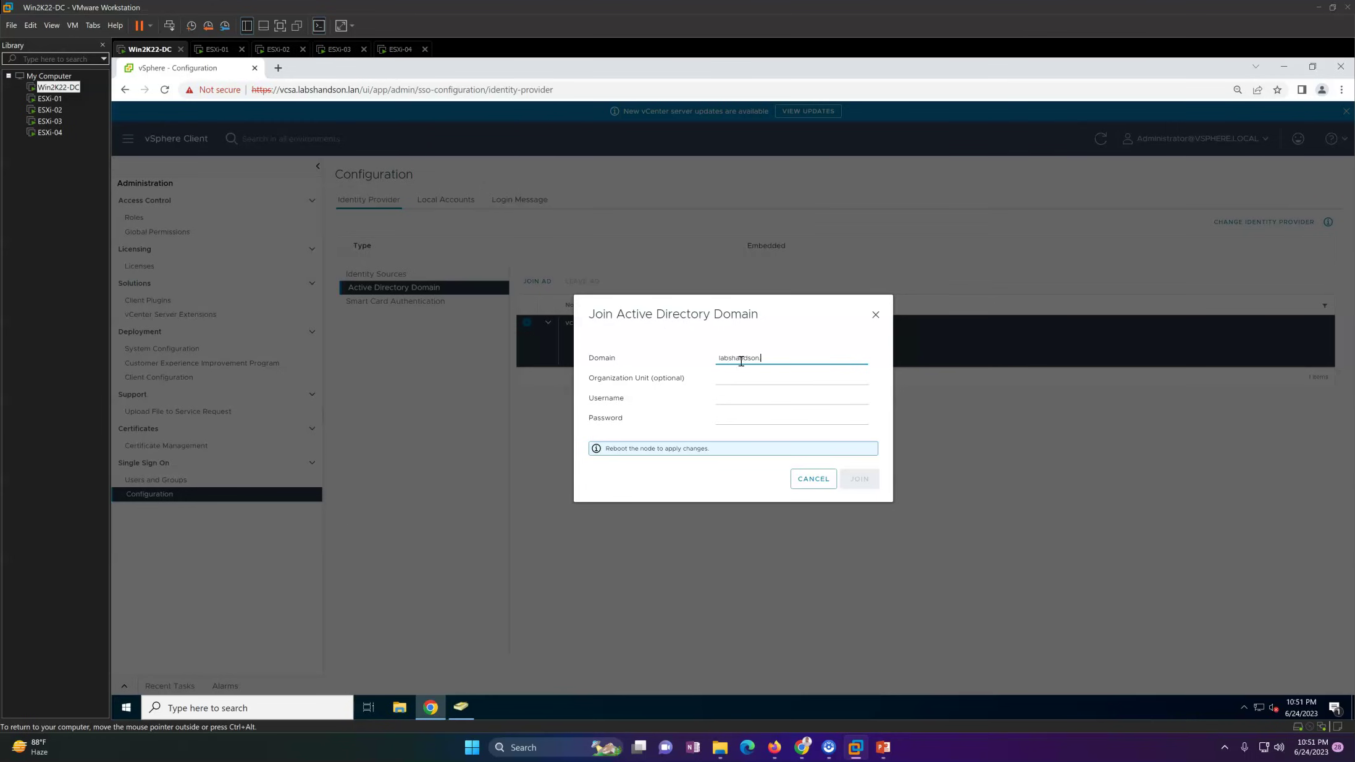
Step: Join vcsa.labshandson.lan to labshandson.lan, re-entering the password after the rejected first attempt
{"action": "key", "text": "Tab"}
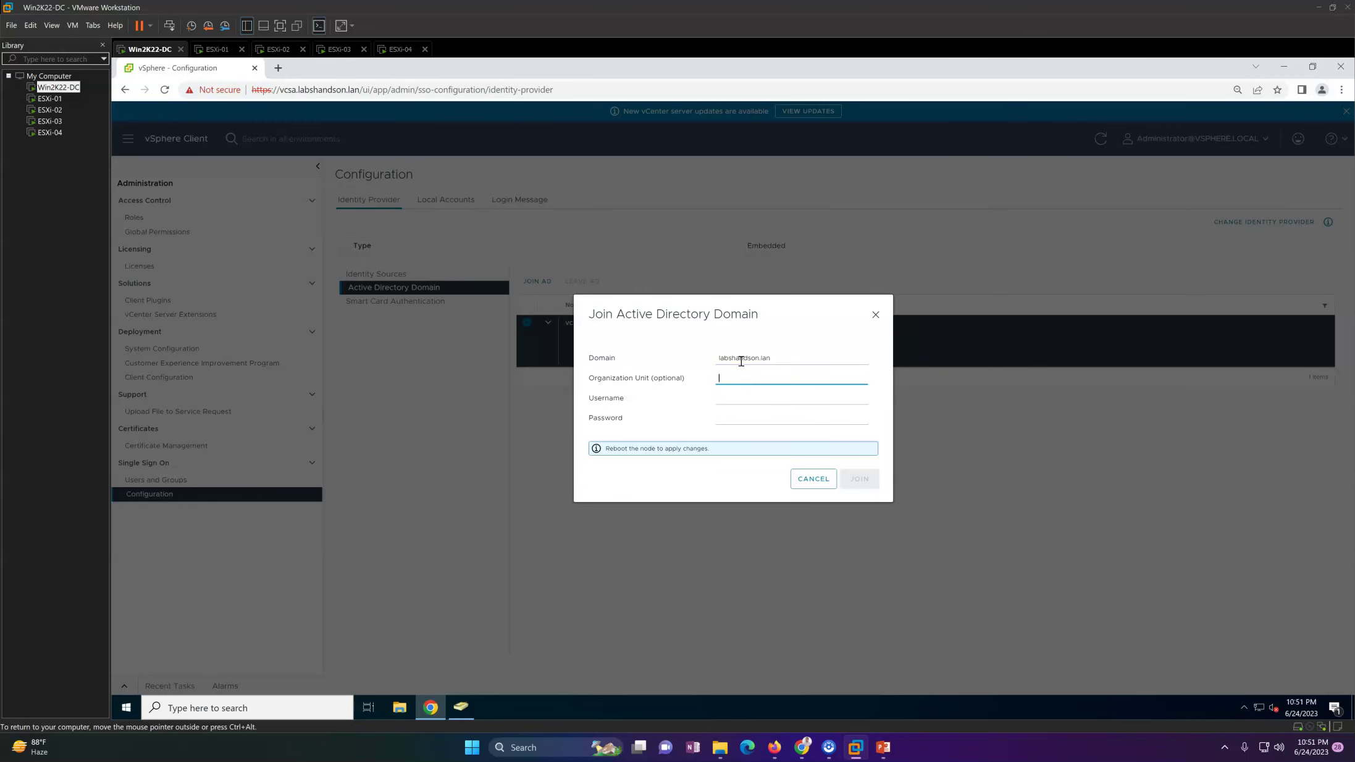
{"action": "left_click", "coordinate": [726, 399]}
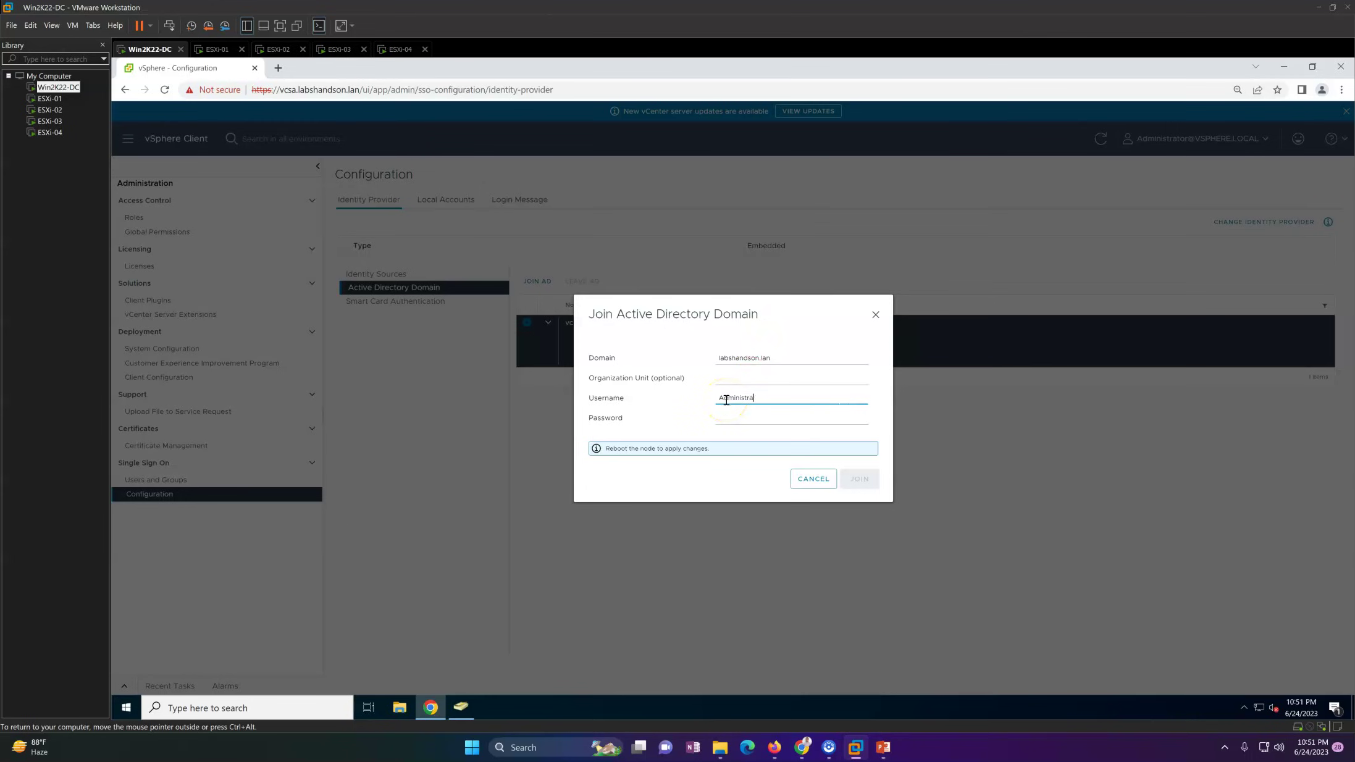
{"action": "type", "text": "••"}
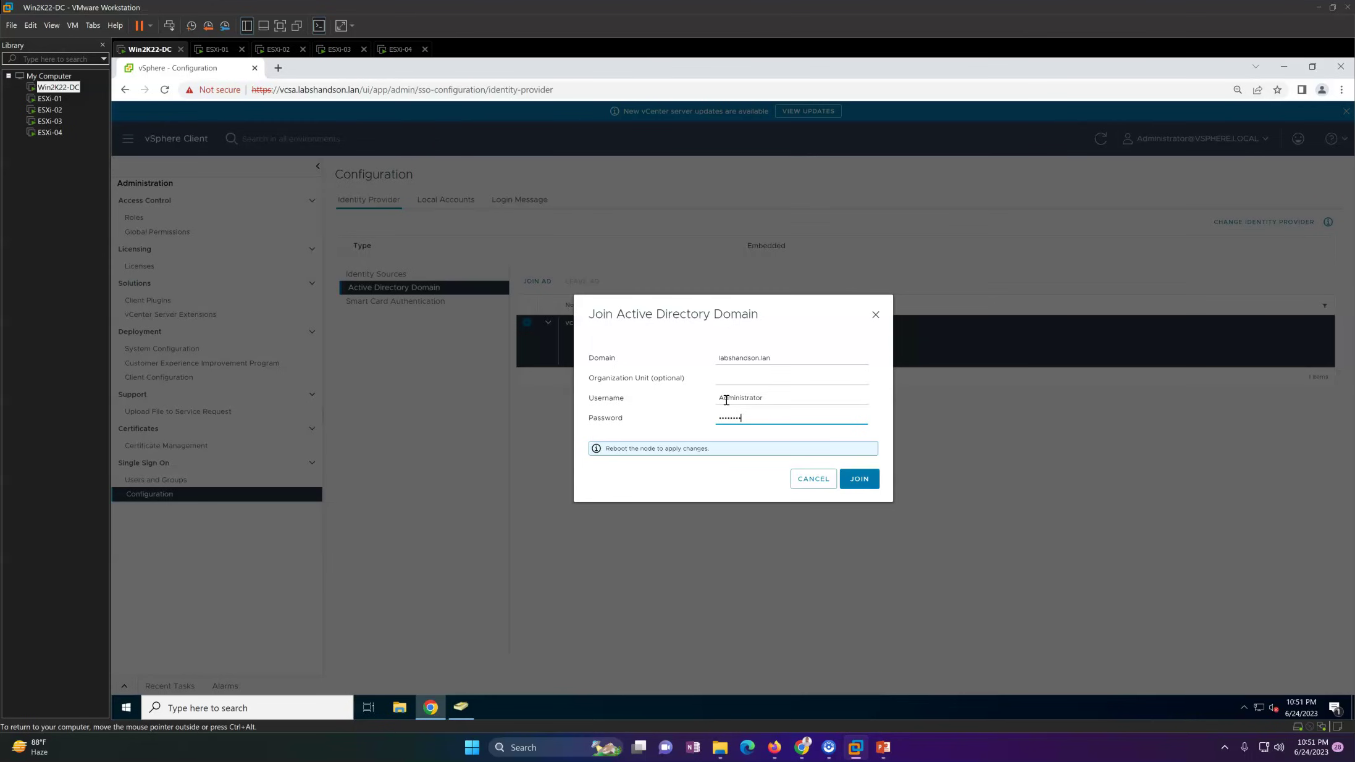
{"action": "left_click", "coordinate": [737, 402]}
{"action": "left_click", "coordinate": [857, 478]}
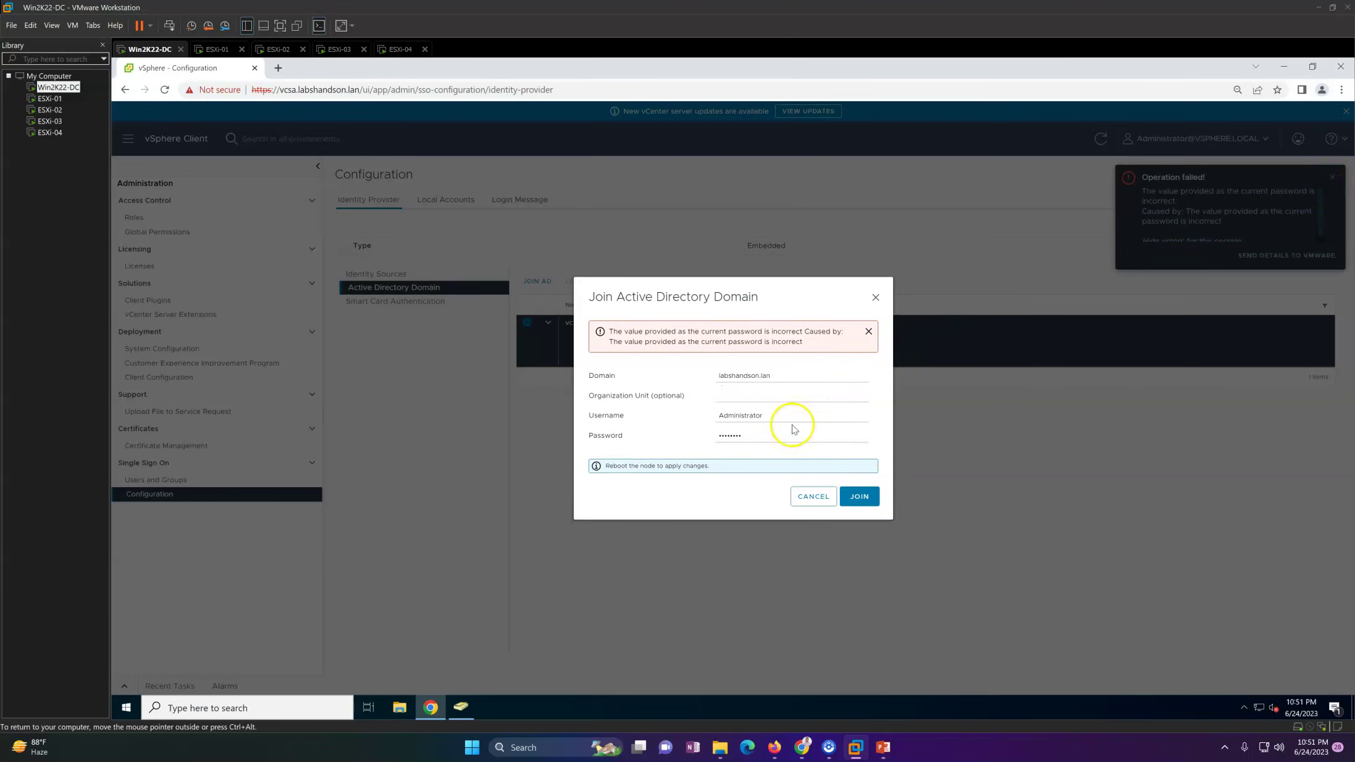
{"action": "double_click", "coordinate": [770, 442]}
{"action": "key", "text": "BackSpace"}
{"action": "key", "text": "BackSpace"}
{"action": "key", "text": "BackSpace"}
{"action": "type", "text": "••"}
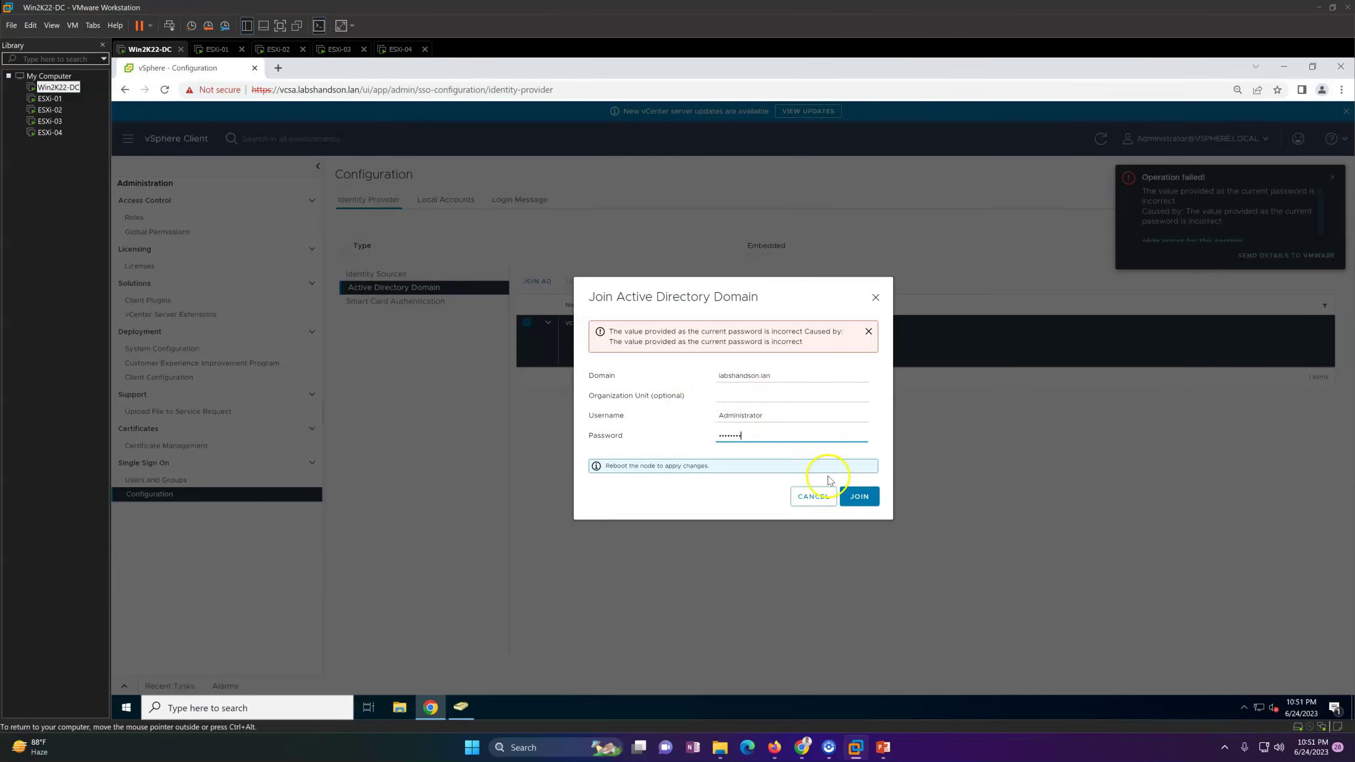
{"action": "left_click", "coordinate": [859, 496]}
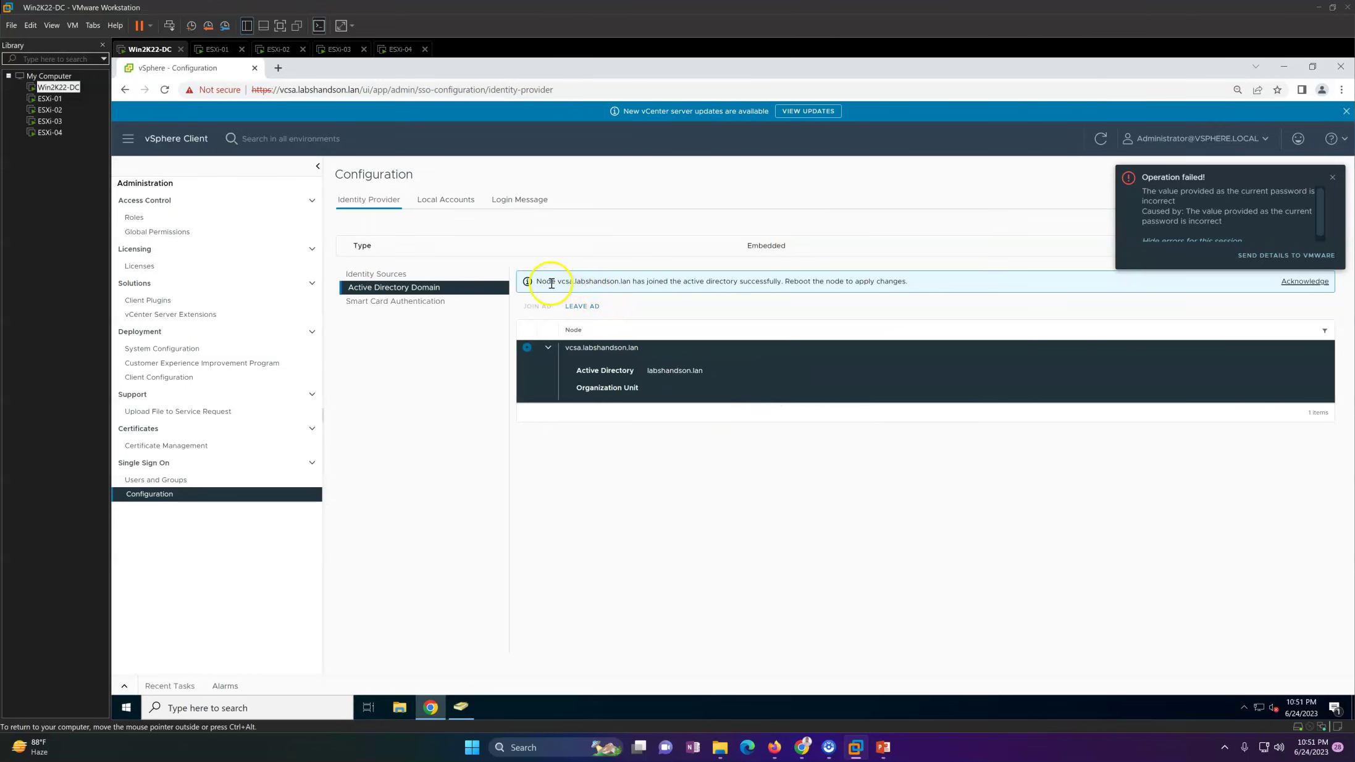
Step: Acknowledge the successful domain join, then begin adding a new identity source
{"action": "left_click_drag", "start_coordinate": [551, 283], "coordinate": [920, 284]}
{"action": "left_click", "coordinate": [844, 284]}
{"action": "left_click", "coordinate": [1332, 178]}
{"action": "left_click", "coordinate": [669, 368]}
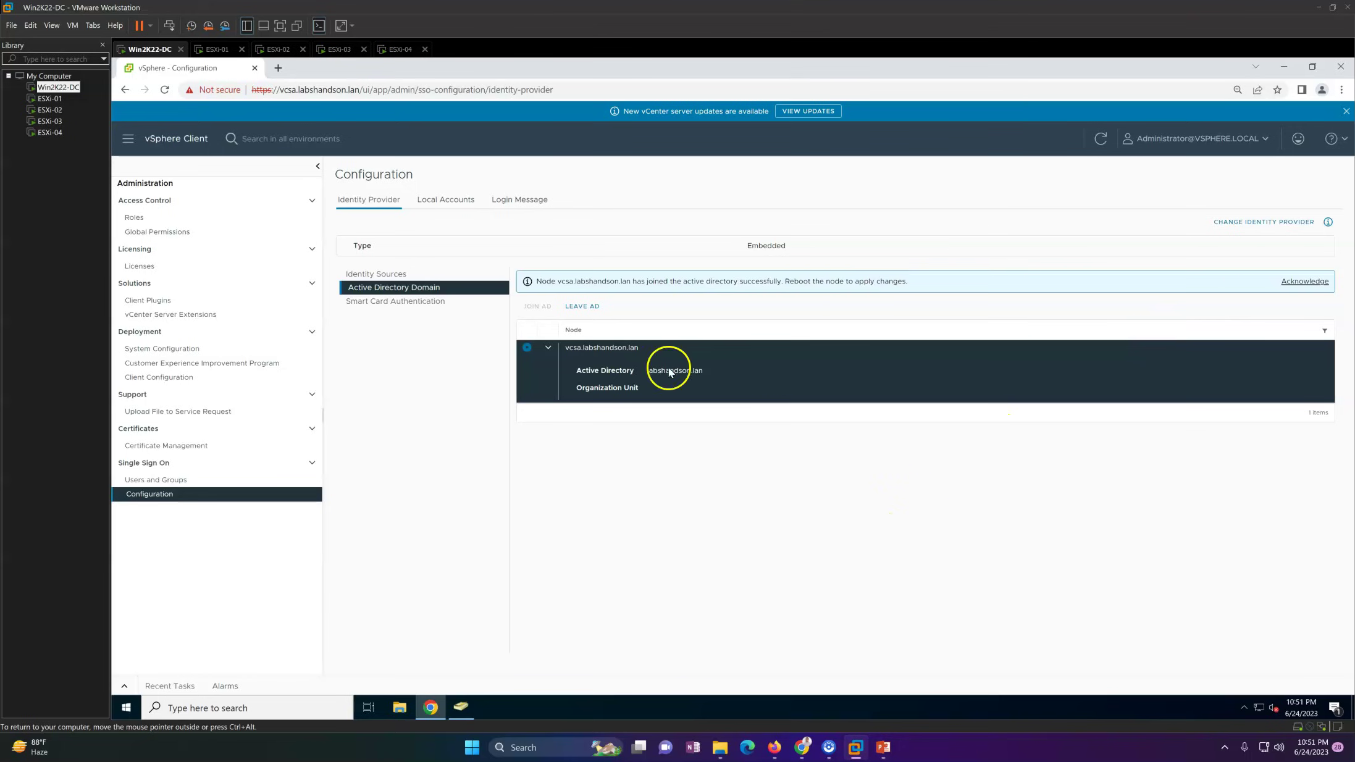
{"action": "left_click", "coordinate": [1305, 281]}
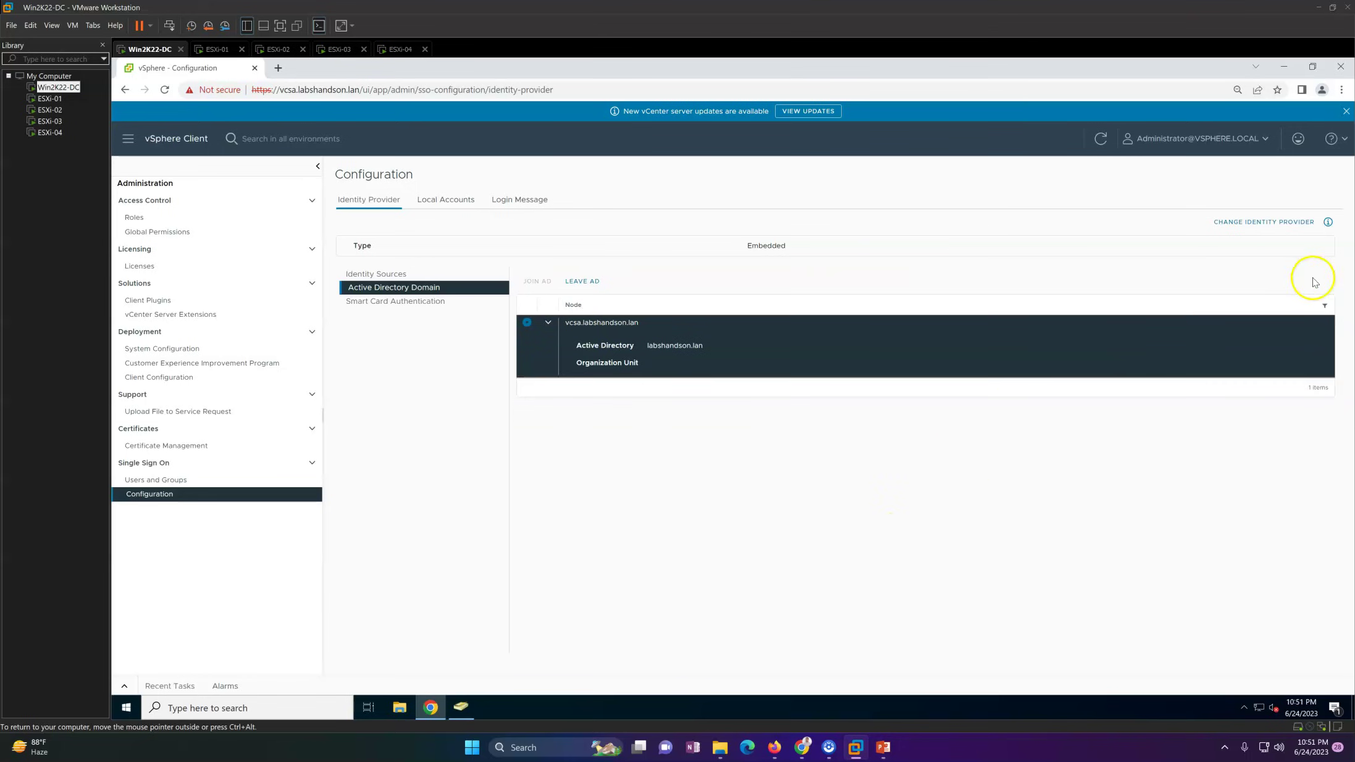
{"action": "left_click", "coordinate": [413, 276]}
{"action": "left_click", "coordinate": [536, 277]}
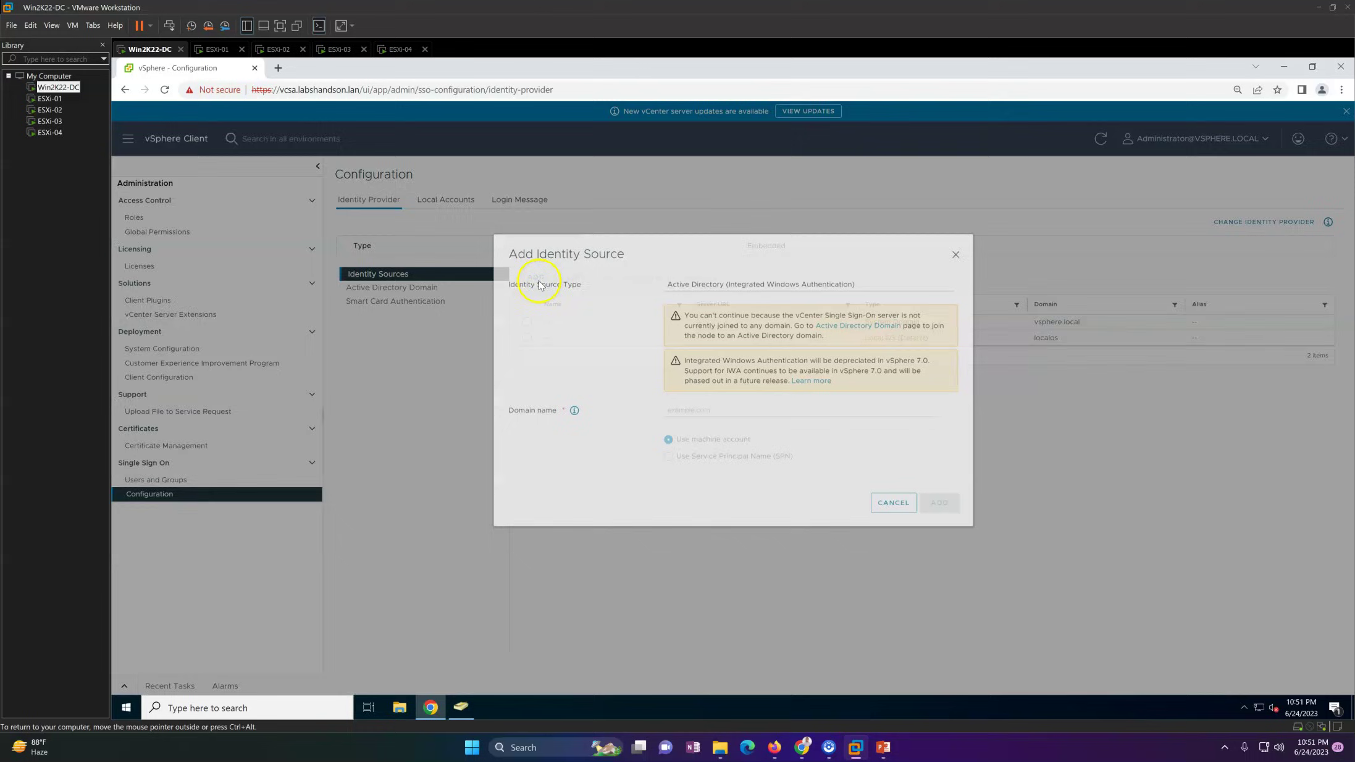
Step: Keep Integrated Windows Authentication, read the domain-join warning, and follow the Active Directory Domain link
{"action": "left_click", "coordinate": [738, 302]}
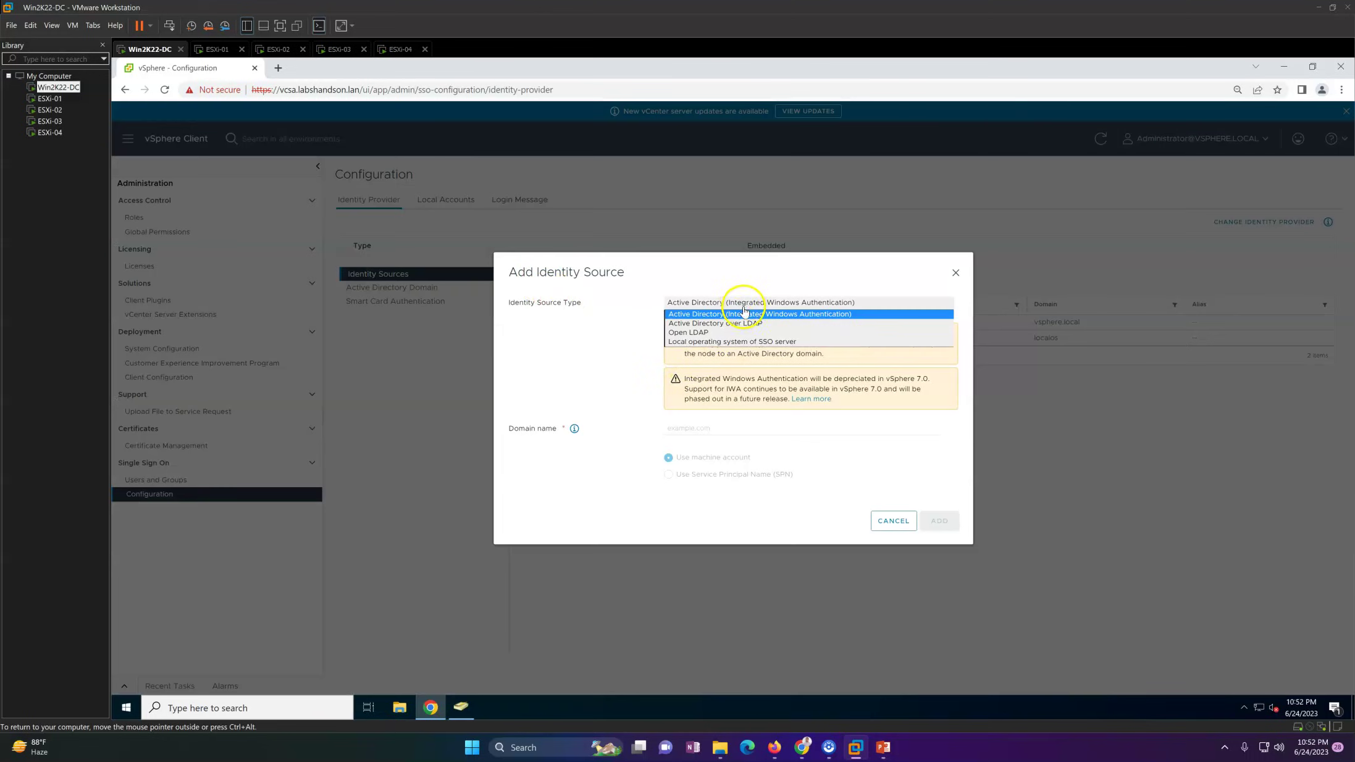
{"action": "left_click", "coordinate": [614, 381]}
{"action": "left_click", "coordinate": [714, 433]}
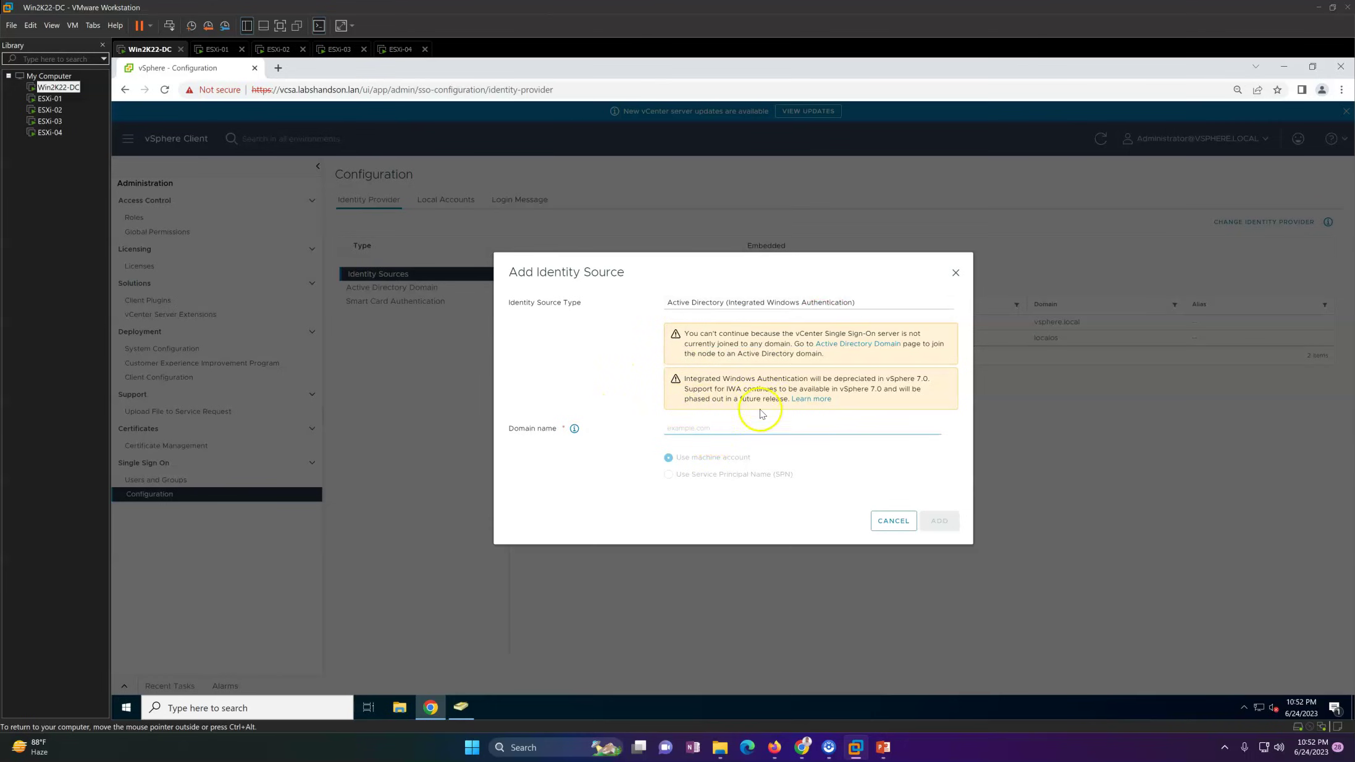
{"action": "left_click_drag", "start_coordinate": [686, 336], "coordinate": [795, 349]}
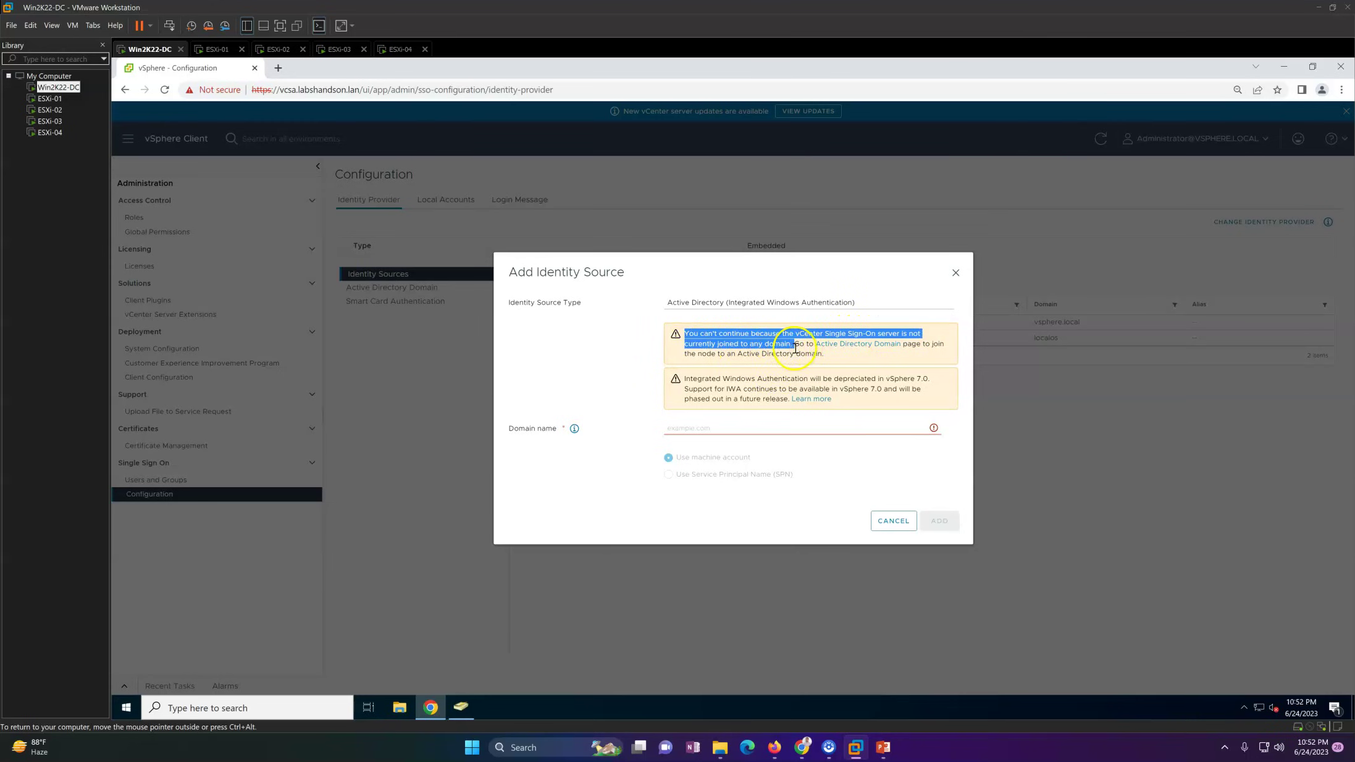
{"action": "left_click", "coordinate": [839, 364]}
{"action": "triple_click", "coordinate": [837, 362]}
{"action": "left_click", "coordinate": [835, 360]}
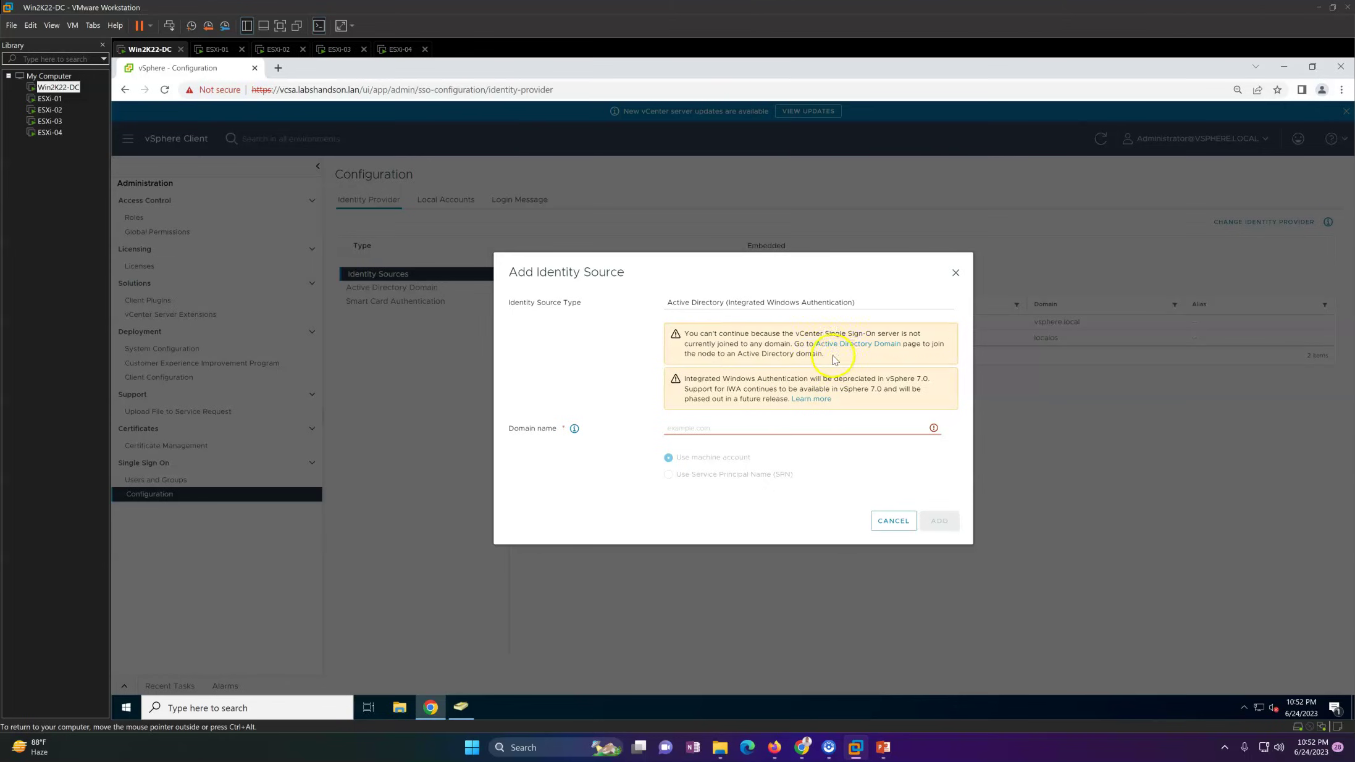
{"action": "left_click", "coordinate": [849, 343]}
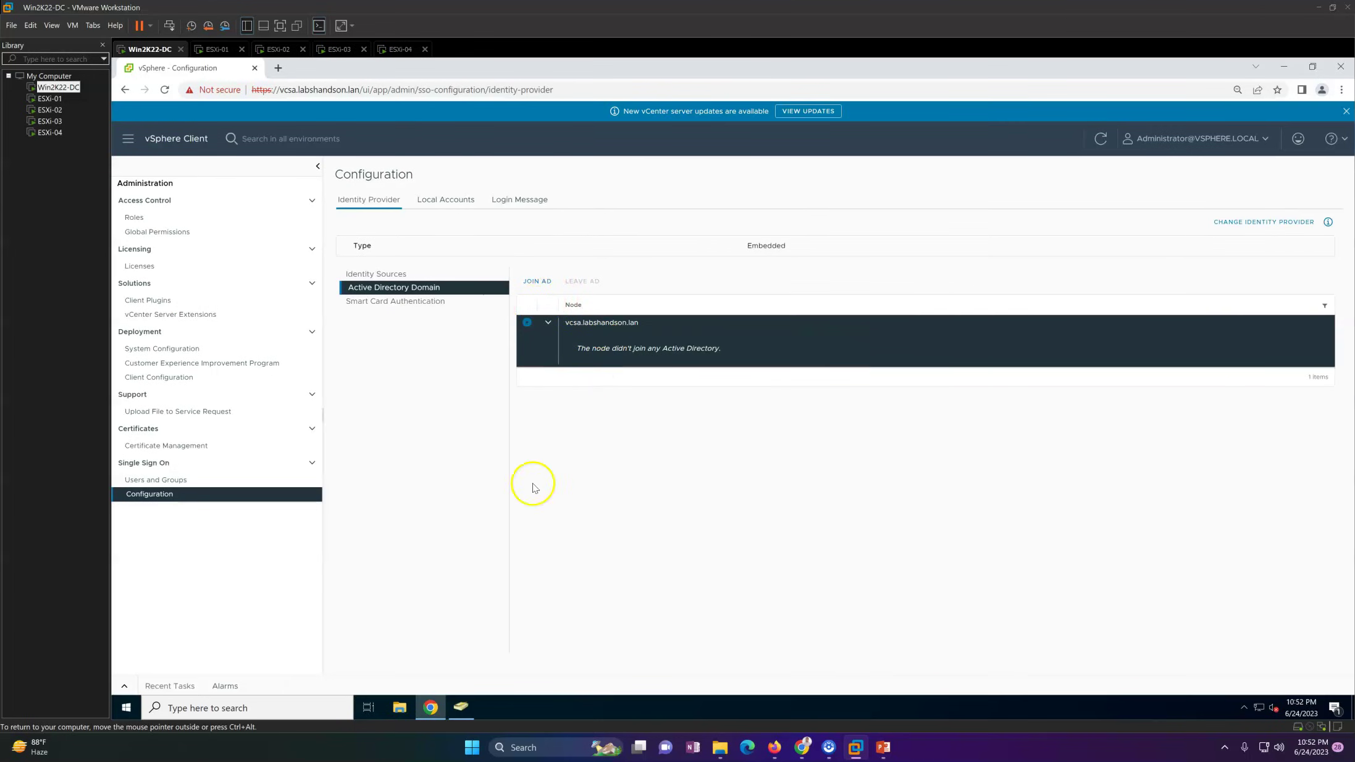
{"action": "left_click", "coordinate": [277, 68]}
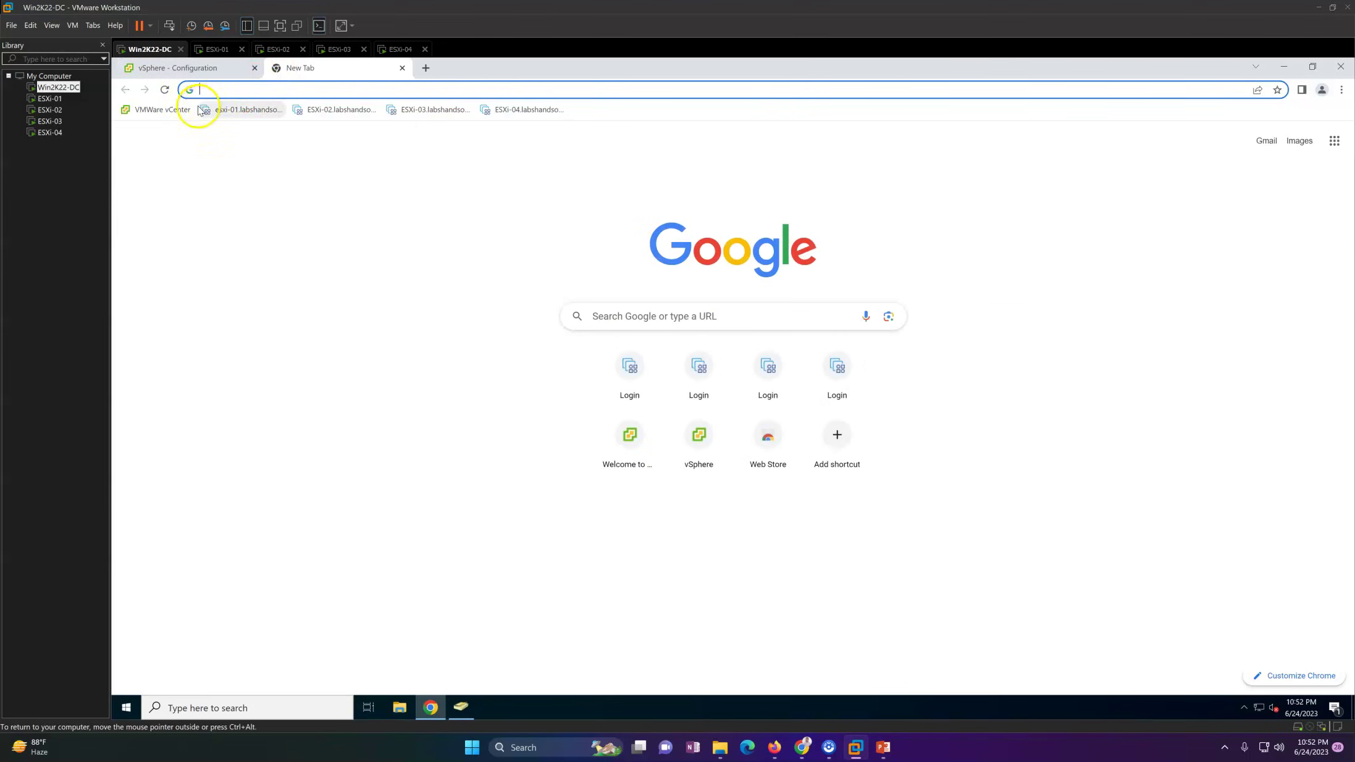
Step: Load vCenter Server Management at vcsa.labshandson.lan:5480
{"action": "left_click", "coordinate": [180, 113]}
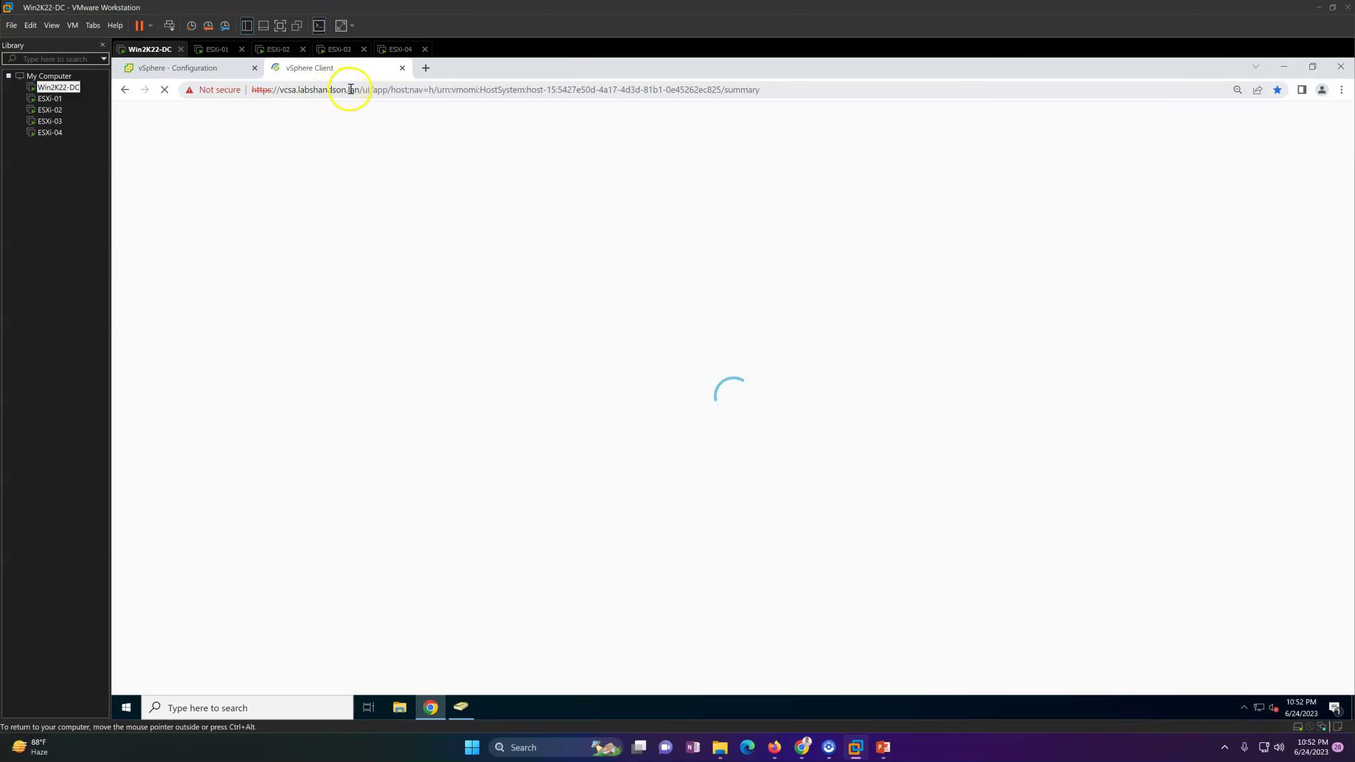
{"action": "left_click", "coordinate": [810, 90]}
{"action": "type", "text": "https://vcsa.labshandson.lan"}
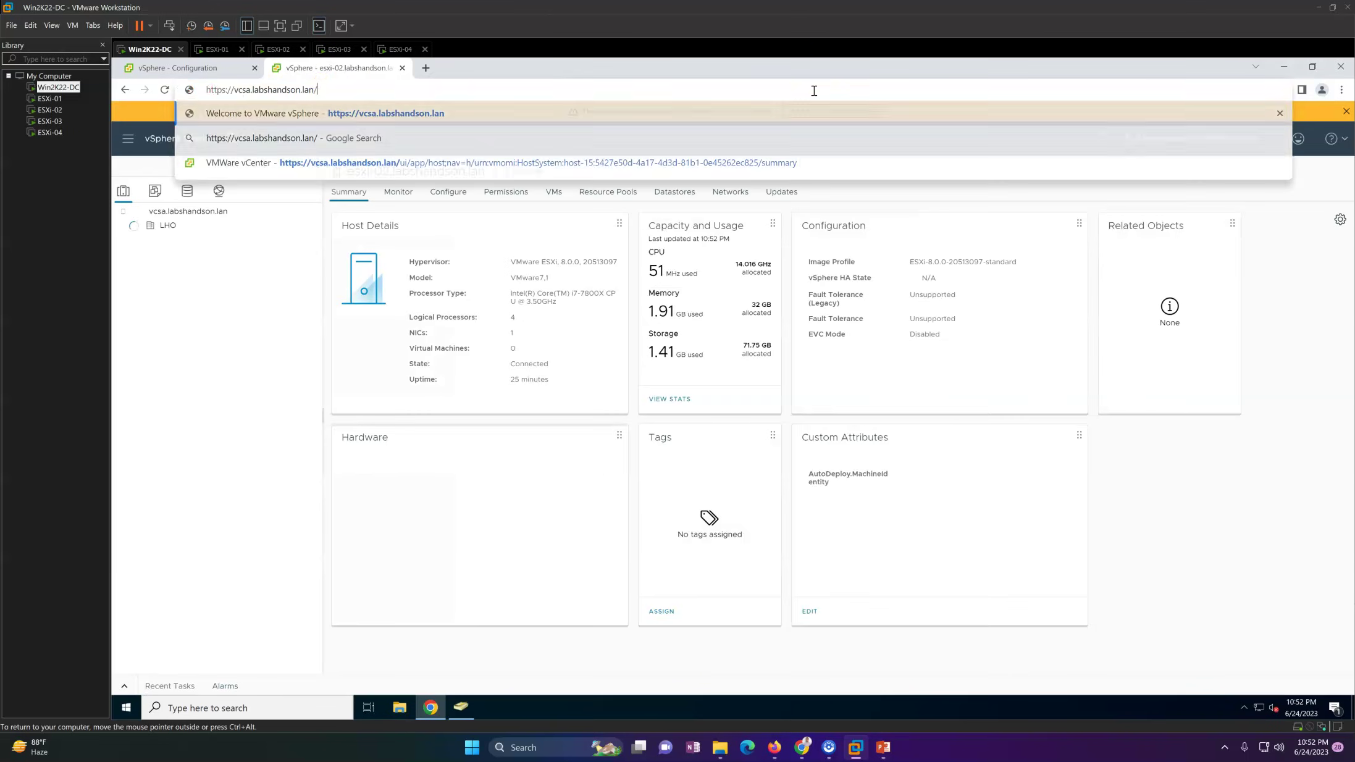
{"action": "type", "text": ":5"}
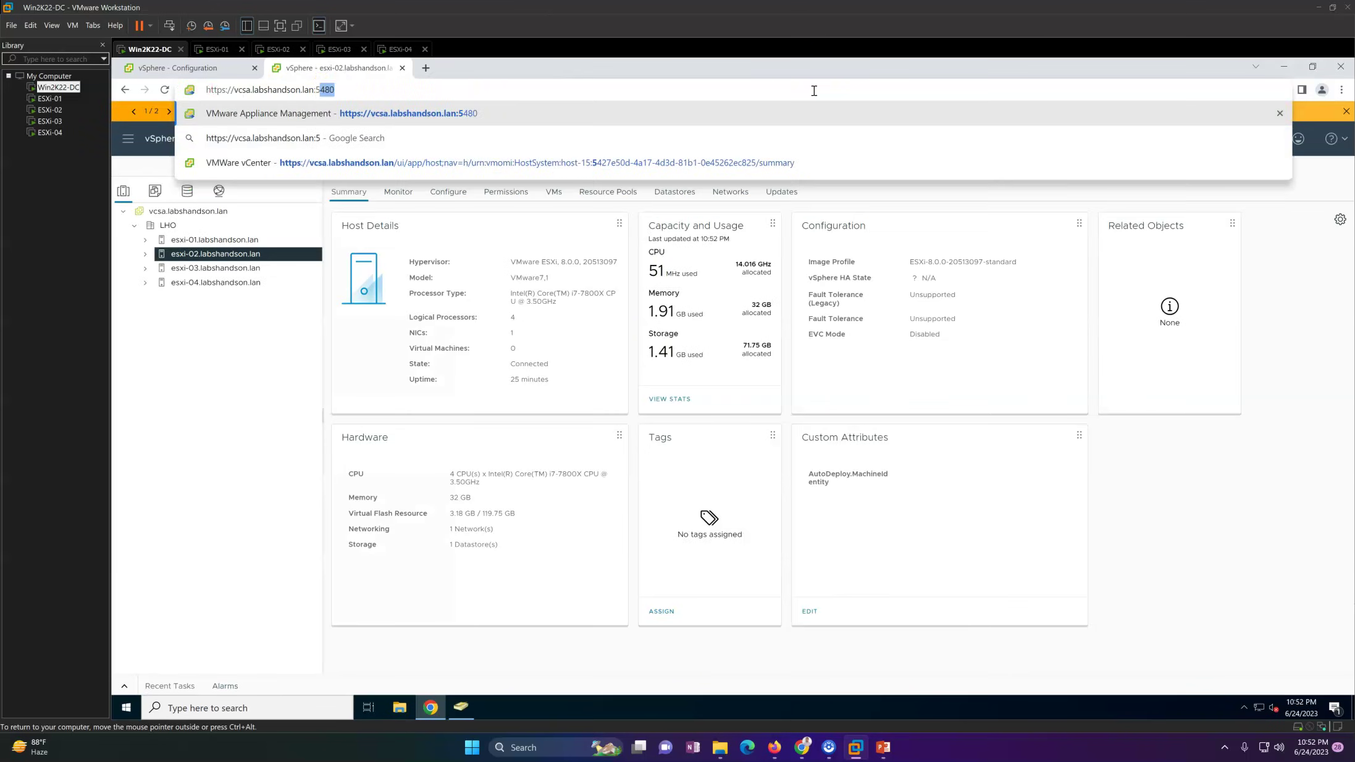
{"action": "type", "text": "480"}
{"action": "key", "text": "Return"}
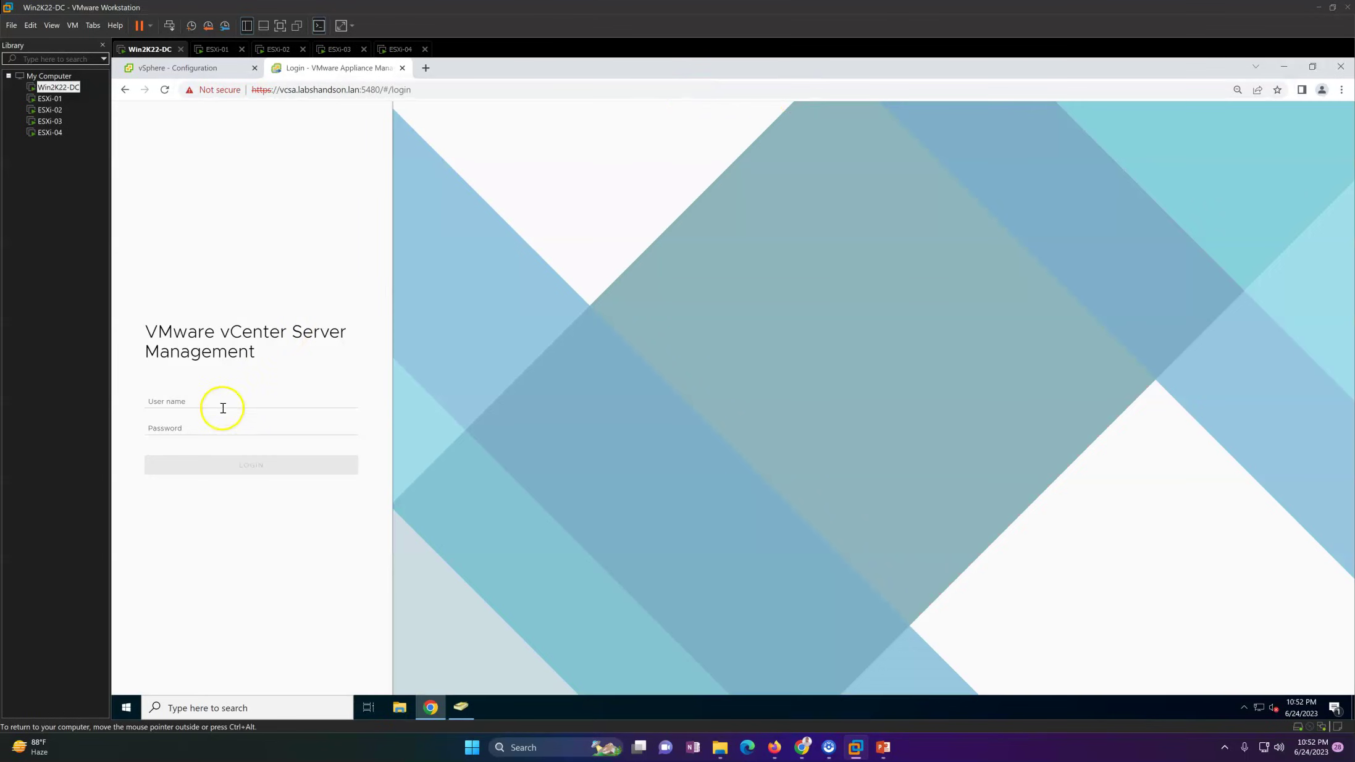
Step: Sign in to the appliance management page as root with the appliance password
{"action": "left_click", "coordinate": [220, 406]}
{"action": "type", "text": "root"}
{"action": "key", "text": "Tab"}
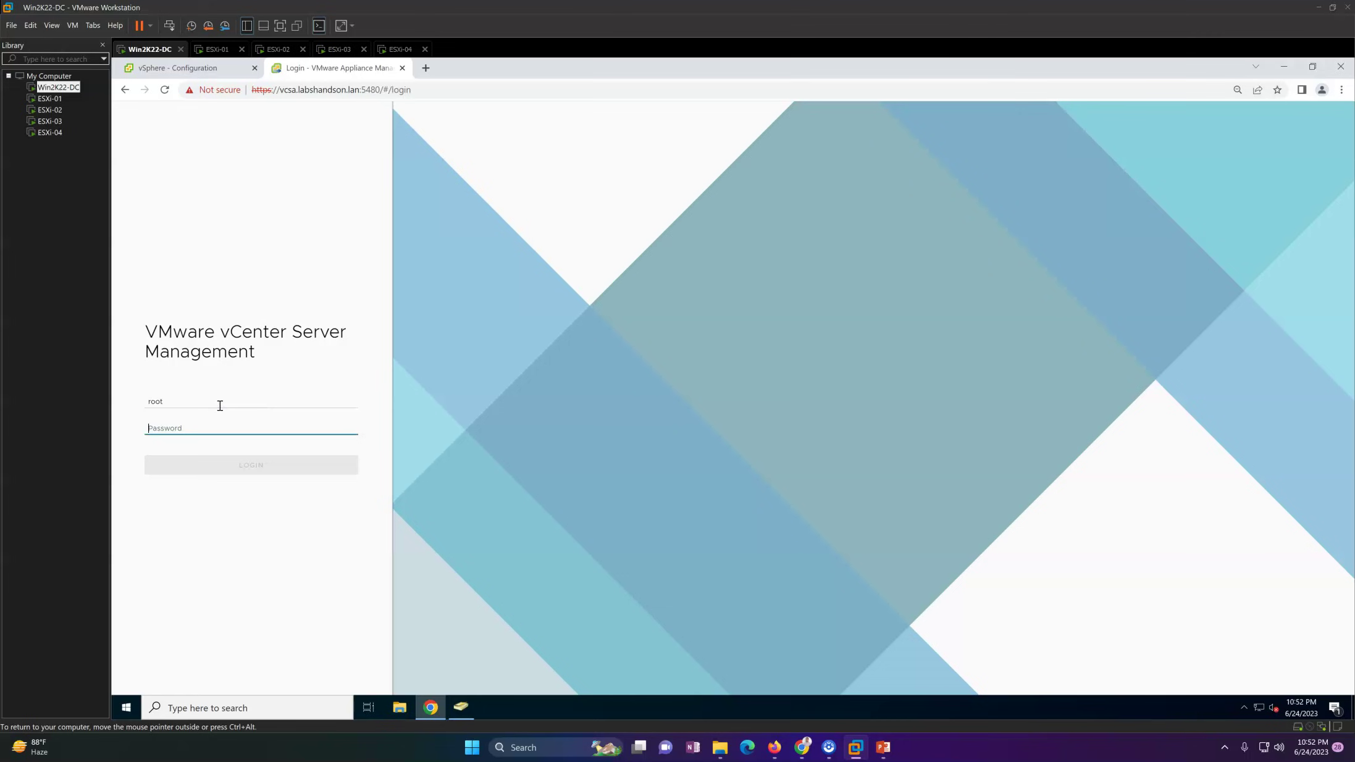
{"action": "type", "text": "V"}
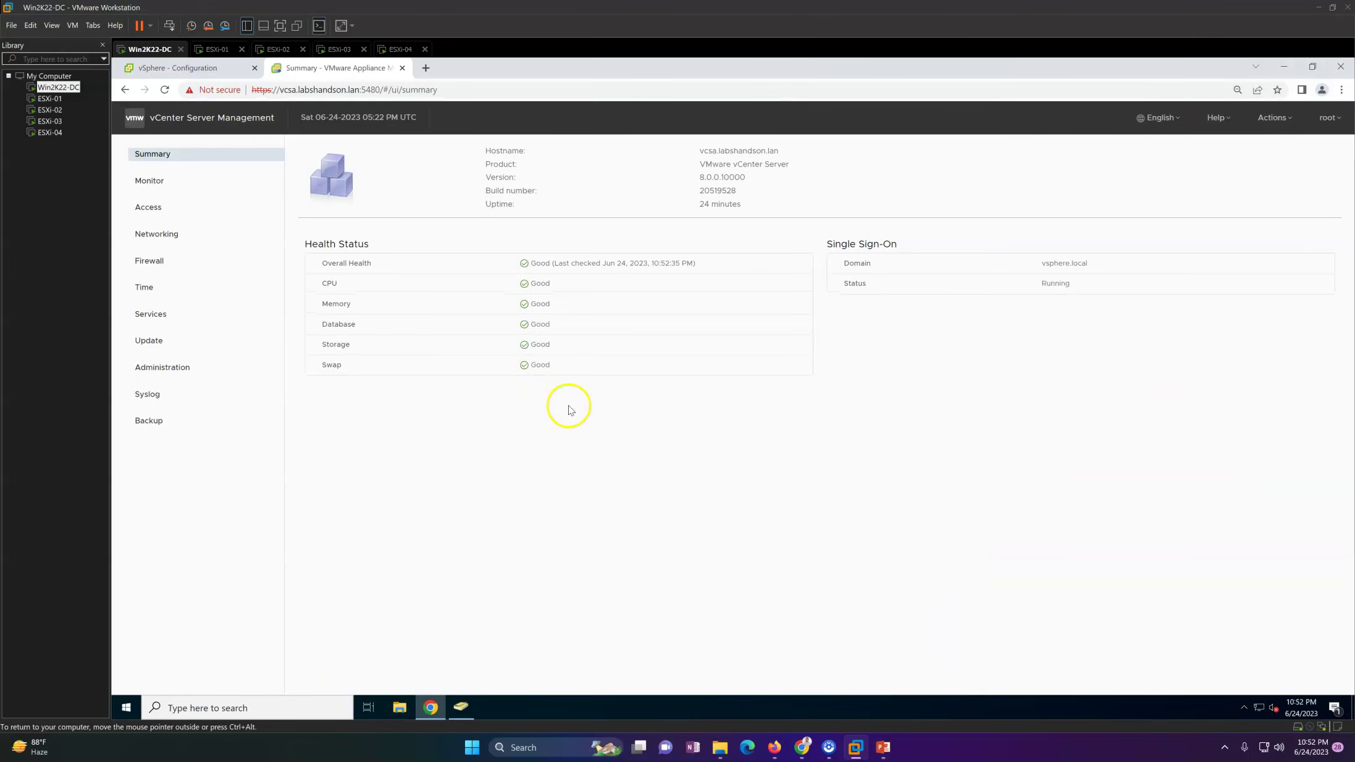
Step: Reboot the vCenter appliance from the Actions menu and confirm with YES
{"action": "left_click", "coordinate": [1272, 117]}
{"action": "left_click", "coordinate": [1234, 147]}
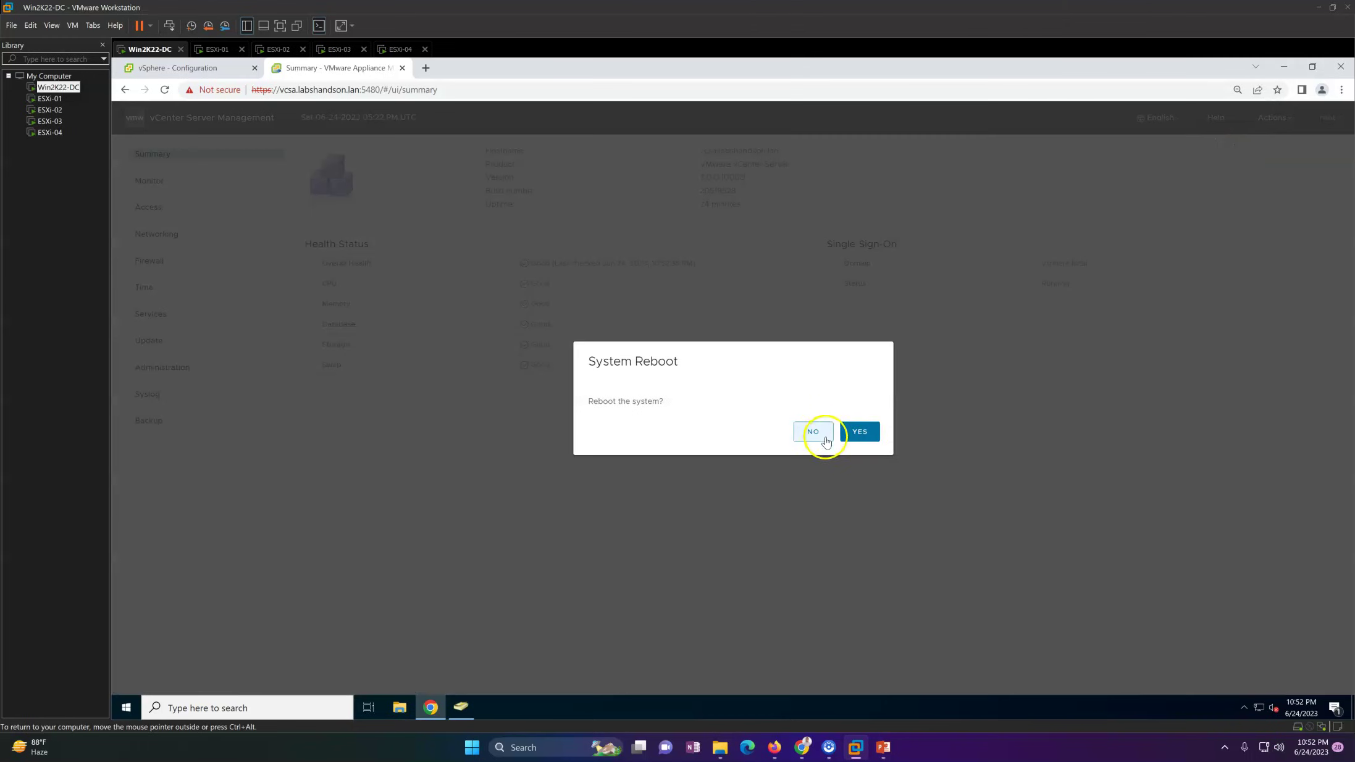
{"action": "left_click", "coordinate": [866, 429]}
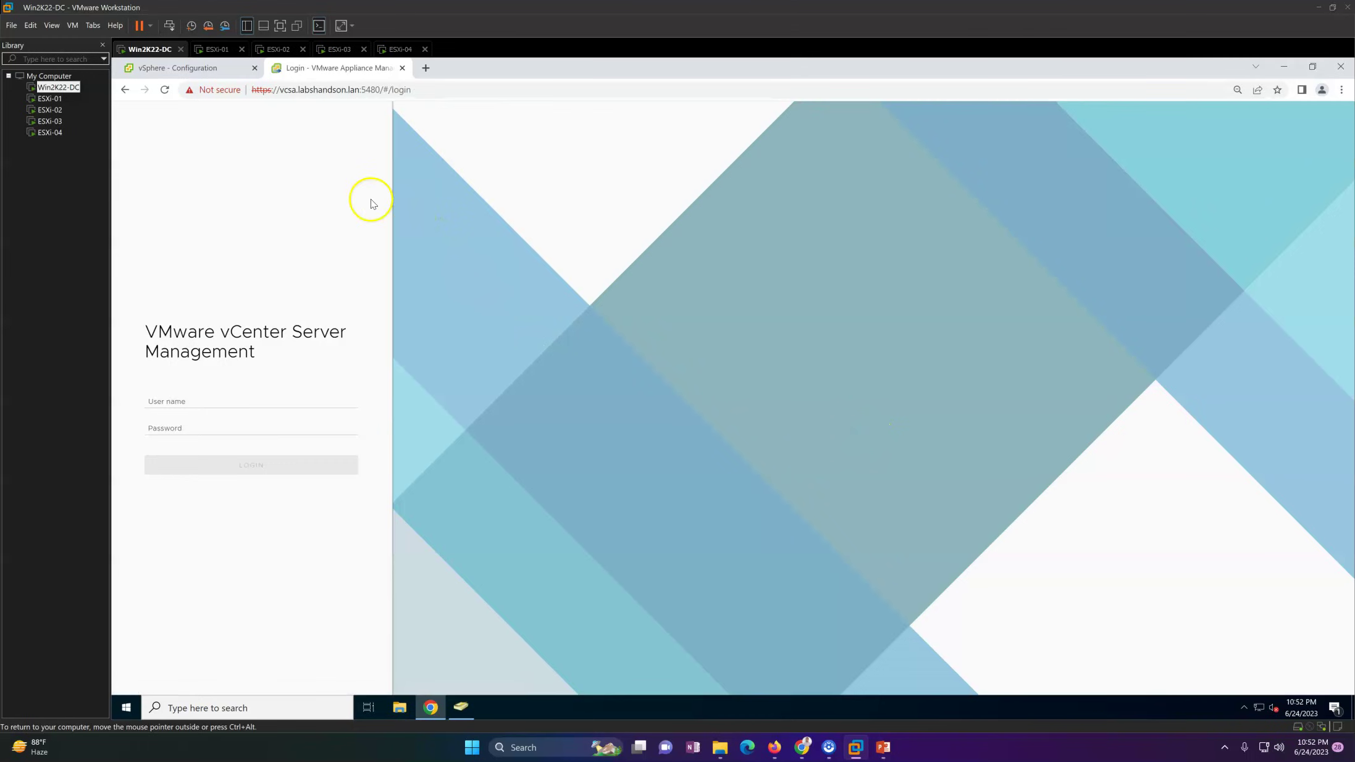
{"action": "left_click", "coordinate": [425, 68]}
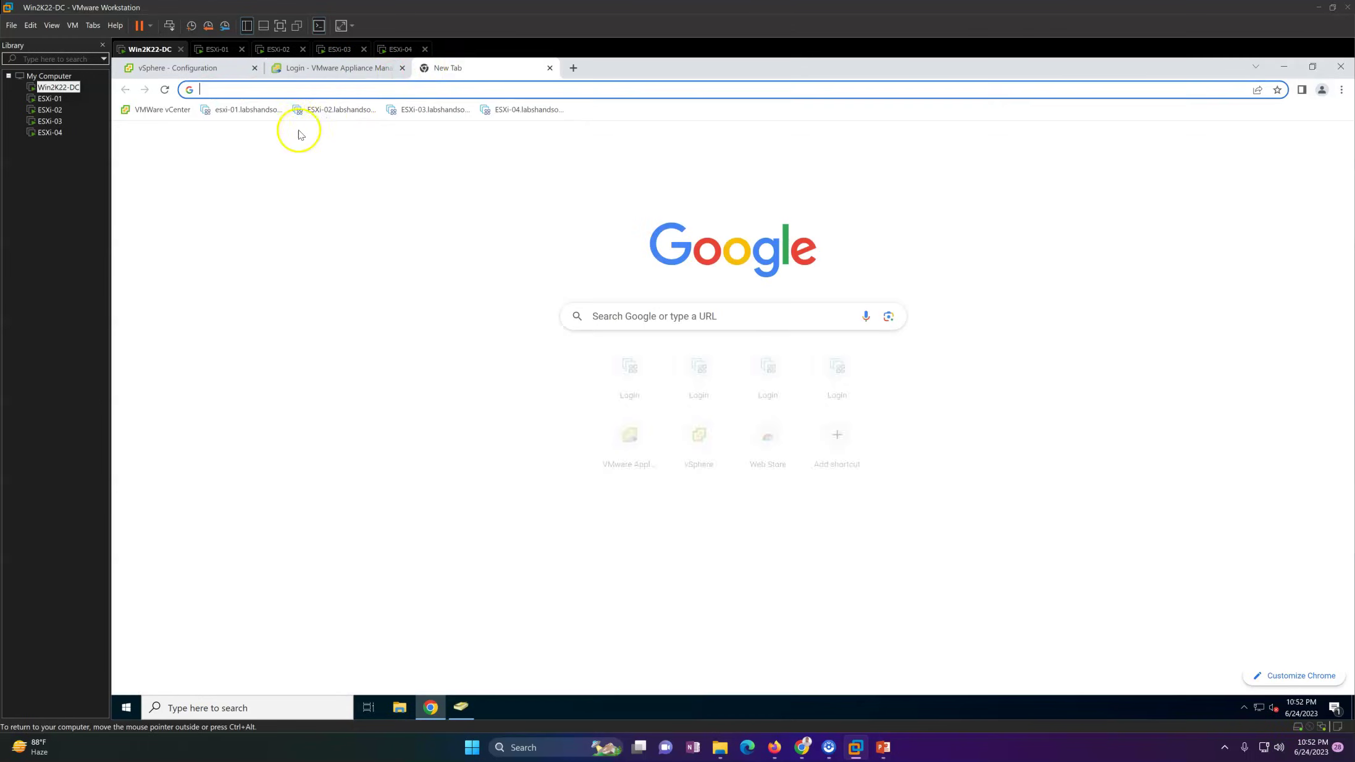
Step: Log in to the esxi-01 ESXi Host Client as root
{"action": "left_click", "coordinate": [247, 109]}
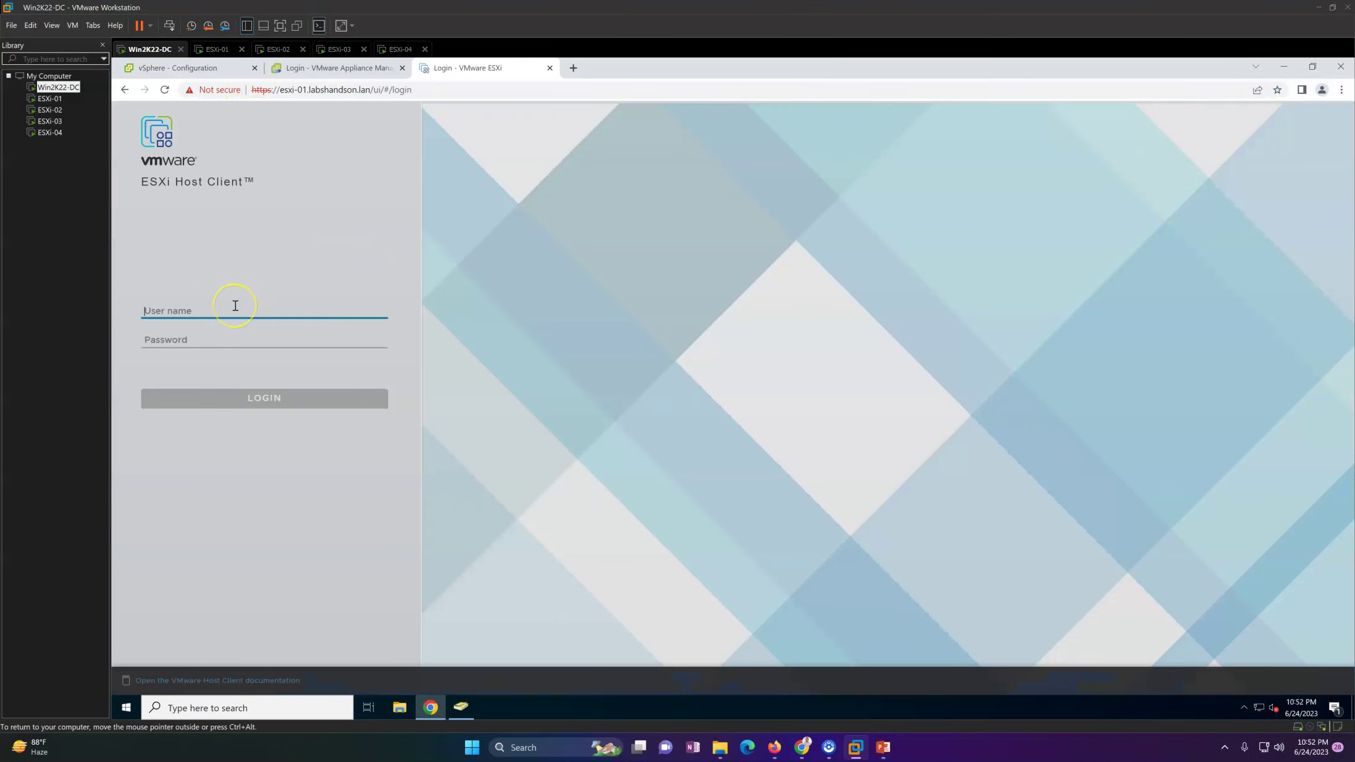
{"action": "type", "text": "root"}
{"action": "key", "text": "Tab"}
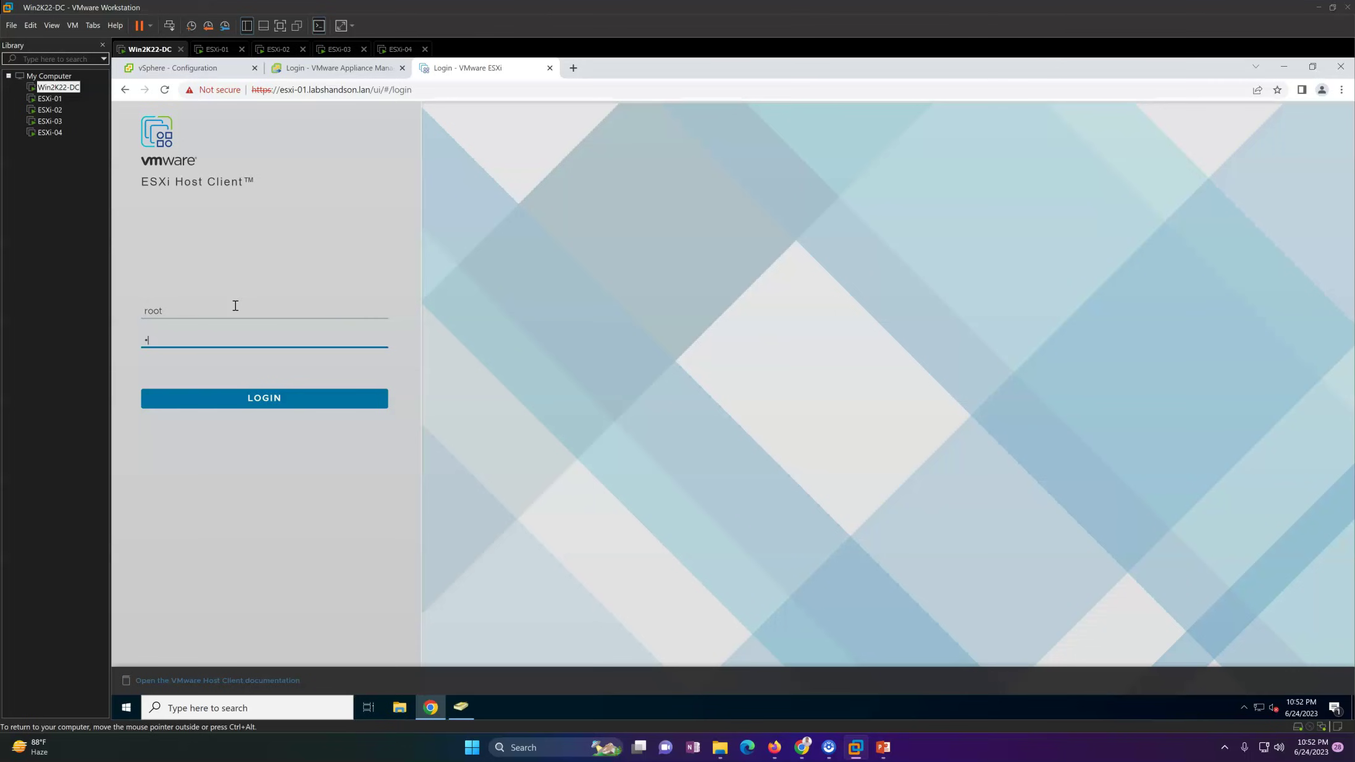
{"action": "key", "text": "Return"}
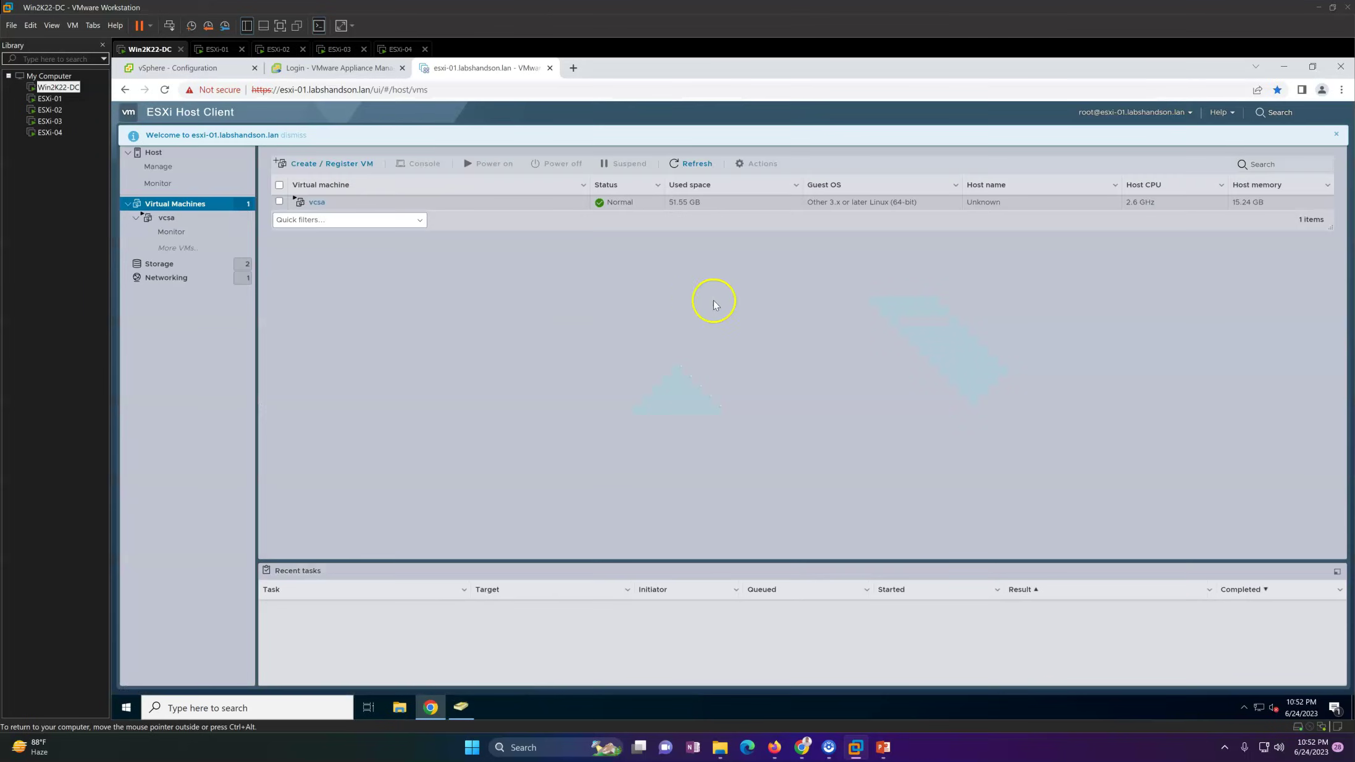
Step: Open the vcsa virtual machine's console to follow its reboot
{"action": "left_click", "coordinate": [329, 203]}
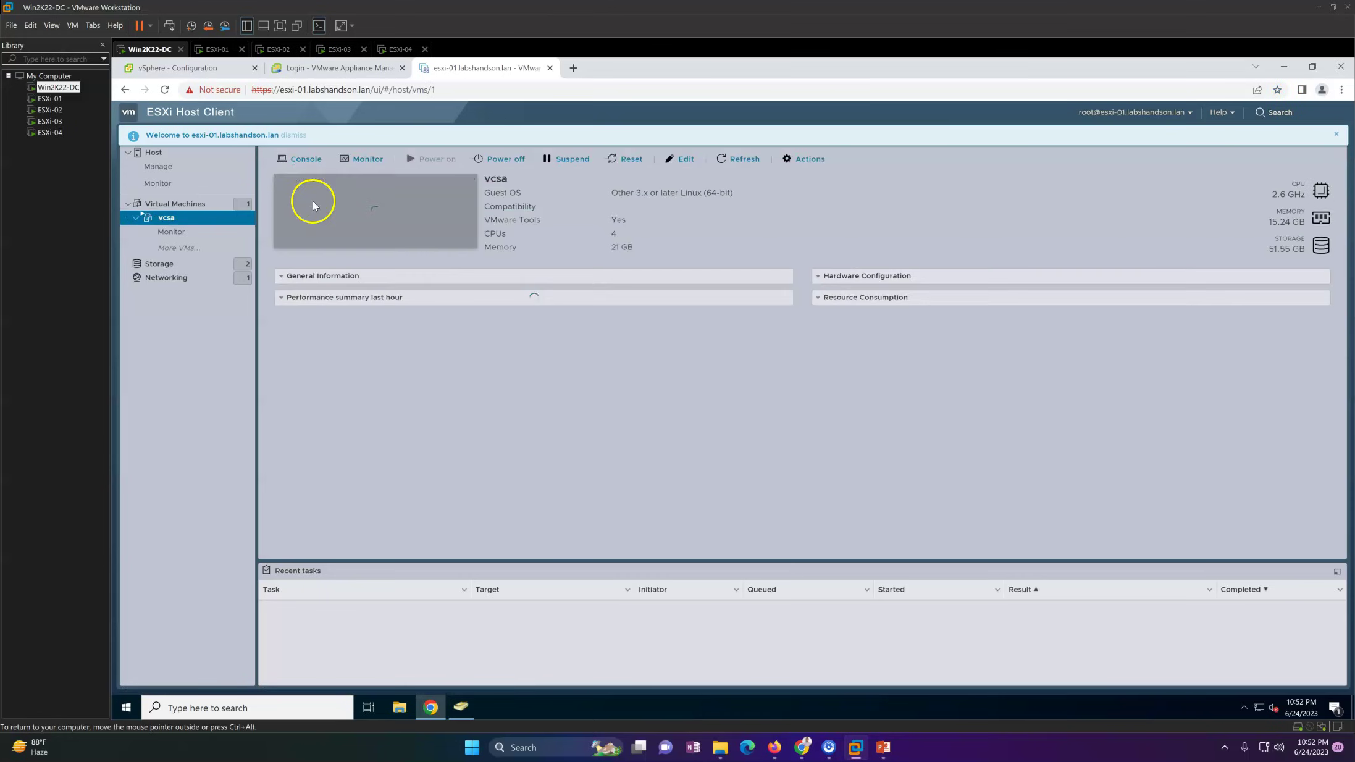
{"action": "left_click", "coordinate": [367, 221]}
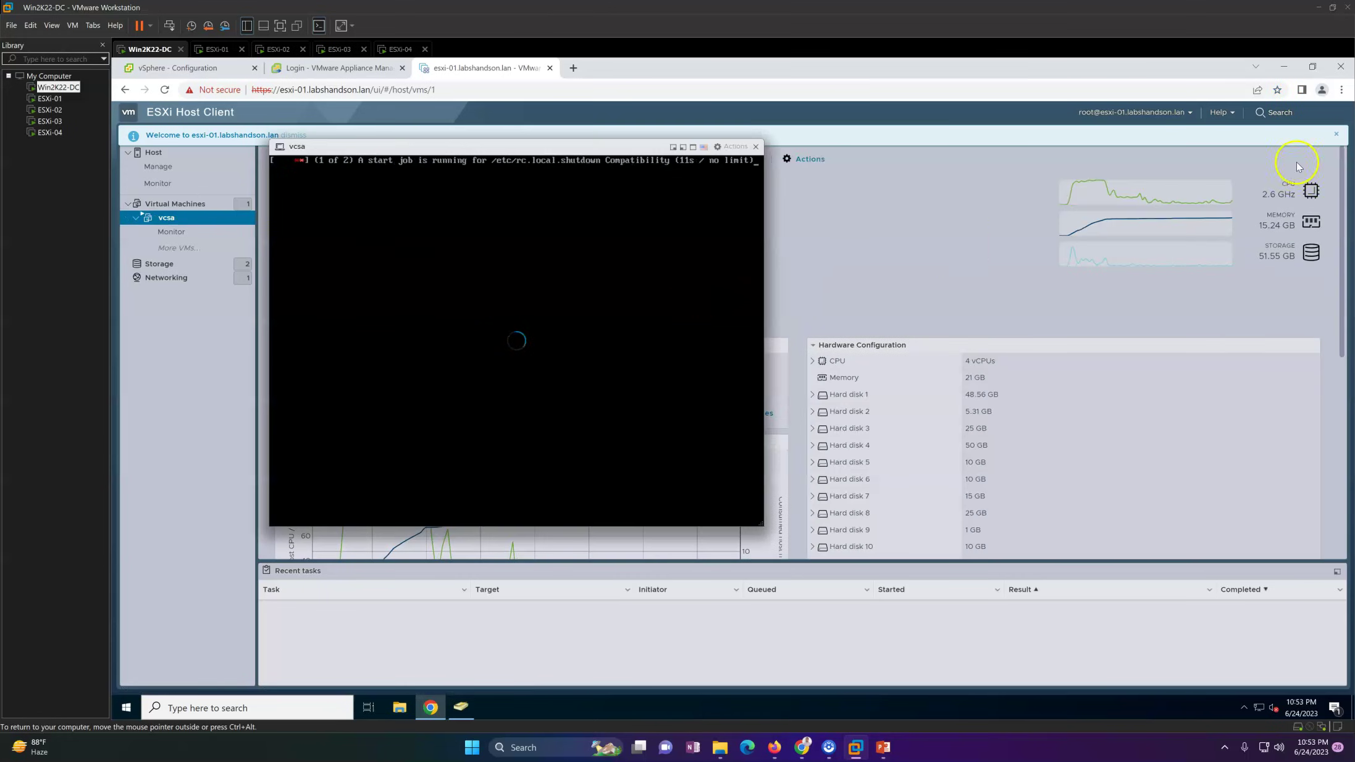
{"action": "left_click_drag", "start_coordinate": [595, 147], "coordinate": [783, 182]}
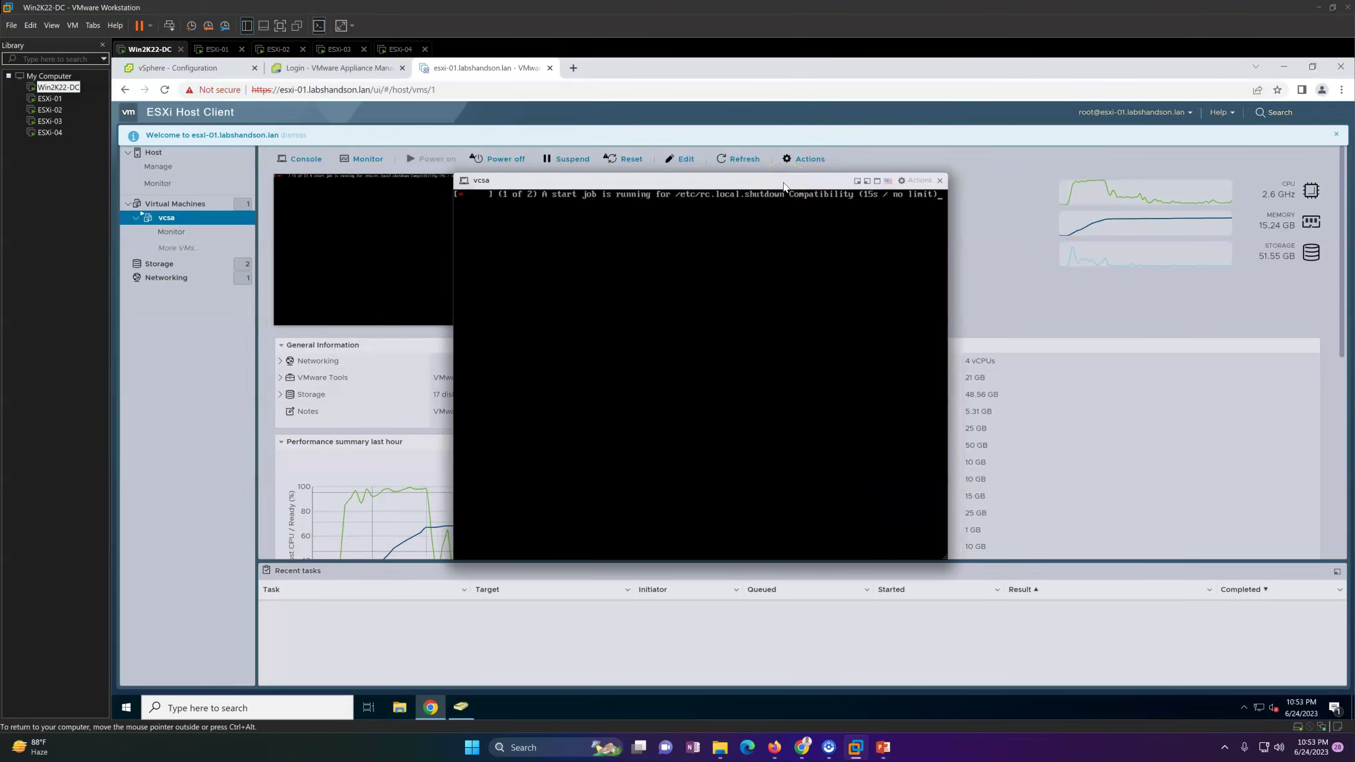
{"action": "left_click", "coordinate": [775, 184]}
{"action": "left_click", "coordinate": [614, 255]}
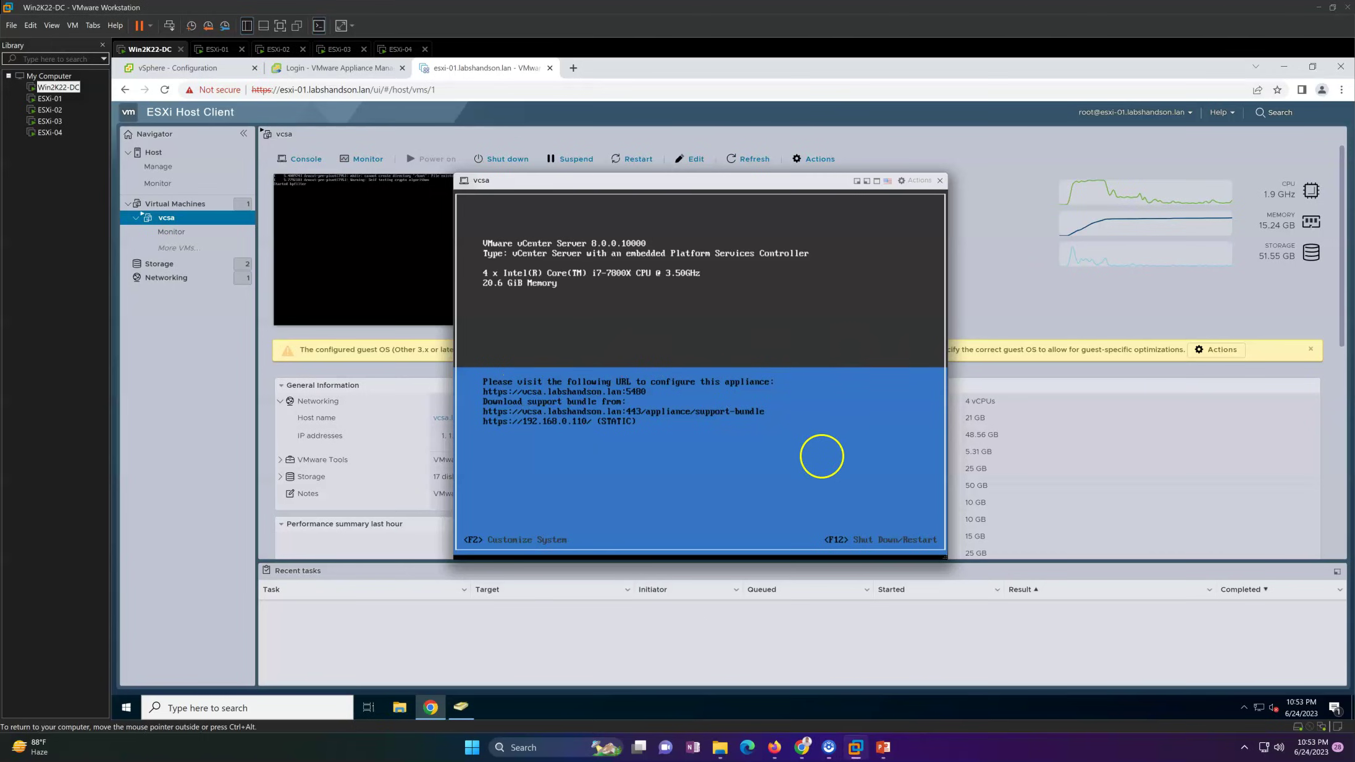
Step: Reload the vSphere Configuration tab and check its service-stopped error message
{"action": "left_click", "coordinate": [198, 68]}
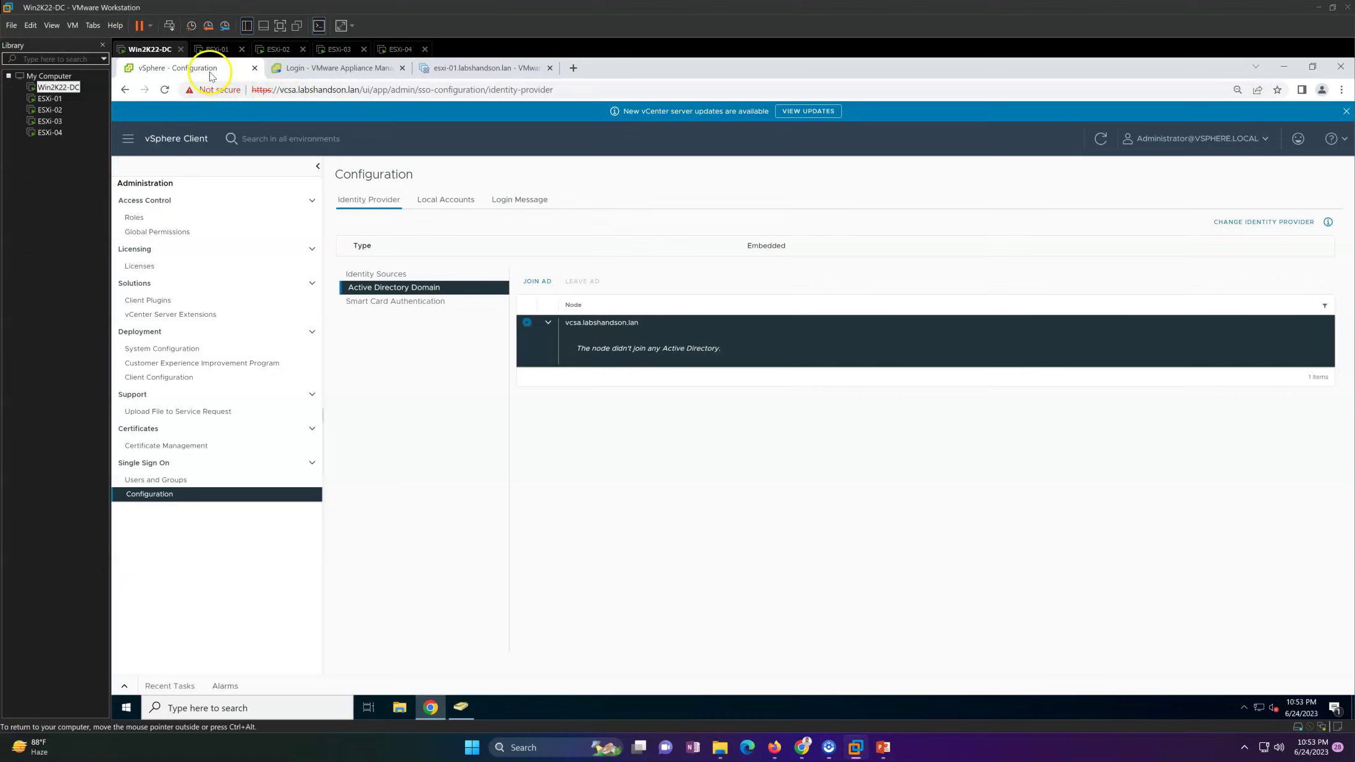
{"action": "left_click", "coordinate": [165, 91]}
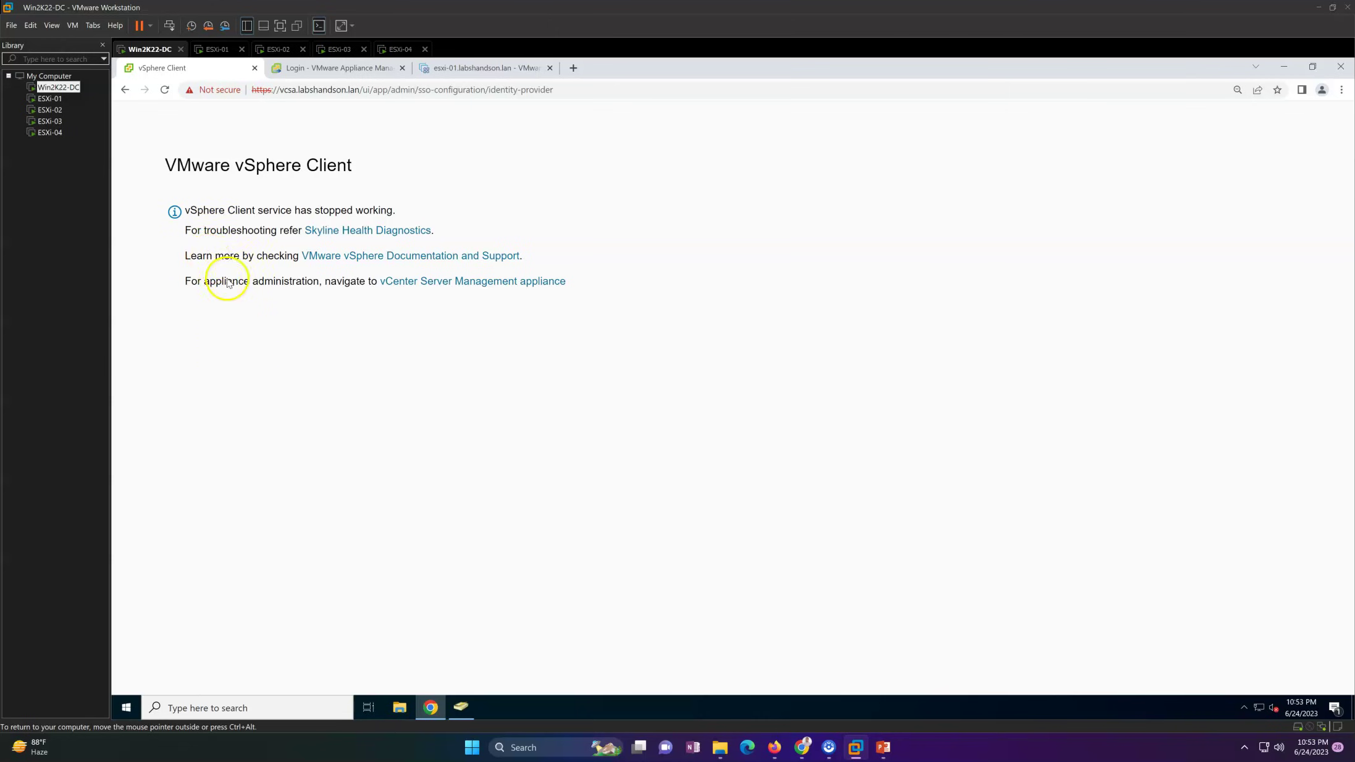
{"action": "left_click_drag", "start_coordinate": [192, 212], "coordinate": [476, 216]}
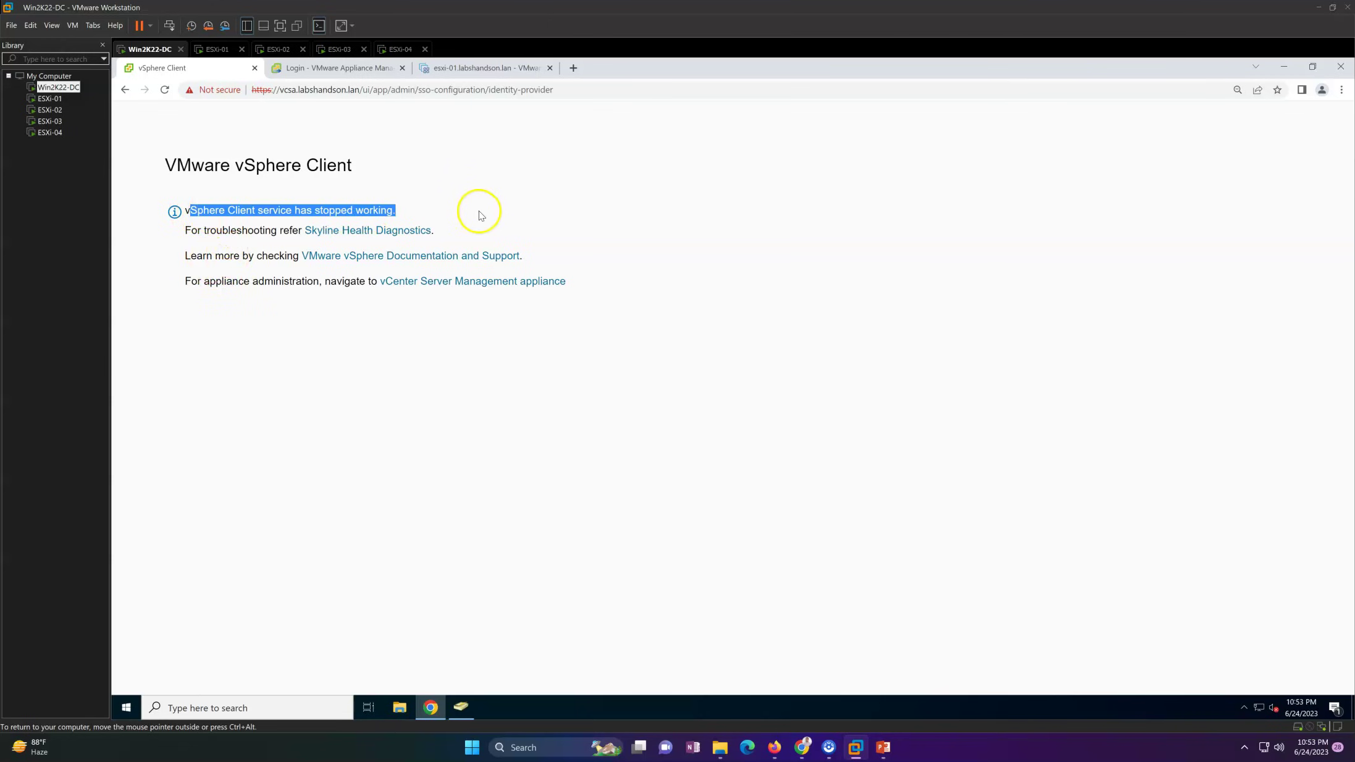
{"action": "left_click", "coordinate": [579, 355]}
{"action": "left_click_drag", "start_coordinate": [626, 297], "coordinate": [222, 186]}
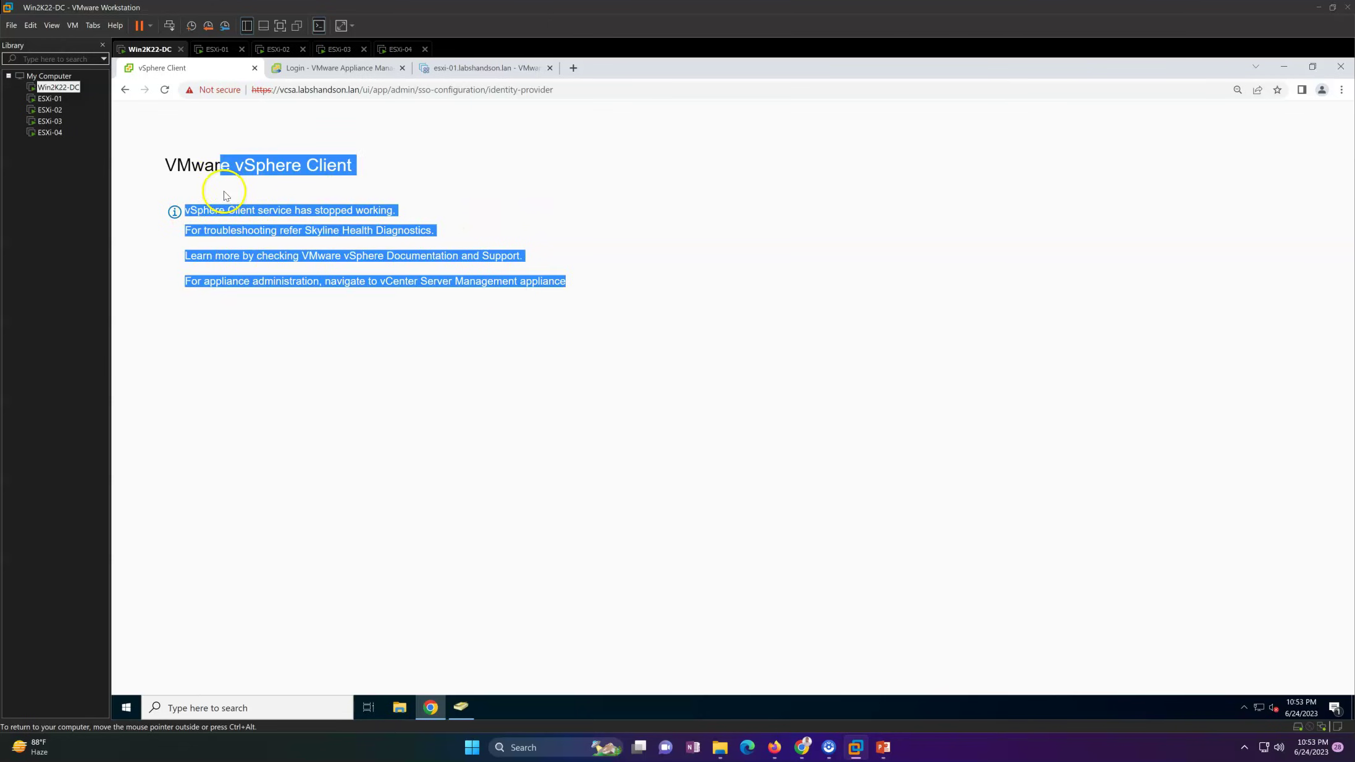
{"action": "left_click", "coordinate": [280, 374]}
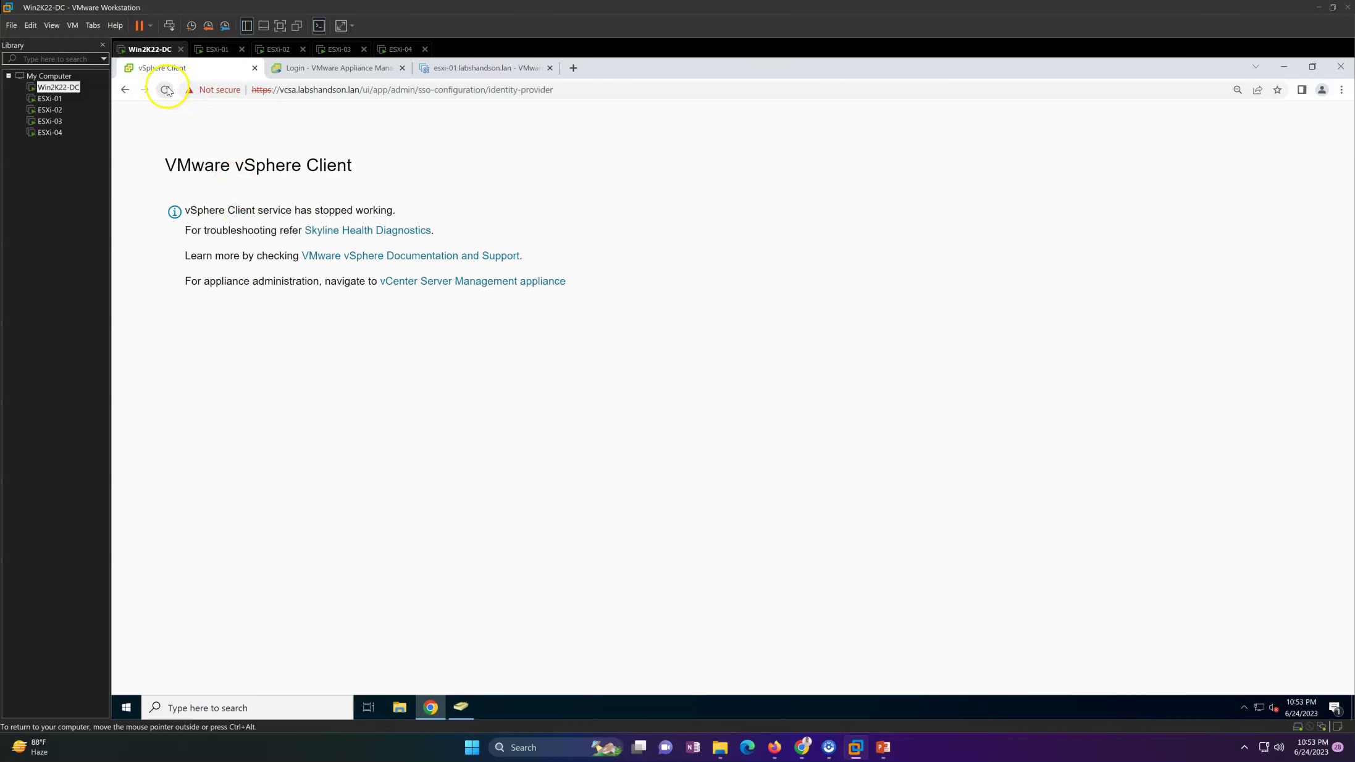
Step: Return to the esxi-01 tab to see the vCenter Server 8.0.0 welcome screen in the console
{"action": "left_click", "coordinate": [476, 69]}
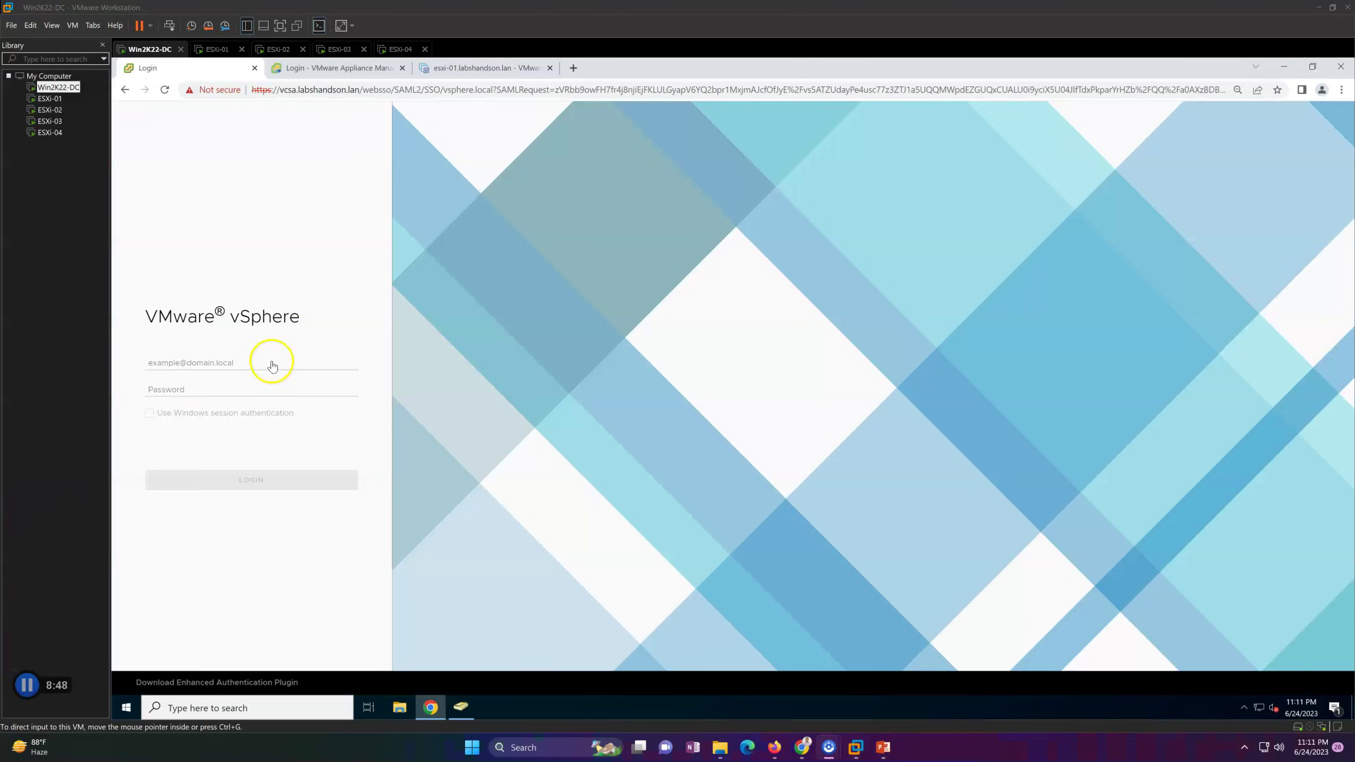
Step: Log back in to vSphere Client with the SSO administrator user name and password
{"action": "left_click", "coordinate": [249, 360]}
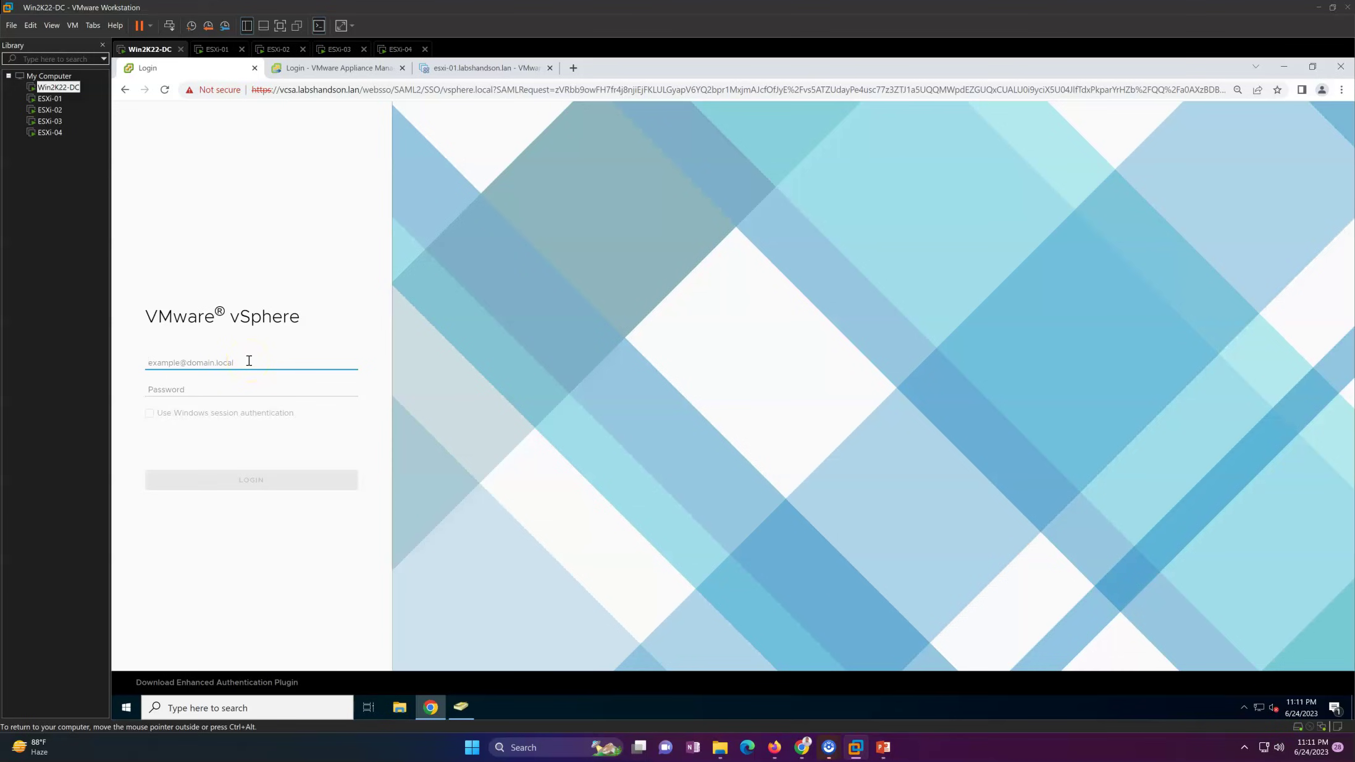
{"action": "type", "text": "Administrator@vsphere."}
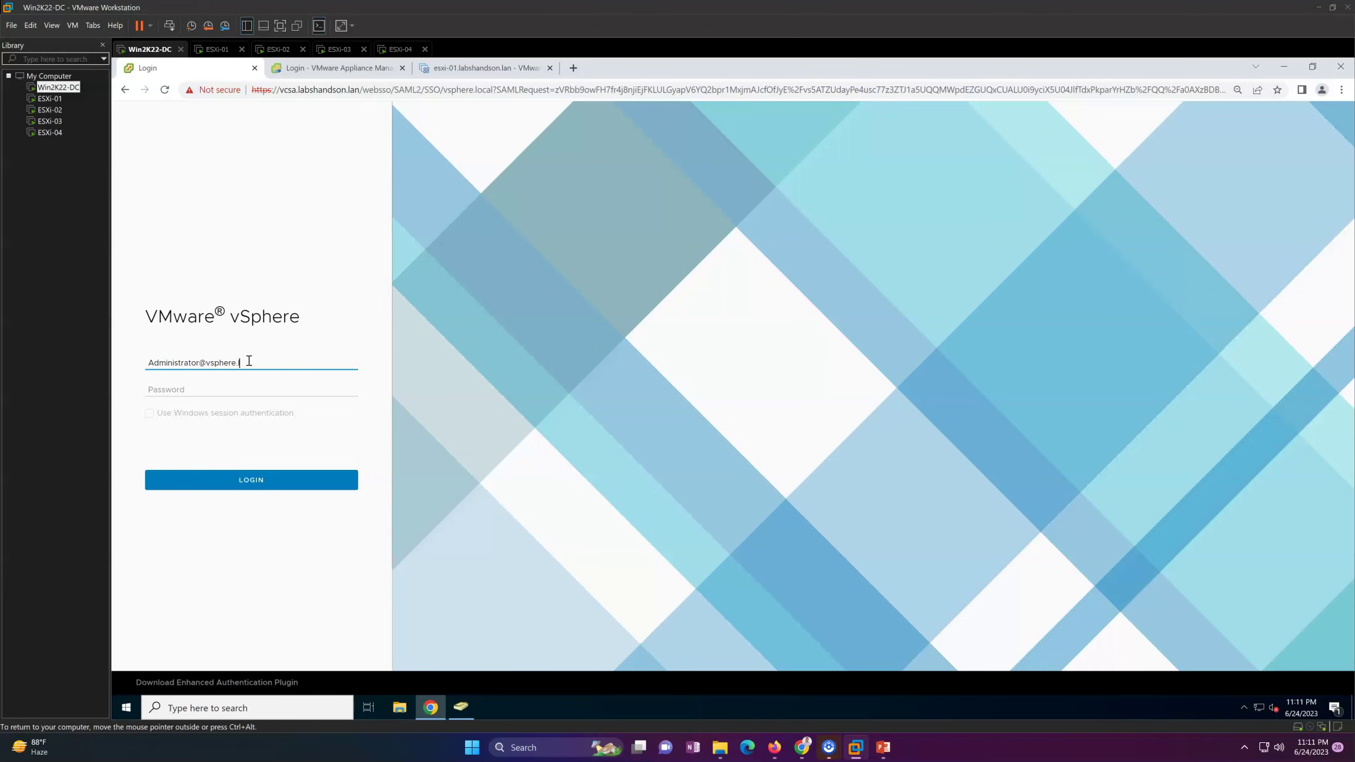
{"action": "type", "text": "al"}
{"action": "key", "text": "Tab"}
{"action": "type", "text": "VMware1!"}
{"action": "key", "text": "Return"}
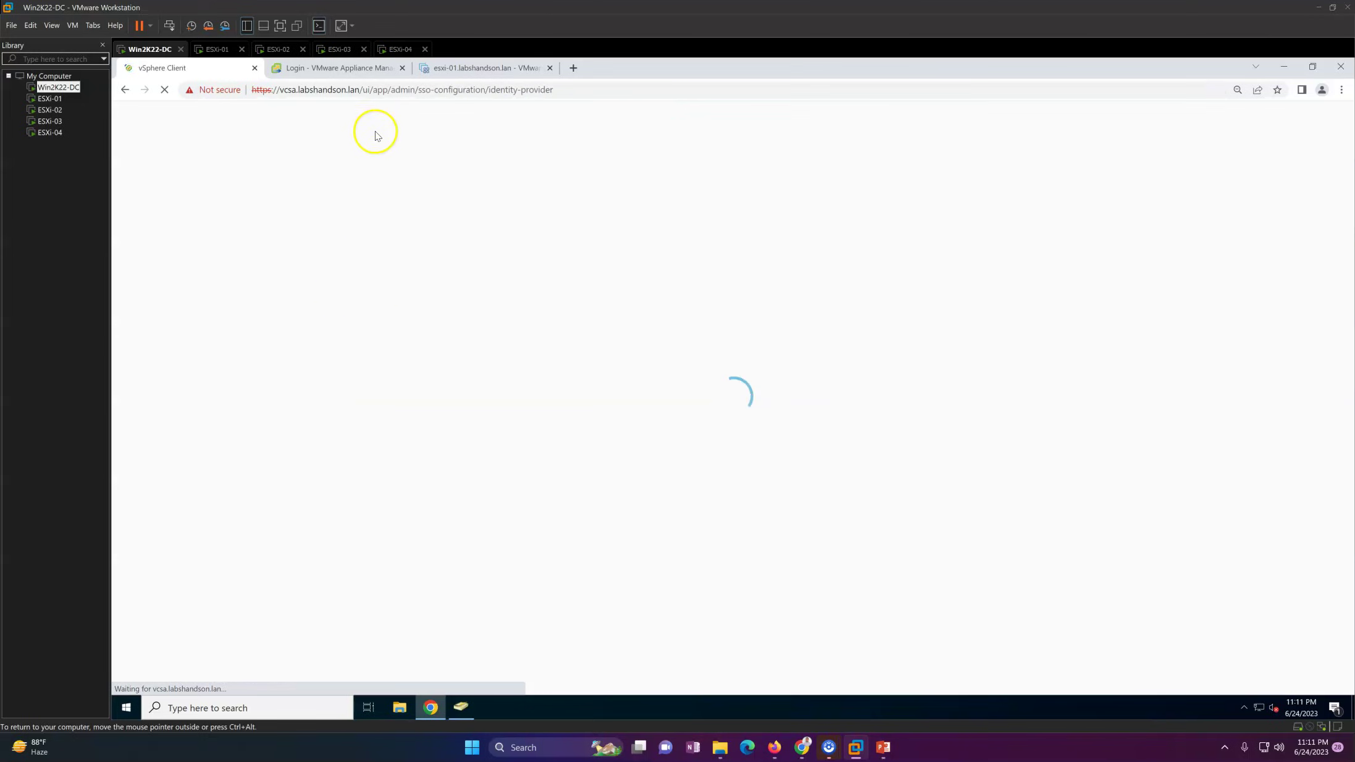
Step: Close the appliance tab, review the Active Directory Domain join, and close the expired-licenses banner
{"action": "left_click", "coordinate": [402, 67]}
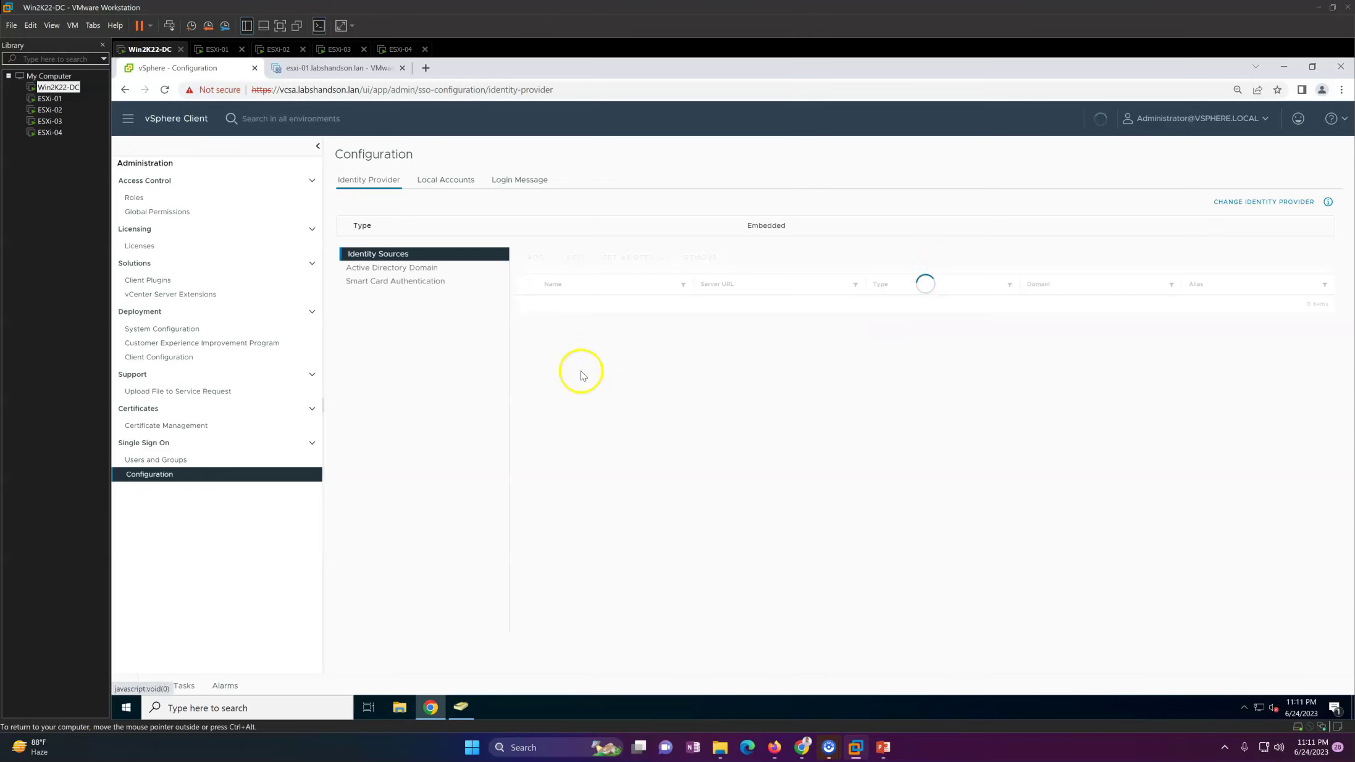
{"action": "left_click", "coordinate": [426, 267]}
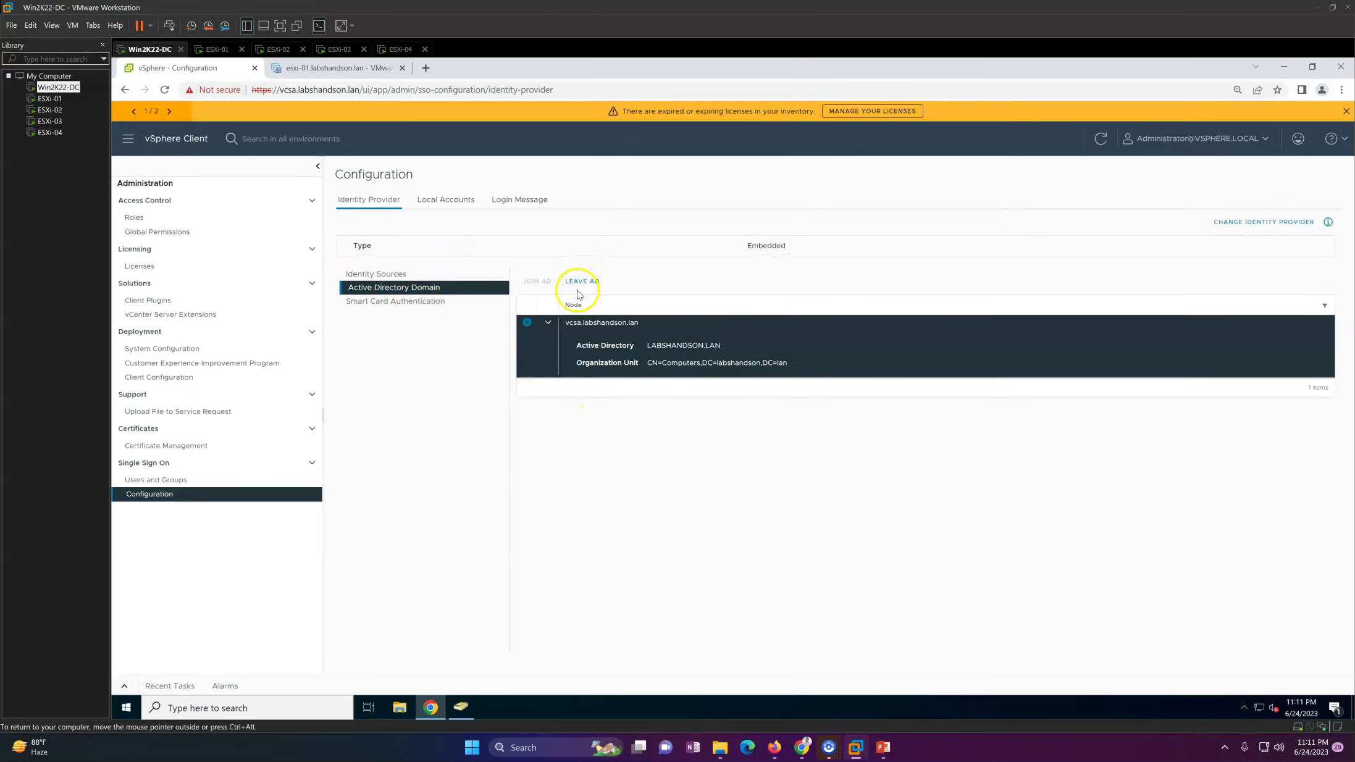
{"action": "left_click_drag", "start_coordinate": [585, 366], "coordinate": [795, 369]}
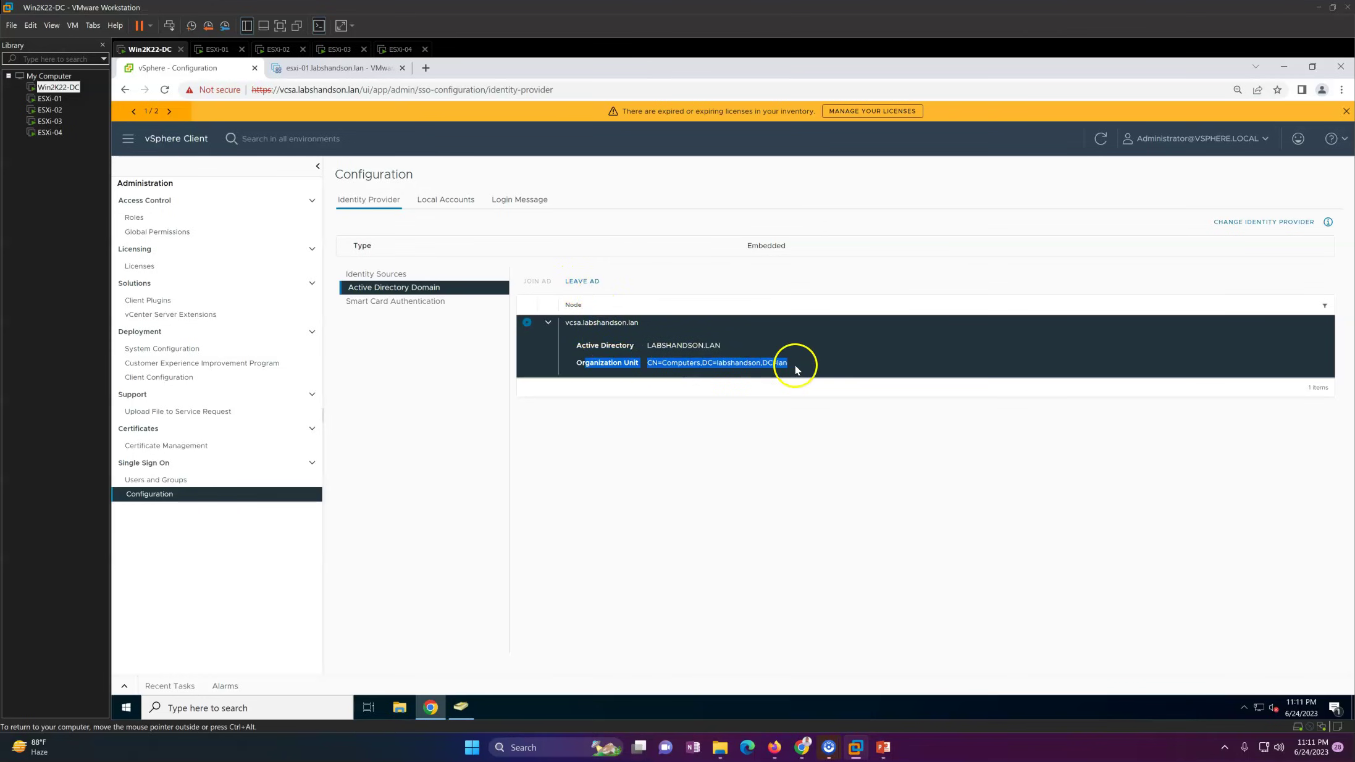
{"action": "left_click", "coordinate": [826, 365]}
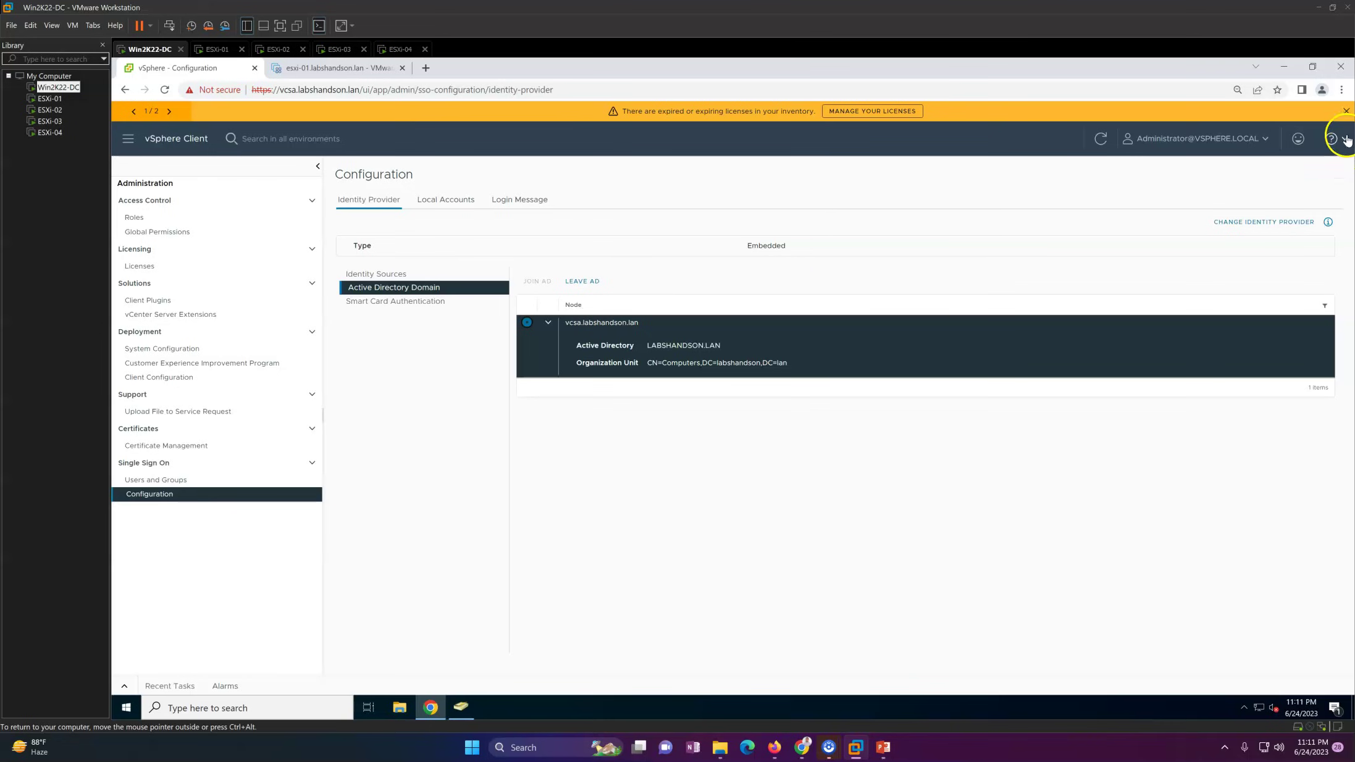
{"action": "left_click", "coordinate": [1346, 113]}
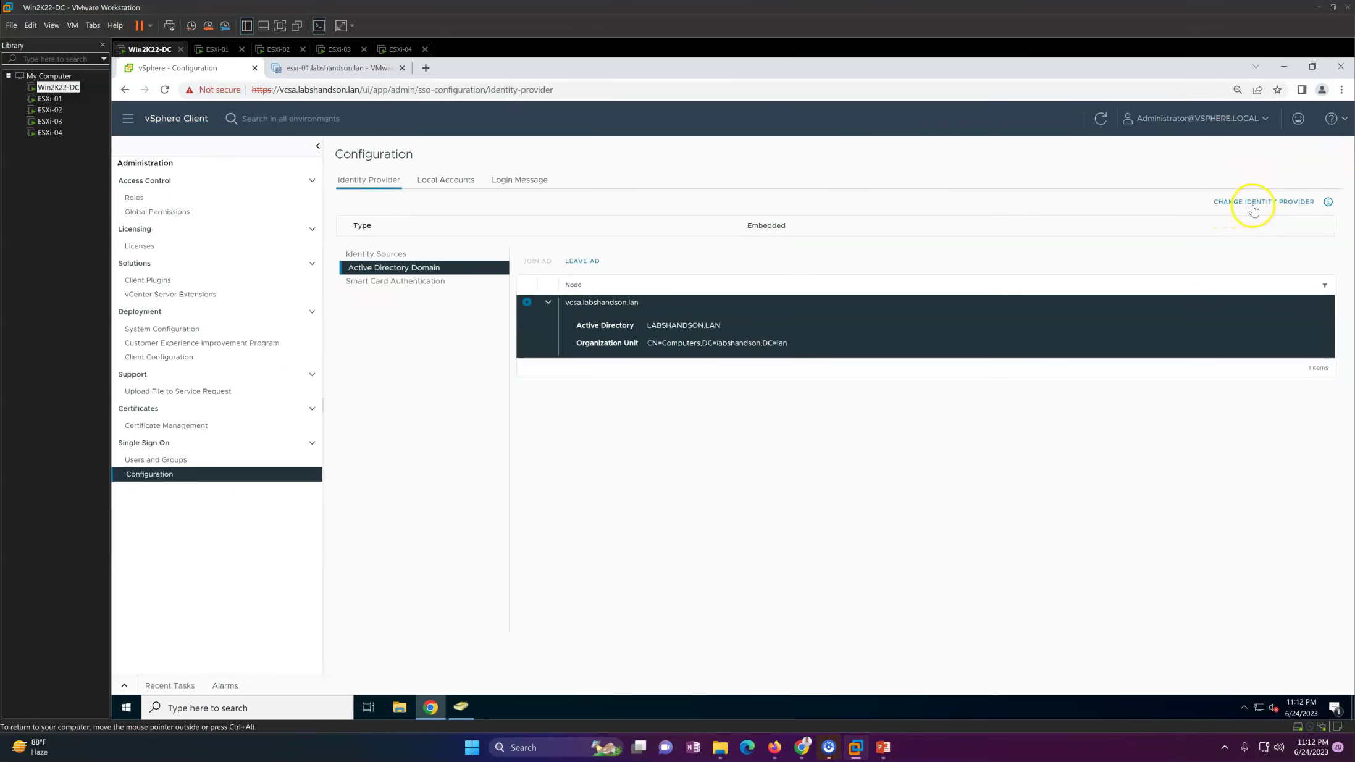
Step: Add an Active Directory (Integrated Windows Authentication) identity source for LABSHANDSON.LAN
{"action": "left_click", "coordinate": [385, 258]}
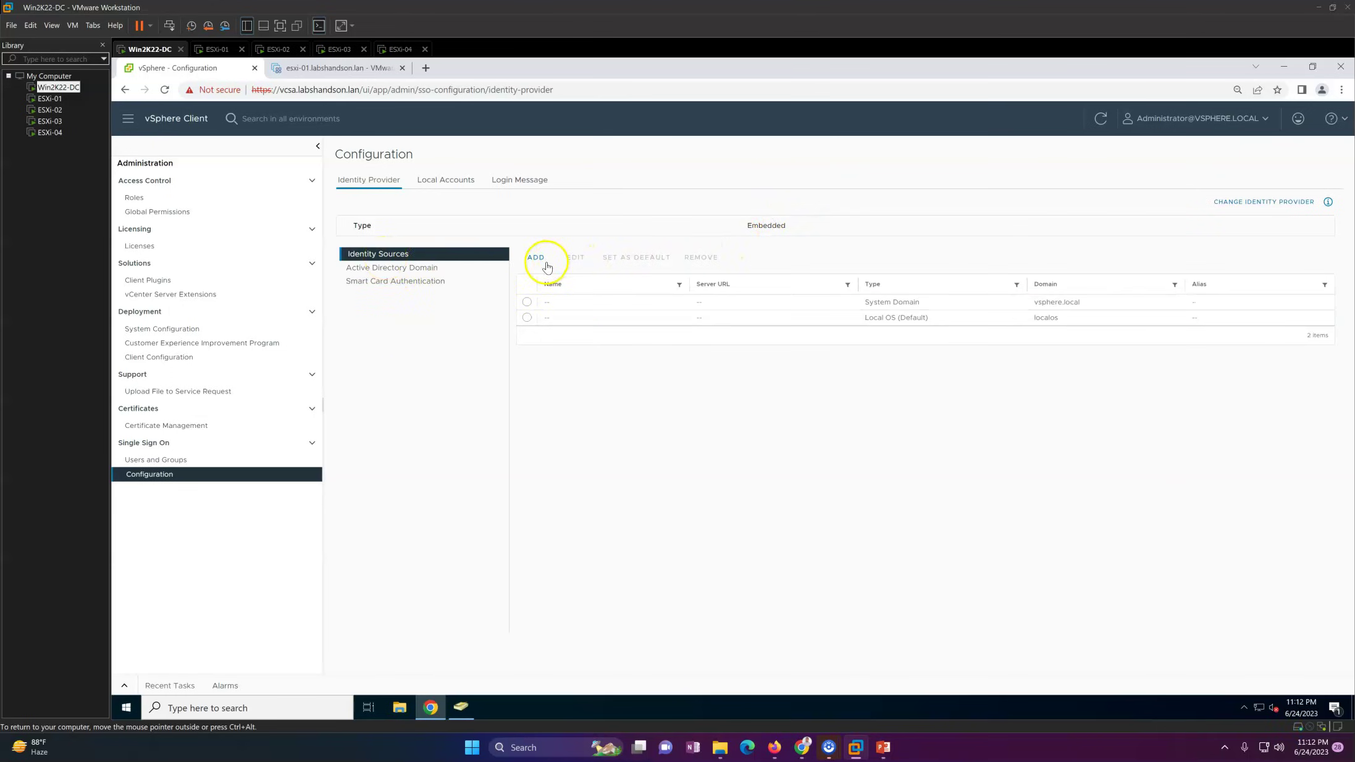
{"action": "left_click", "coordinate": [546, 265]}
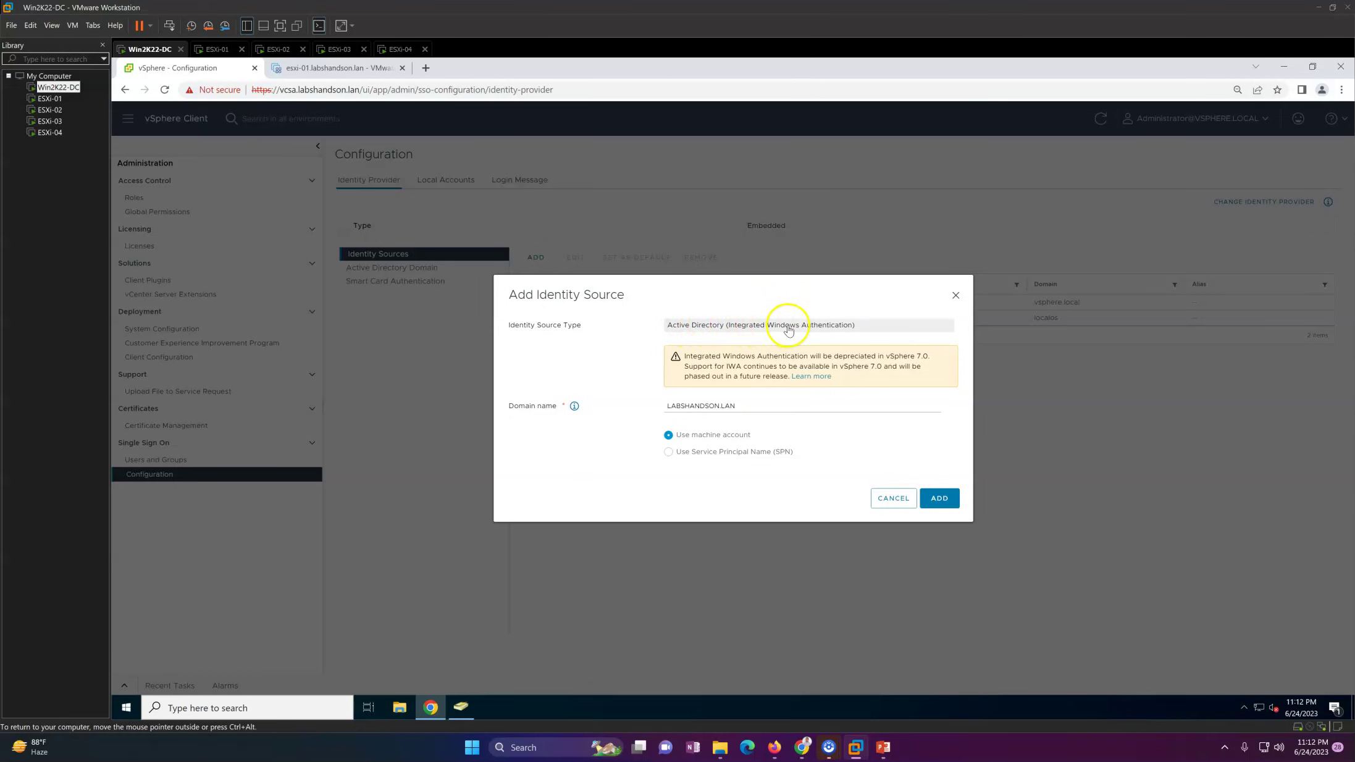
{"action": "left_click_drag", "start_coordinate": [755, 402], "coordinate": [623, 408]}
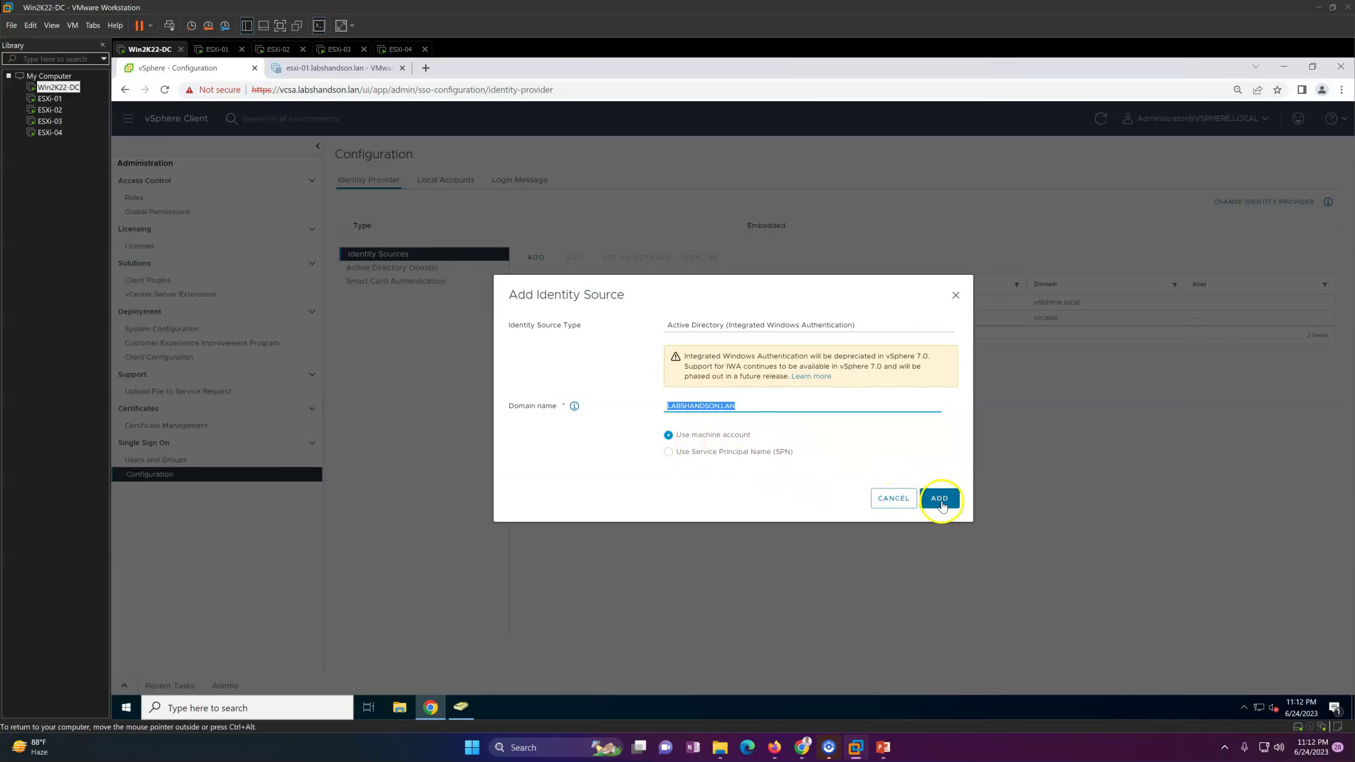
{"action": "left_click", "coordinate": [940, 499]}
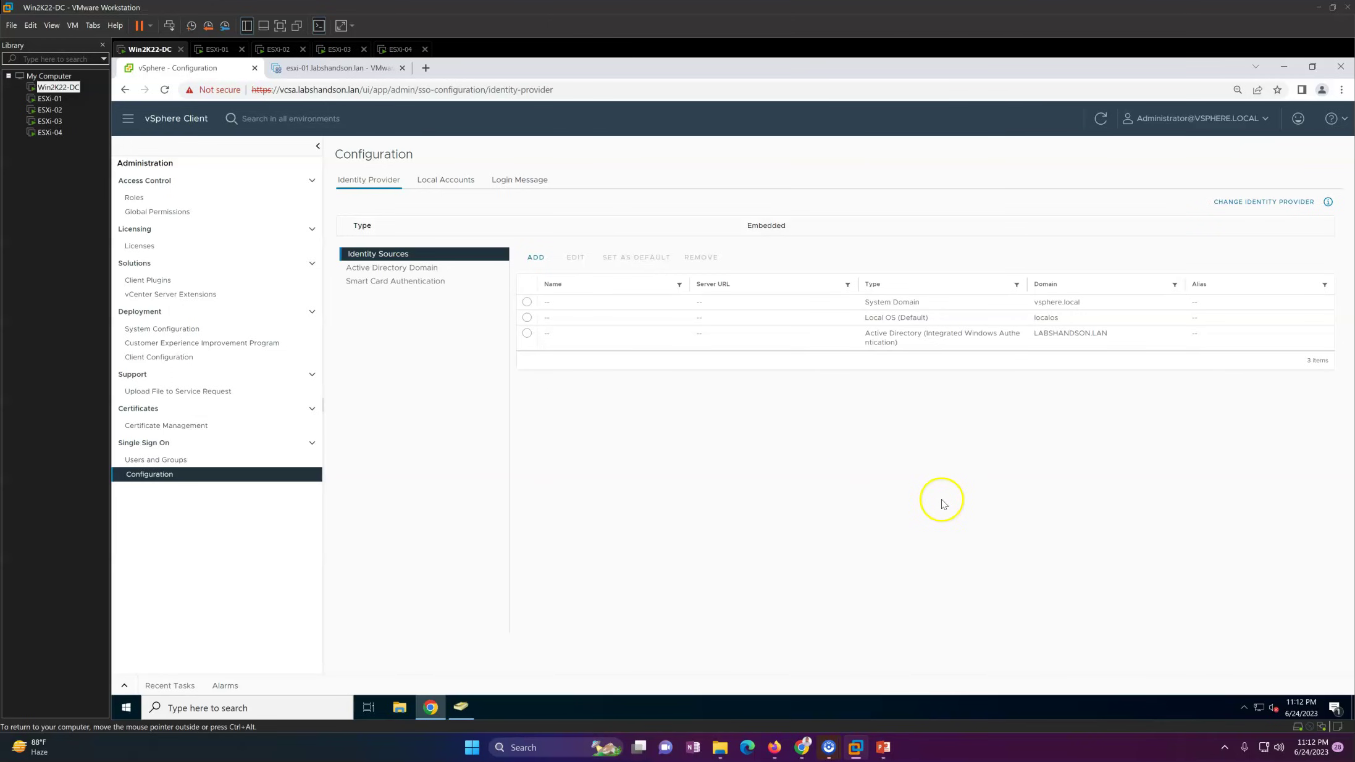
{"action": "left_click", "coordinate": [535, 336]}
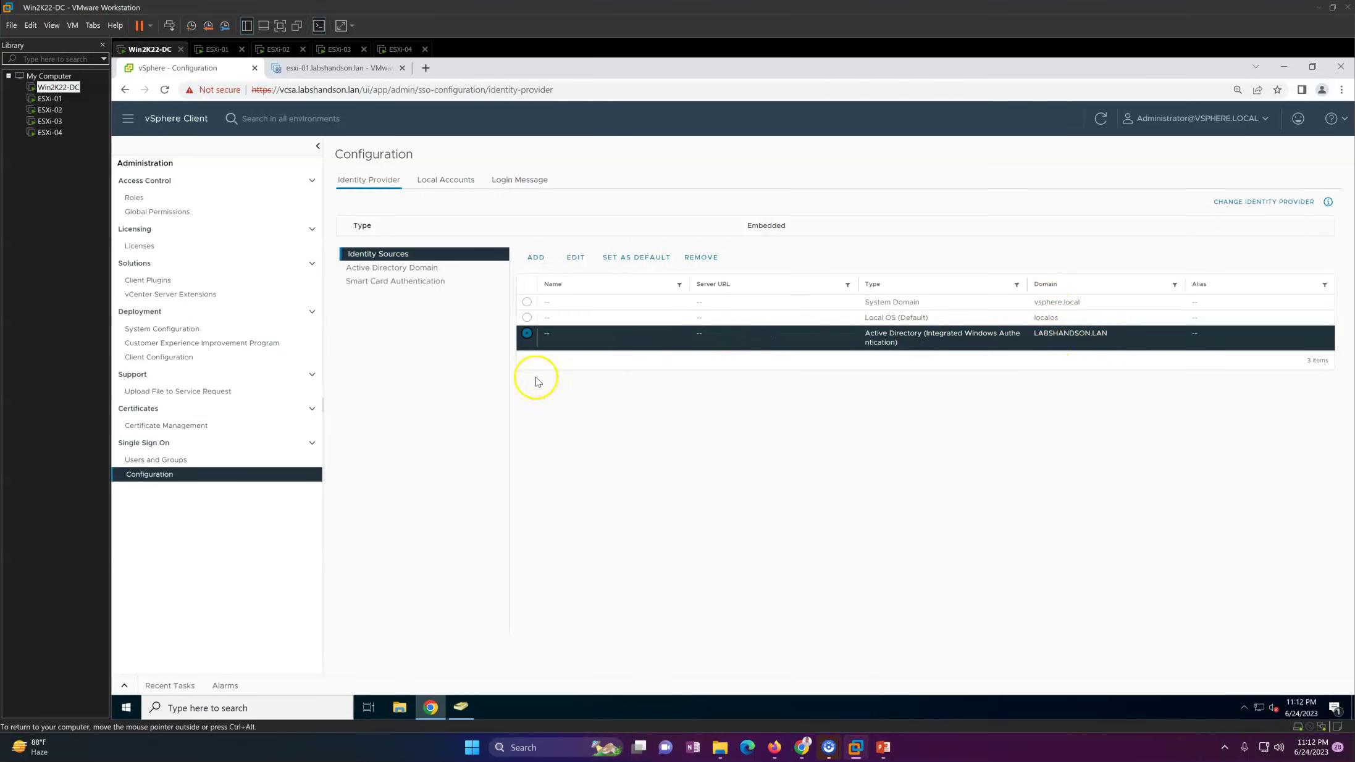
{"action": "left_click", "coordinate": [172, 465]}
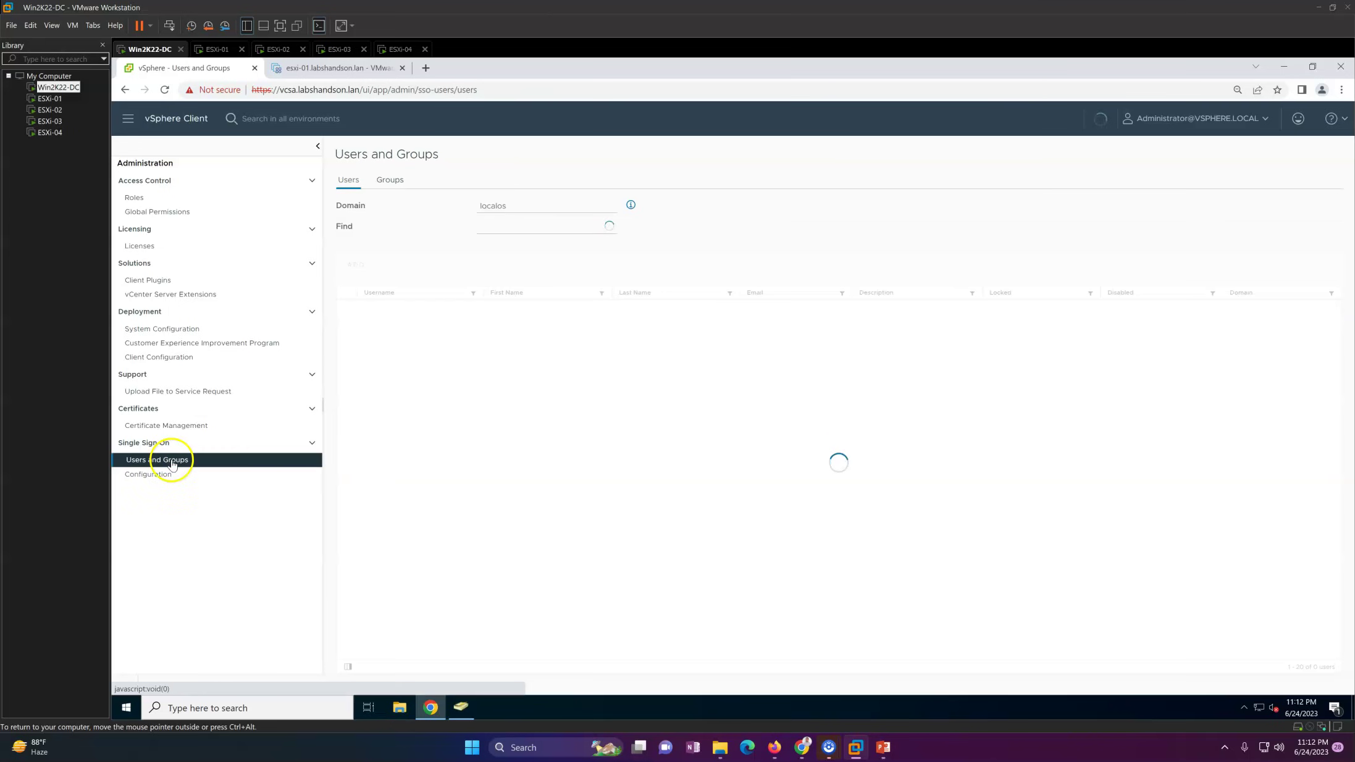
Step: List the LABSHANDSON.LAN domain users and look through accounts like Administrator, User01 and User02
{"action": "left_click", "coordinate": [581, 208]}
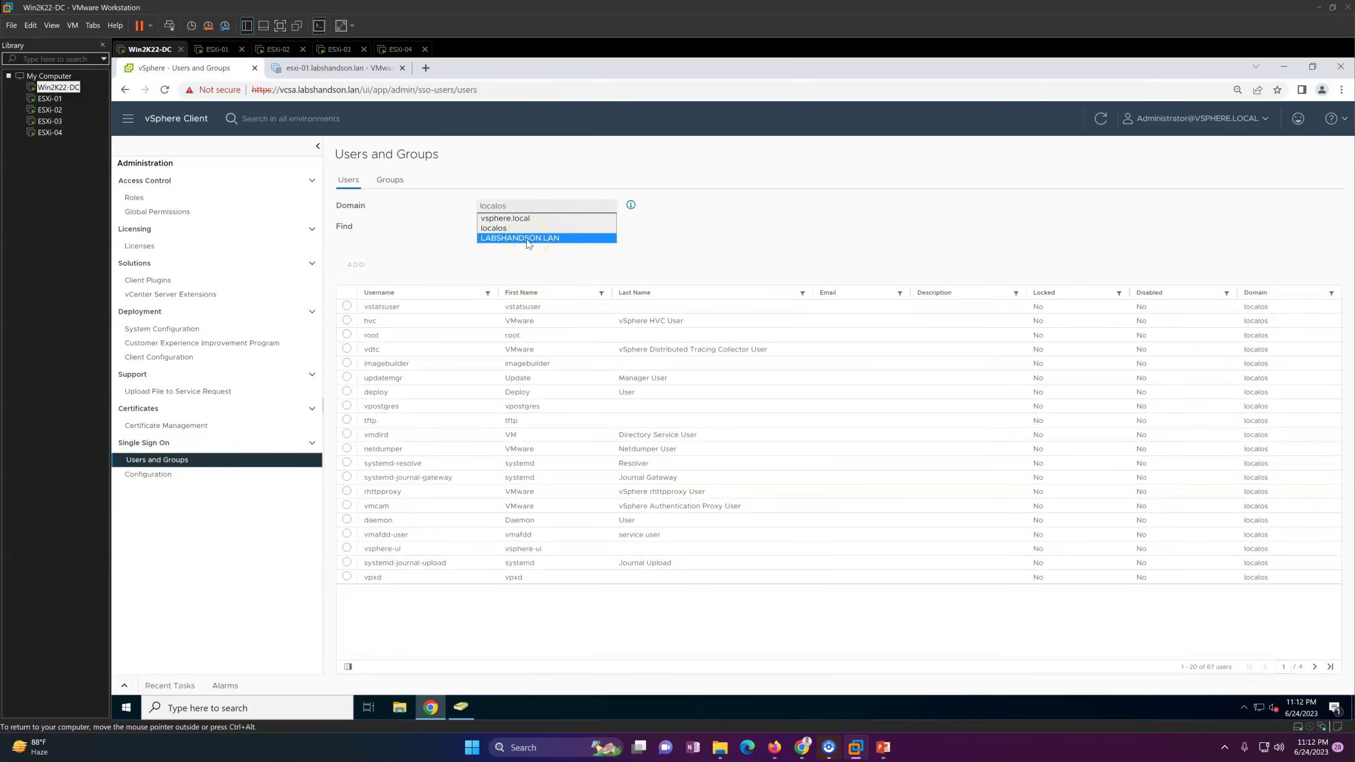
{"action": "left_click", "coordinate": [527, 241]}
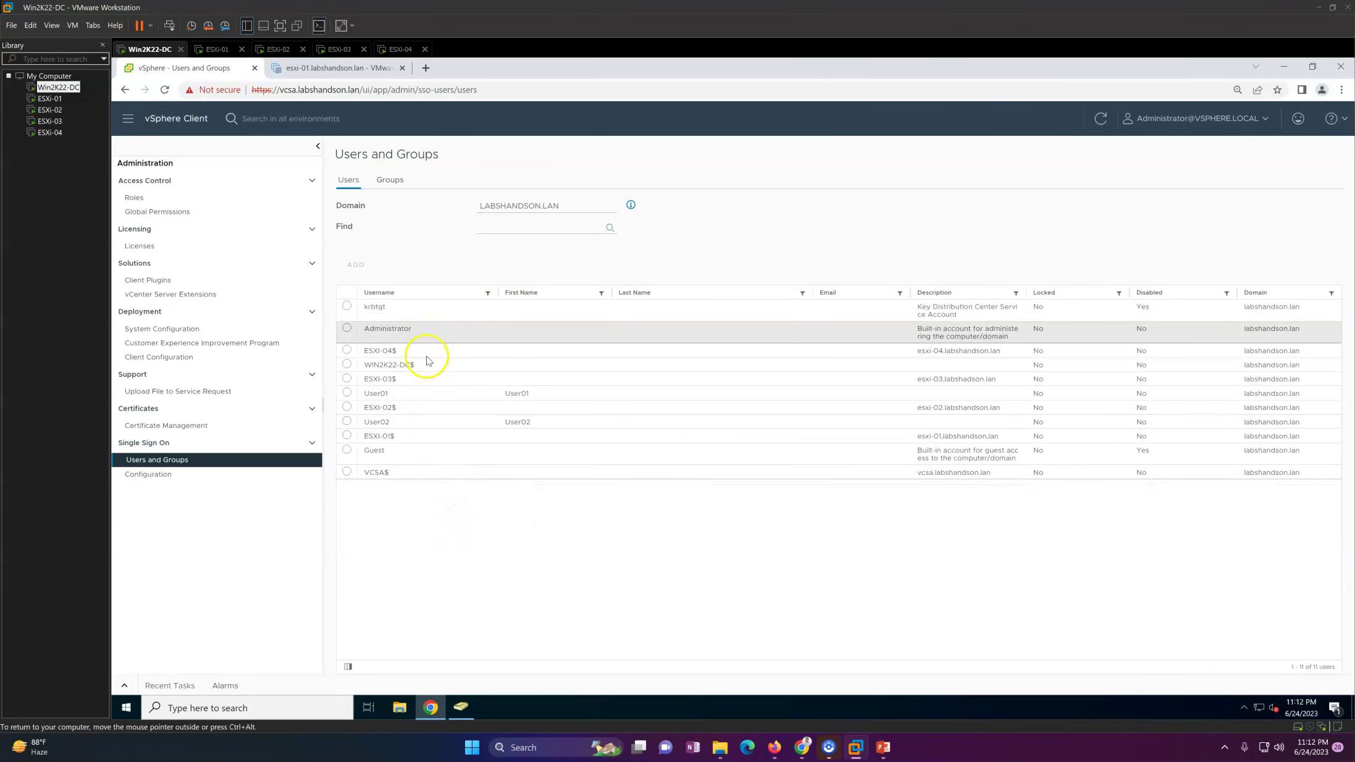
{"action": "left_click", "coordinate": [401, 473]}
{"action": "left_click", "coordinate": [408, 450]}
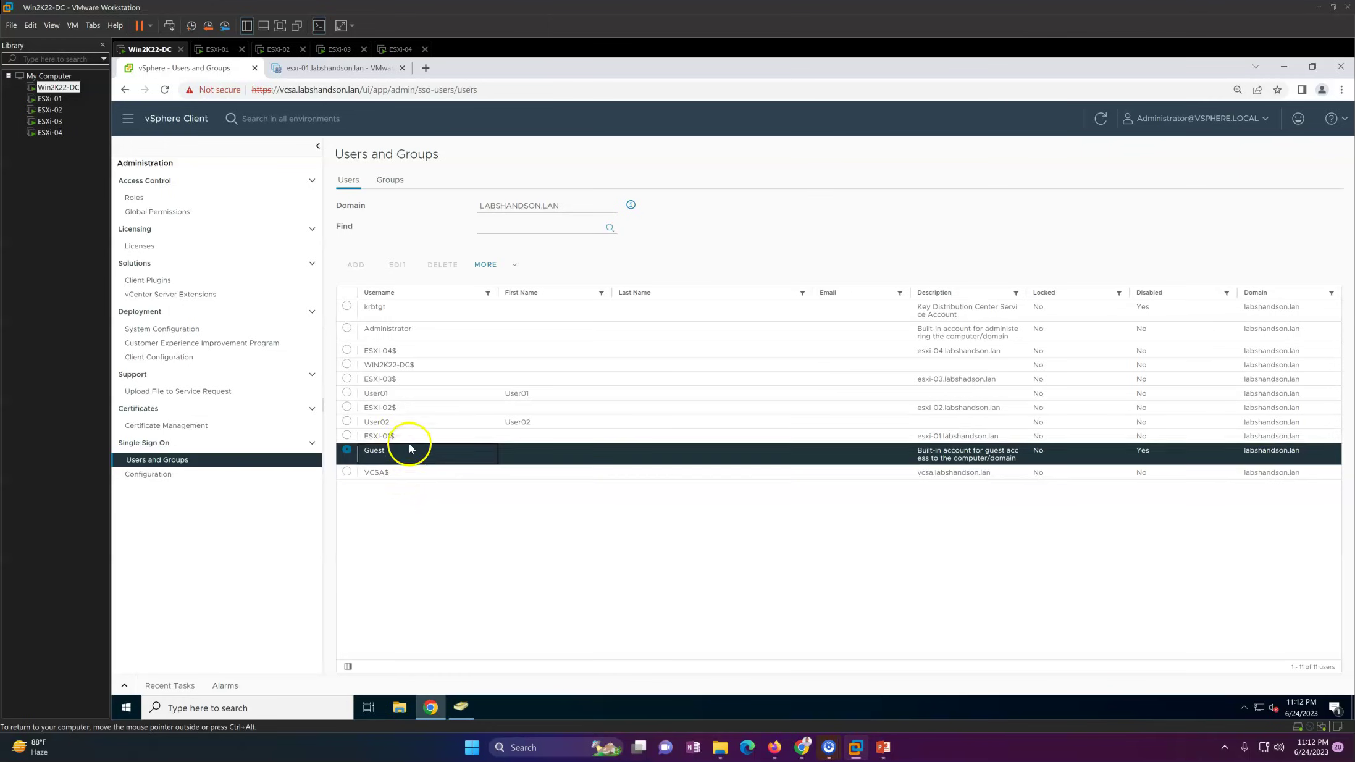
{"action": "left_click", "coordinate": [409, 436]}
{"action": "left_click", "coordinate": [413, 424]}
{"action": "left_click", "coordinate": [409, 394]}
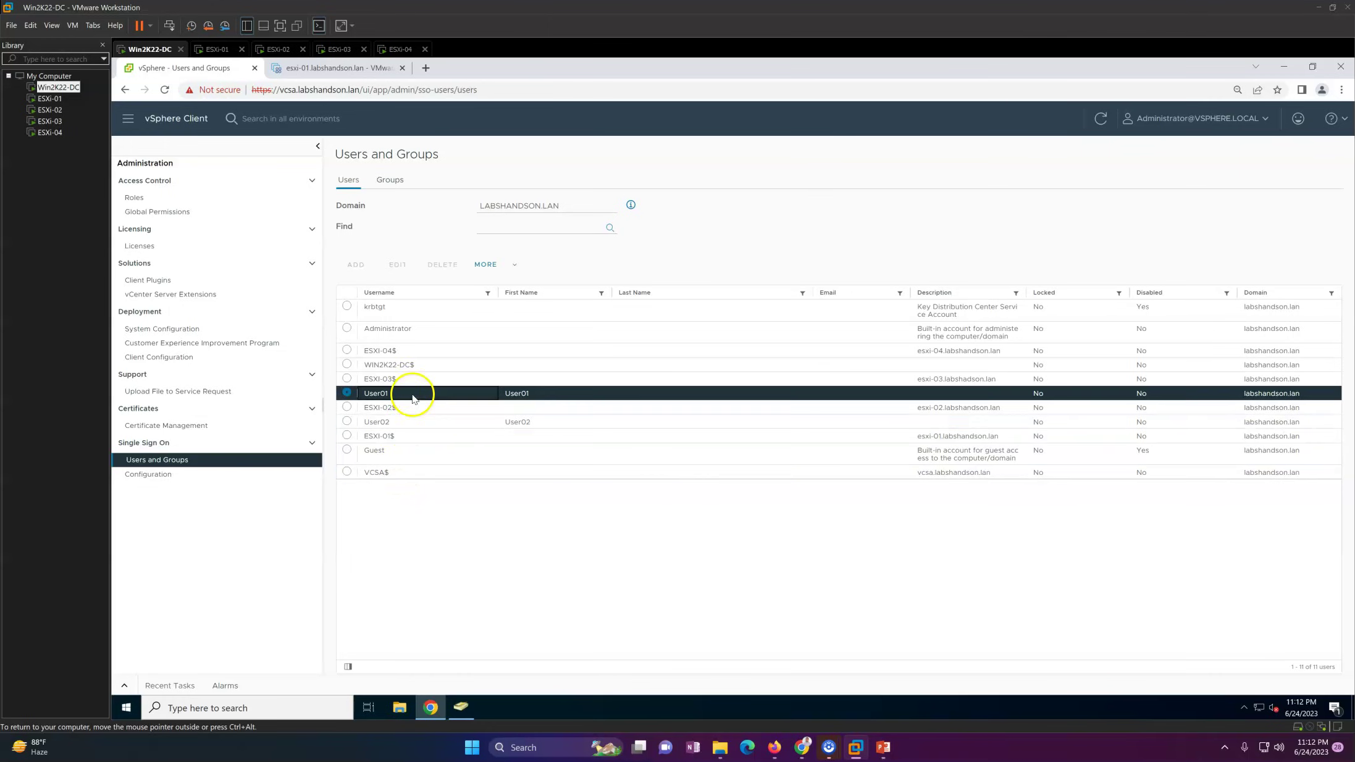
{"action": "left_click", "coordinate": [420, 332]}
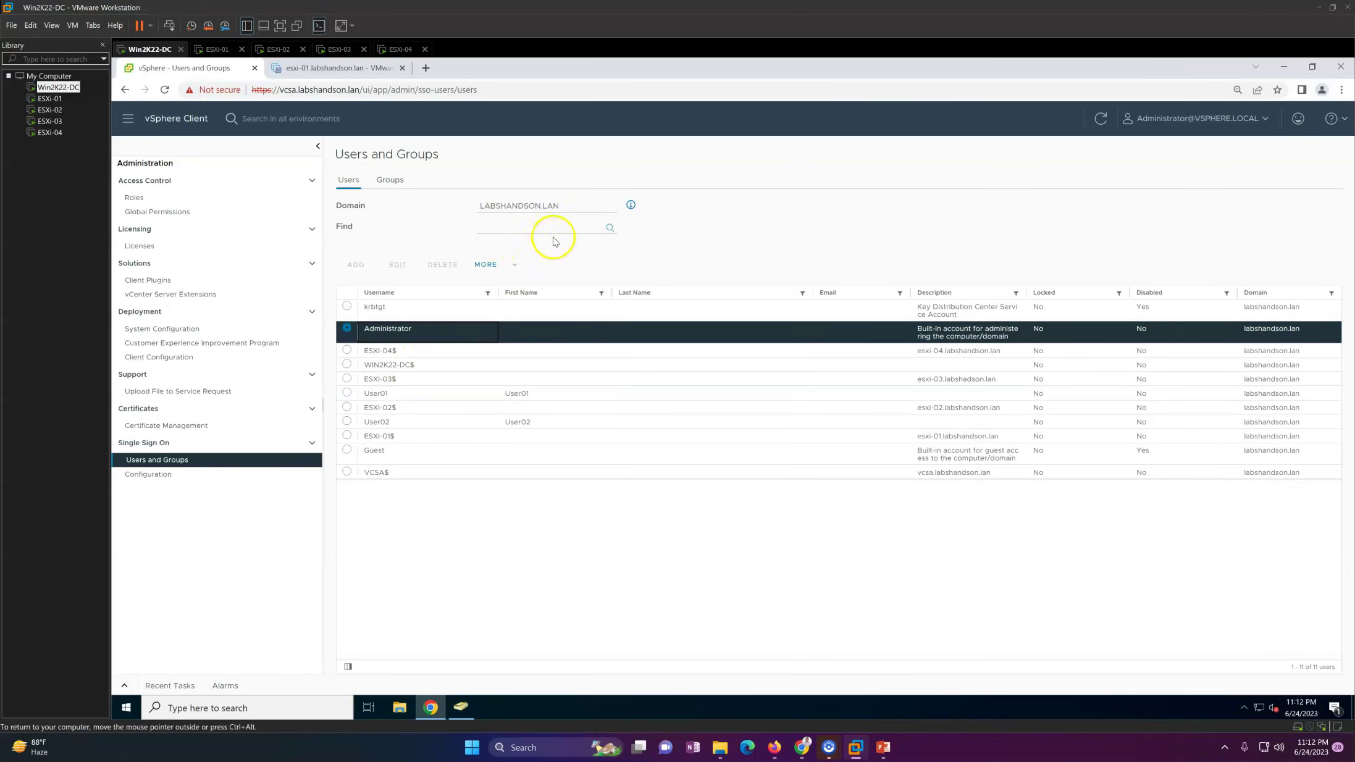
{"action": "left_click", "coordinate": [516, 271]}
{"action": "left_click", "coordinate": [546, 251]}
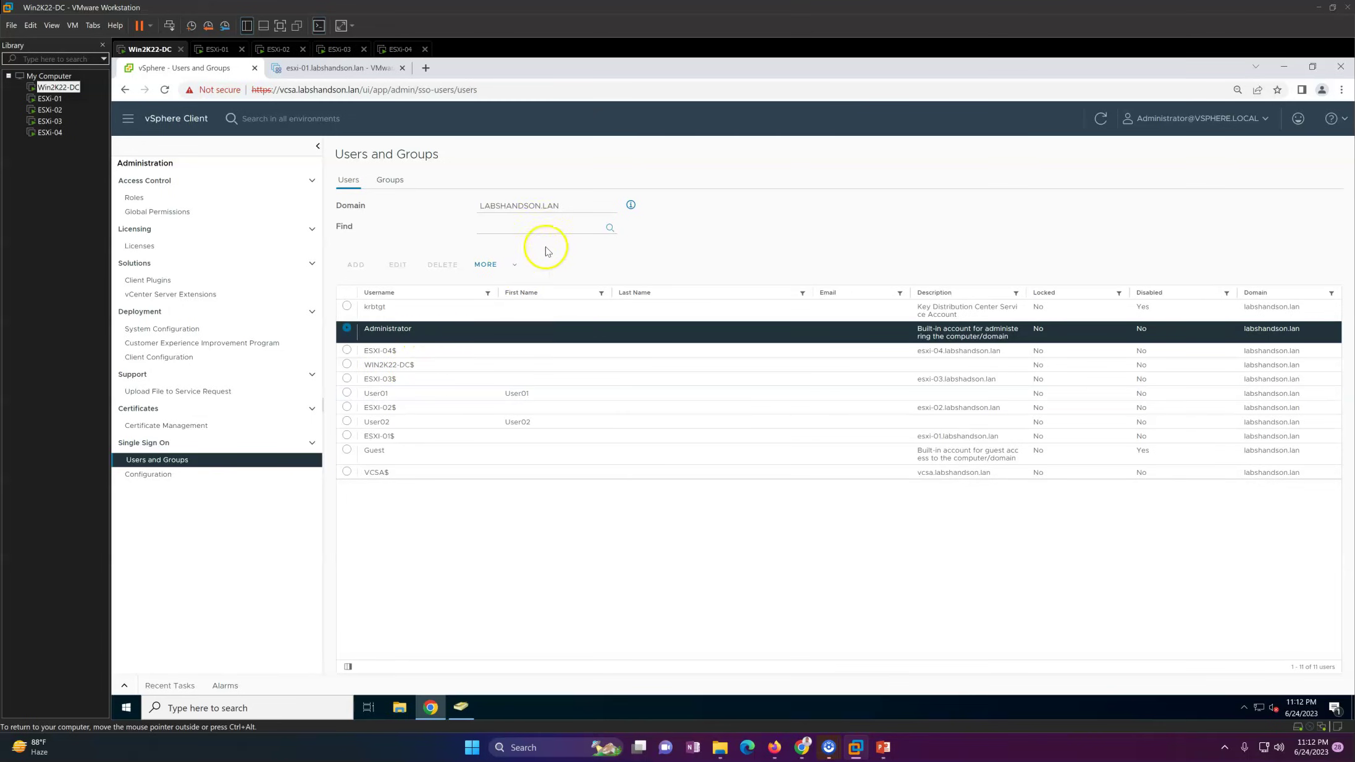
Step: Check the vCenter-Admin group's properties in Active Directory Users and Computers
{"action": "left_click", "coordinate": [460, 707]}
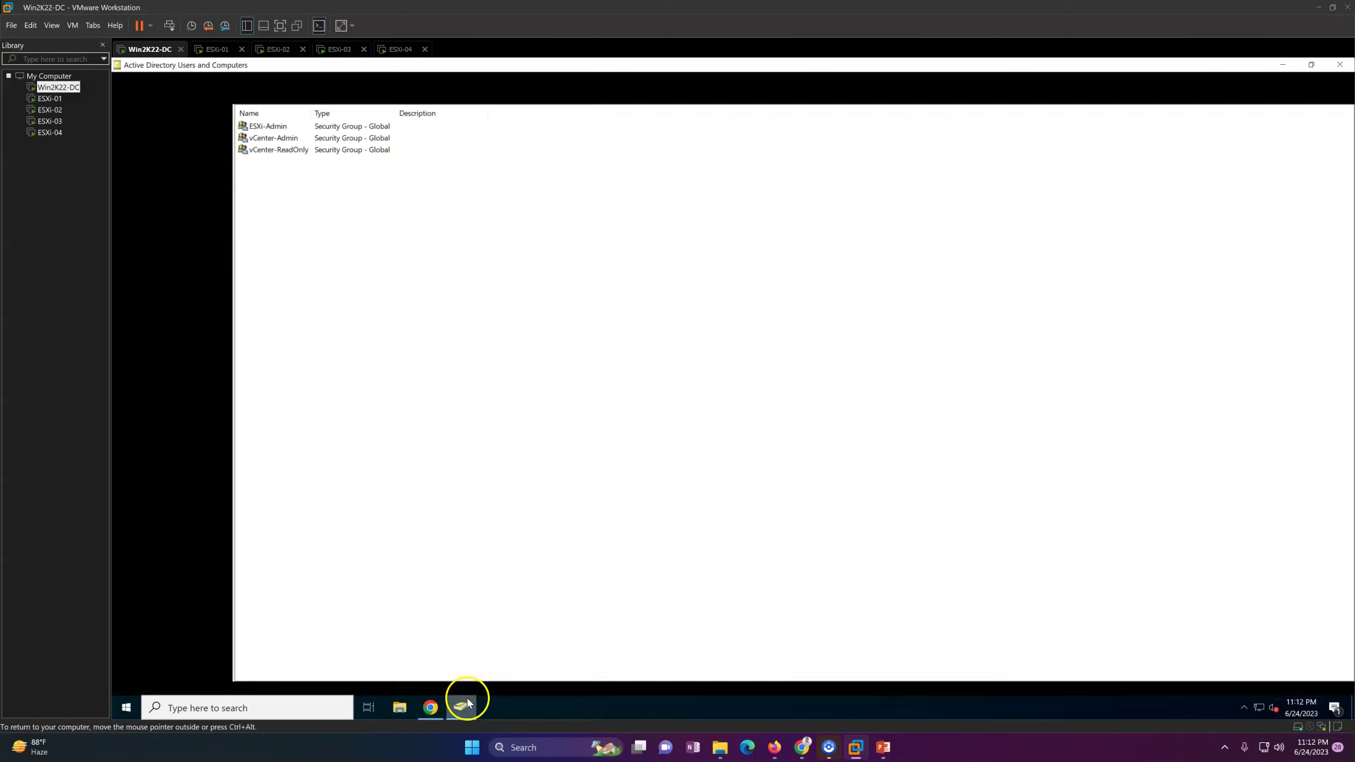
{"action": "double_click", "coordinate": [275, 138]}
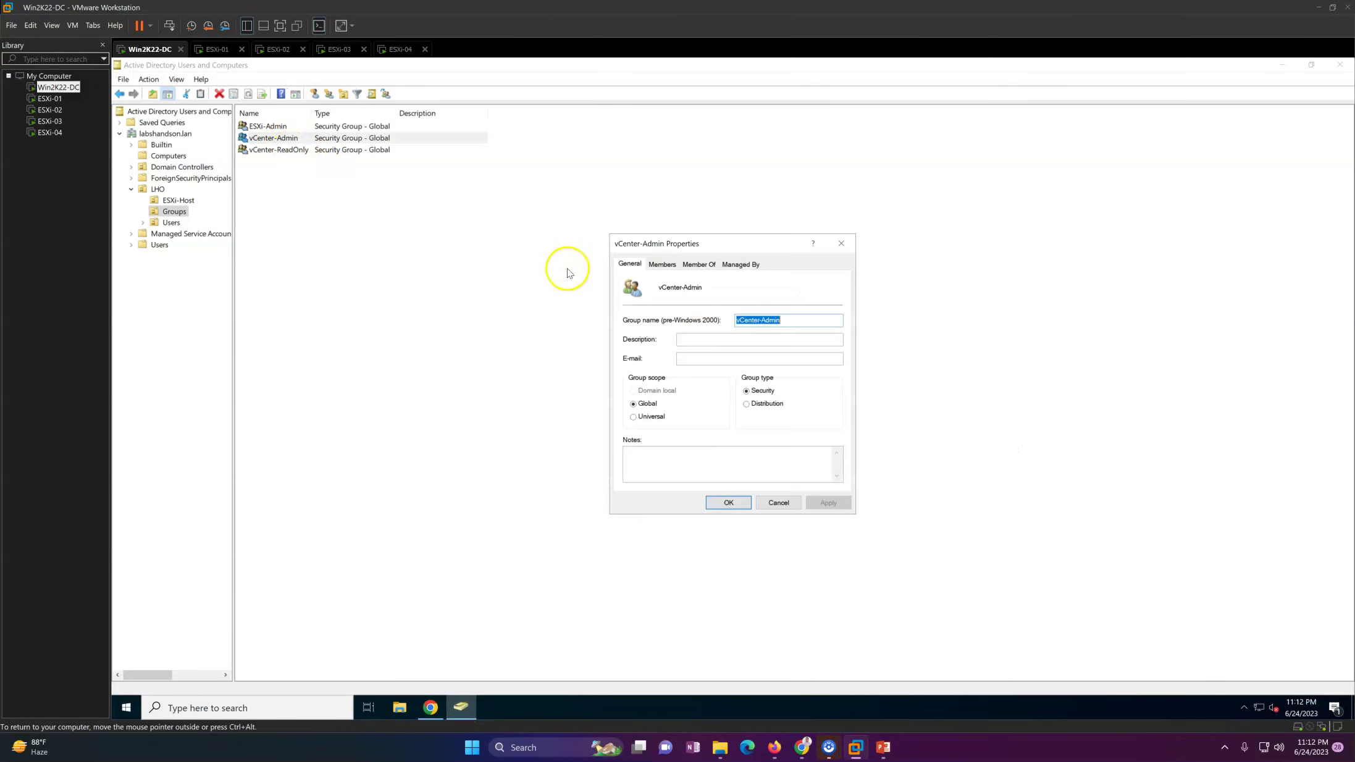
{"action": "left_click", "coordinate": [728, 502]}
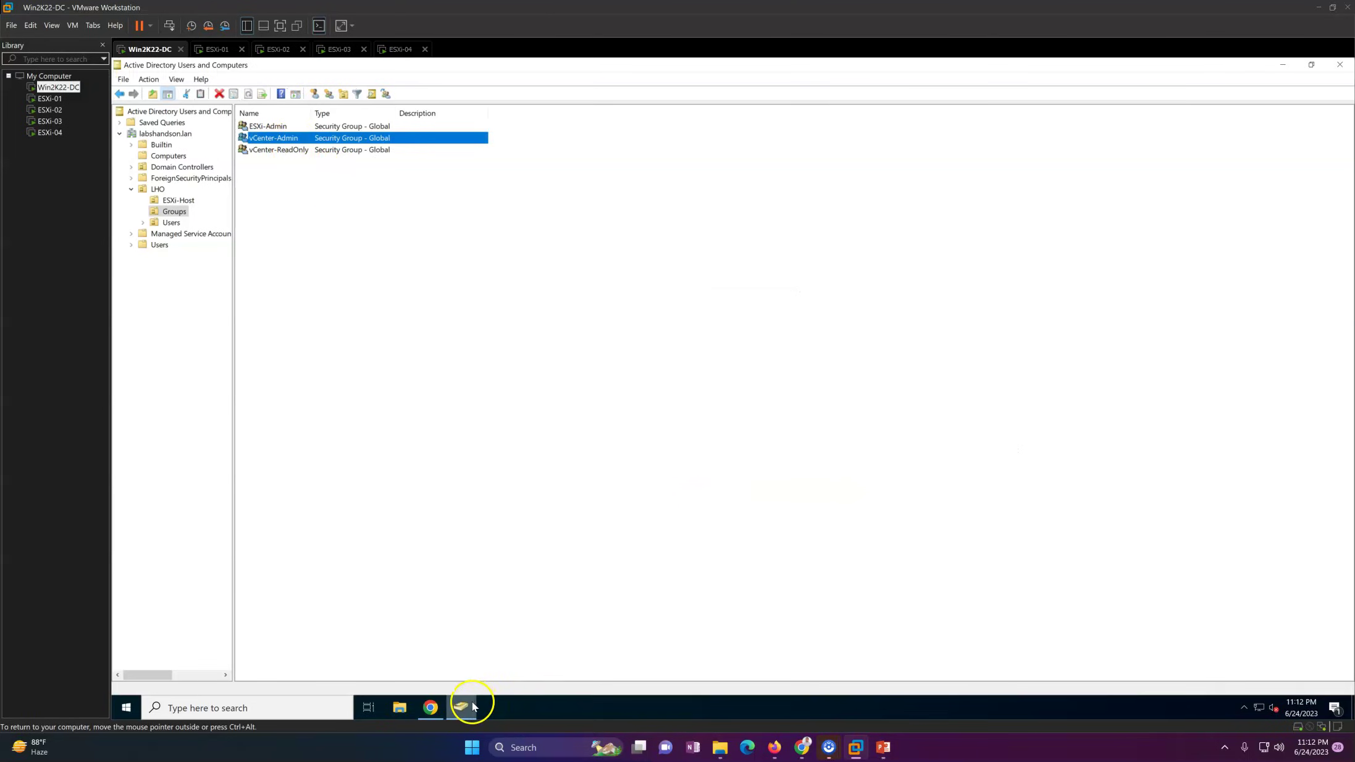
{"action": "left_click", "coordinate": [461, 707]}
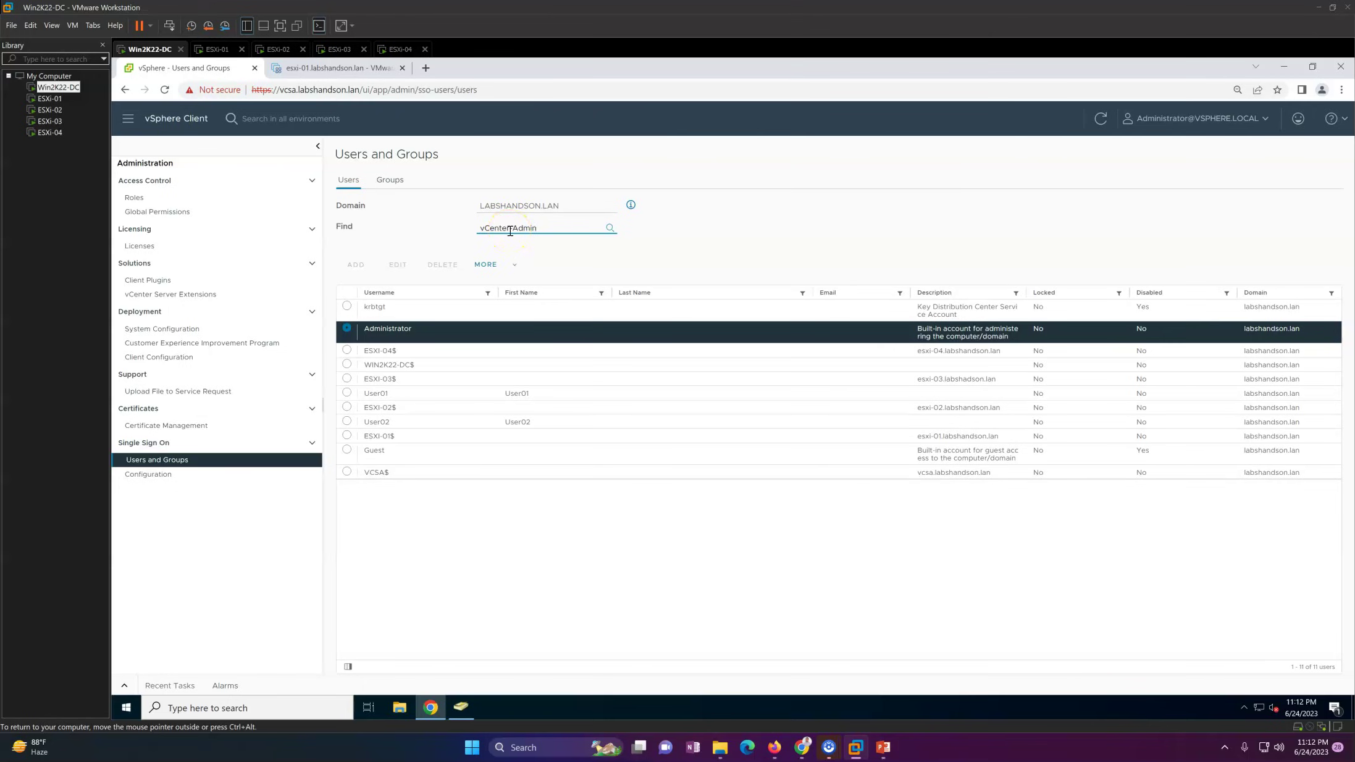
Step: Search users and groups for vCenter-Admin, confirming the Groups tab shows no such group
{"action": "key", "text": "Return"}
{"action": "left_click", "coordinate": [389, 180]}
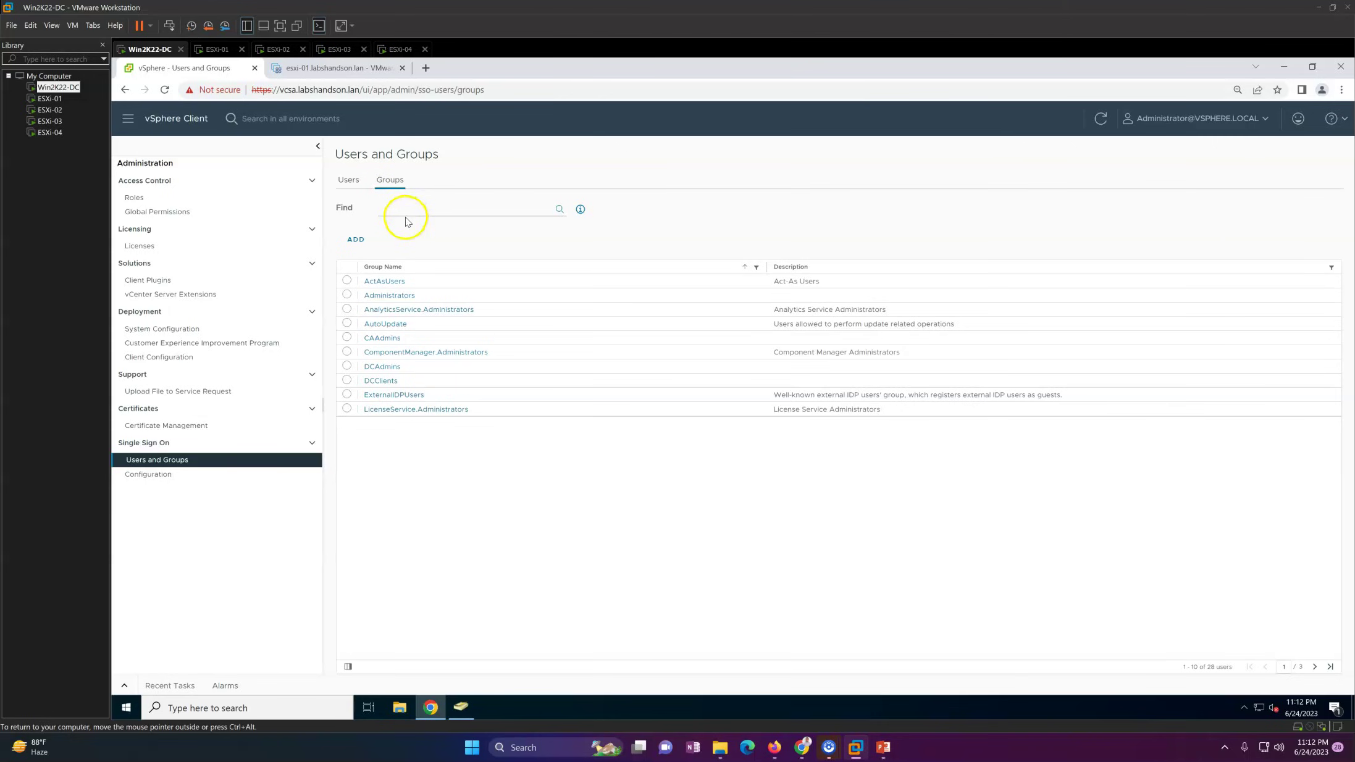
{"action": "key", "text": "Return"}
{"action": "left_click", "coordinate": [349, 182]}
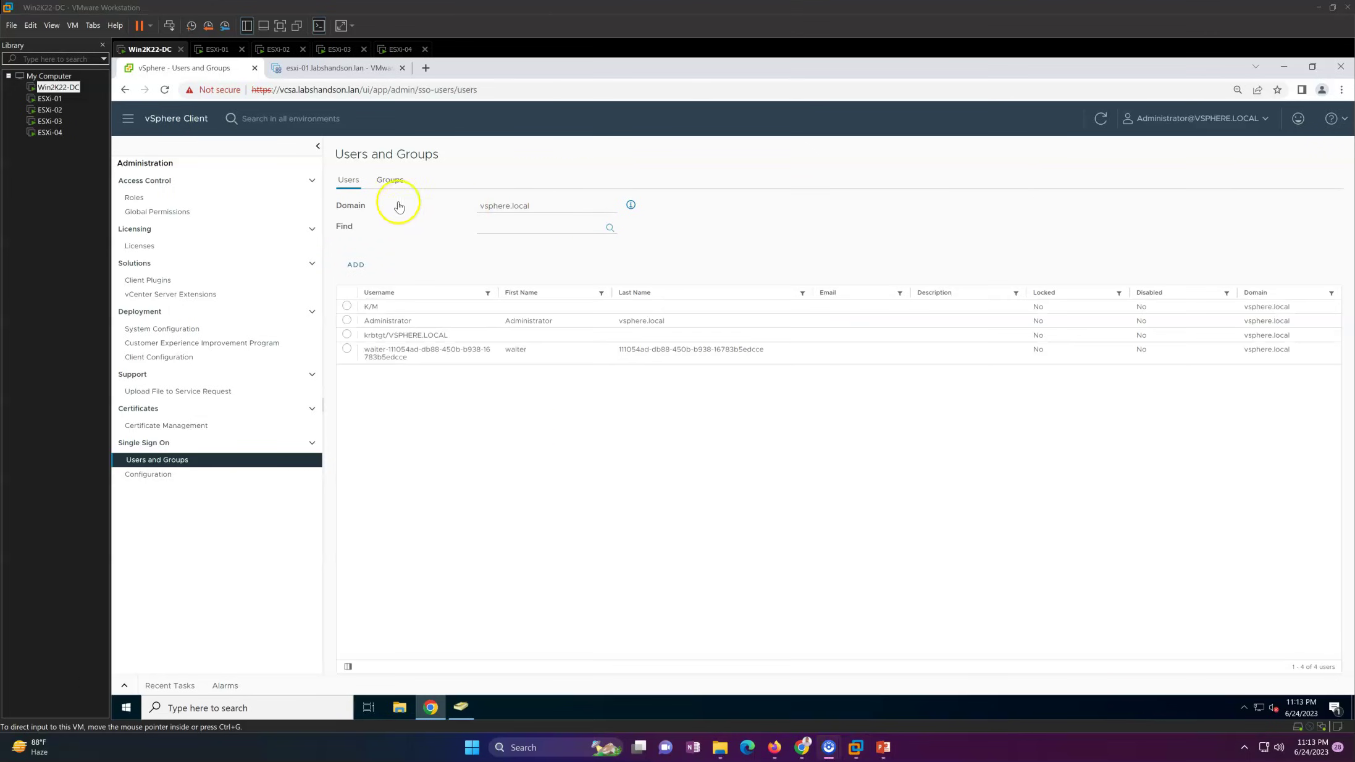
{"action": "left_click", "coordinate": [390, 183]}
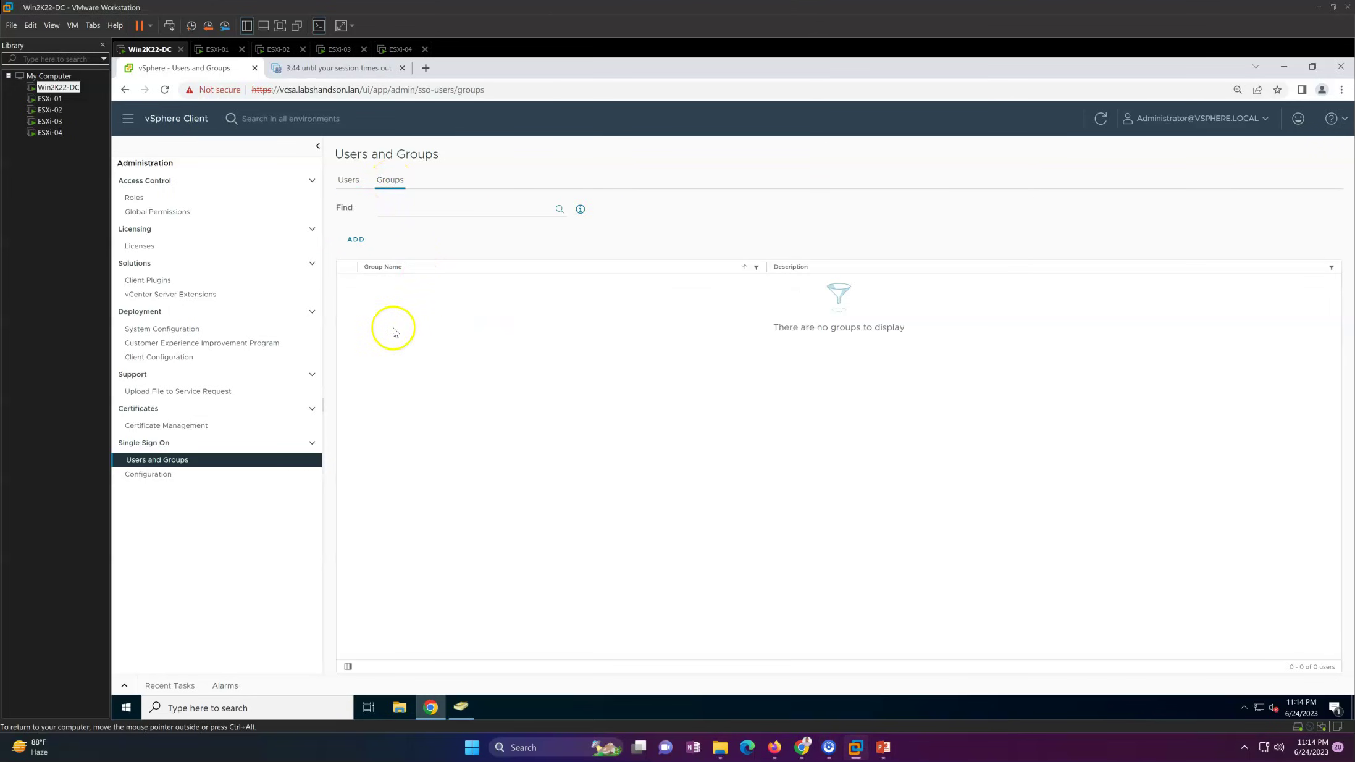
Step: Add SSO group vCenter-Admin with the LABSHANDSON.LAN vCenter-Admin domain group as member
{"action": "left_click", "coordinate": [355, 239]}
{"action": "left_click", "coordinate": [678, 261]}
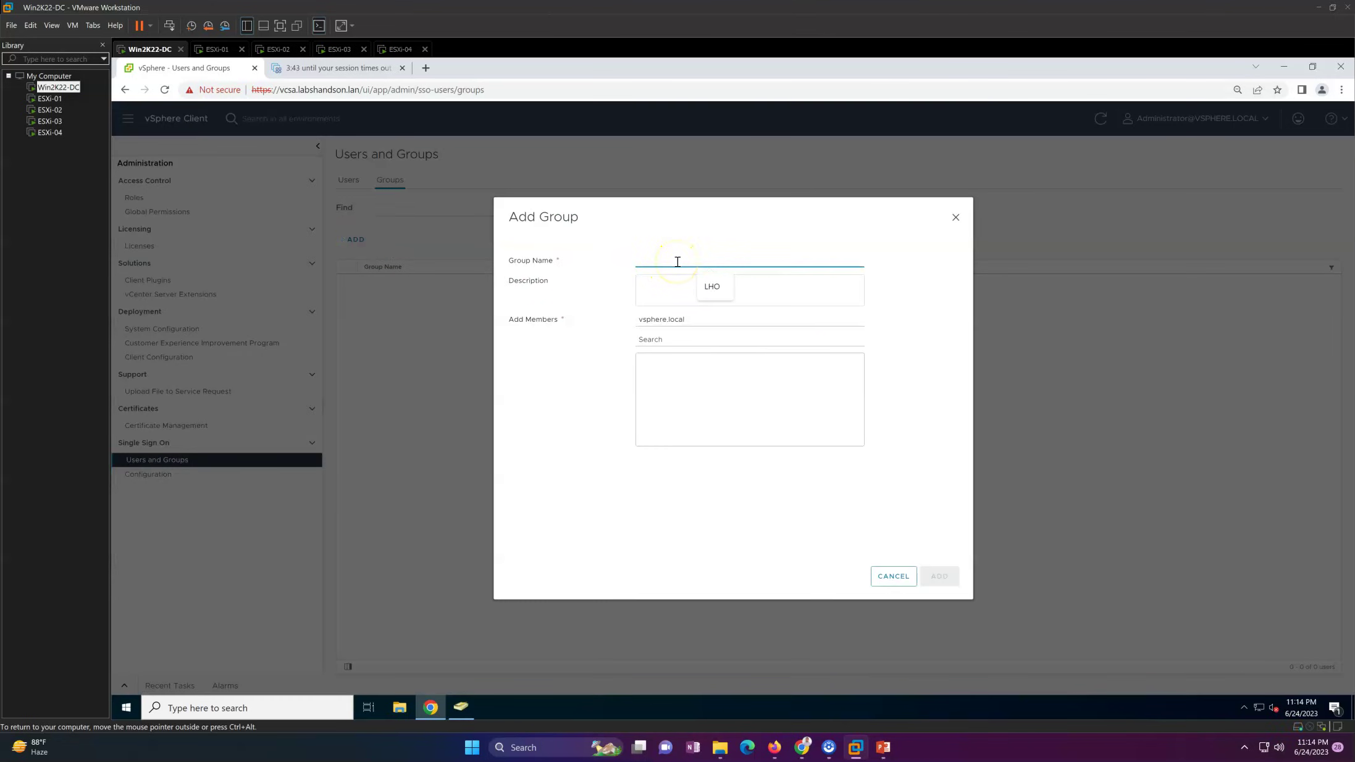
{"action": "type", "text": "vCenter-Admin"}
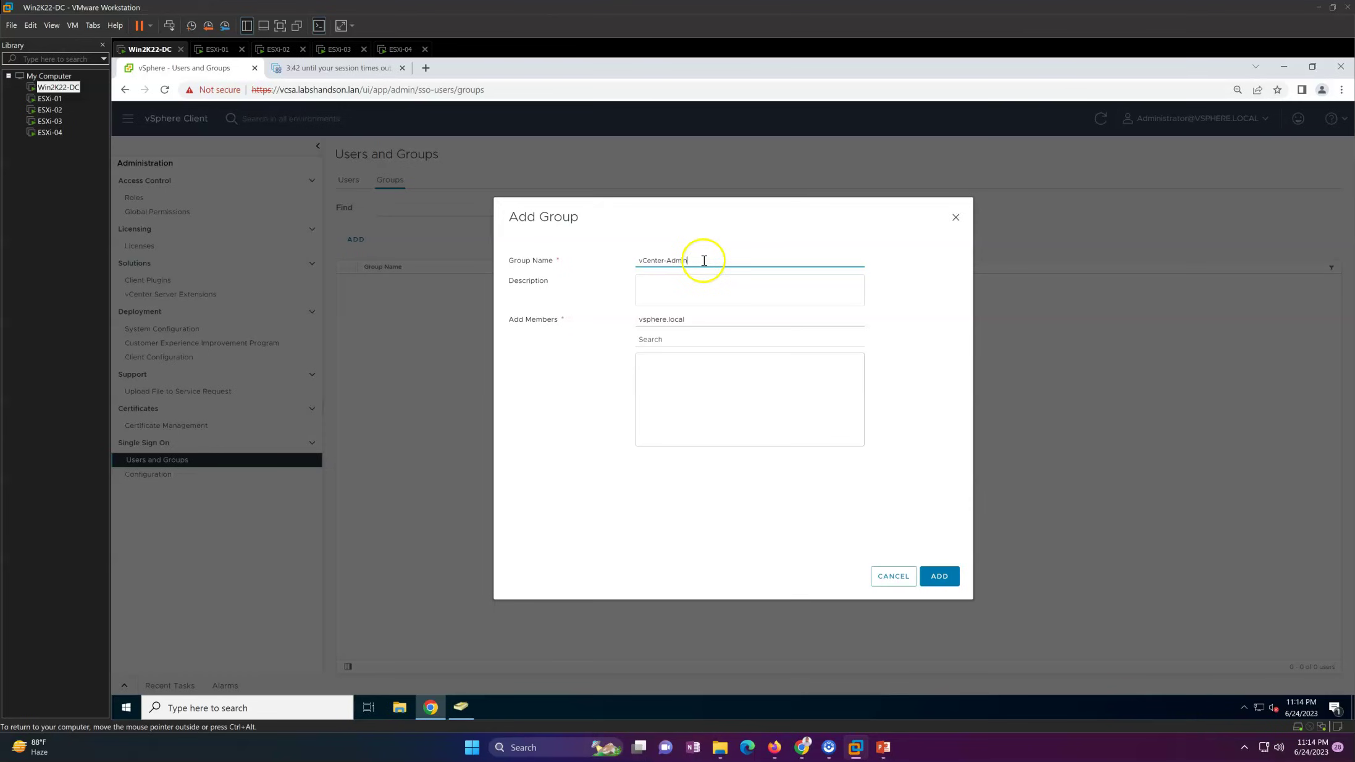
{"action": "left_click", "coordinate": [691, 320]}
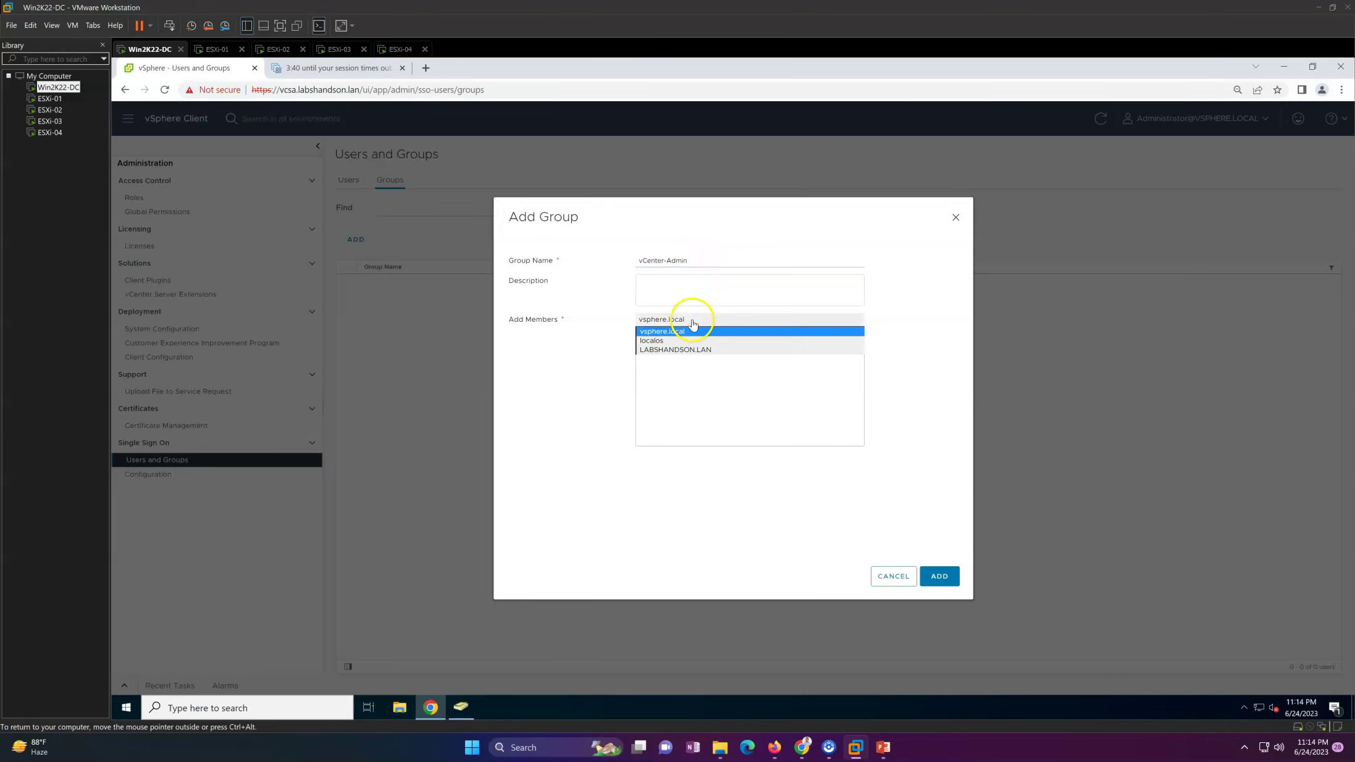
{"action": "left_click", "coordinate": [684, 350]}
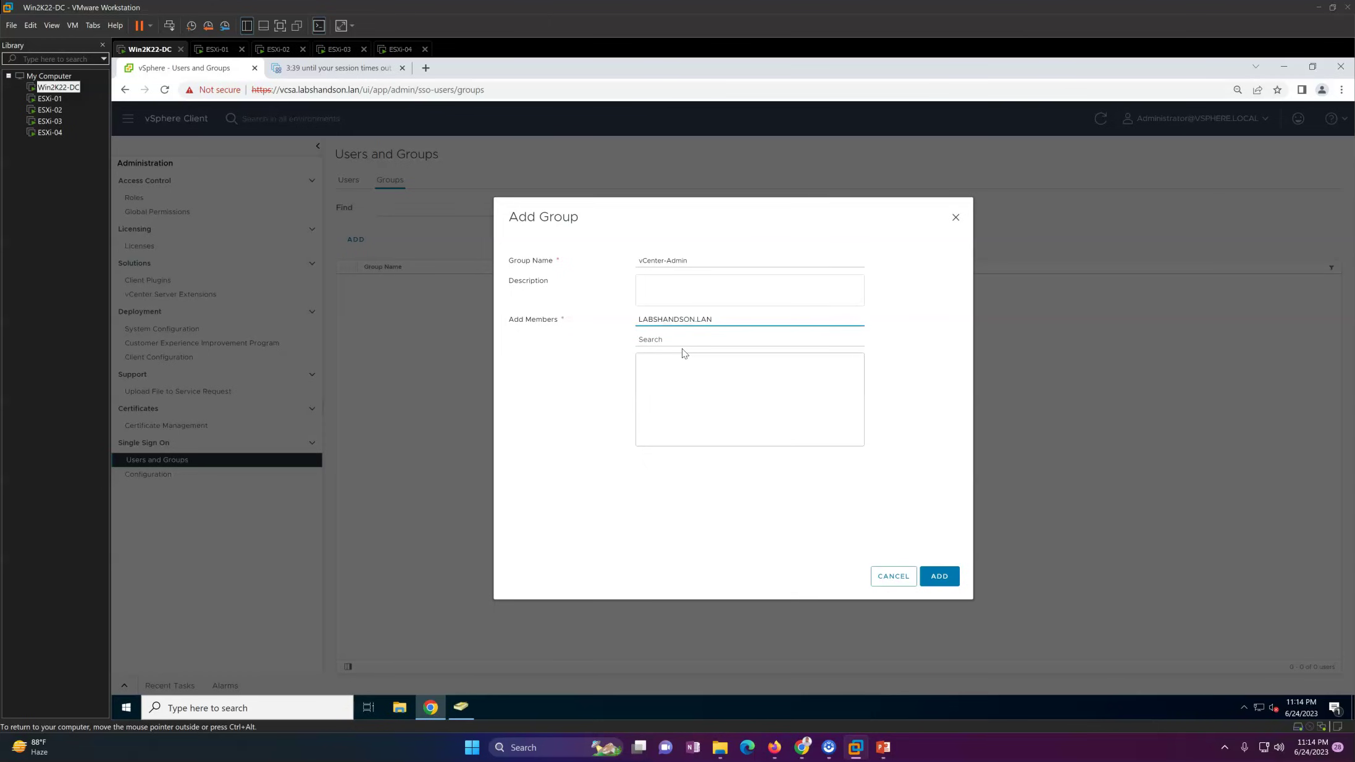
{"action": "left_click", "coordinate": [682, 341]}
{"action": "left_click", "coordinate": [705, 341]}
{"action": "left_click", "coordinate": [704, 361]}
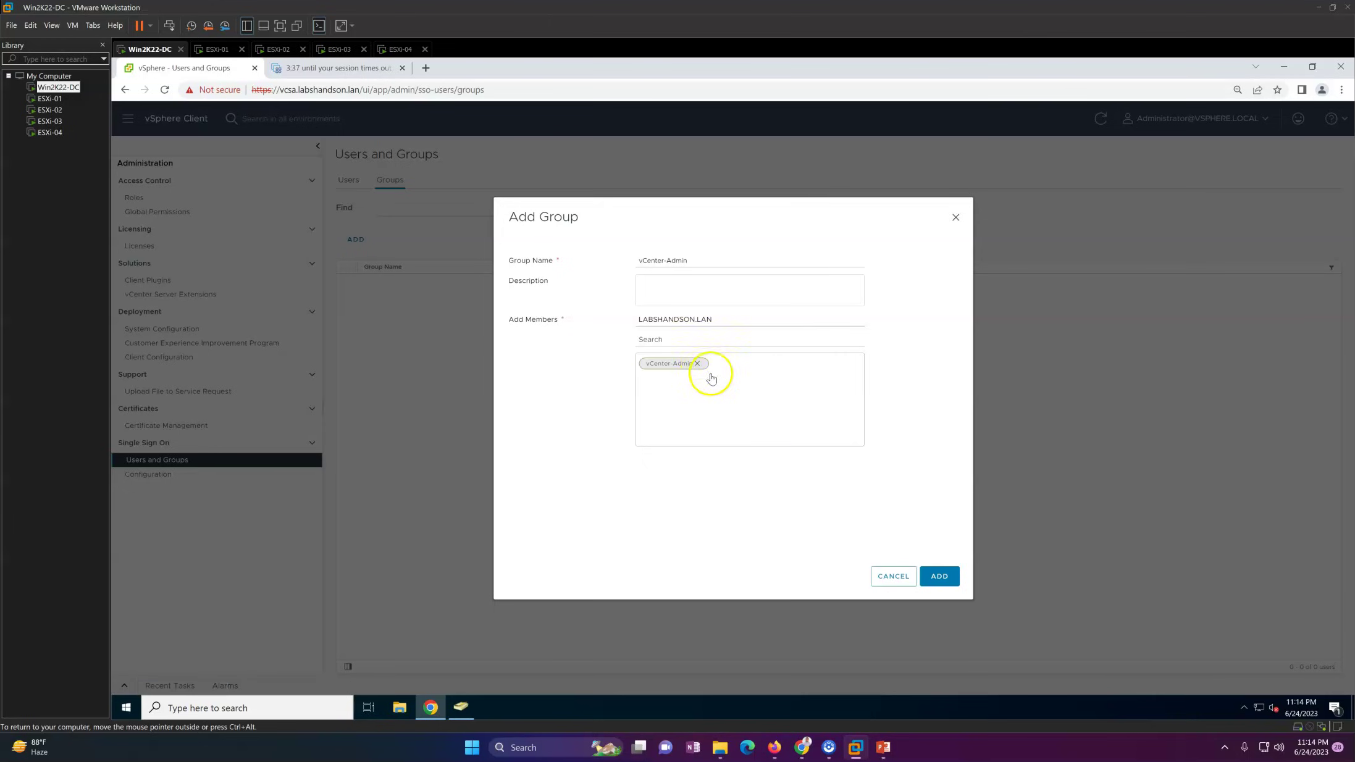
{"action": "left_click", "coordinate": [948, 585]}
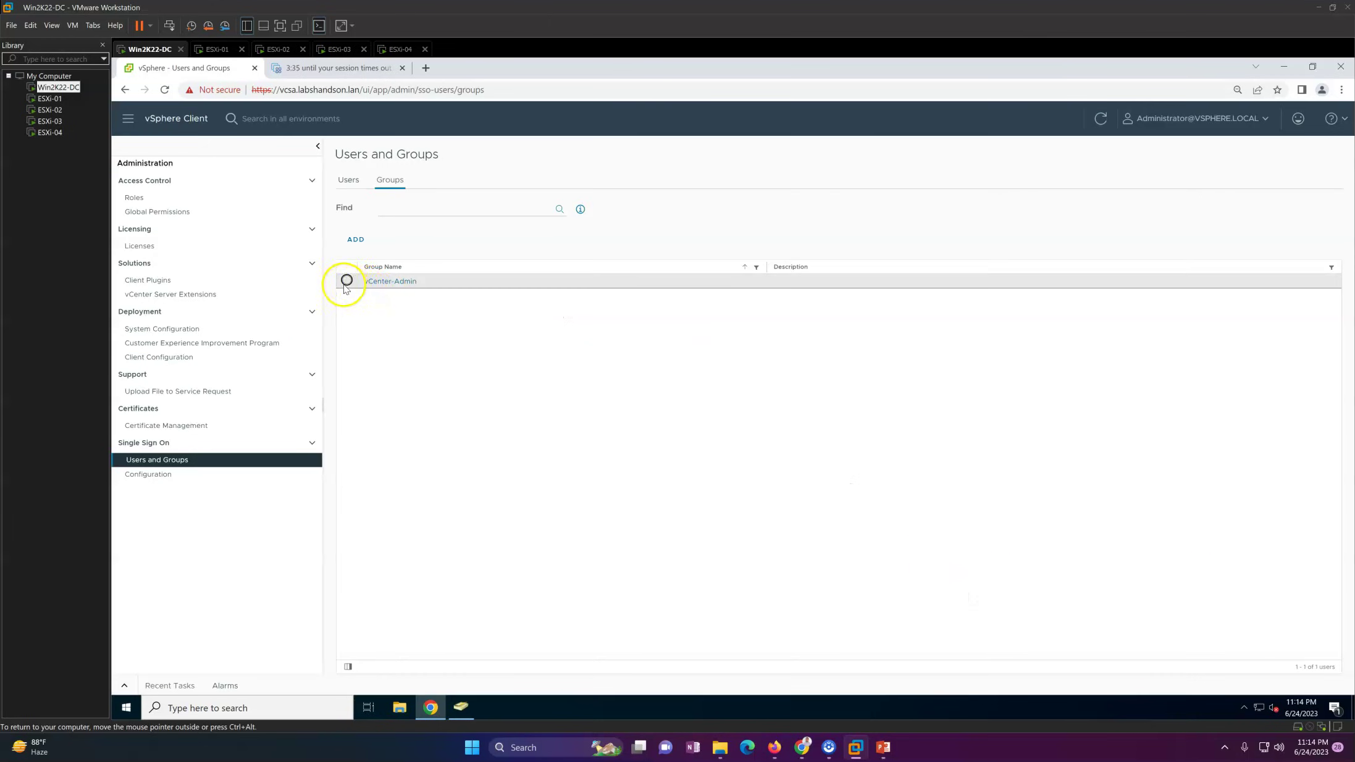
{"action": "left_click", "coordinate": [345, 284]}
Step: Add SSO group vCenter-ReadOnly with the LABSHANDSON.LAN vCenter-ReadOnly group as member, then view Users
{"action": "left_click", "coordinate": [357, 240]}
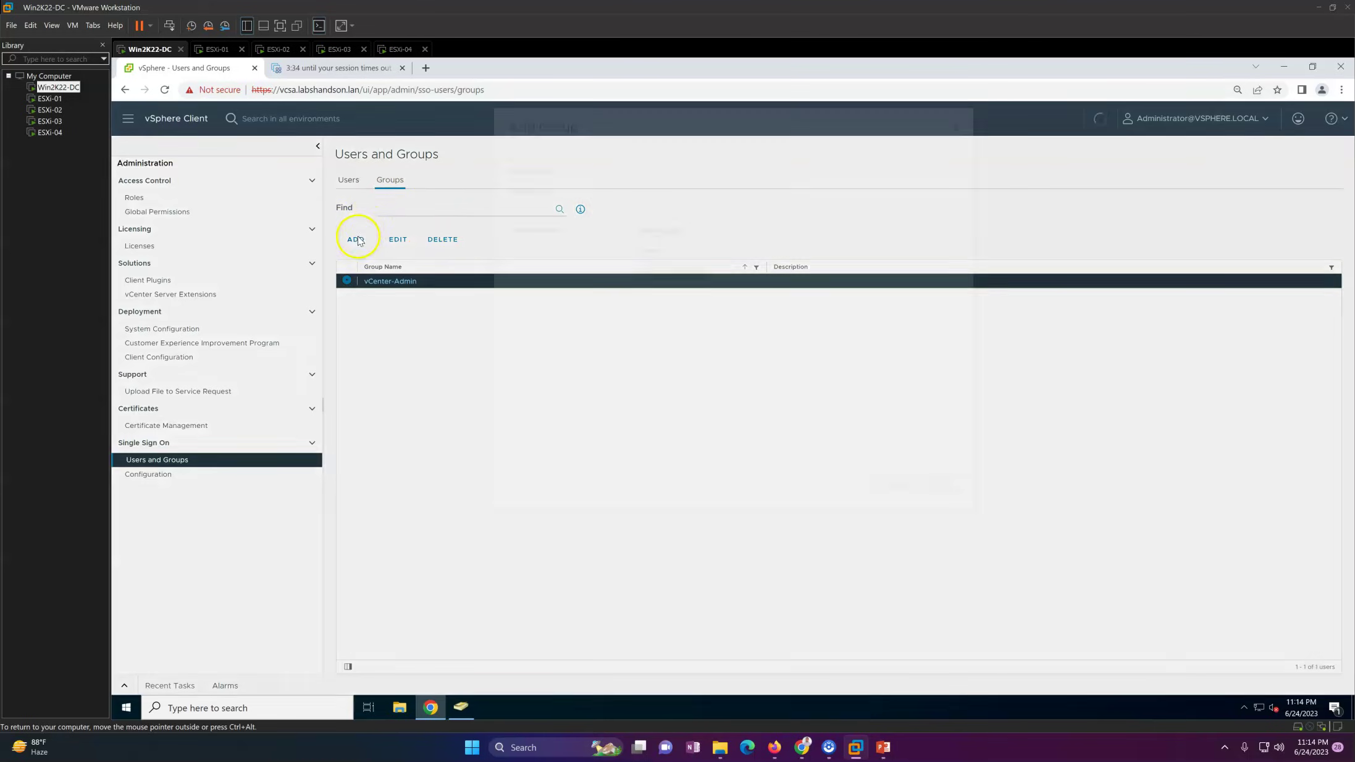
{"action": "left_click", "coordinate": [668, 262]}
{"action": "key", "text": "Down"}
{"action": "key", "text": "Return"}
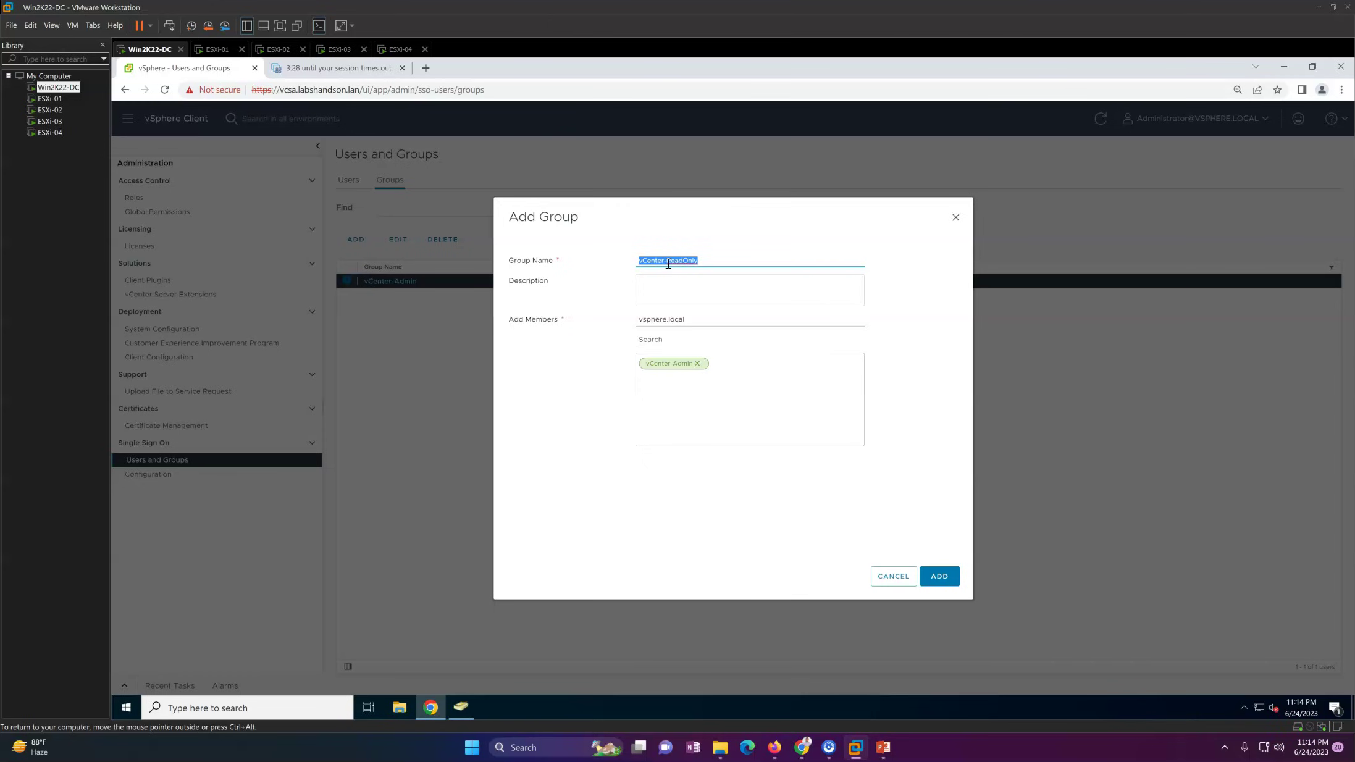
{"action": "left_click", "coordinate": [656, 320]}
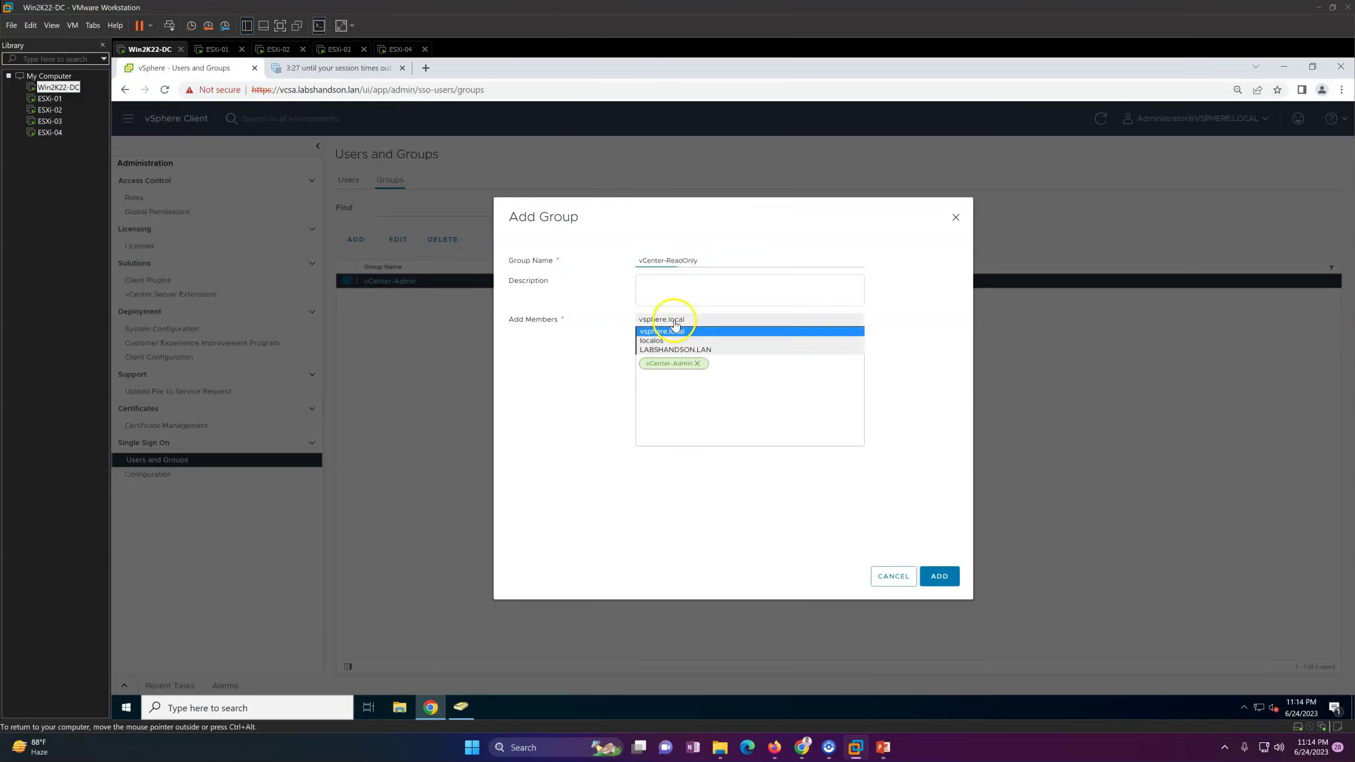
{"action": "left_click", "coordinate": [673, 338]}
{"action": "left_click", "coordinate": [660, 338]}
{"action": "type", "text": "vCenter-ReadOnly"}
{"action": "left_click", "coordinate": [724, 368]}
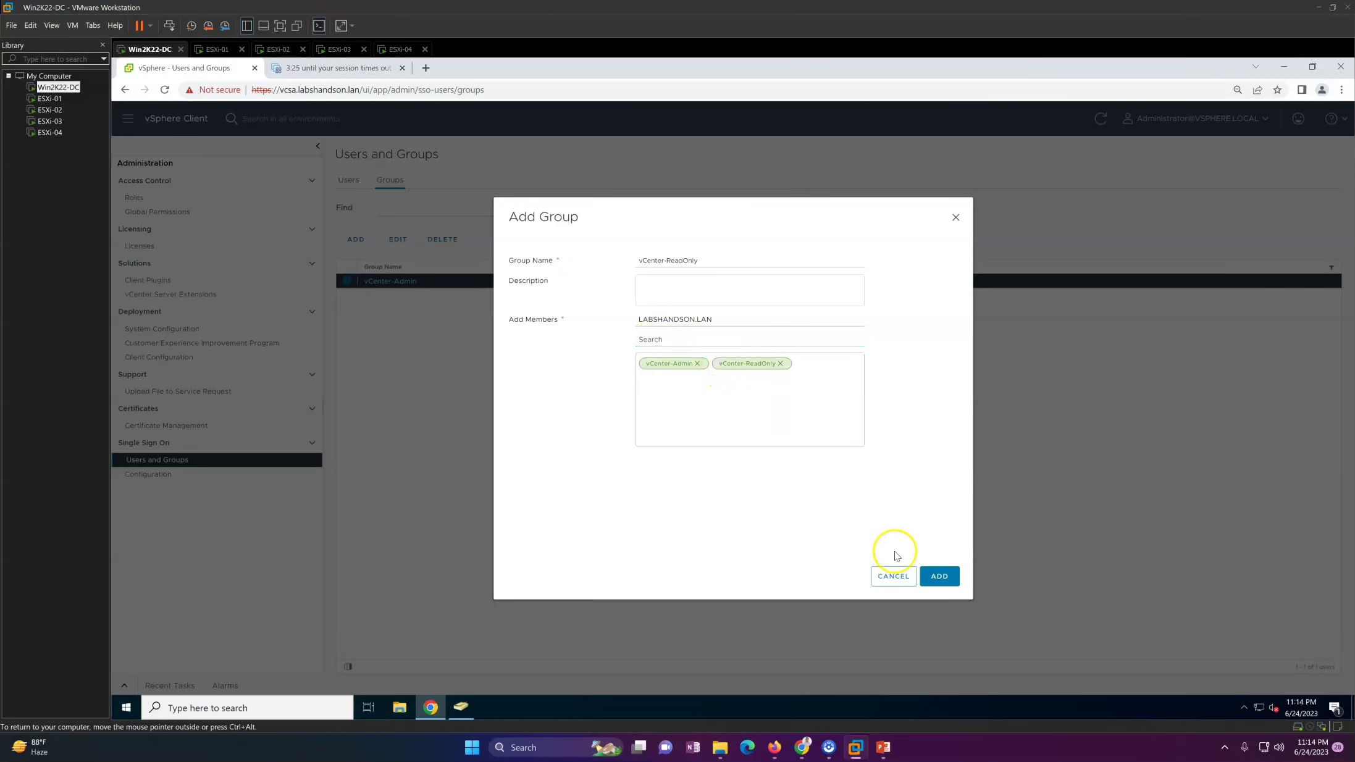
{"action": "left_click", "coordinate": [940, 576]}
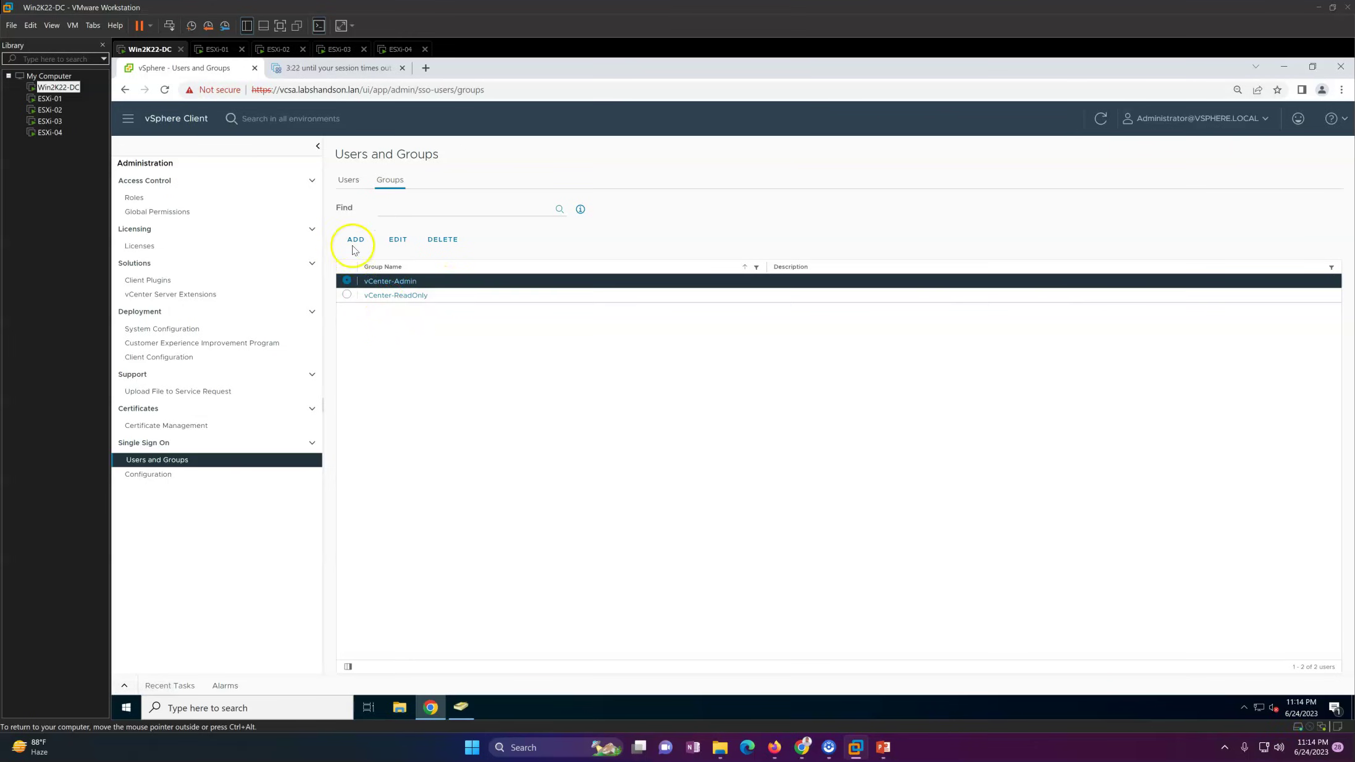
{"action": "left_click", "coordinate": [348, 180]}
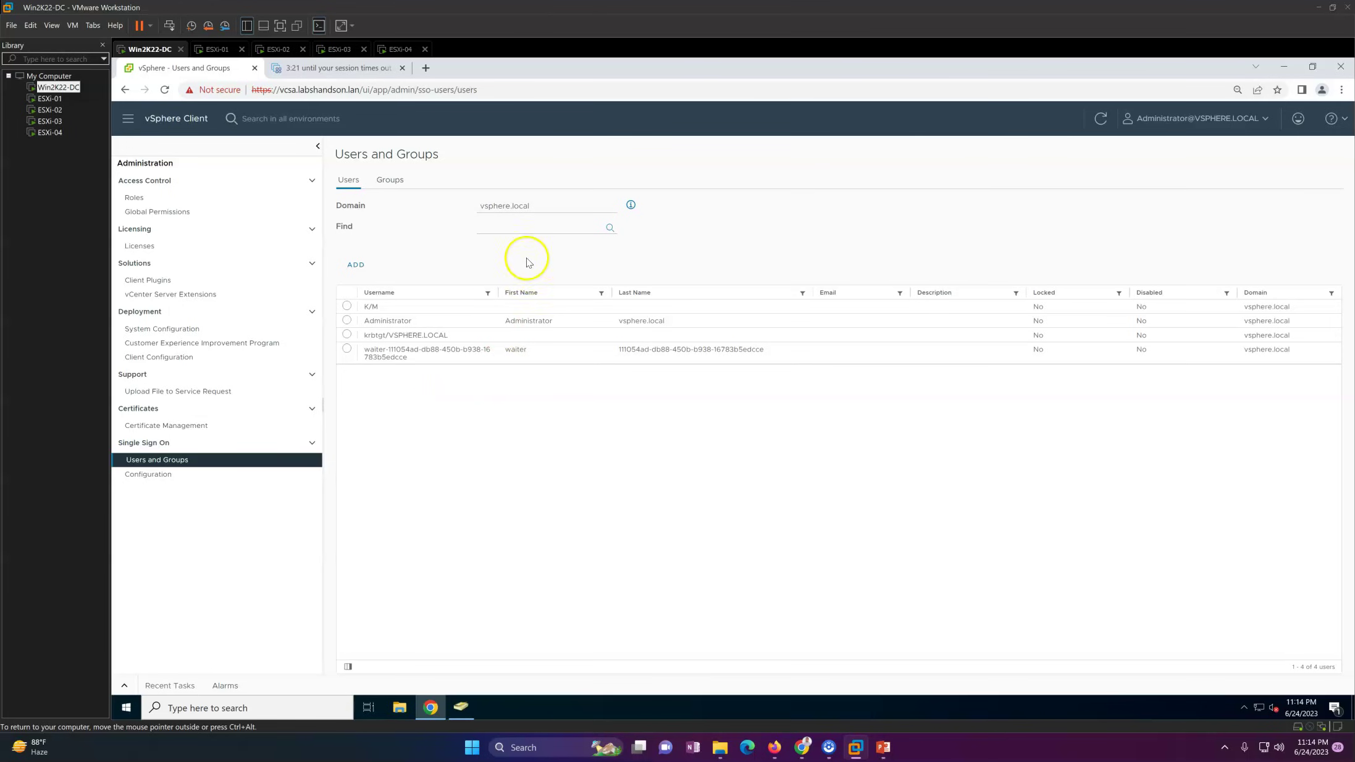
Step: Show the LABSHANDSON.LAN domain's users and groups, then go to the Roles page
{"action": "left_click", "coordinate": [508, 206]}
{"action": "left_click", "coordinate": [511, 240]}
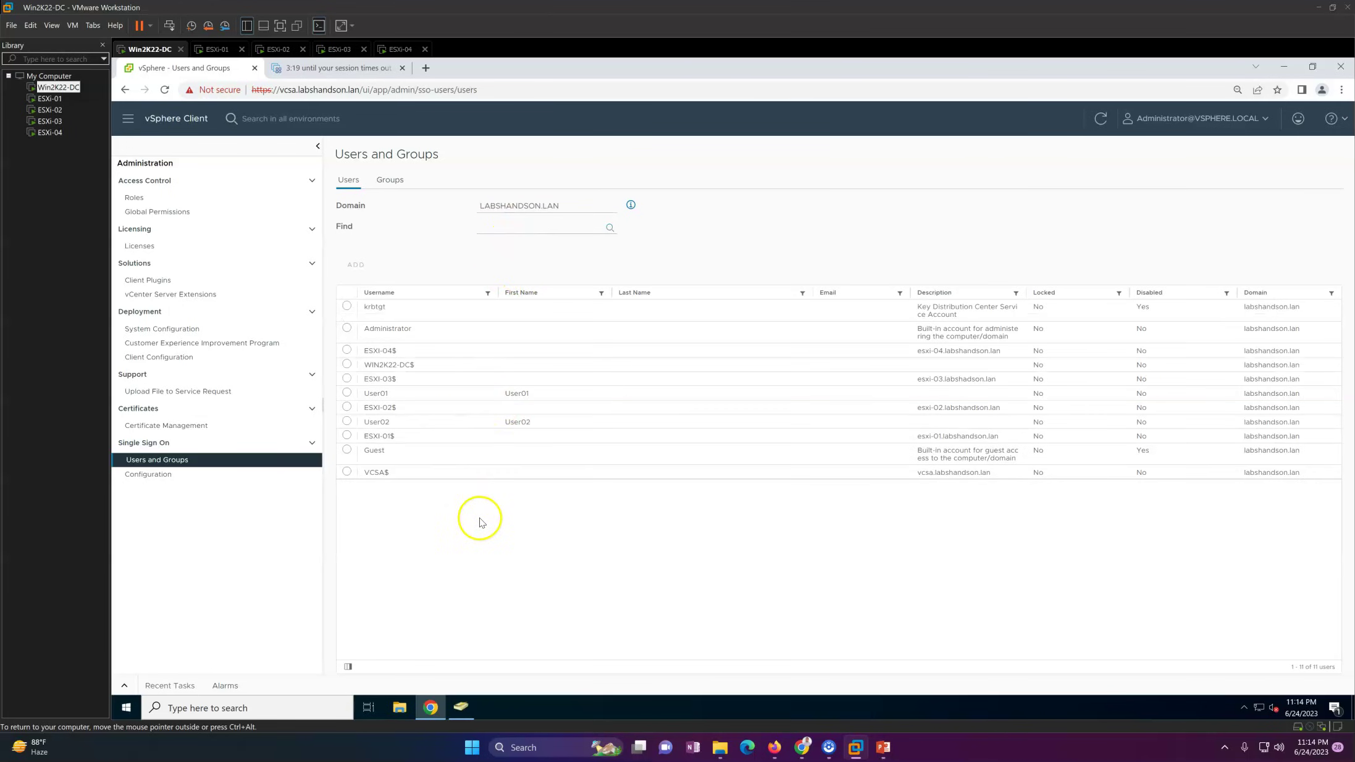
{"action": "left_click", "coordinate": [391, 179]}
{"action": "left_click", "coordinate": [349, 180]}
{"action": "left_click", "coordinate": [390, 180]}
{"action": "left_click", "coordinate": [178, 202]}
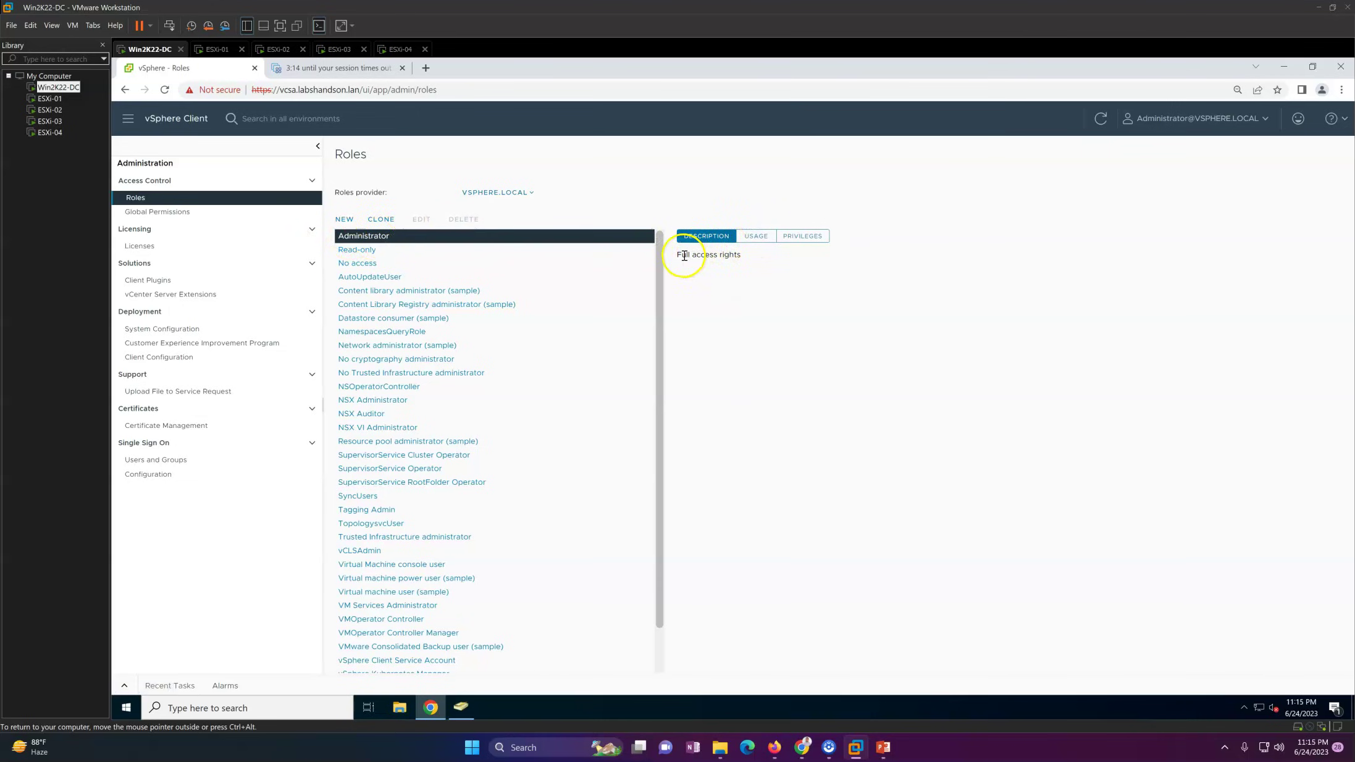
Step: Review the Administrator role's usage: Administrators group, Administrator user and the covered vCenter Server
{"action": "left_click_drag", "start_coordinate": [672, 263], "coordinate": [738, 259]}
{"action": "left_click", "coordinate": [758, 285]}
{"action": "left_click", "coordinate": [756, 236]}
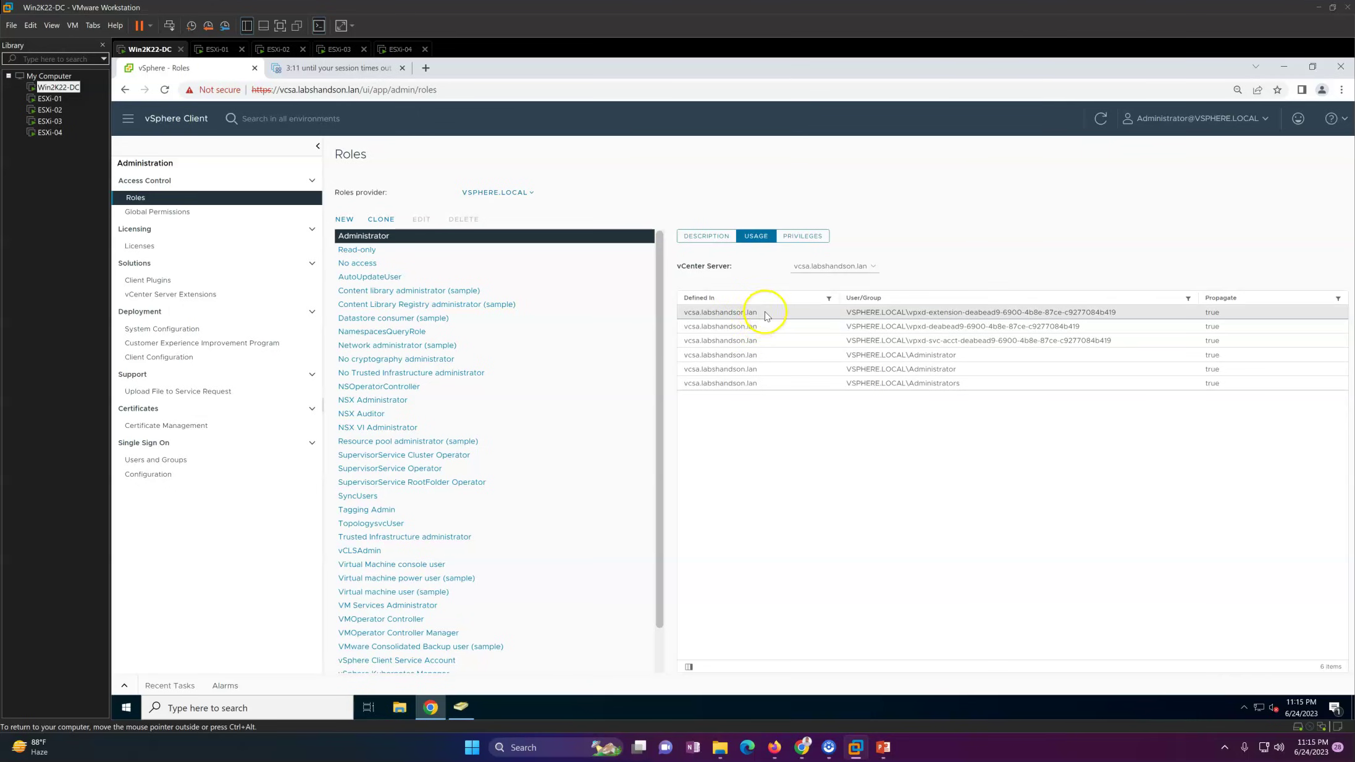
{"action": "left_click", "coordinate": [867, 389]}
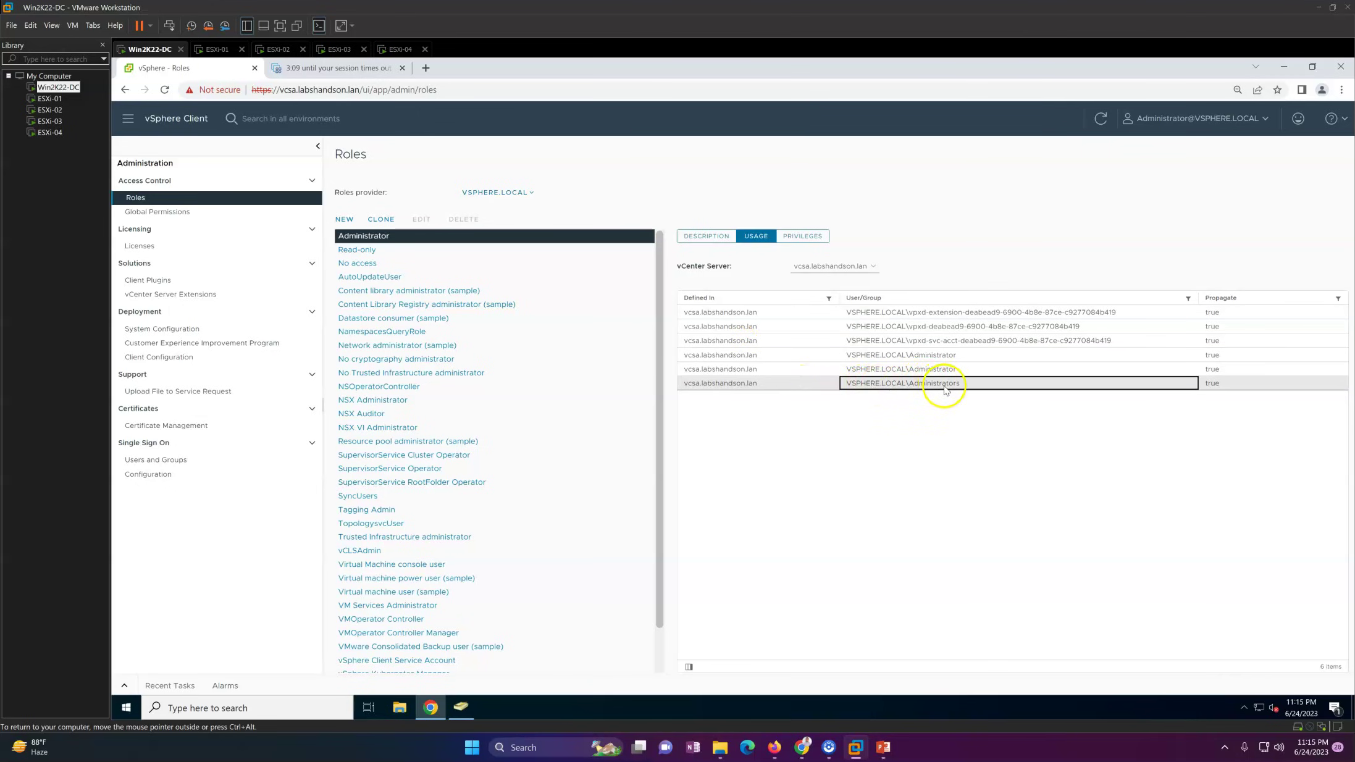
{"action": "left_click", "coordinate": [954, 369]}
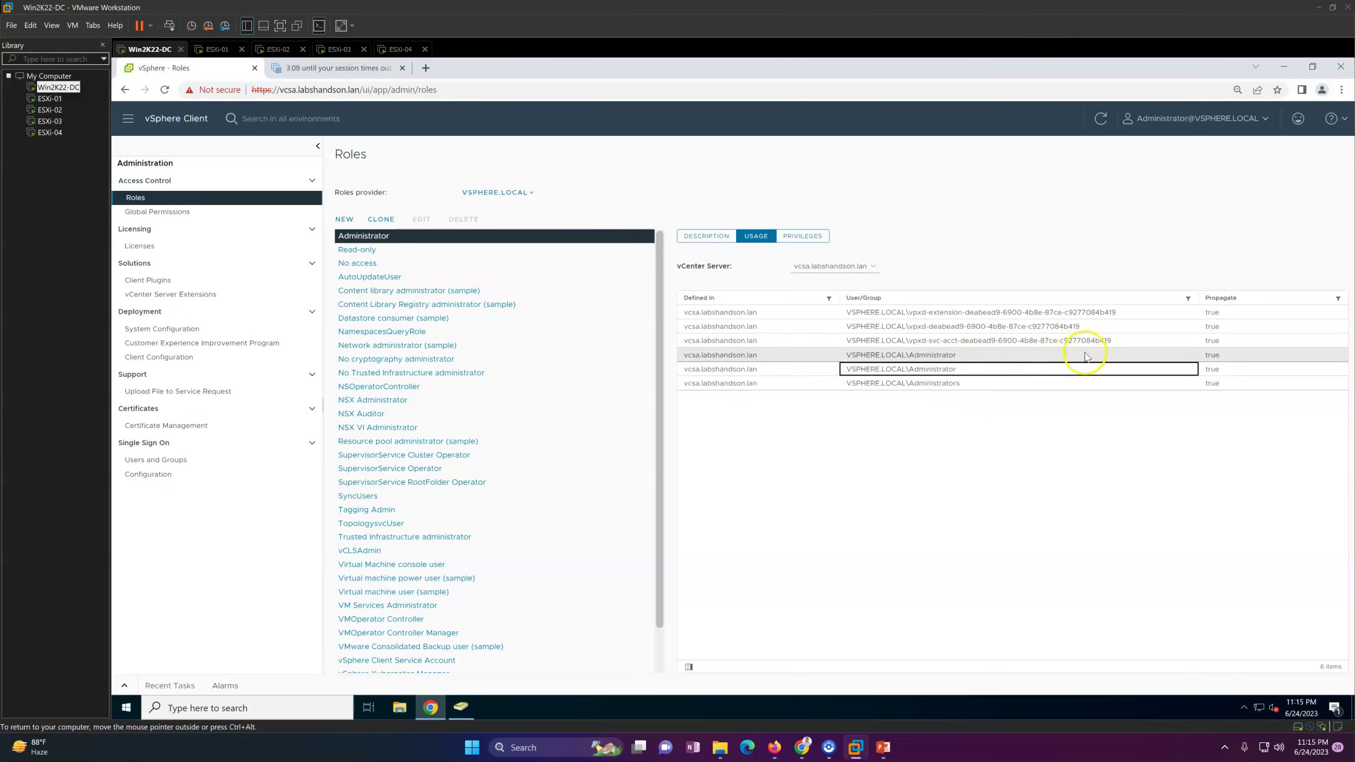
{"action": "left_click", "coordinate": [841, 271]}
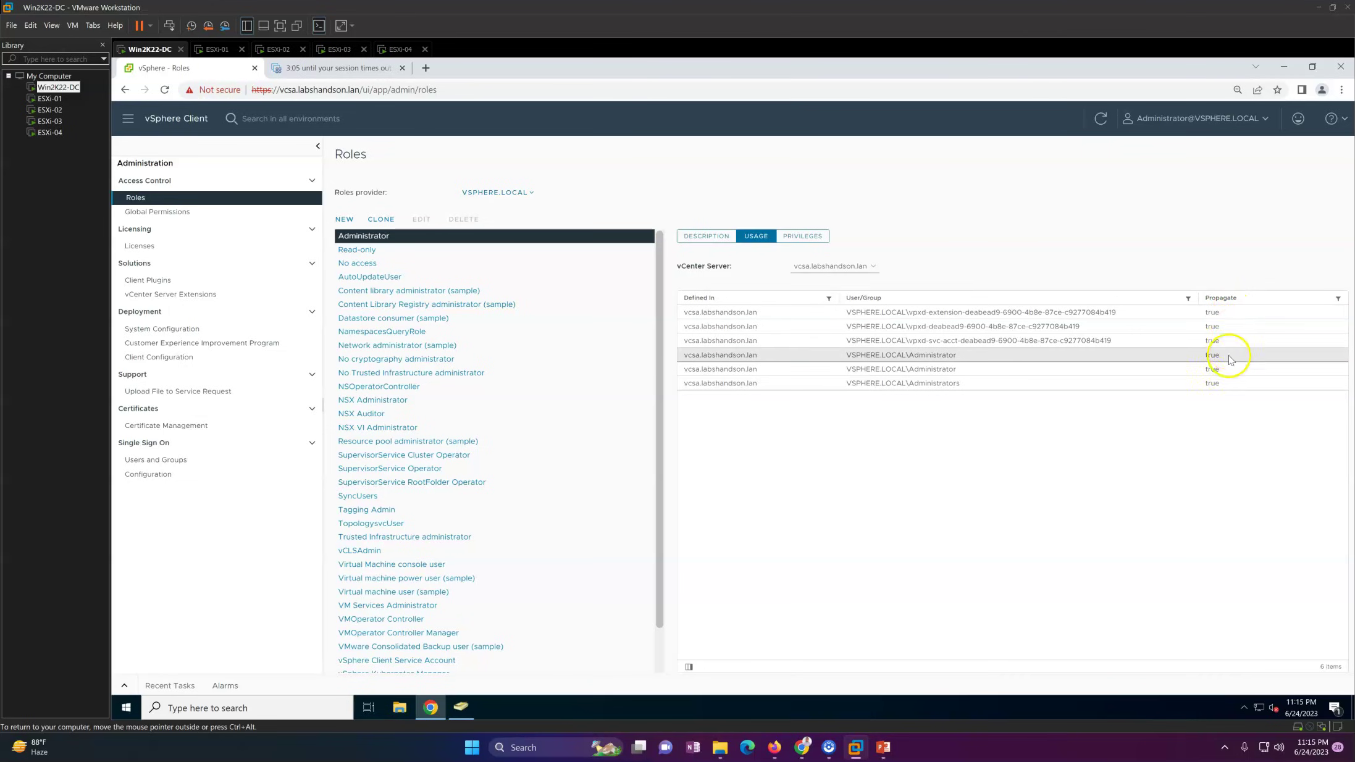
Step: List the Administrator role's privileges, then check the available roles providers
{"action": "left_click", "coordinate": [798, 235]}
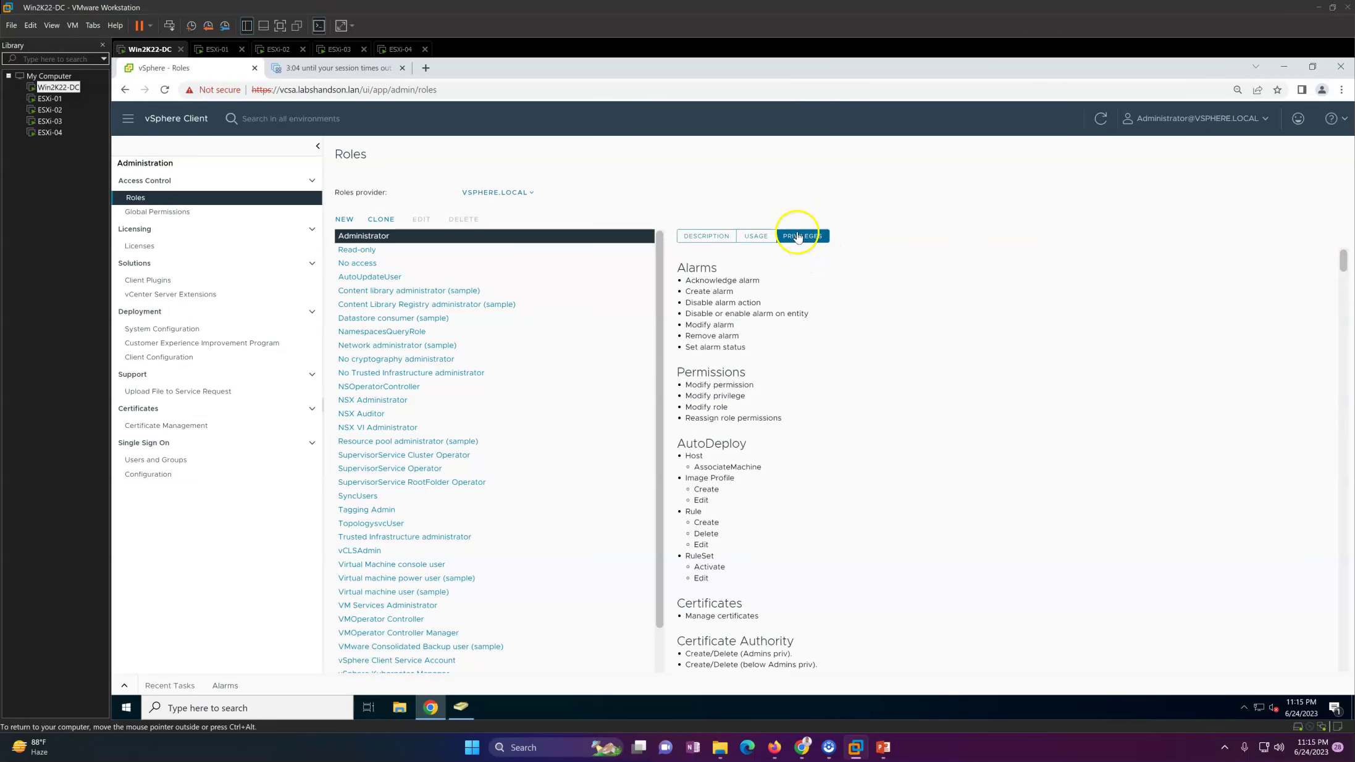
{"action": "left_click_drag", "start_coordinate": [1343, 265], "coordinate": [1125, 532]}
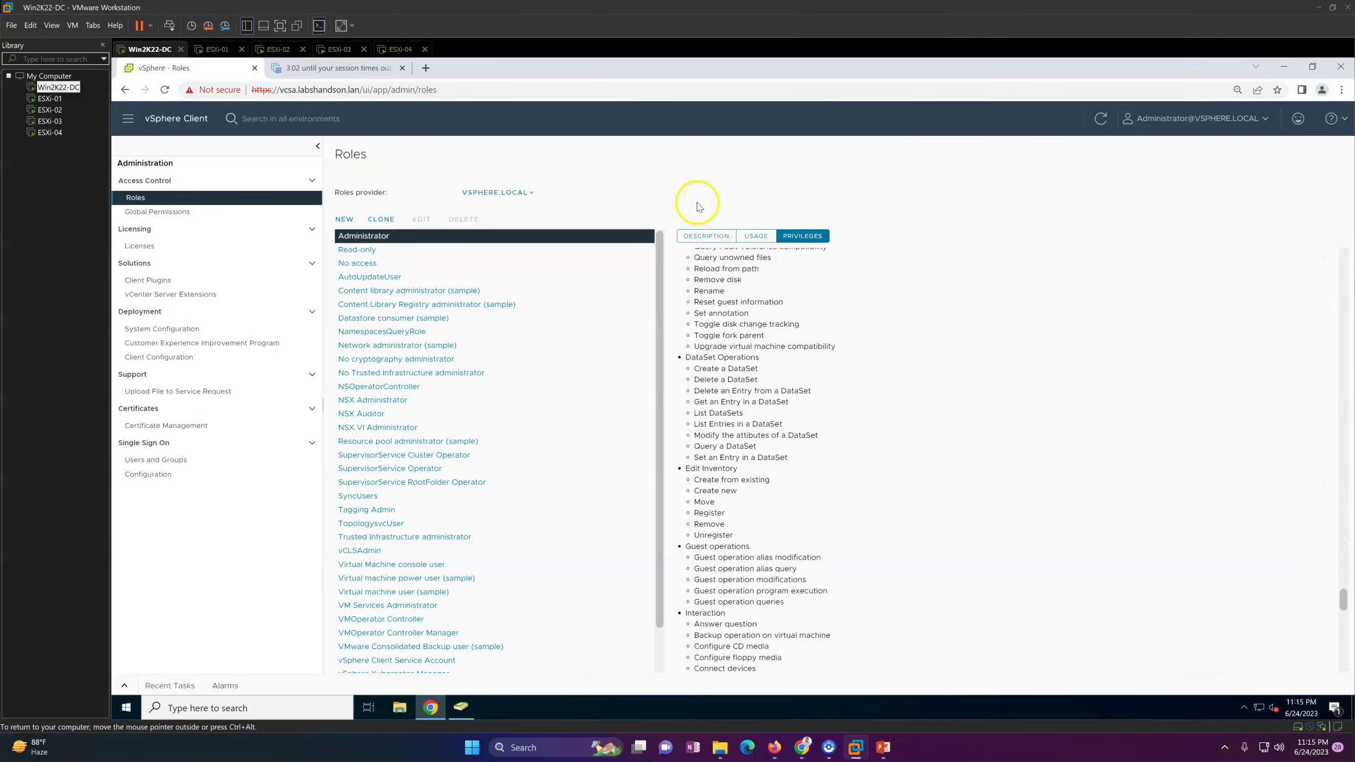
{"action": "left_click", "coordinate": [692, 237]}
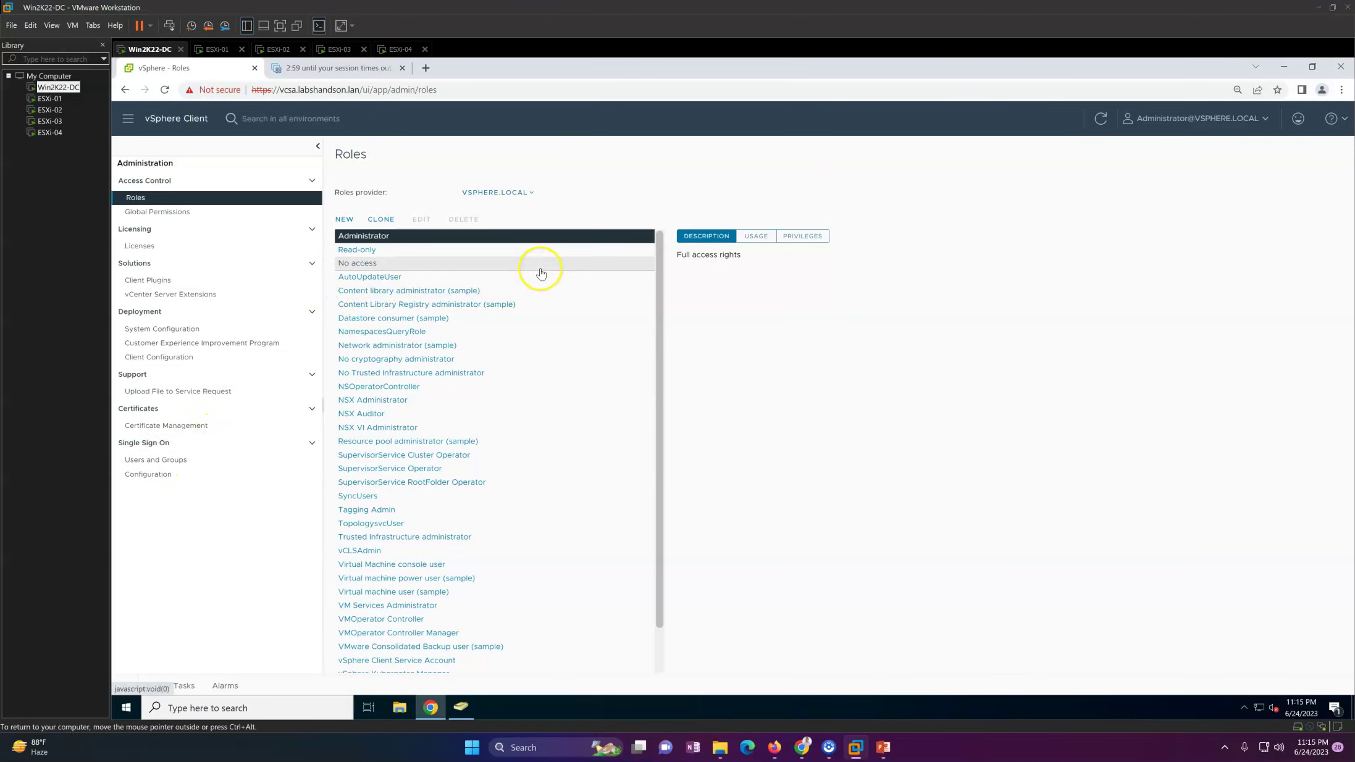
{"action": "left_click", "coordinate": [507, 192]}
{"action": "left_click", "coordinate": [803, 316]}
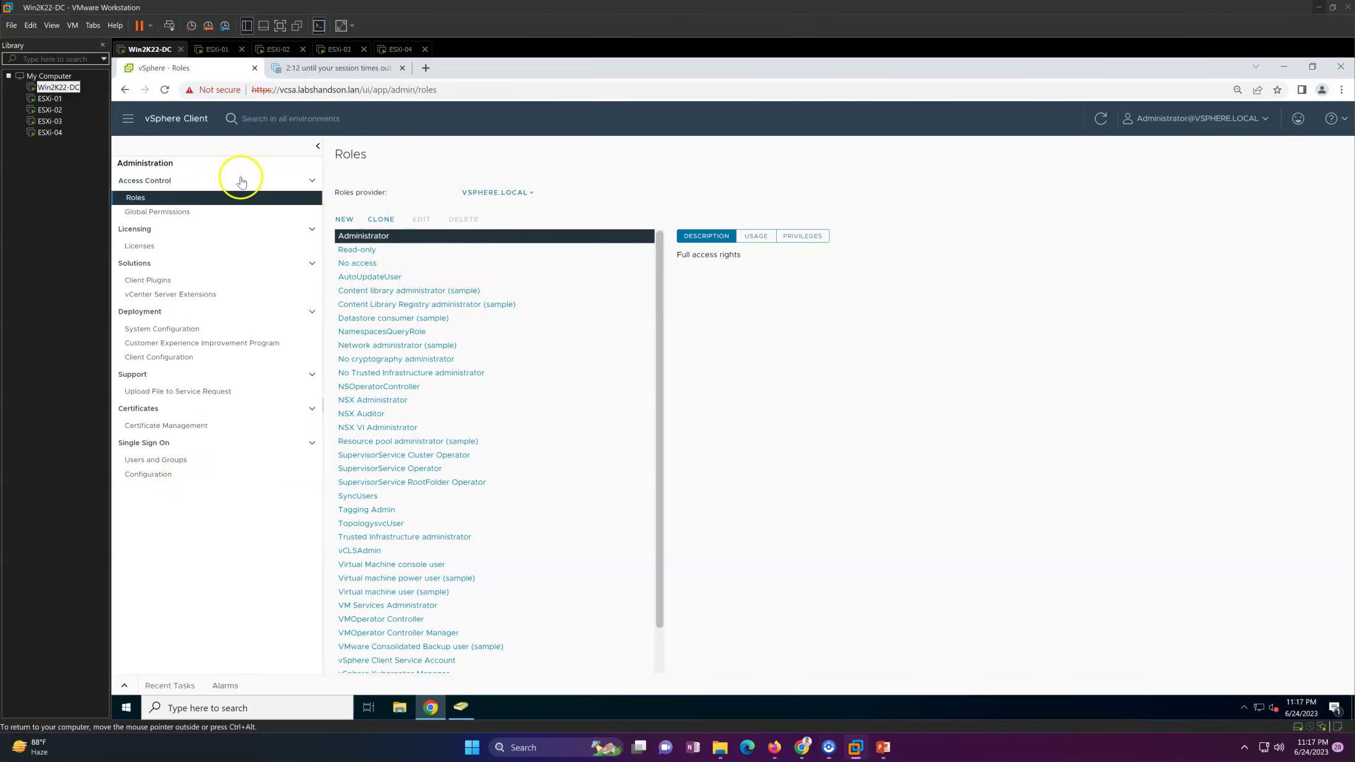
Step: In the inventory, reset the vcsa.labshandson.lan vCenter health alarm to green
{"action": "left_click", "coordinate": [132, 122]}
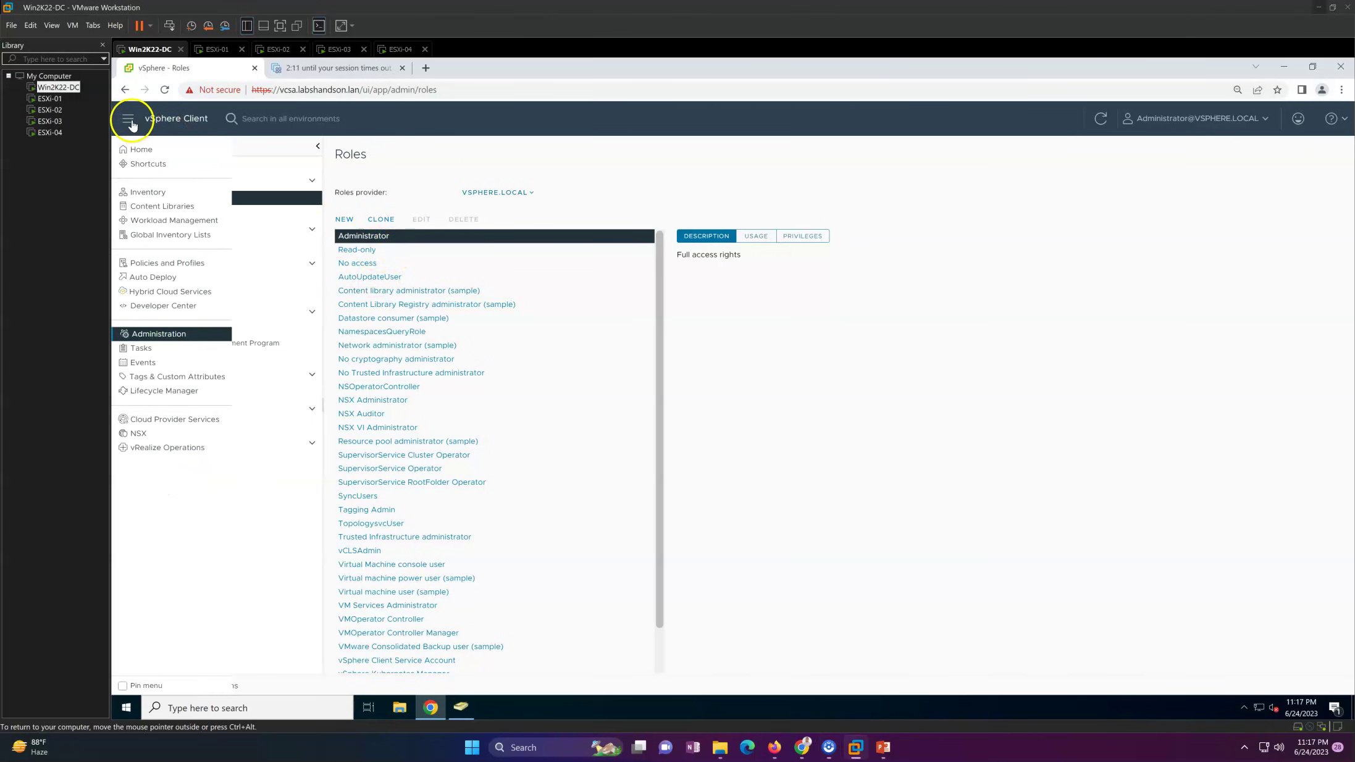
{"action": "left_click", "coordinate": [147, 191]}
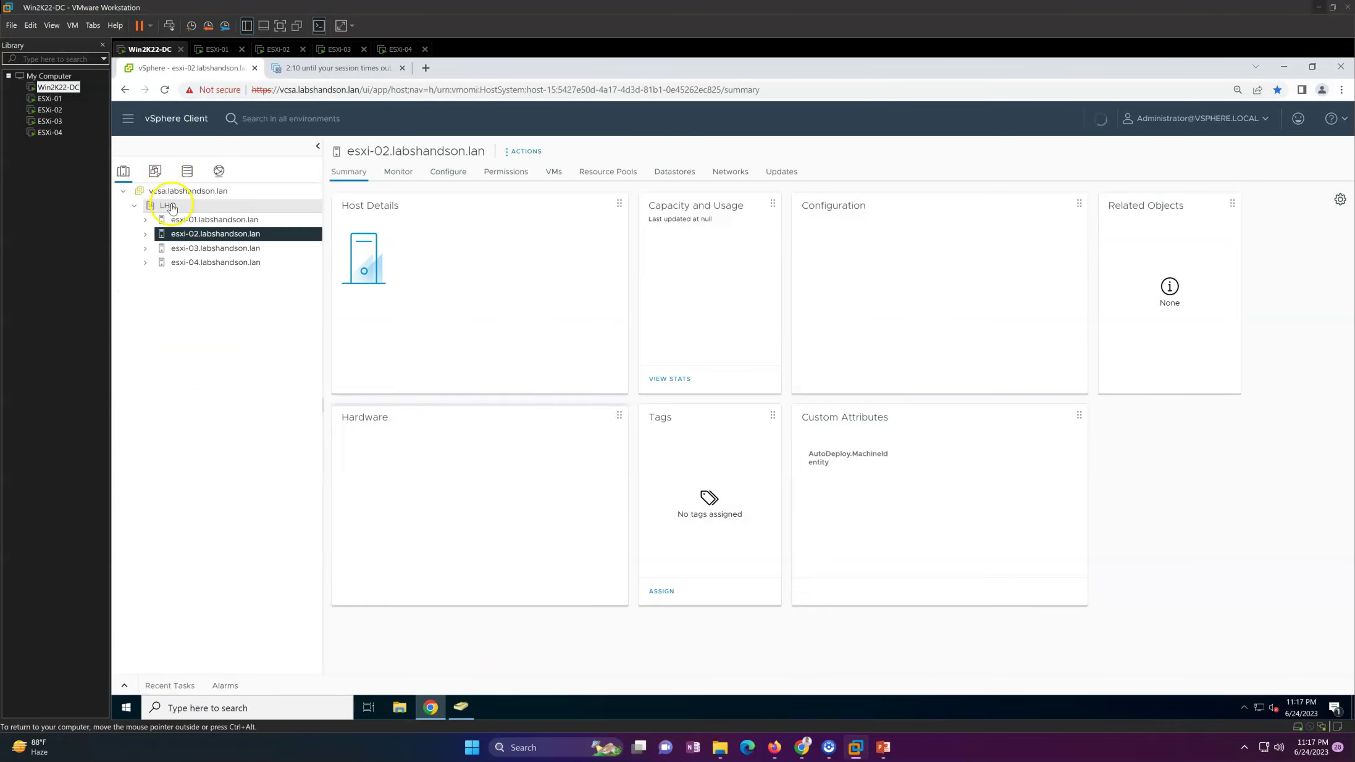
{"action": "left_click", "coordinate": [191, 194]}
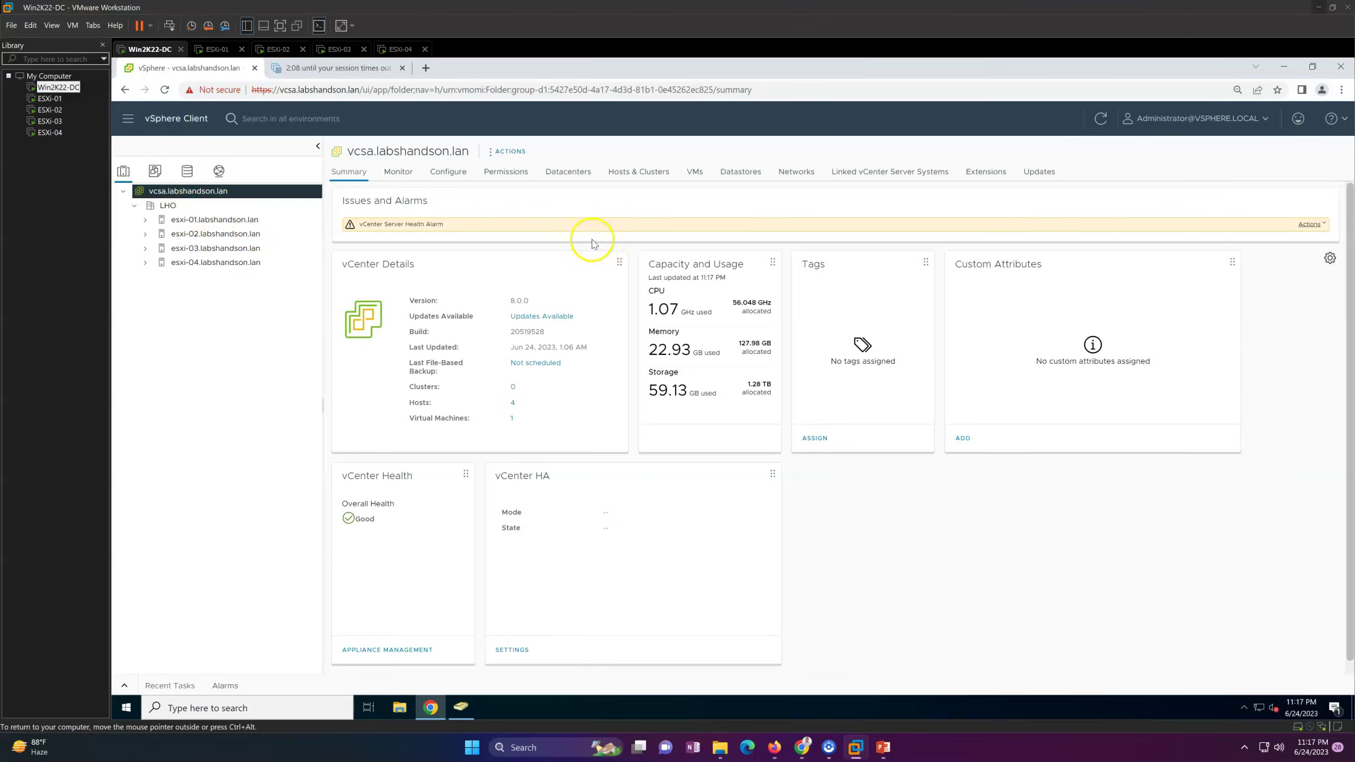
{"action": "left_click", "coordinate": [1319, 228]}
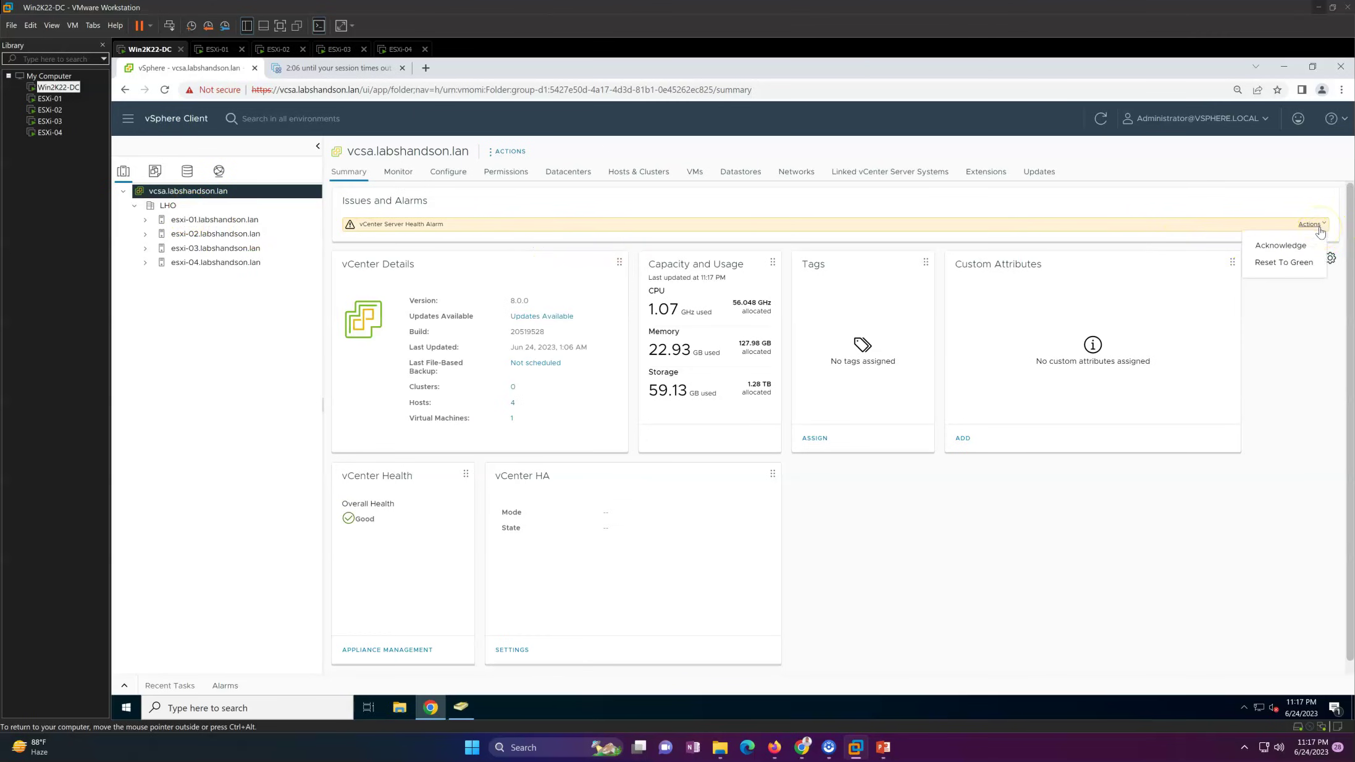
{"action": "left_click", "coordinate": [1284, 255]}
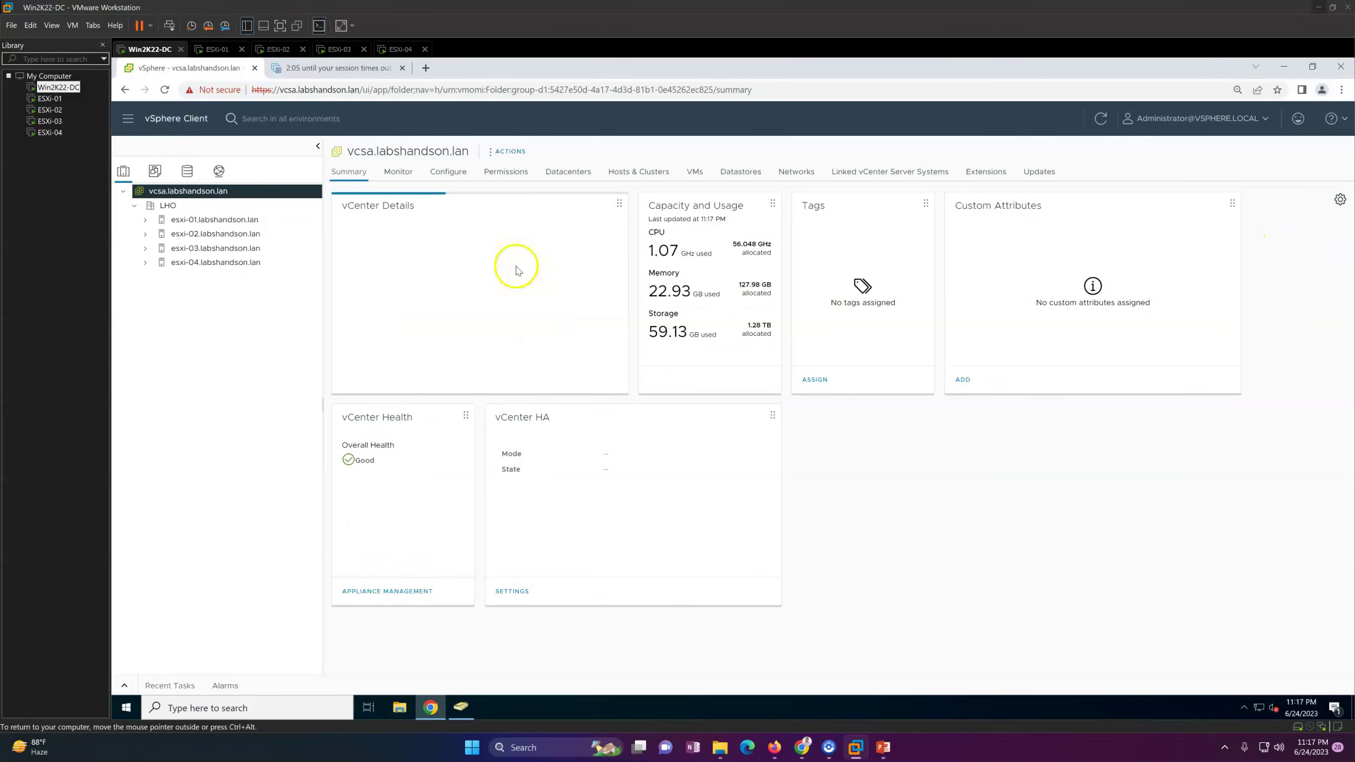
Step: Browse the LHO datacenter, esxi-04 and esxi-01 summaries, and view esxi-01's permissions
{"action": "left_click", "coordinate": [169, 207]}
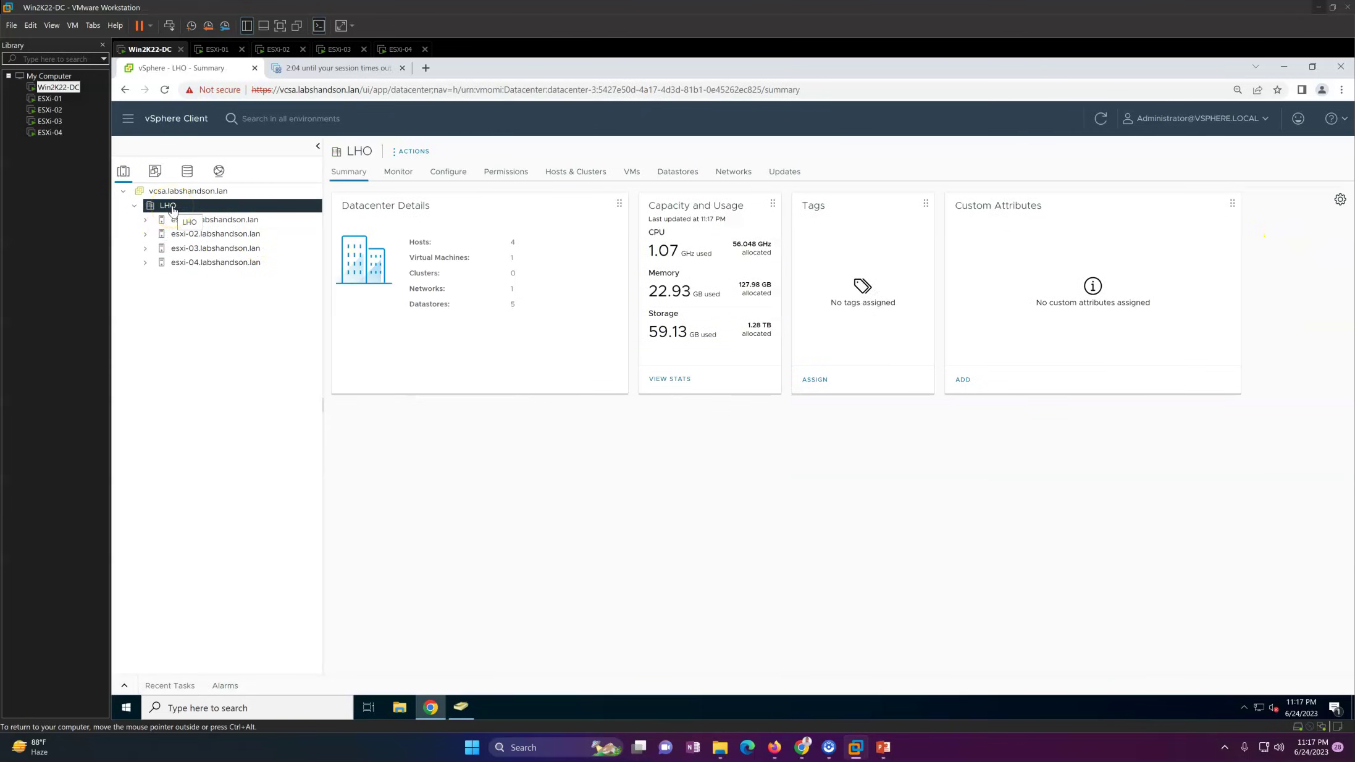
{"action": "left_click", "coordinate": [198, 264]}
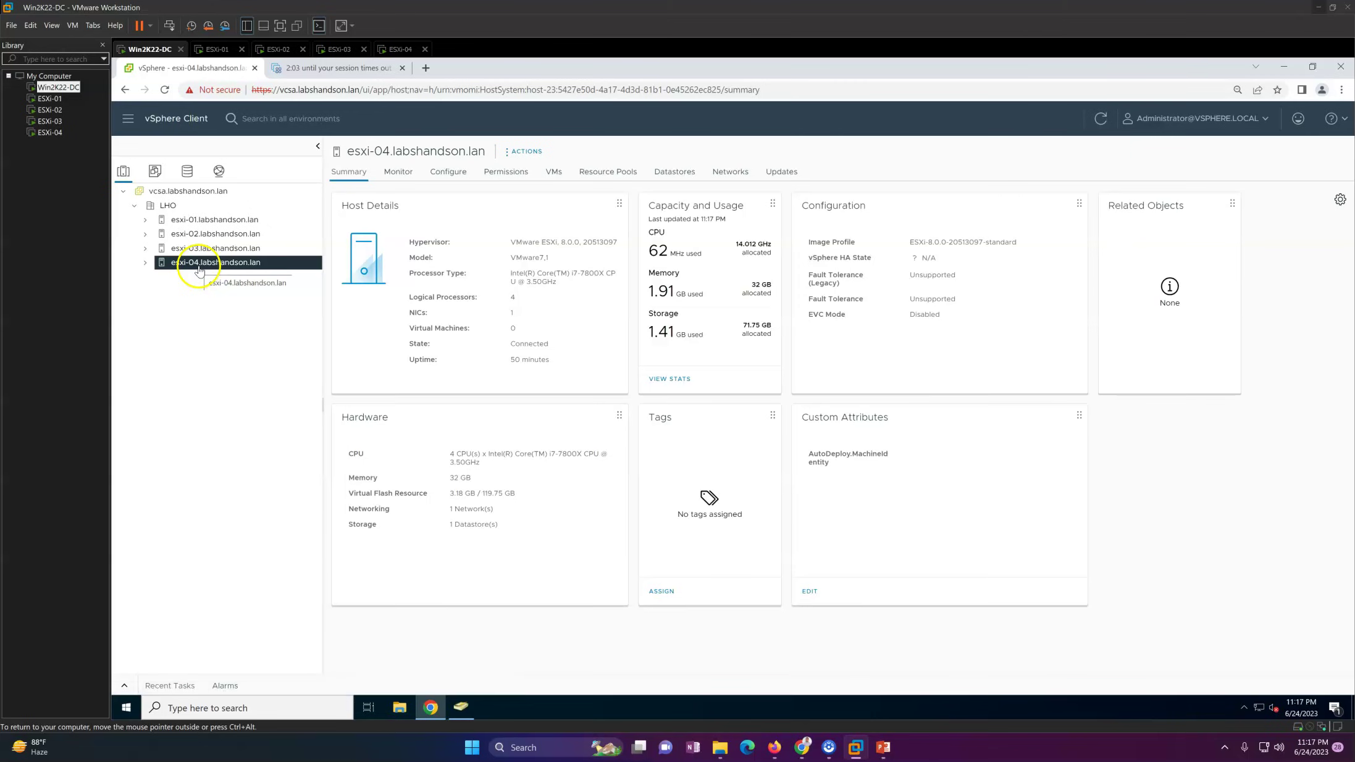
{"action": "left_click", "coordinate": [174, 209]}
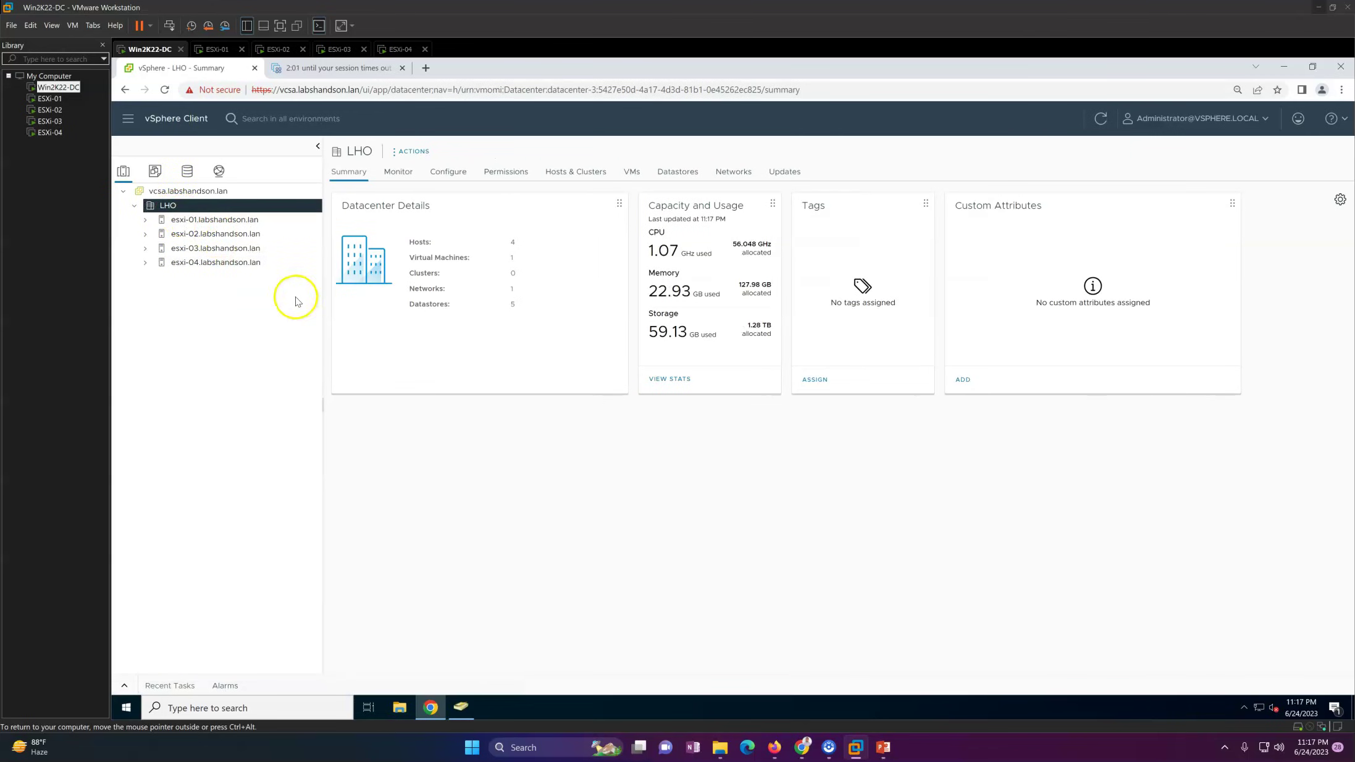
{"action": "left_click", "coordinate": [218, 222]}
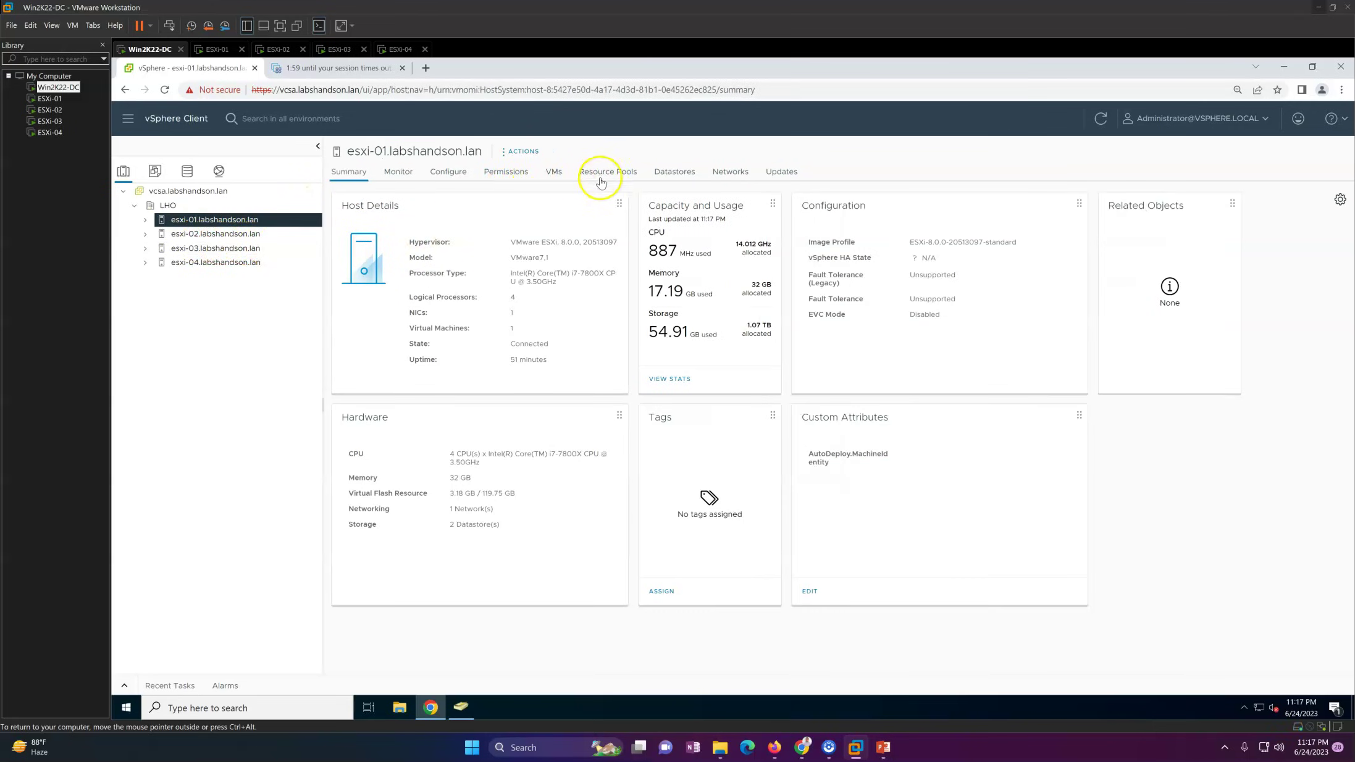
{"action": "left_click", "coordinate": [506, 173]}
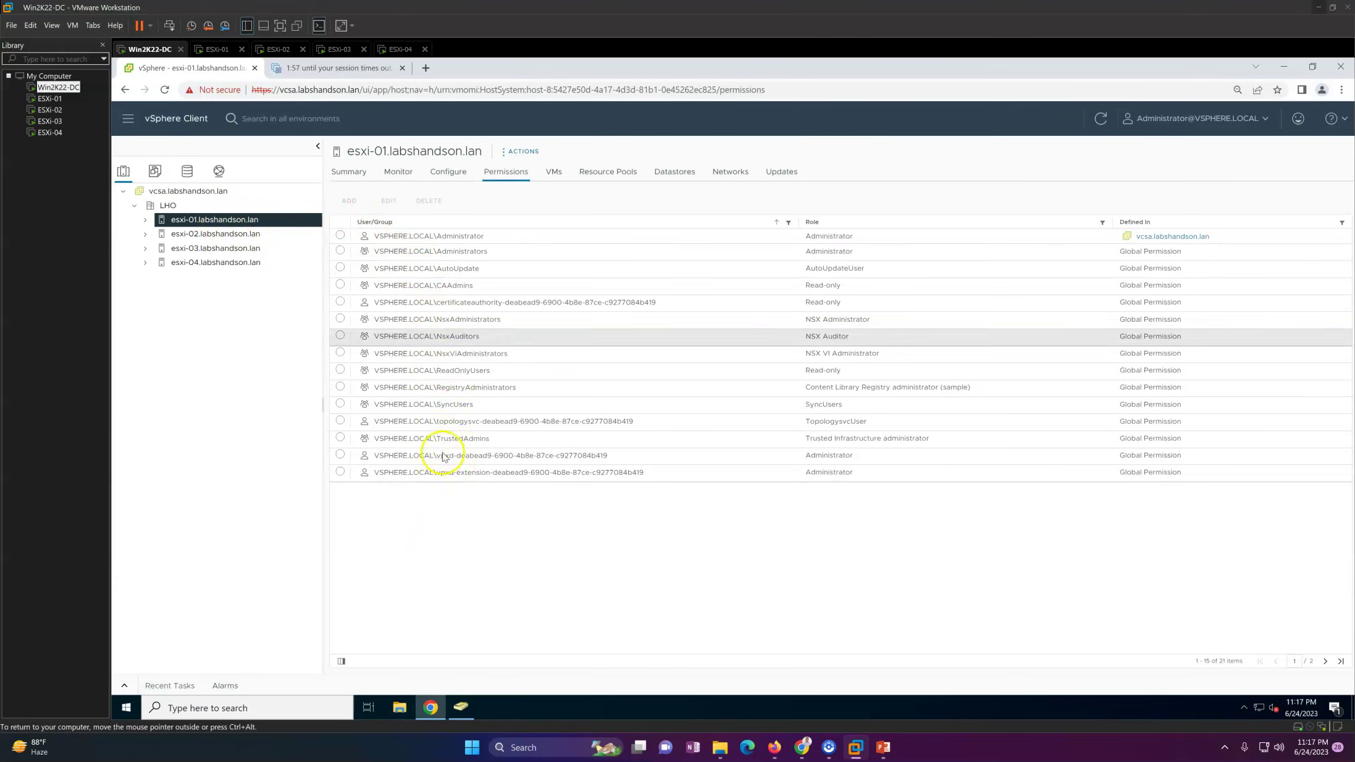
Step: Check LHO's virtual machines and permissions, then view vcsa.labshandson.lan's permissions
{"action": "left_click", "coordinate": [168, 205]}
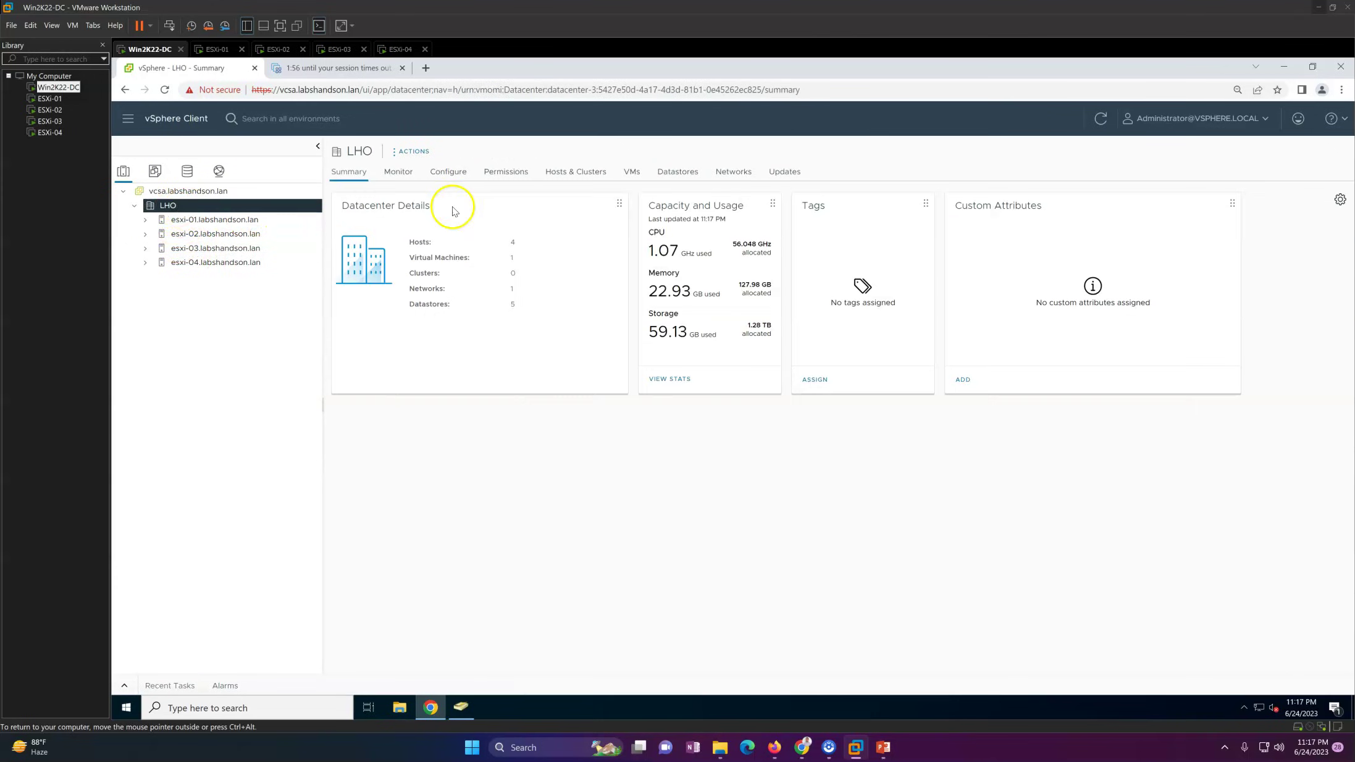
{"action": "left_click", "coordinate": [630, 175]}
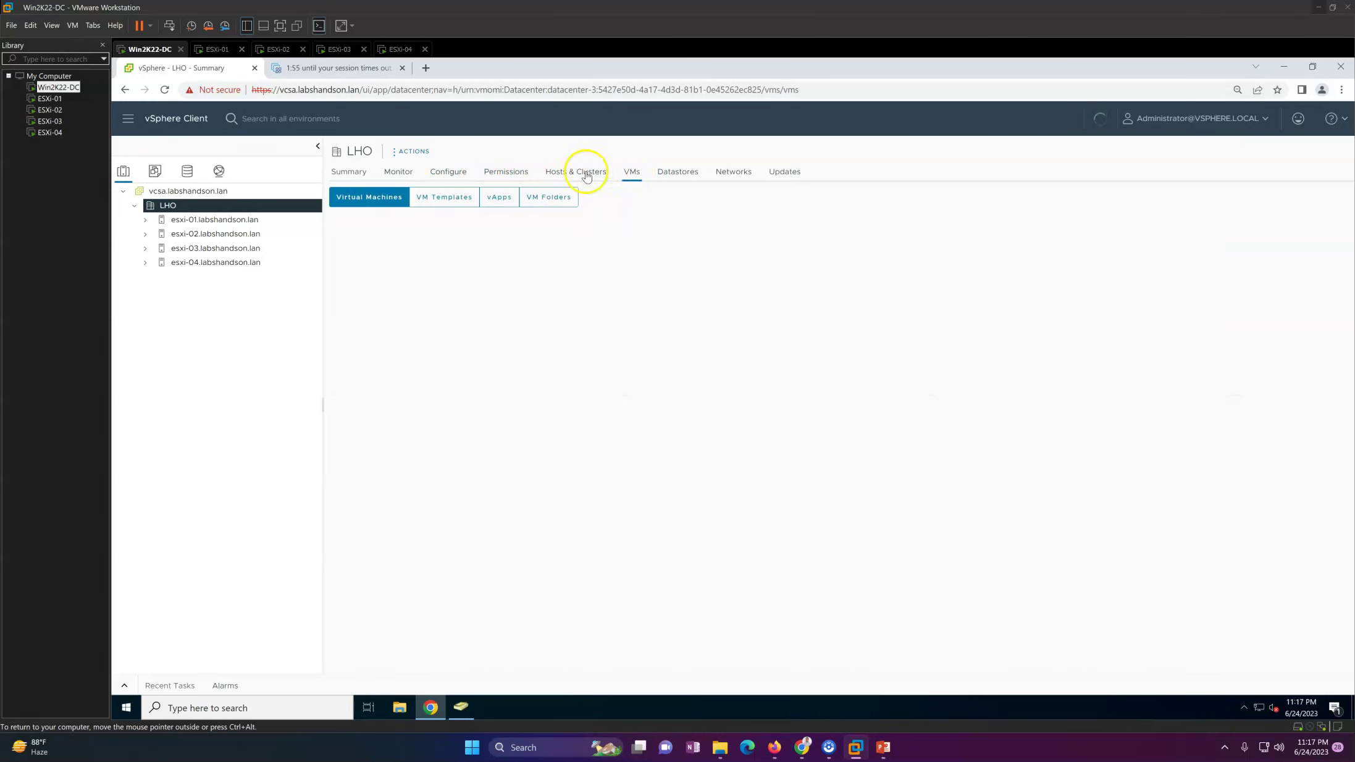
{"action": "left_click", "coordinate": [505, 174]}
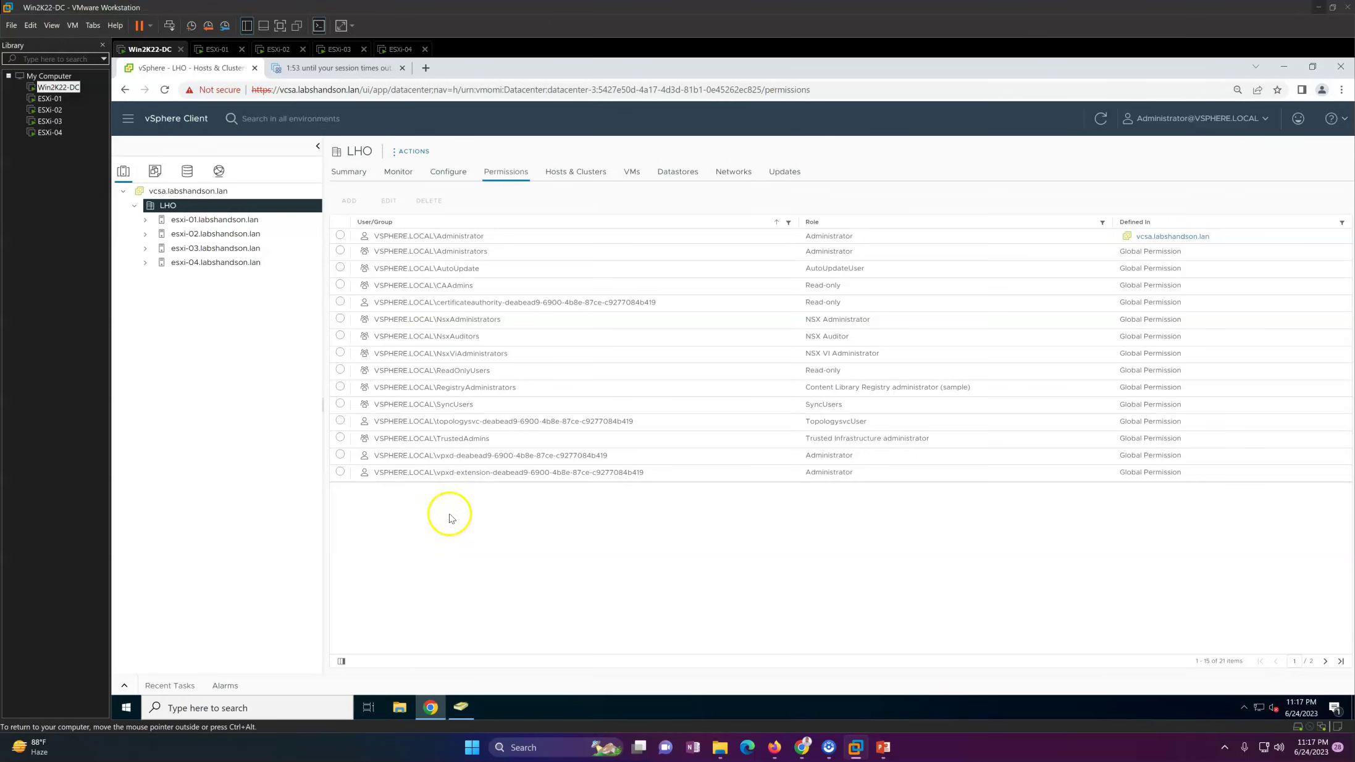
{"action": "left_click", "coordinate": [339, 236]}
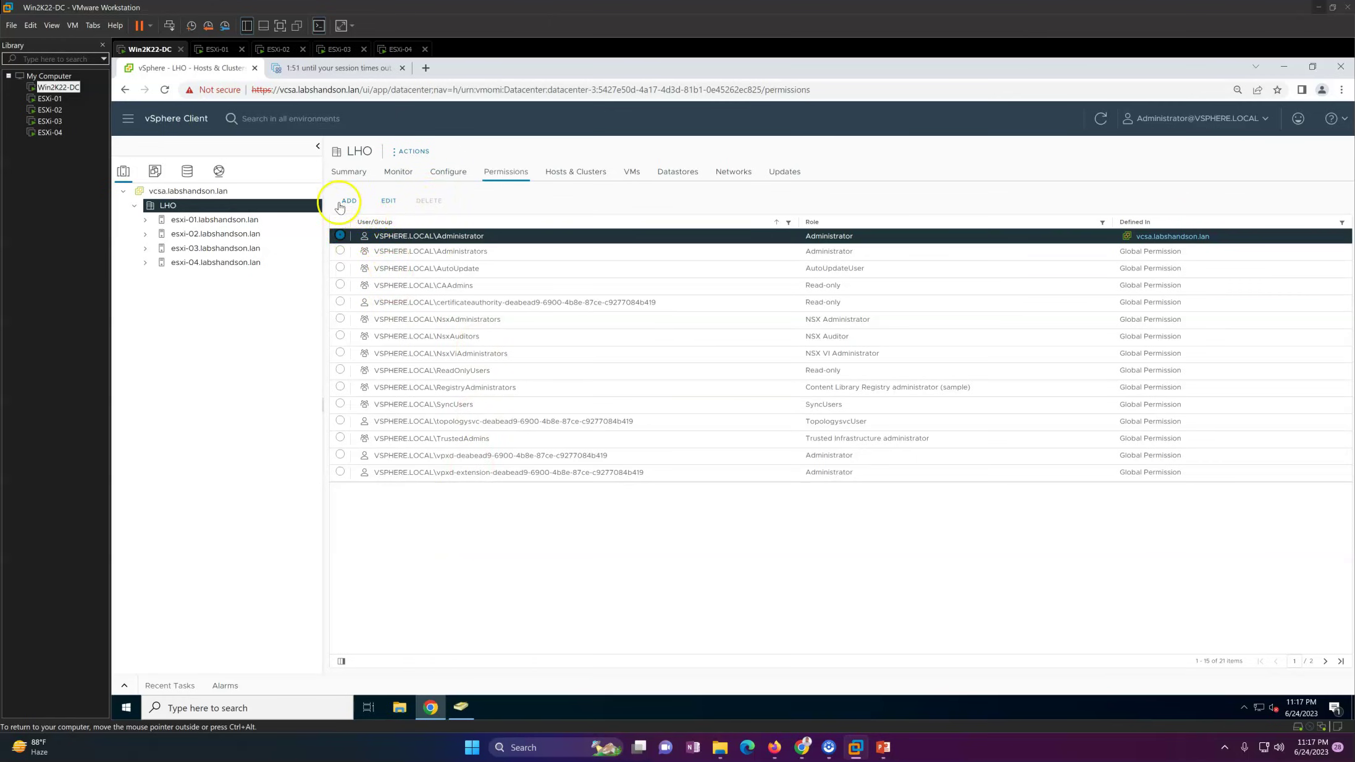
{"action": "left_click", "coordinate": [191, 191]}
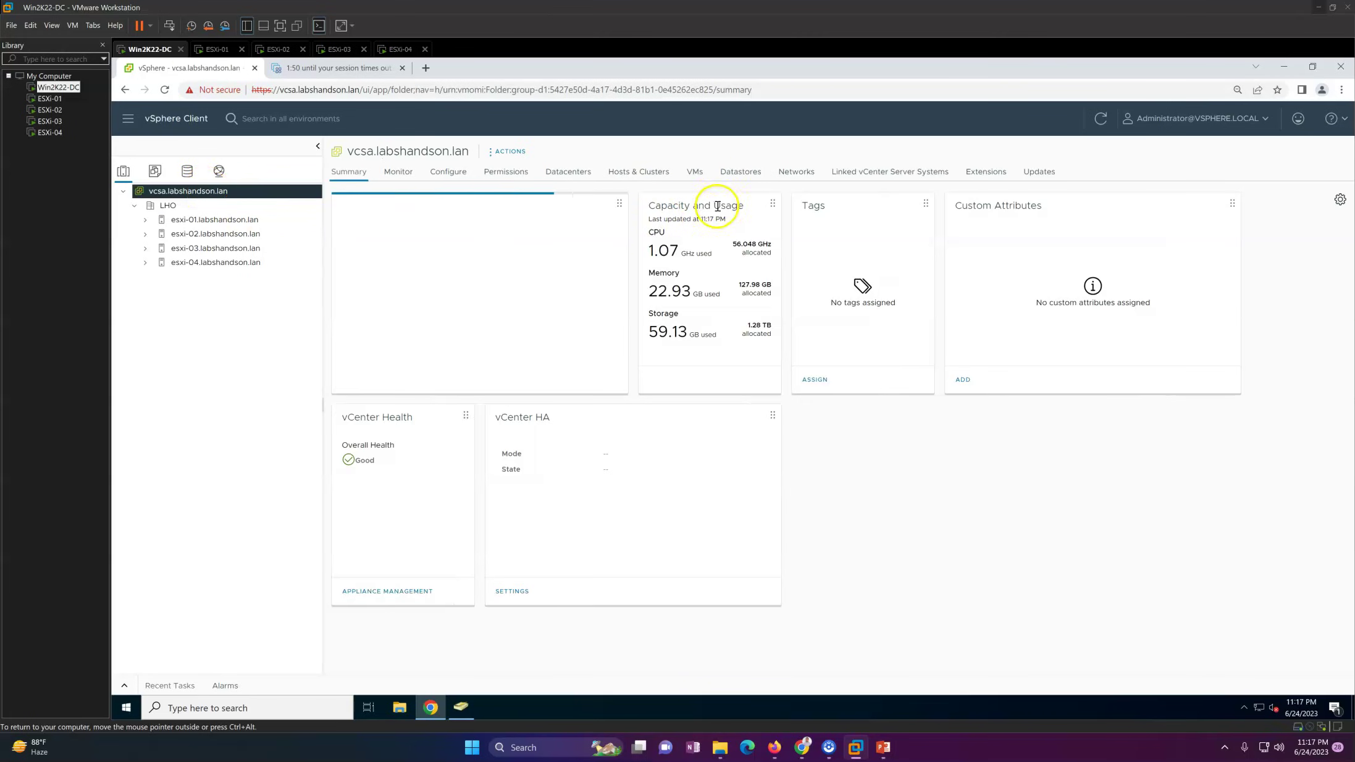
{"action": "left_click", "coordinate": [505, 173]}
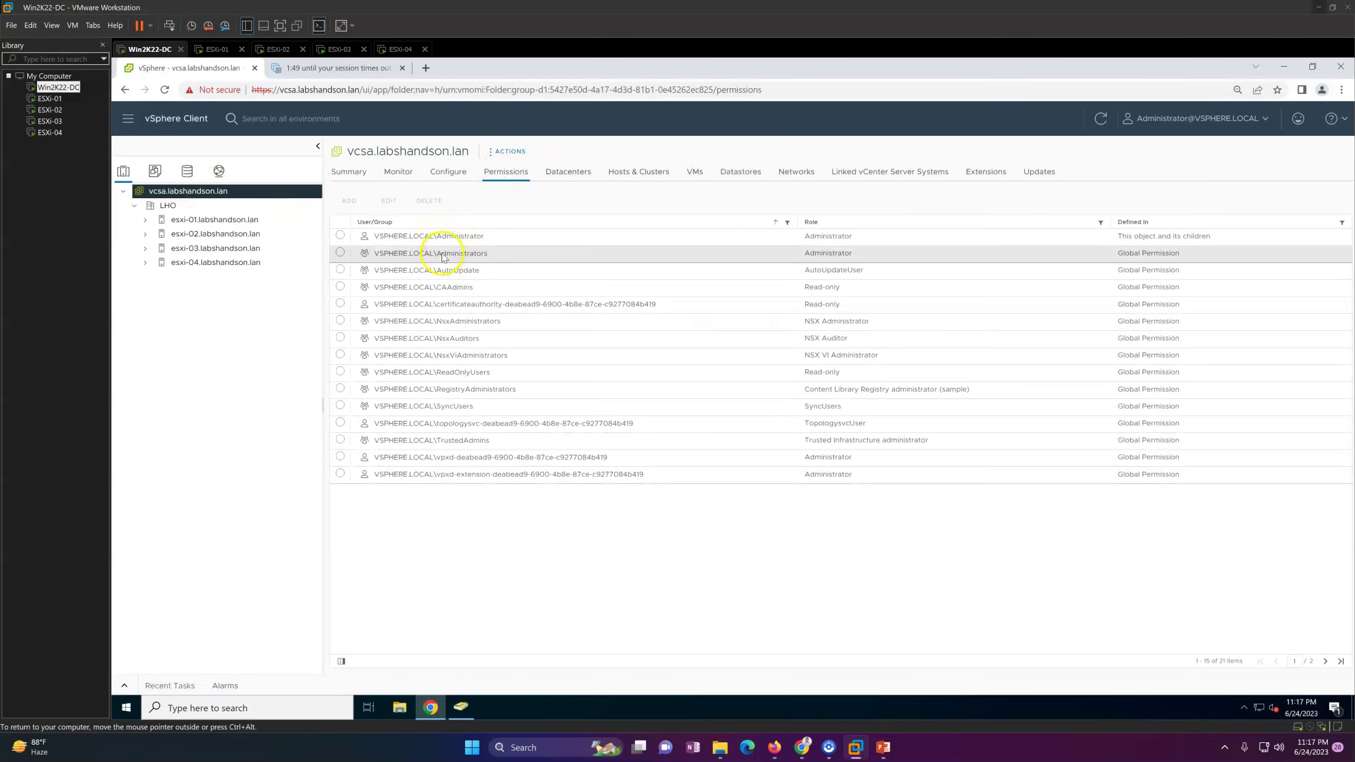
Step: Add LABSHANDSON.LAN\vCenter-Admin on vcsa with the Administrator role, propagating to children
{"action": "left_click", "coordinate": [432, 406]}
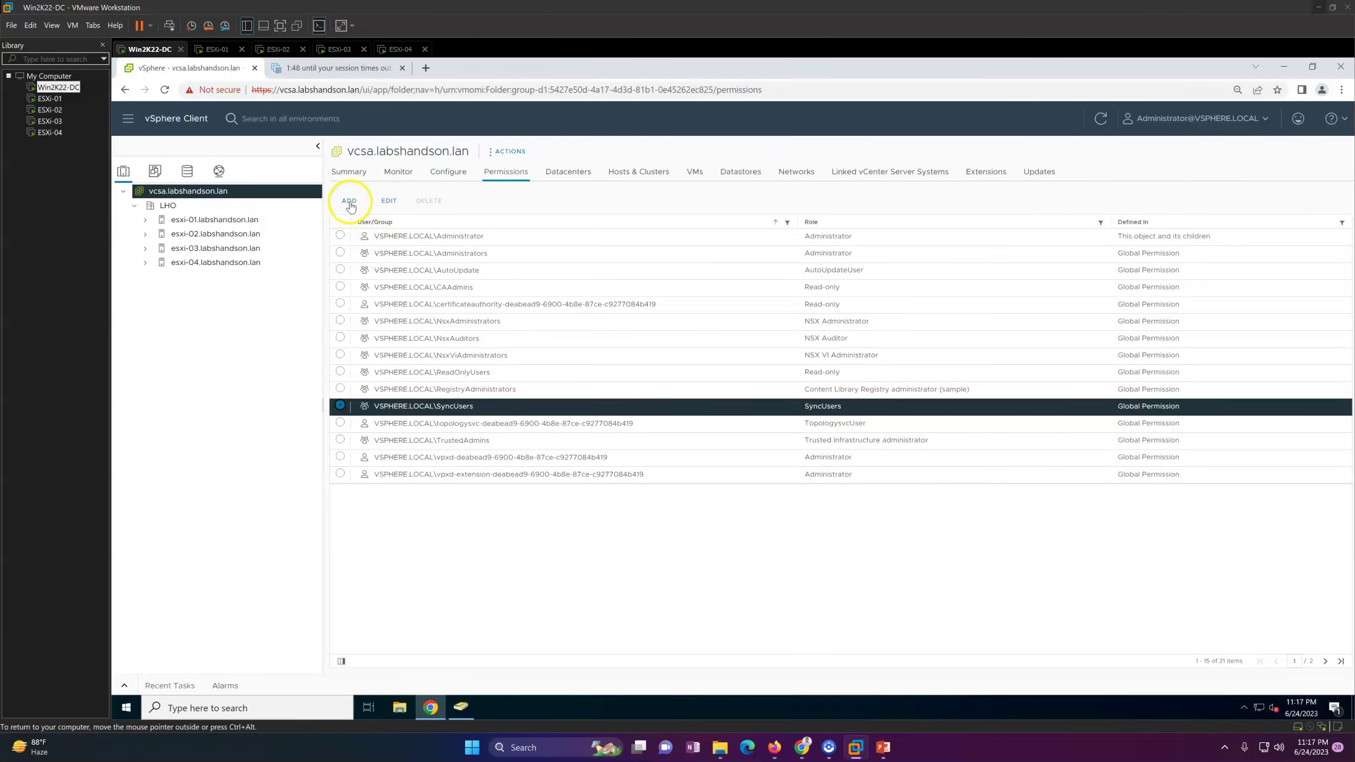
{"action": "left_click", "coordinate": [350, 202]}
{"action": "left_click", "coordinate": [758, 356]}
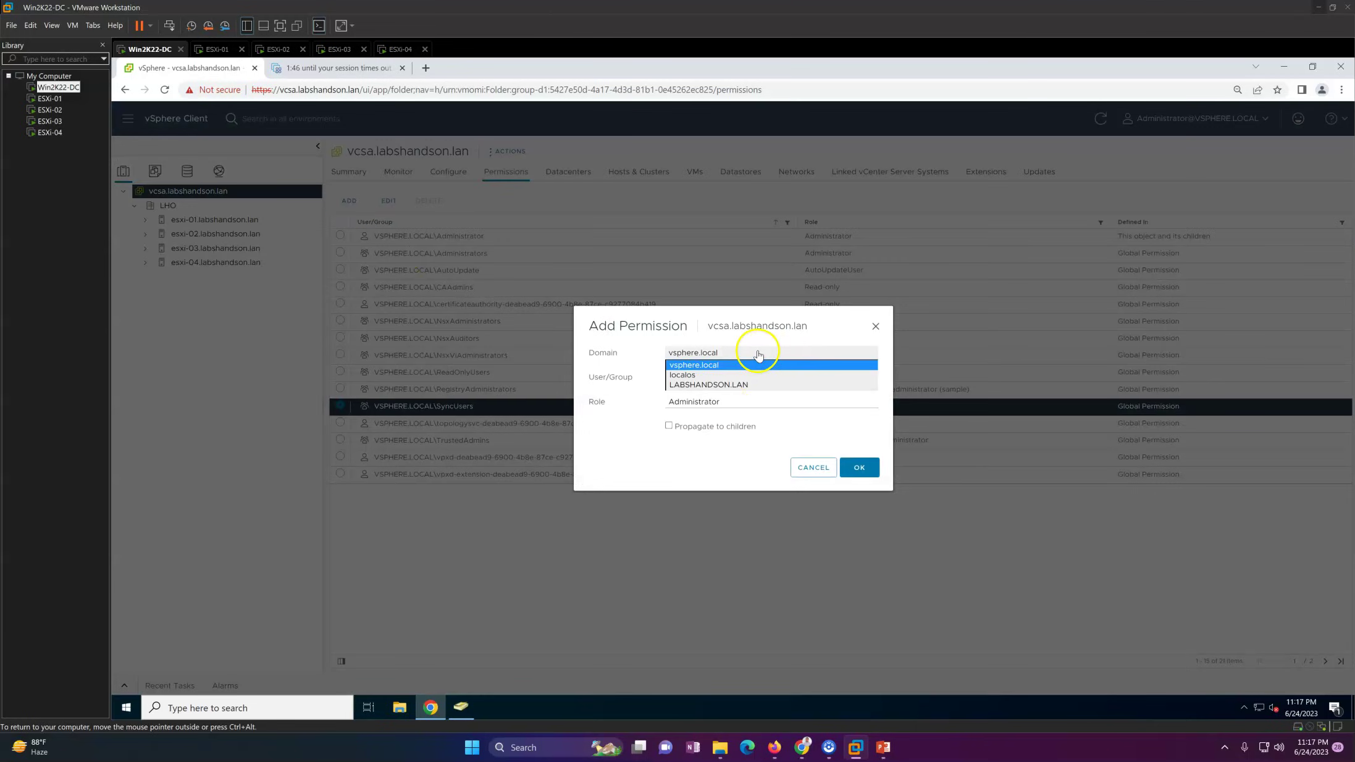
{"action": "left_click", "coordinate": [738, 385]}
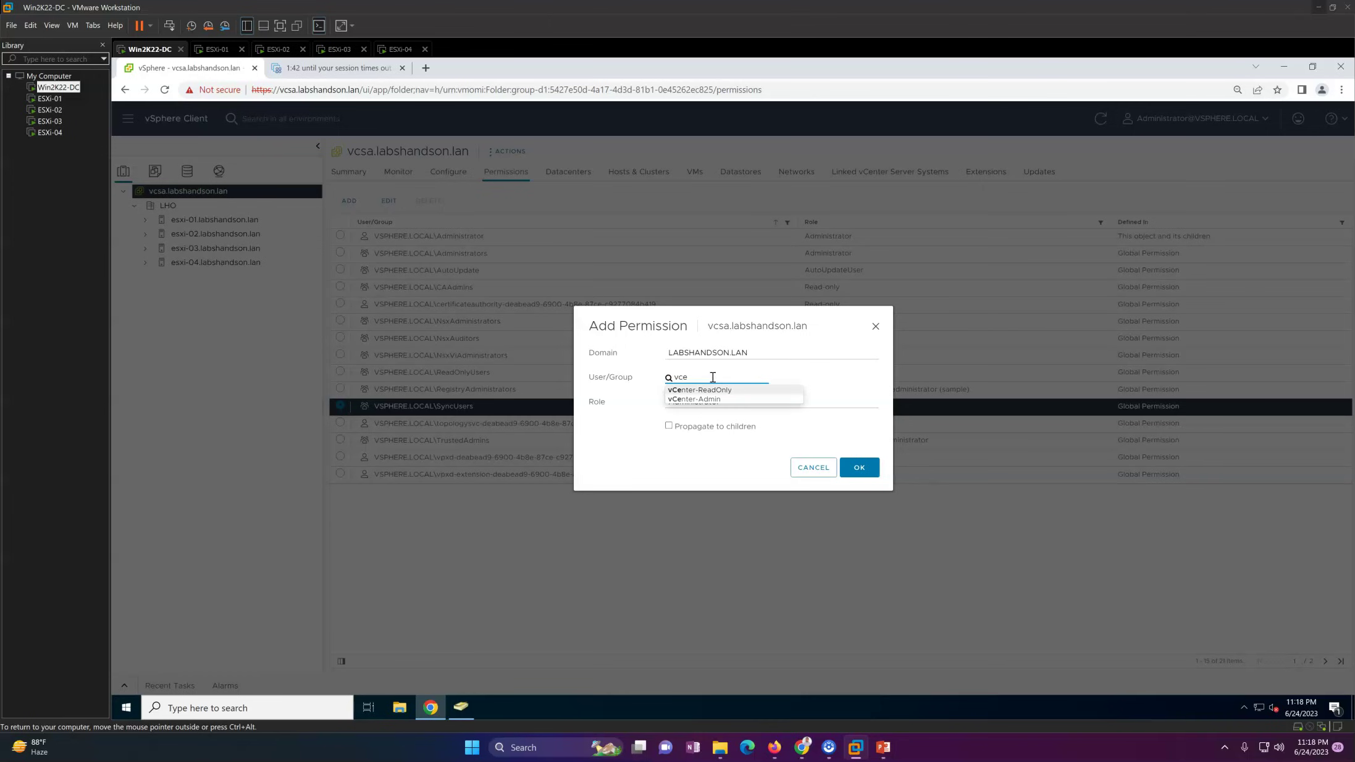
{"action": "left_click", "coordinate": [735, 400]}
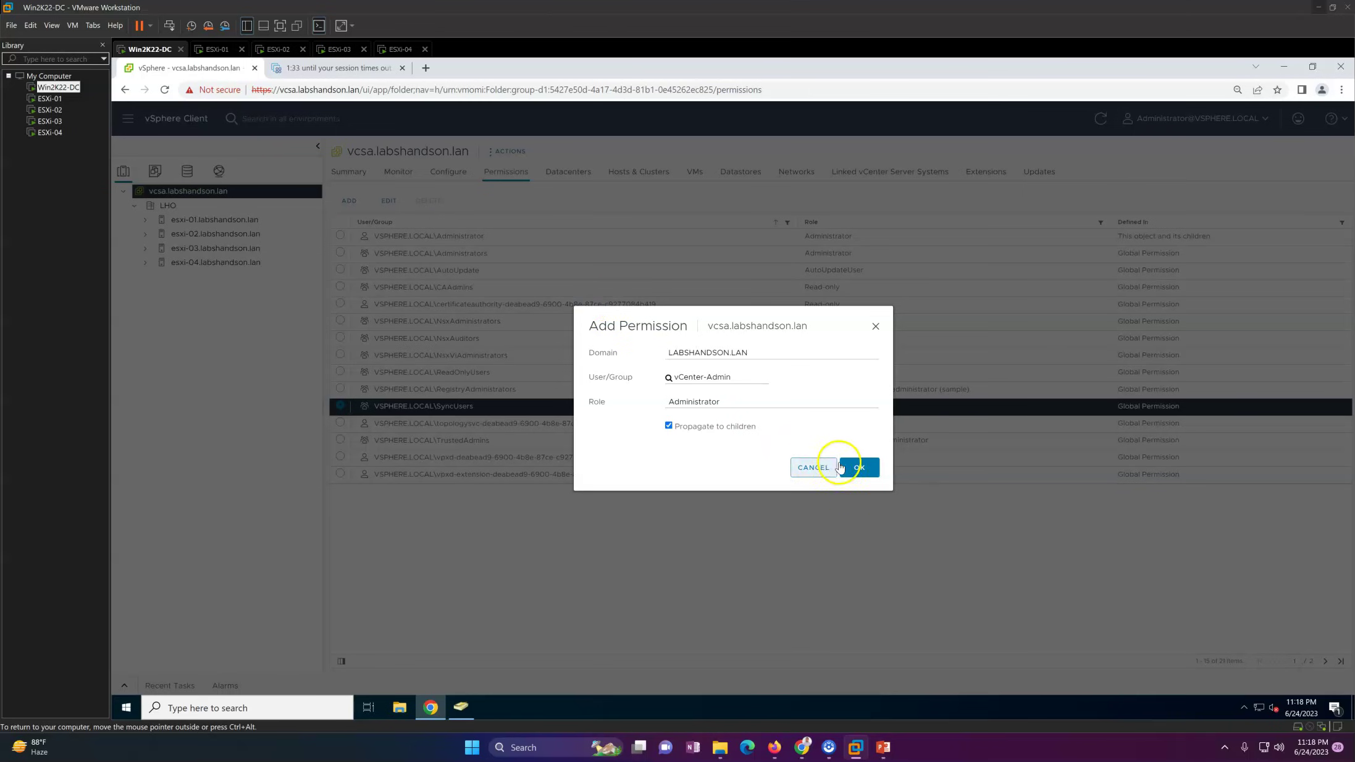
{"action": "left_click", "coordinate": [857, 468]}
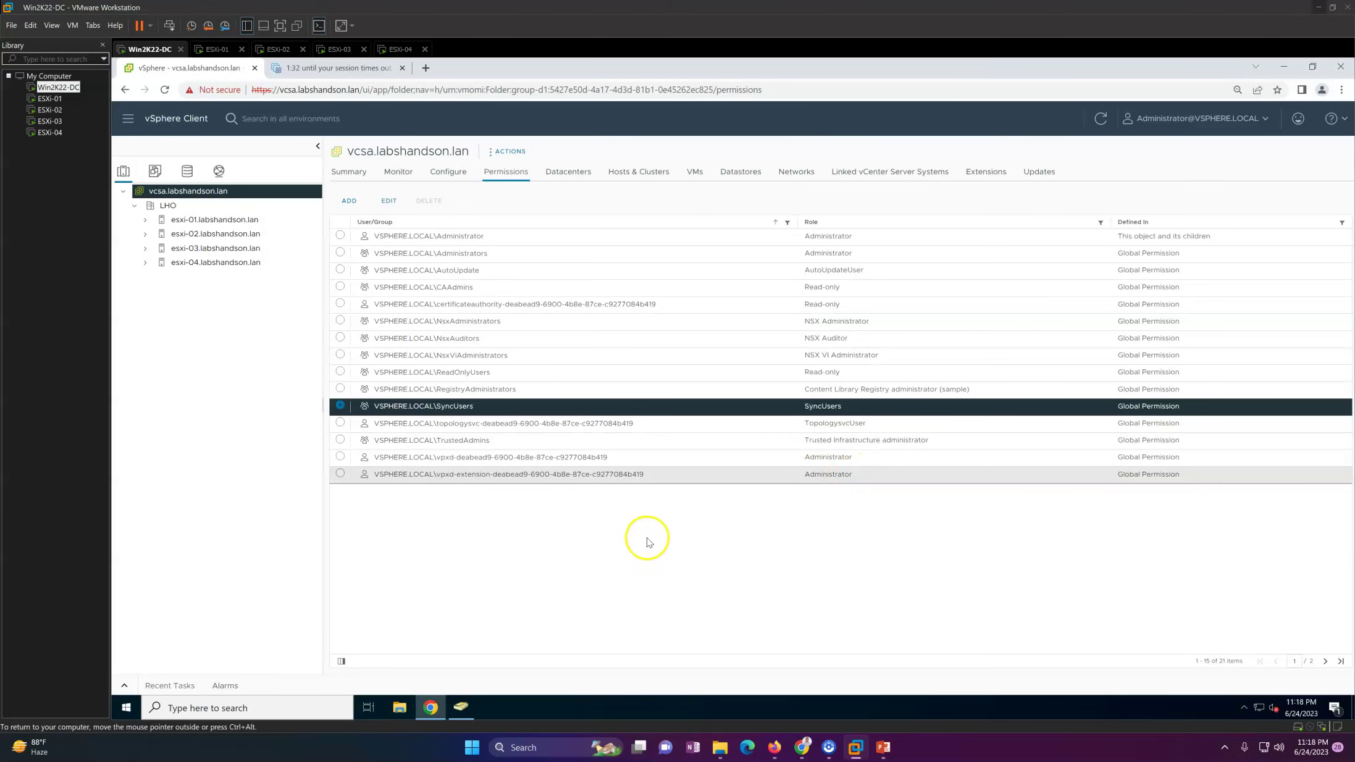
{"action": "left_click", "coordinate": [502, 237]}
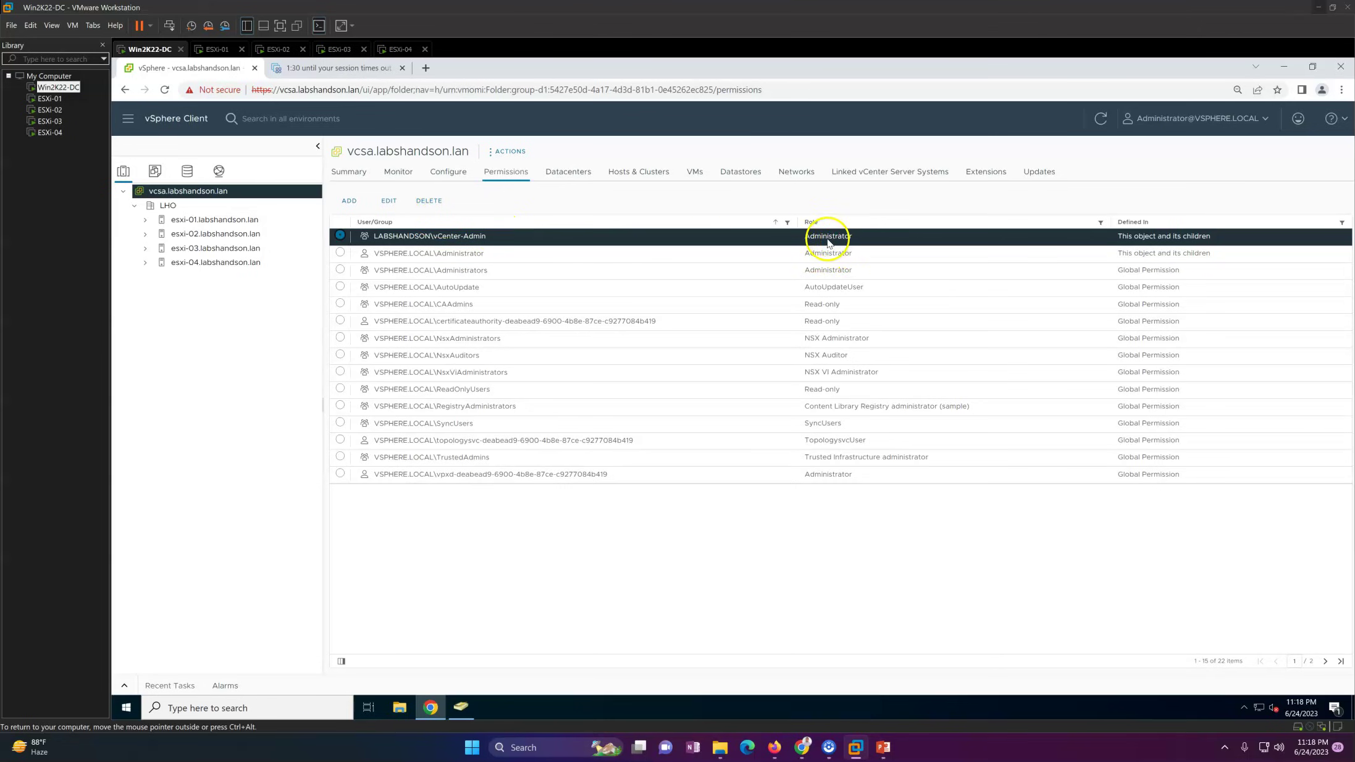
Step: Add LABSHANDSON.LAN\vCenter-ReadOnly on vcsa with the Read-only role, then review both group entries
{"action": "left_click", "coordinate": [349, 200]}
{"action": "left_click", "coordinate": [749, 354]}
{"action": "left_click", "coordinate": [734, 384]}
{"action": "left_click", "coordinate": [707, 377]}
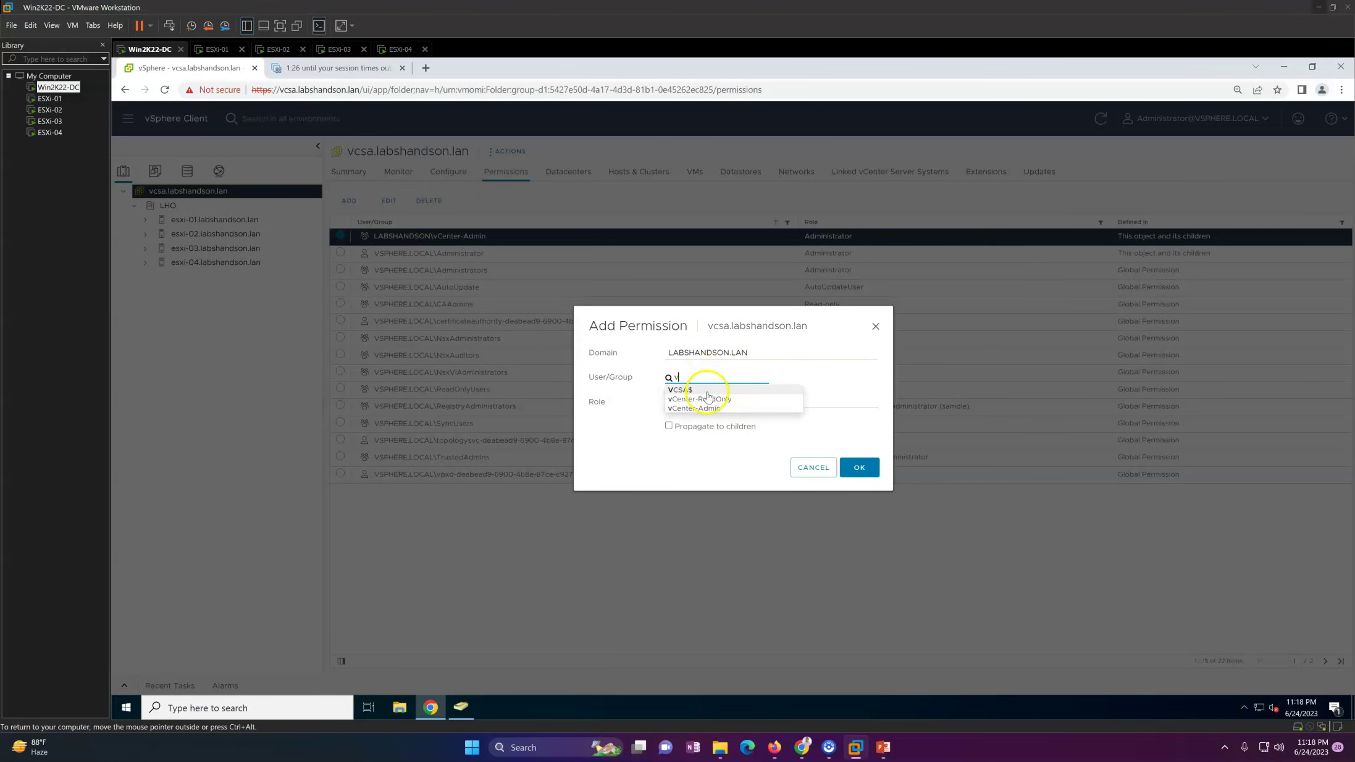
{"action": "left_click", "coordinate": [701, 408]}
{"action": "left_click", "coordinate": [734, 378]}
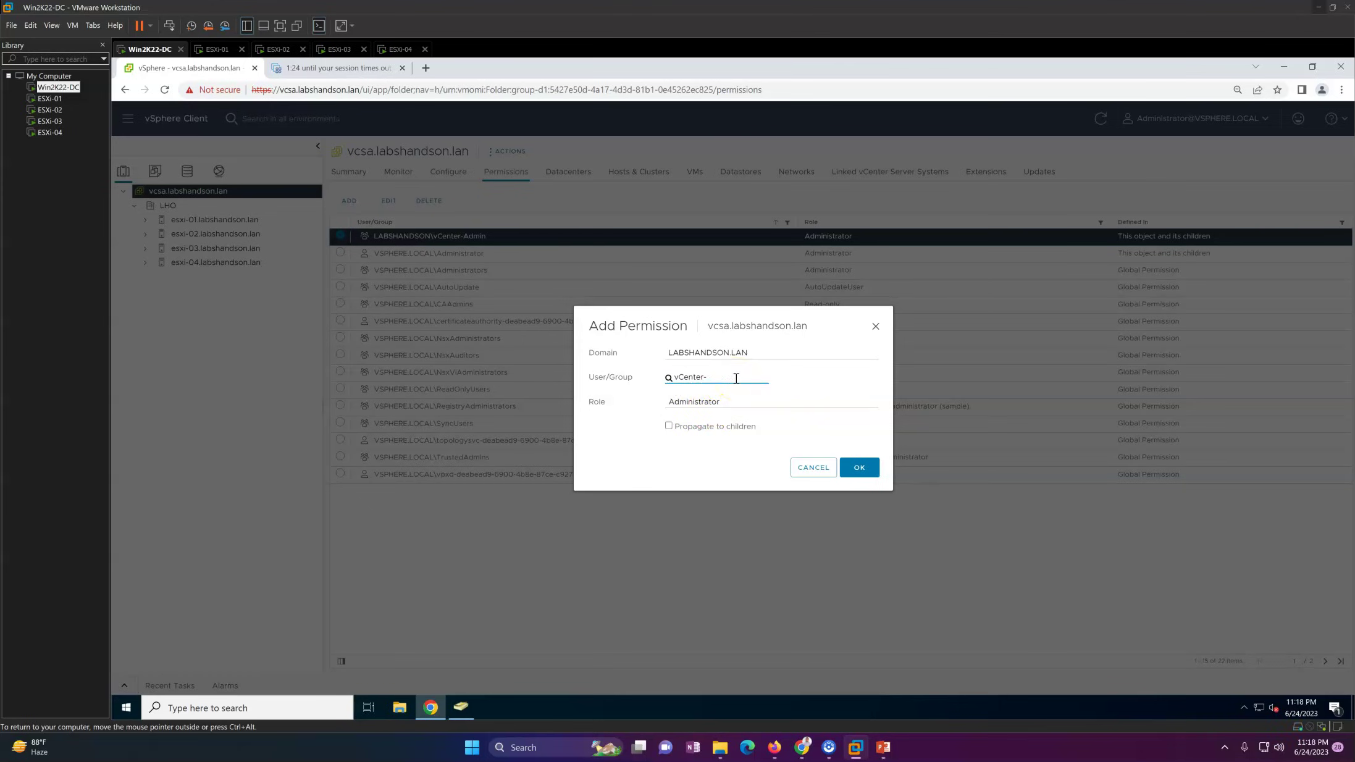
{"action": "type", "text": "re"}
{"action": "left_click", "coordinate": [738, 389]}
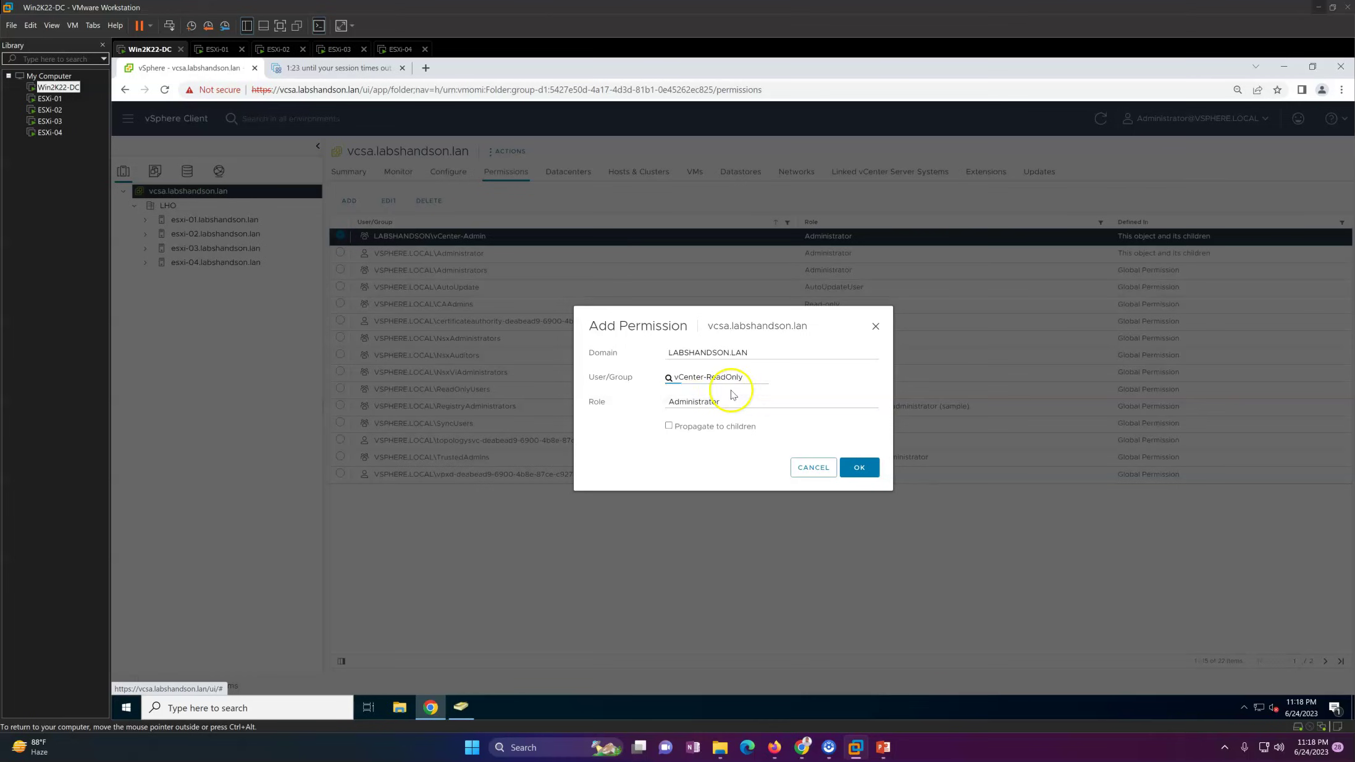
{"action": "left_click", "coordinate": [711, 402]}
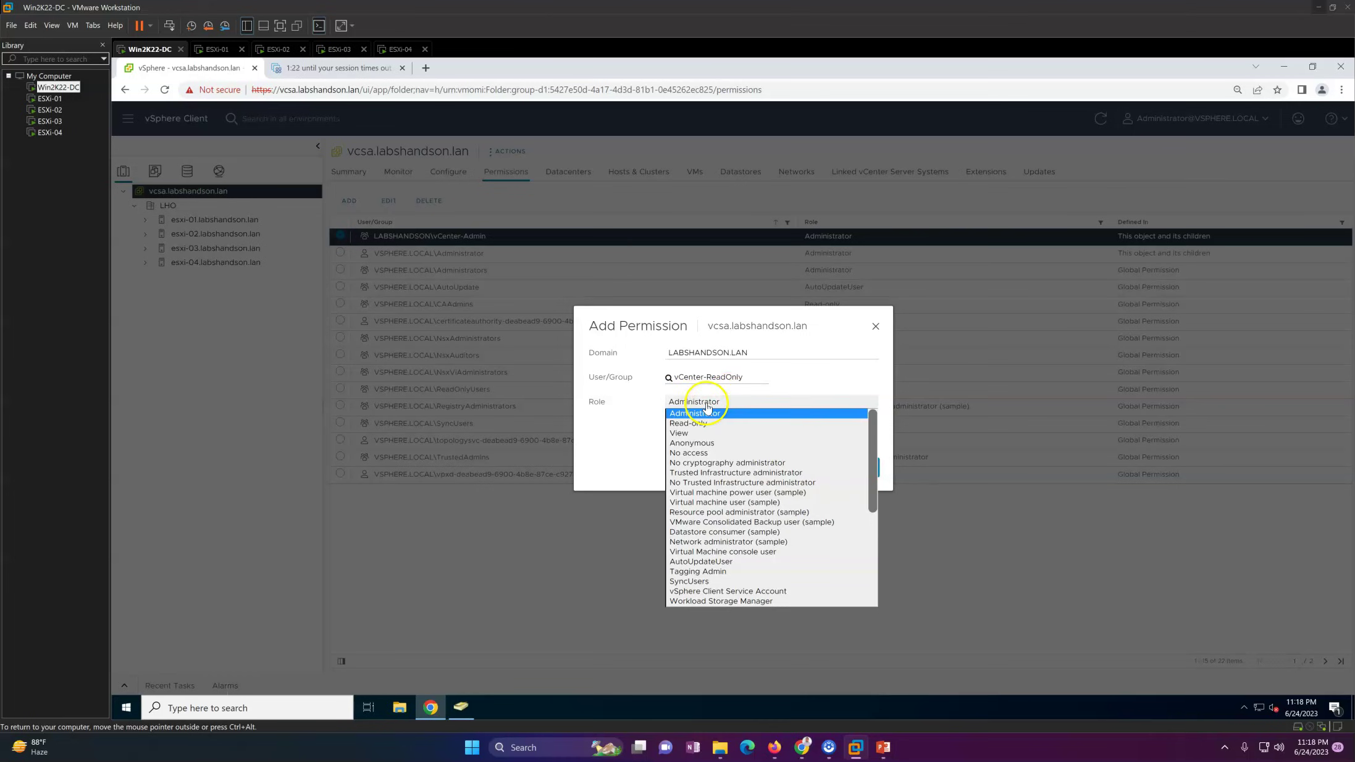
{"action": "left_click", "coordinate": [700, 424]}
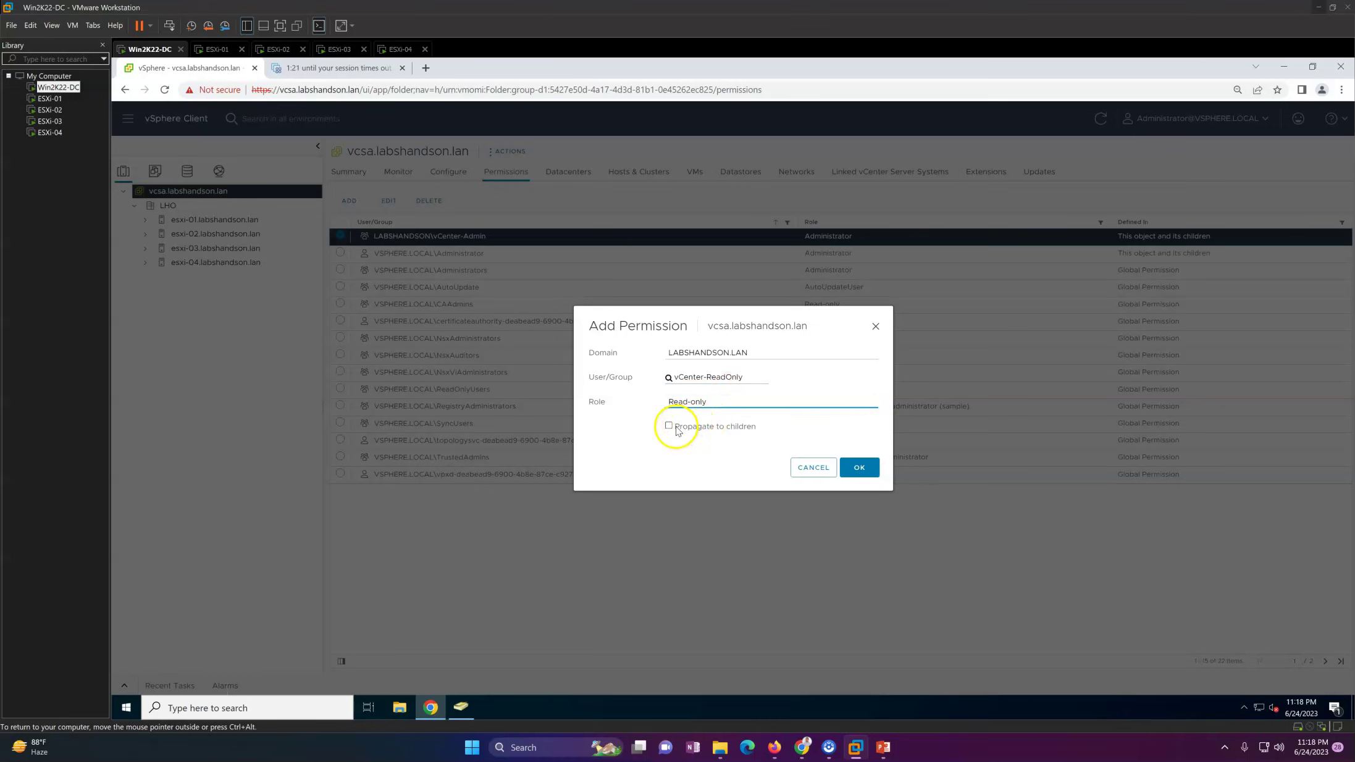
{"action": "left_click", "coordinate": [858, 469]}
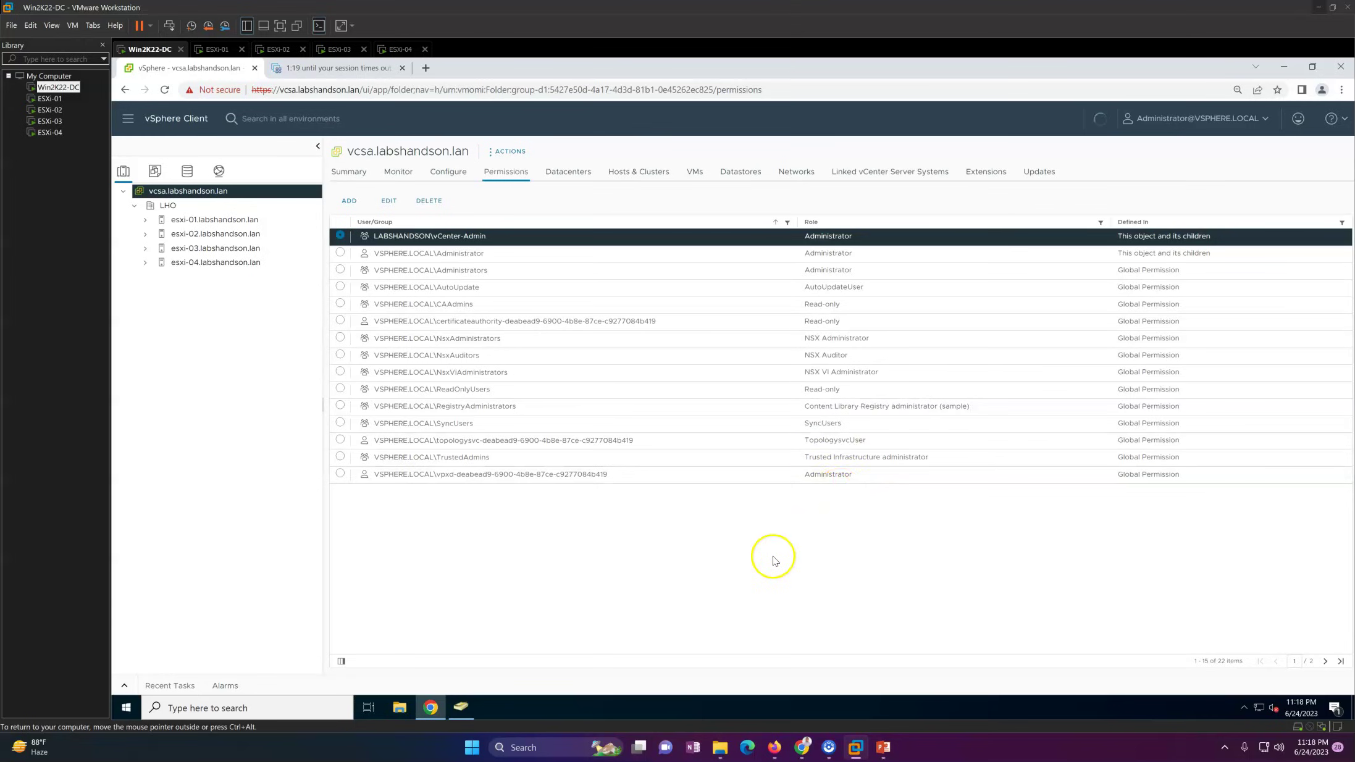
{"action": "left_click", "coordinate": [500, 236]}
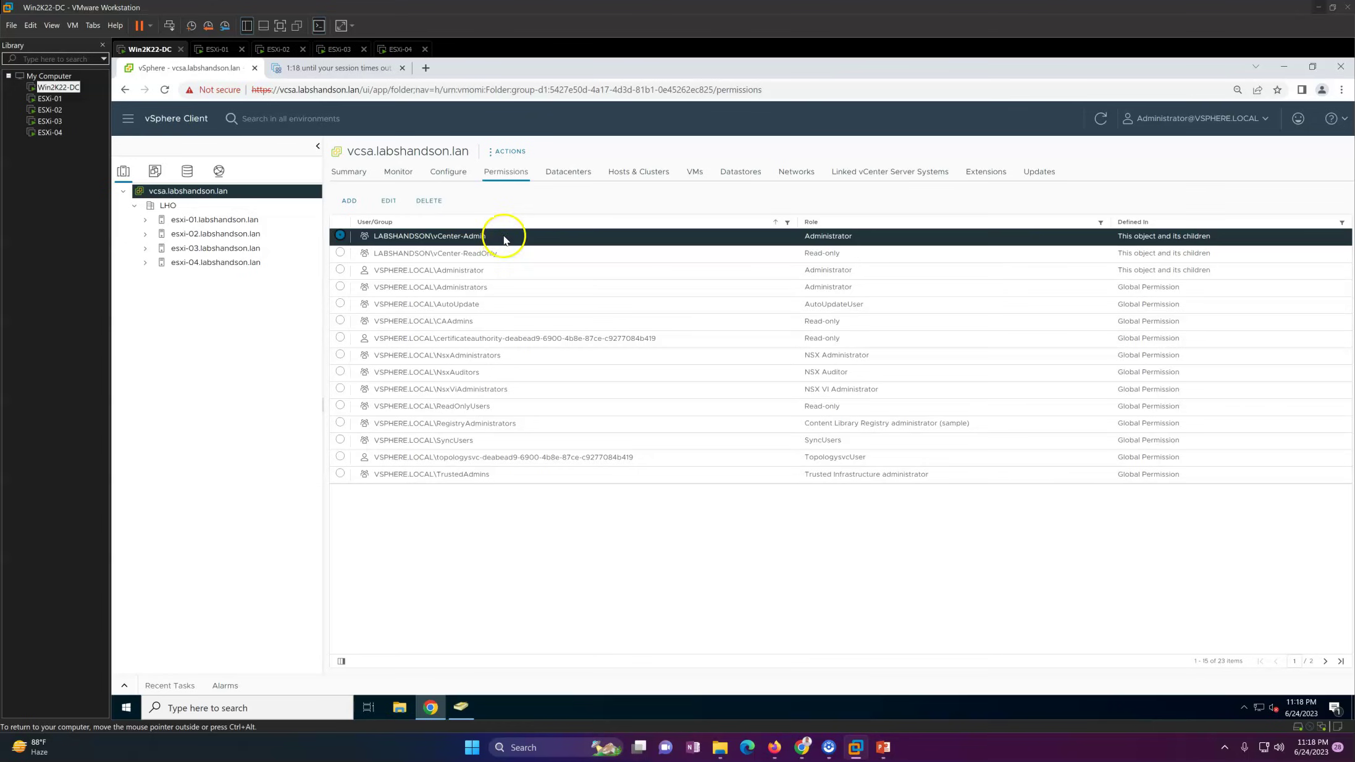
{"action": "left_click", "coordinate": [502, 254]}
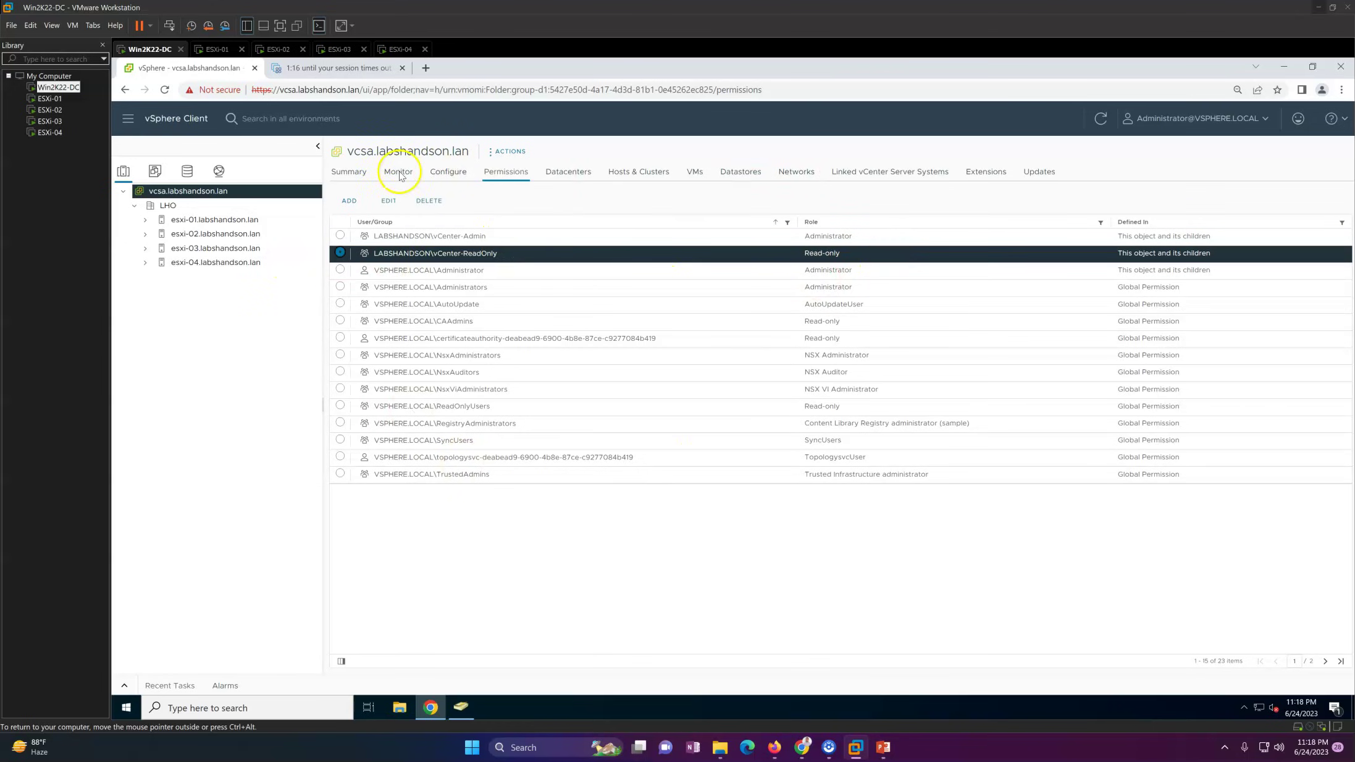
Step: Log out of the vSphere administrator session from the vCenter summary page
{"action": "left_click", "coordinate": [346, 178]}
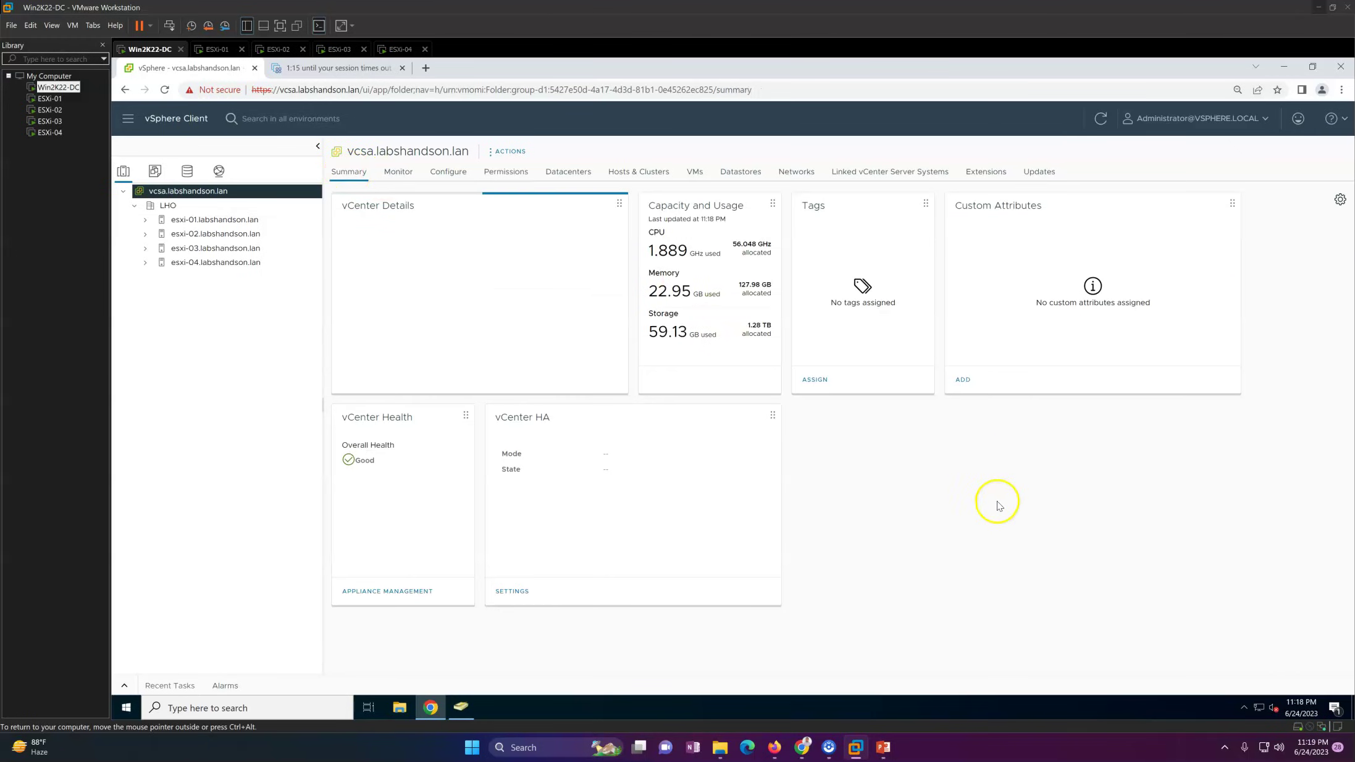
{"action": "left_click", "coordinate": [1248, 119]}
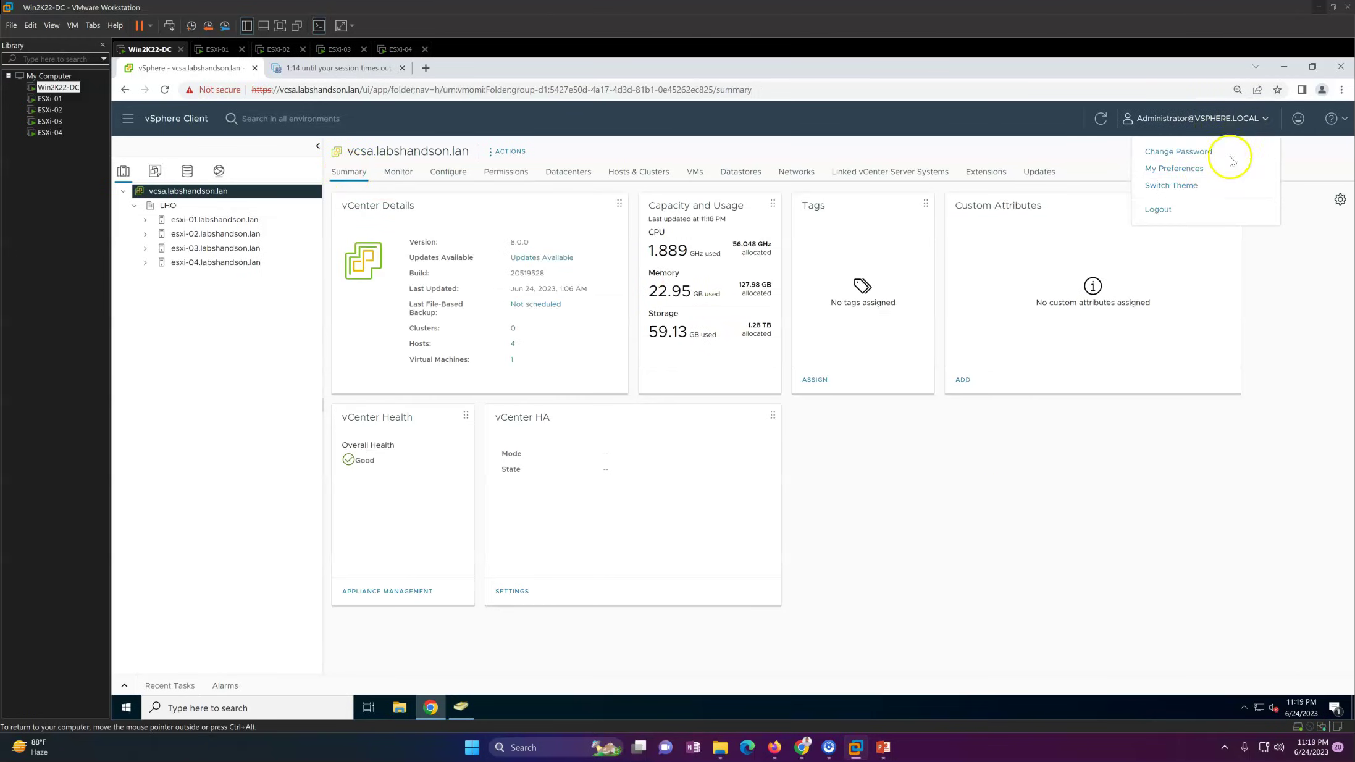
{"action": "left_click", "coordinate": [1183, 210]}
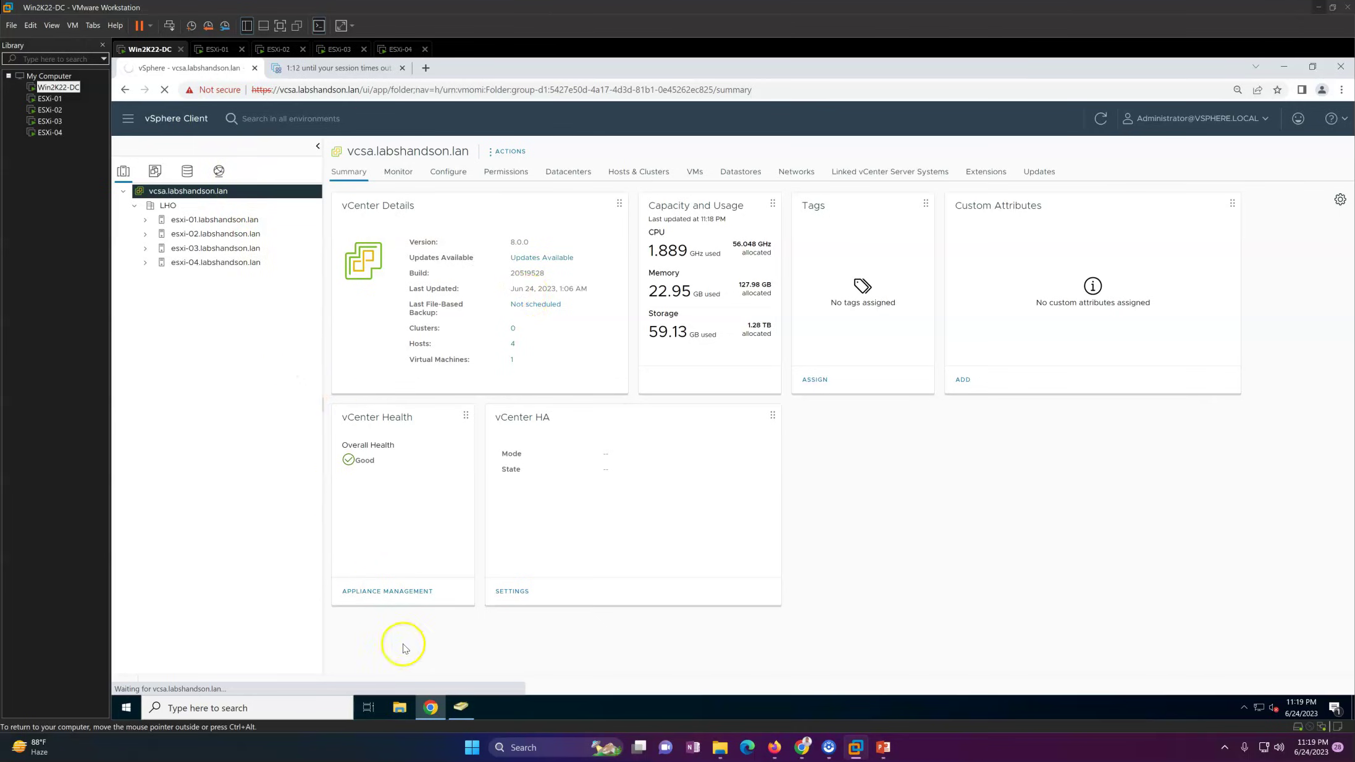
Step: In Active Directory Users and Computers, view the vCenter-Admin group's members
{"action": "left_click", "coordinate": [457, 708]}
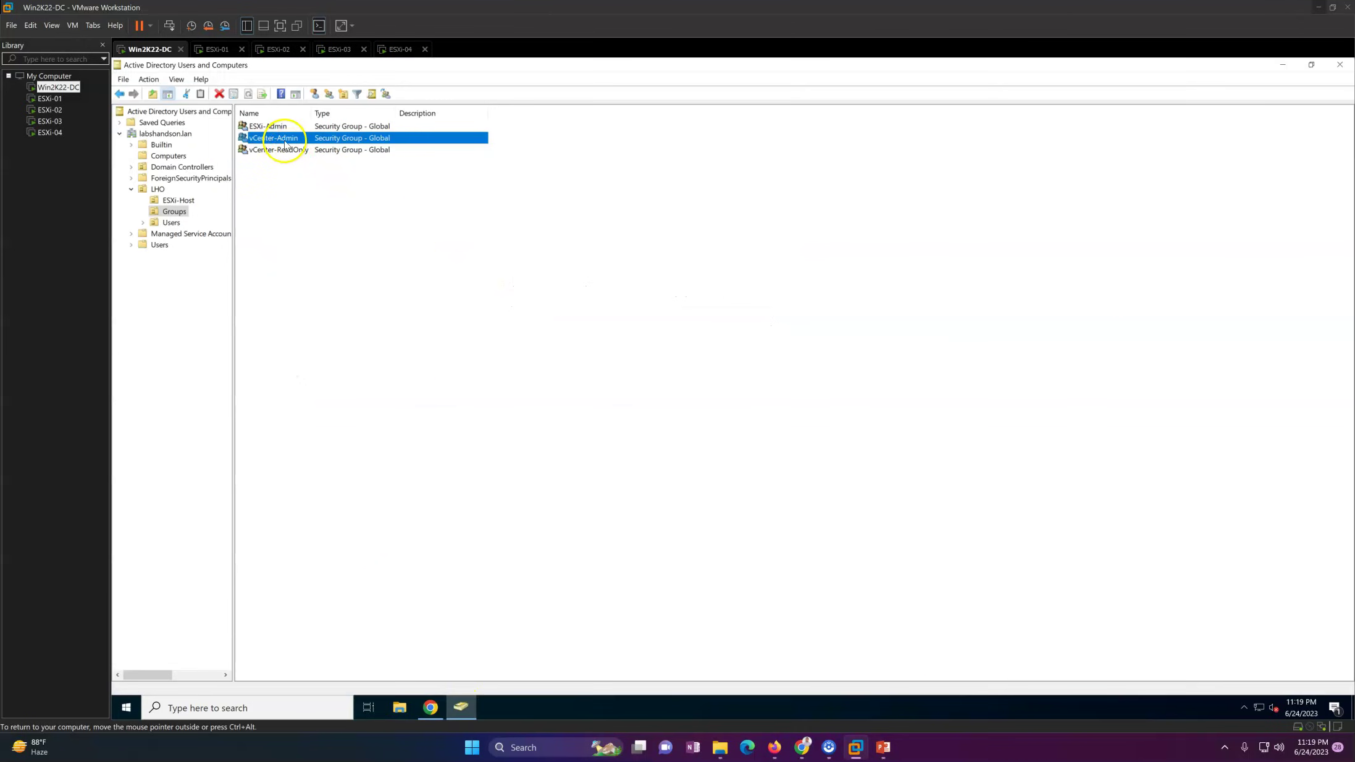
{"action": "double_click", "coordinate": [286, 144]}
{"action": "left_click", "coordinate": [661, 263]}
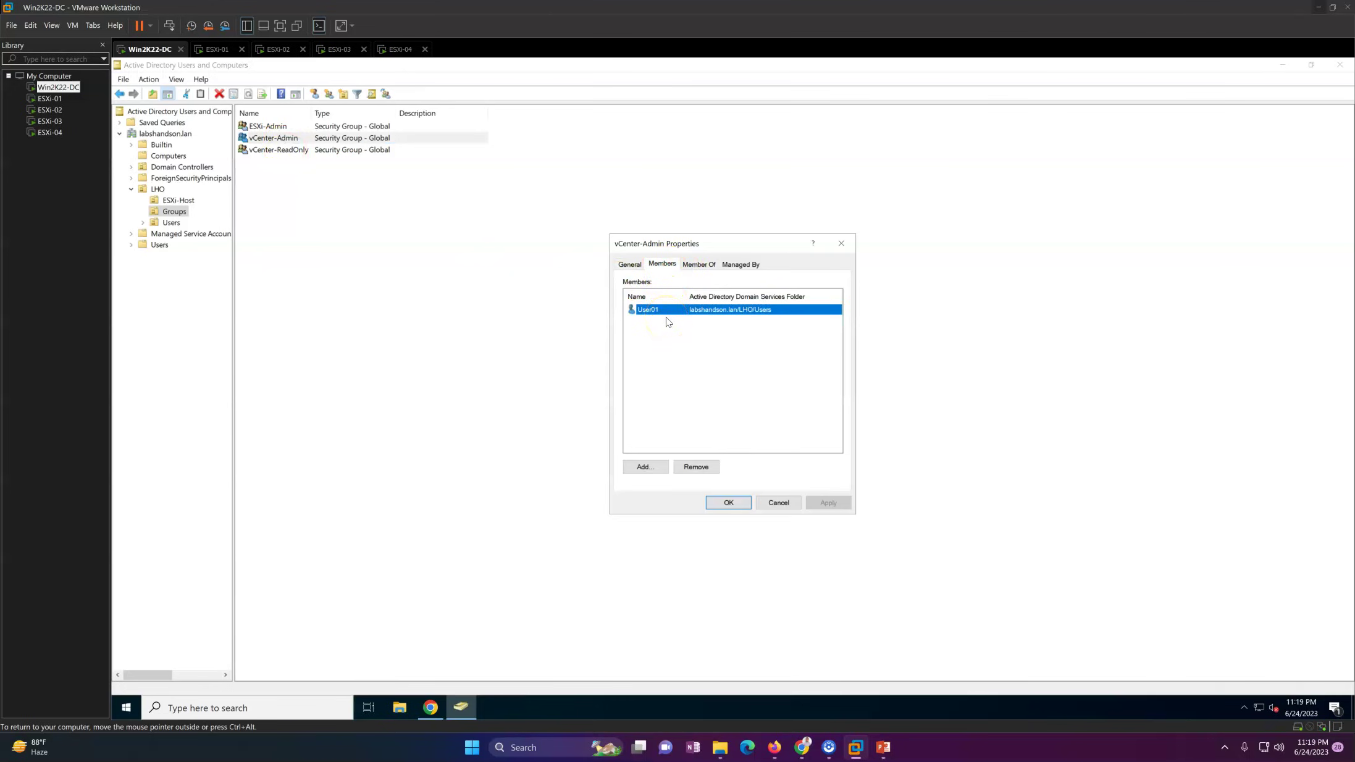
{"action": "key", "text": "Escape"}
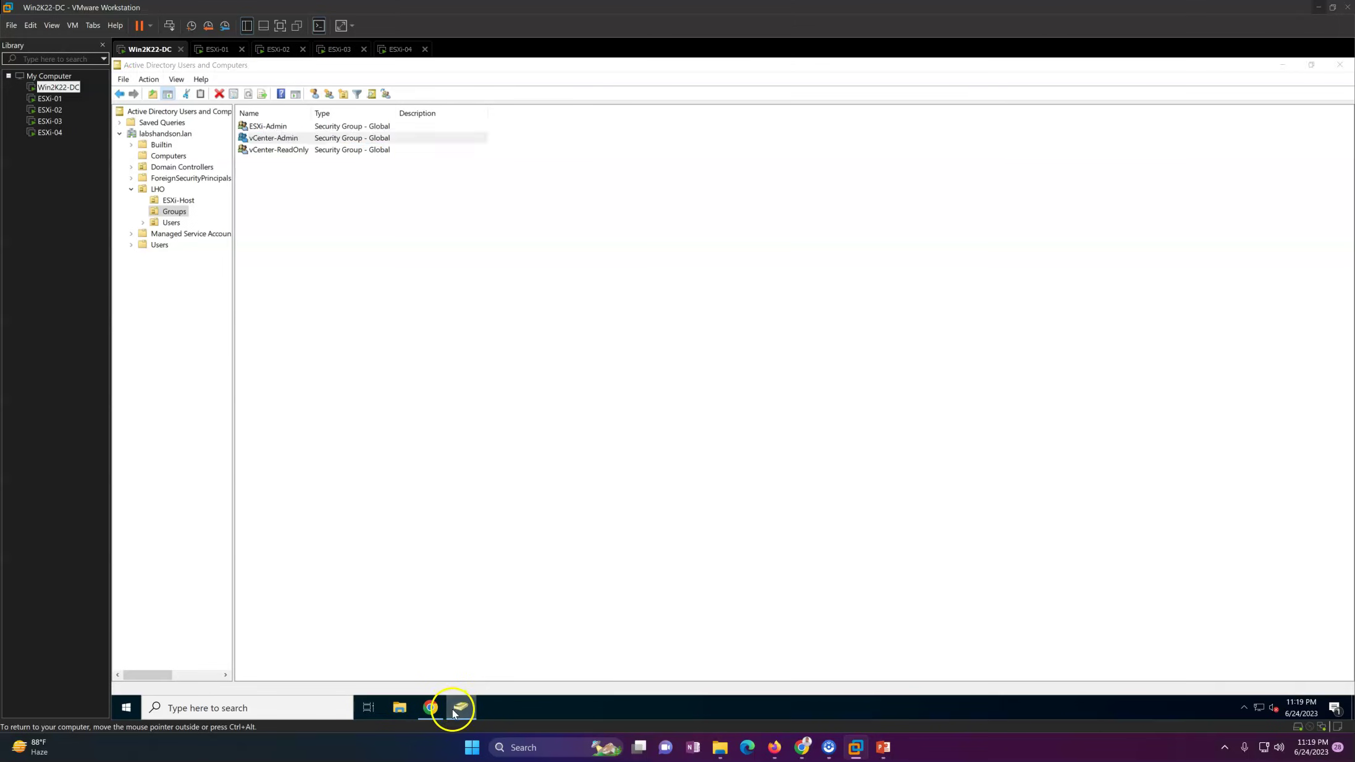
Step: Sign in to vSphere with the domain test user's account, re-entering the rejected password
{"action": "left_click", "coordinate": [460, 707]}
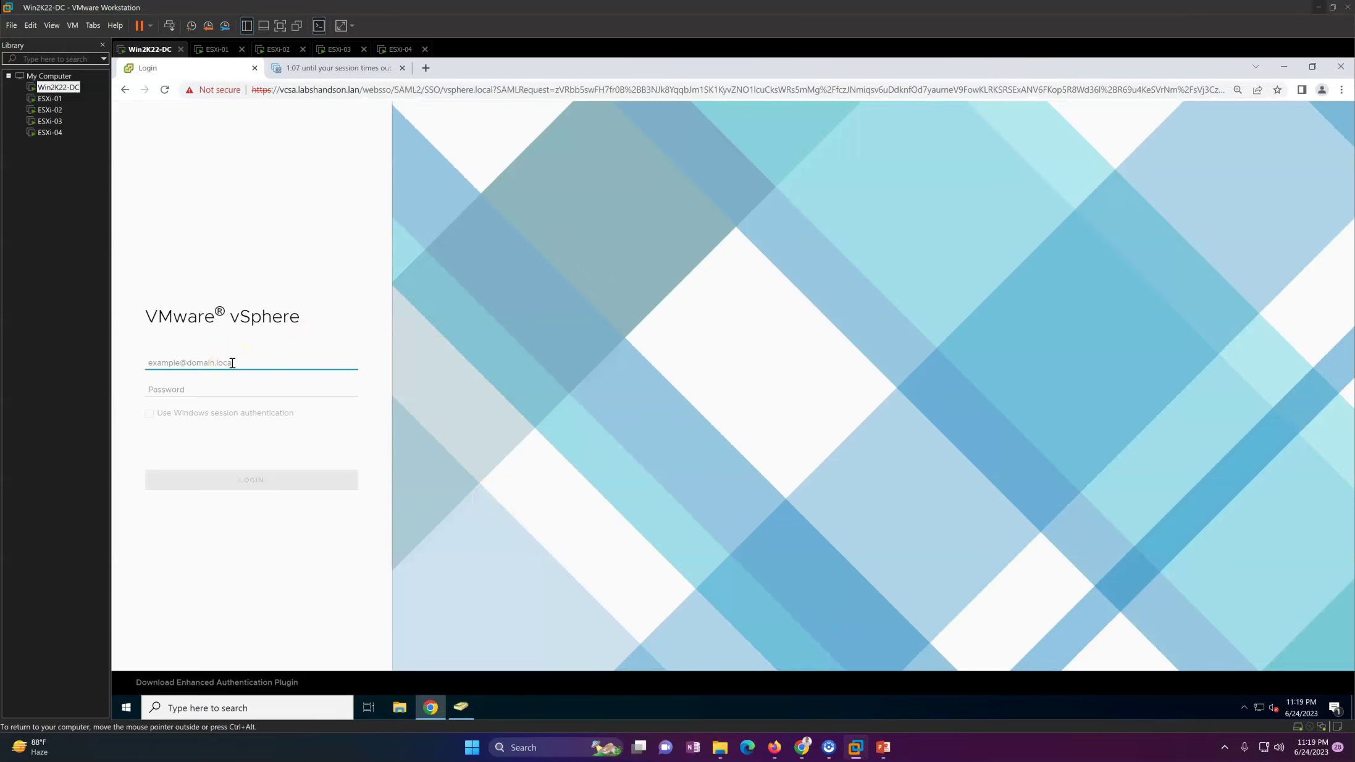
{"action": "type", "text": "User01@labs"}
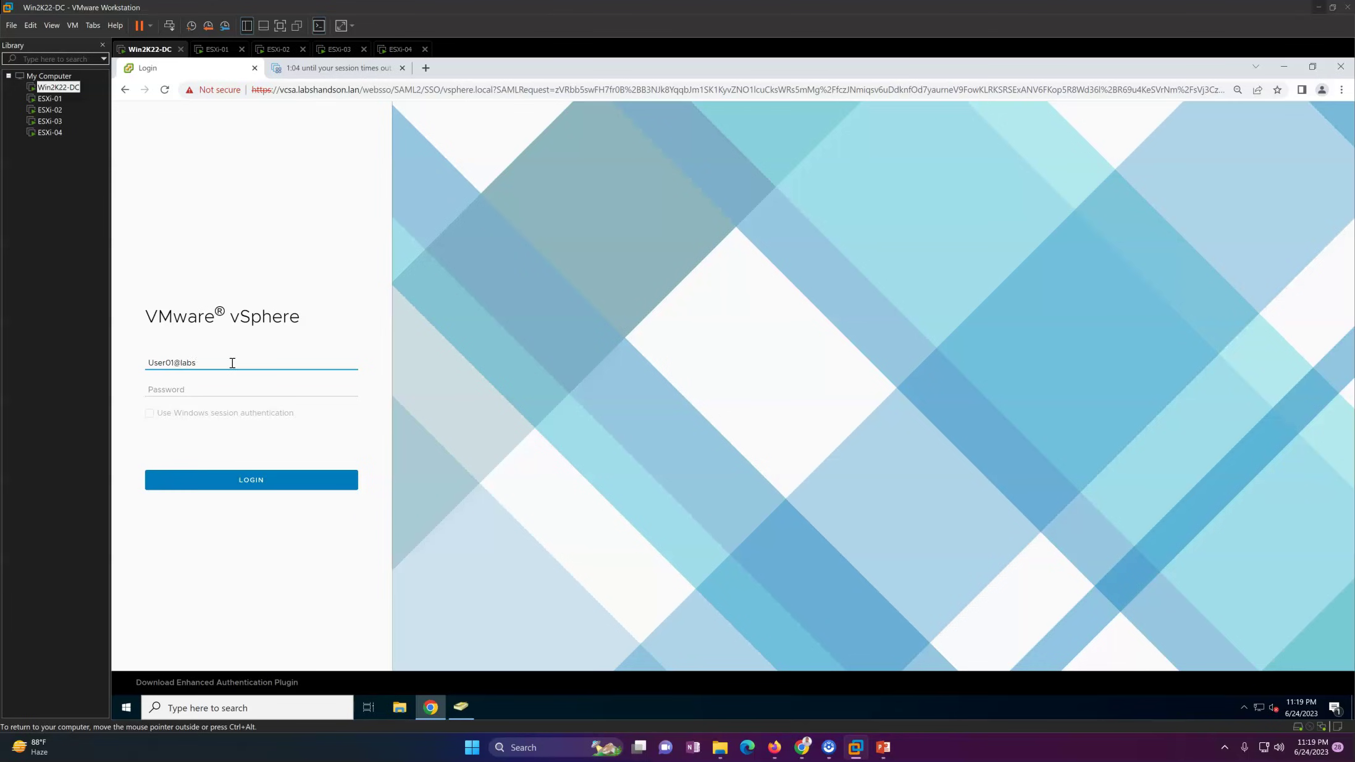
{"action": "key", "text": "Tab"}
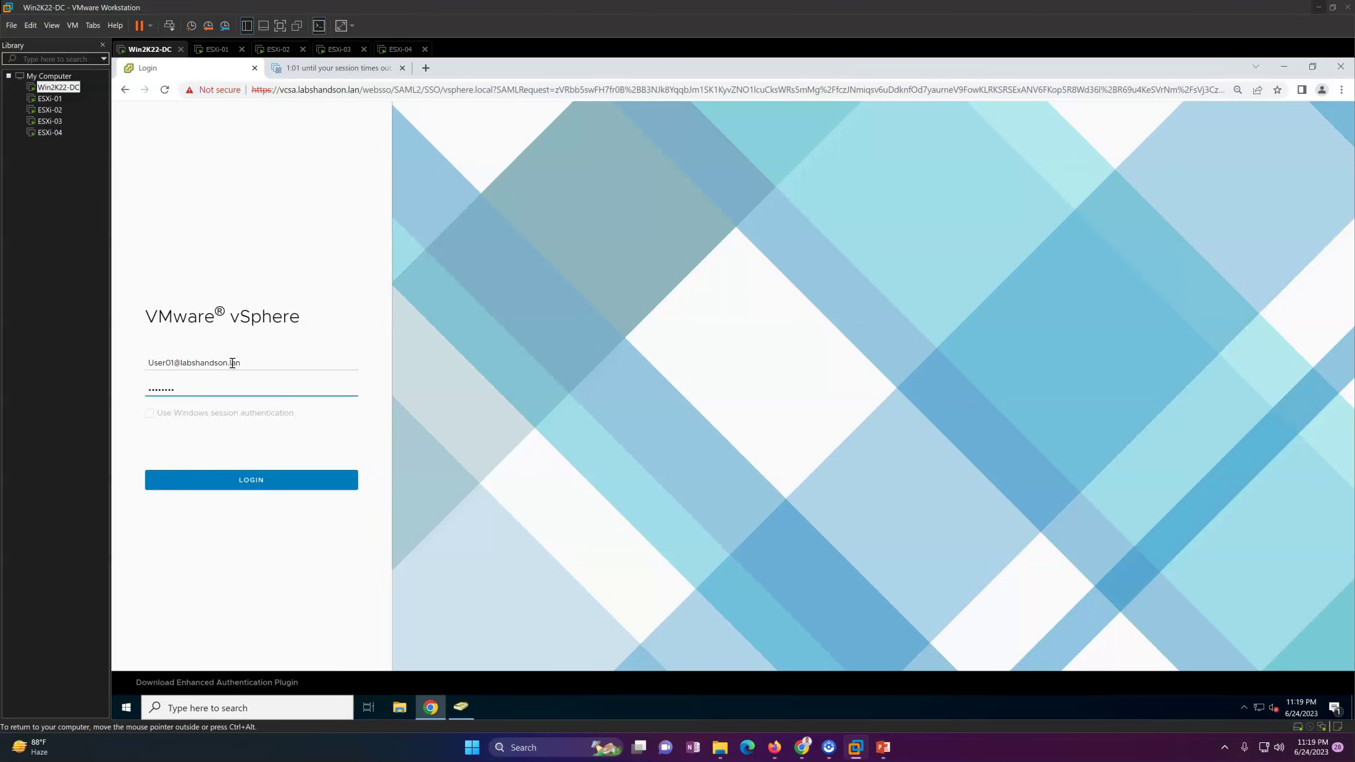
{"action": "key", "text": "Return"}
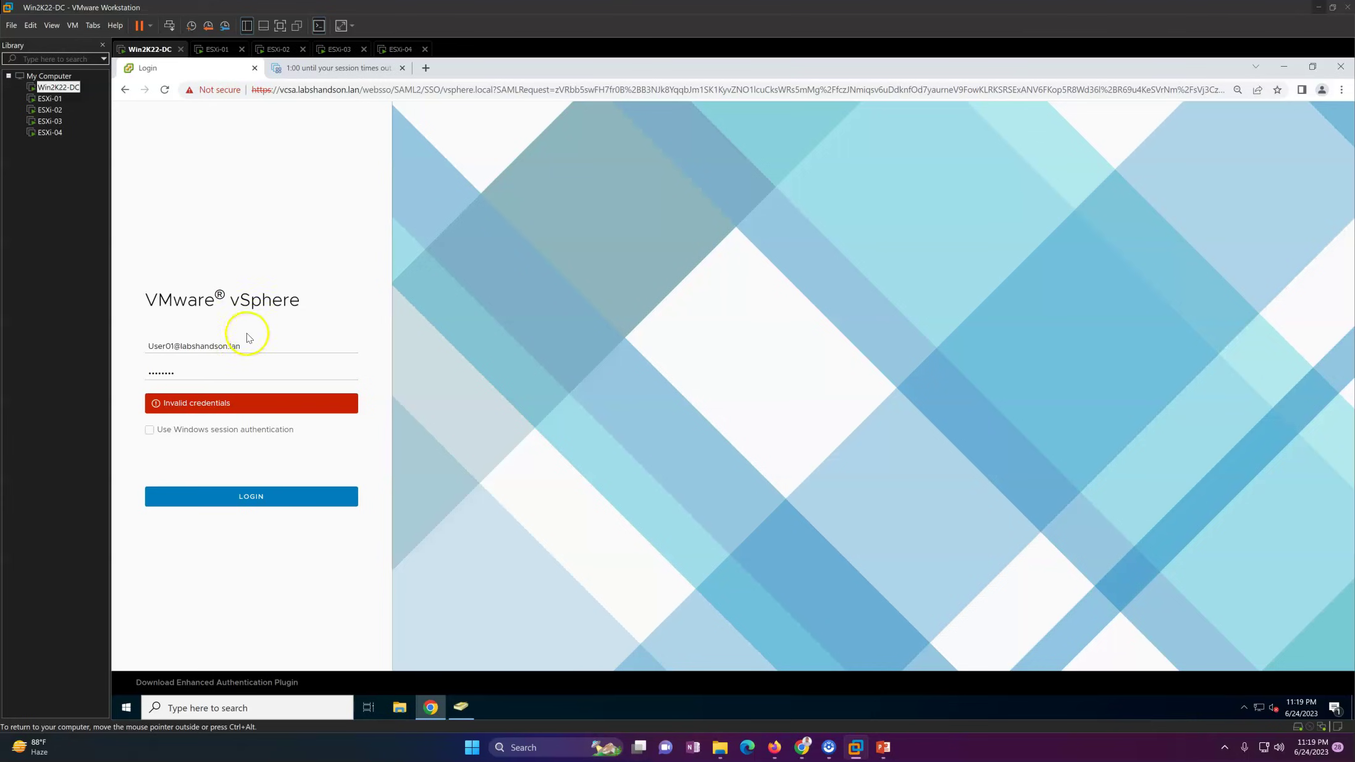
{"action": "left_click_drag", "start_coordinate": [185, 375], "coordinate": [111, 381]}
{"action": "type", "text": "•"}
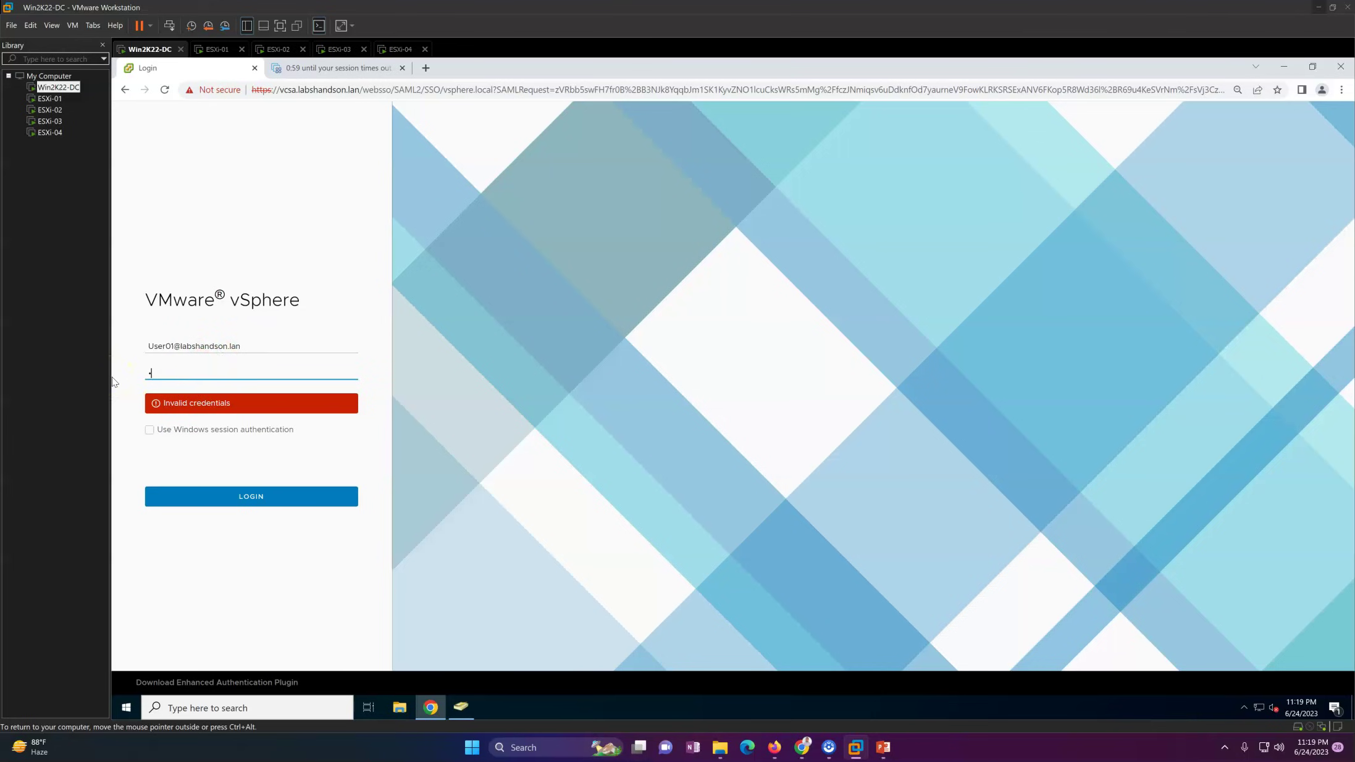
{"action": "key", "text": "Return"}
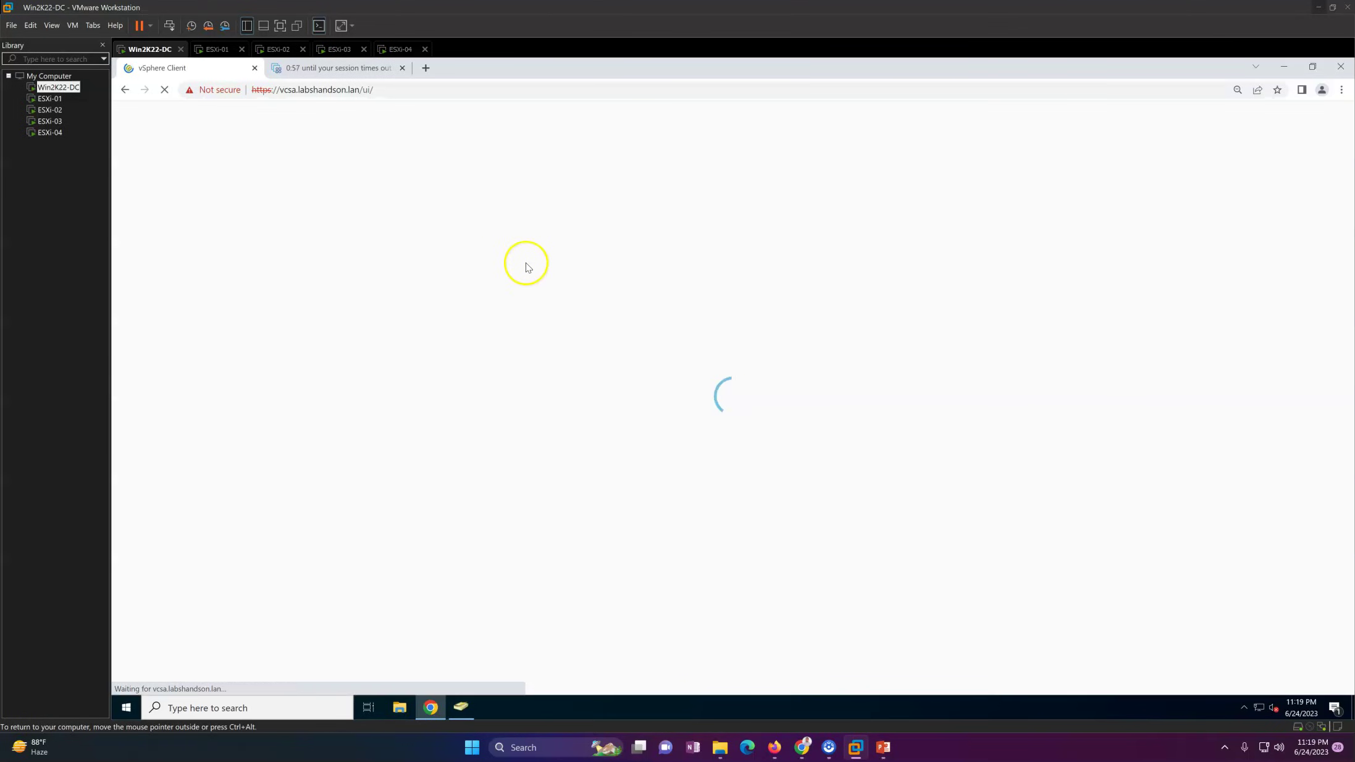
Step: Expand vcsa and LHO, dismiss the license banner, and view LHO's inherited group permissions
{"action": "left_click", "coordinate": [333, 67]}
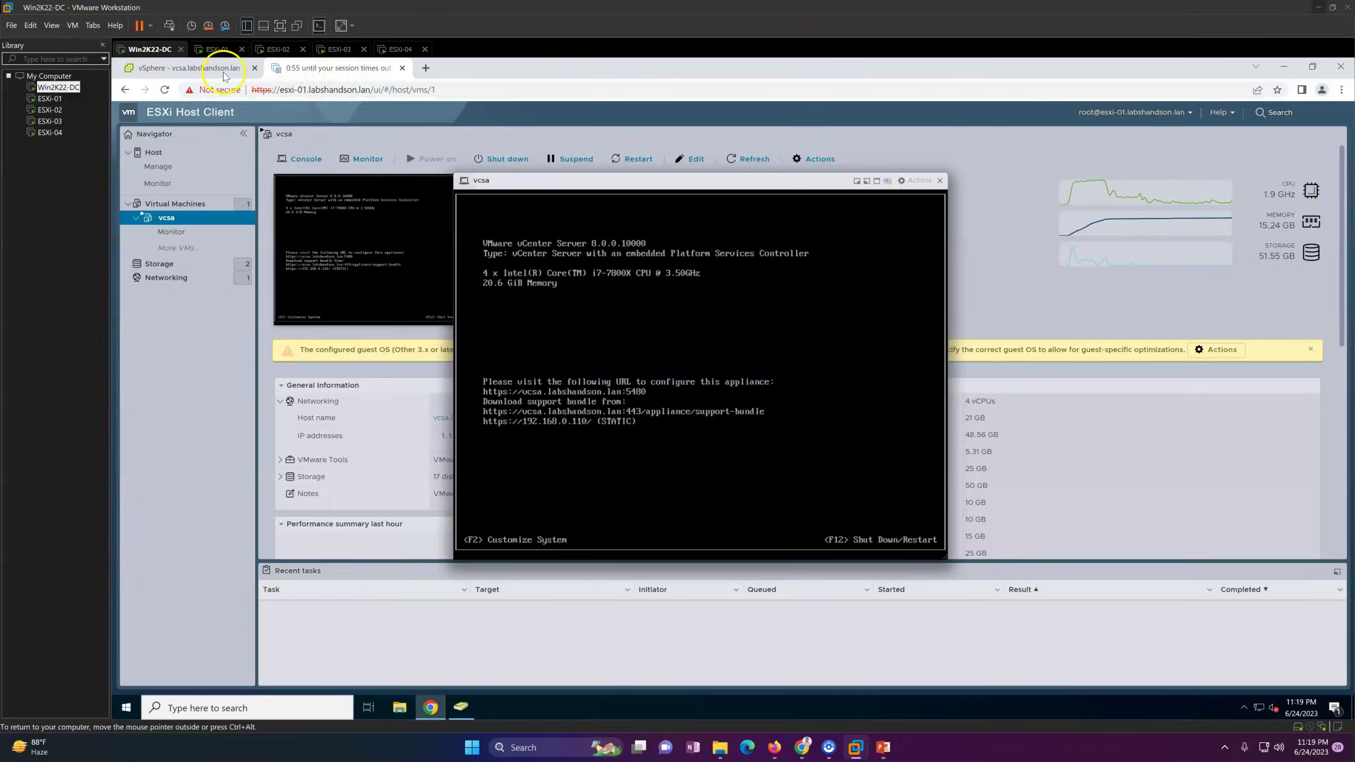
{"action": "left_click", "coordinate": [225, 68]}
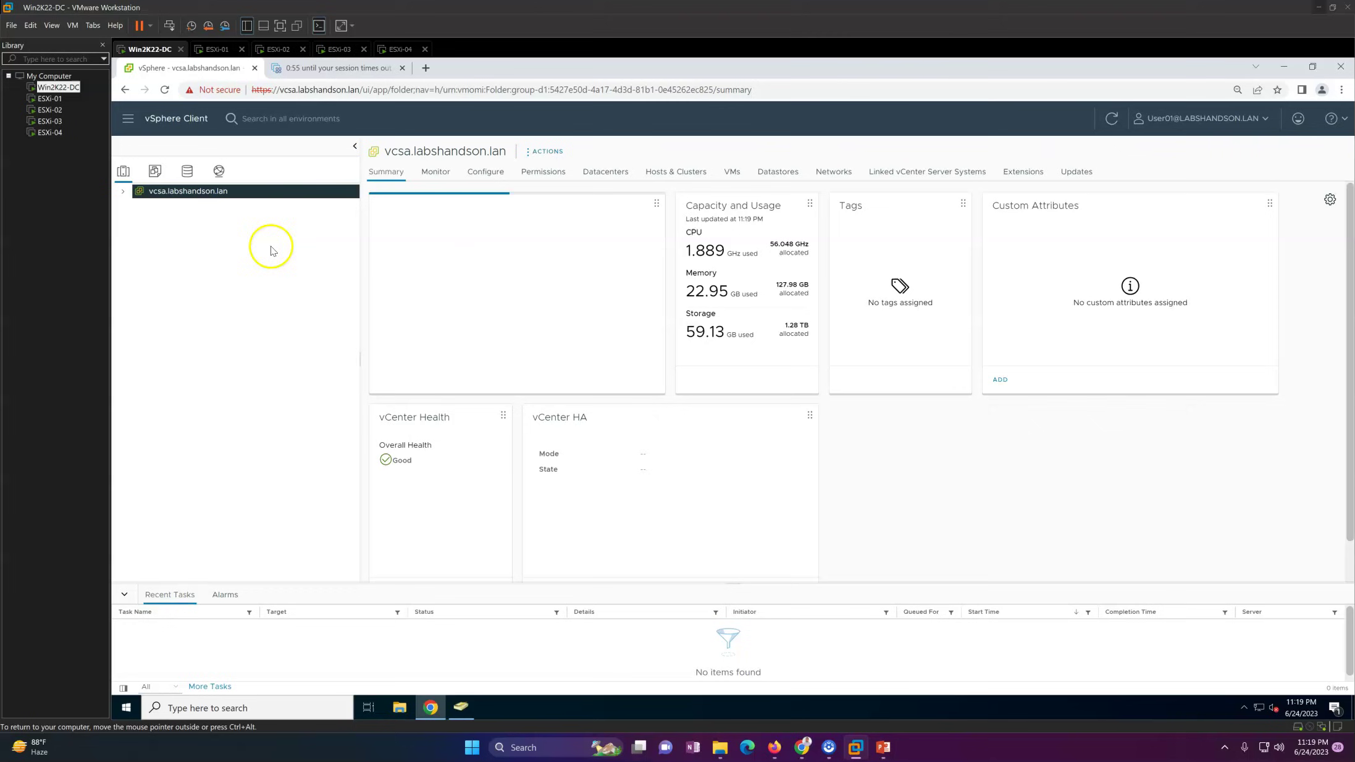
{"action": "left_click", "coordinate": [123, 191]}
{"action": "left_click", "coordinate": [134, 205]}
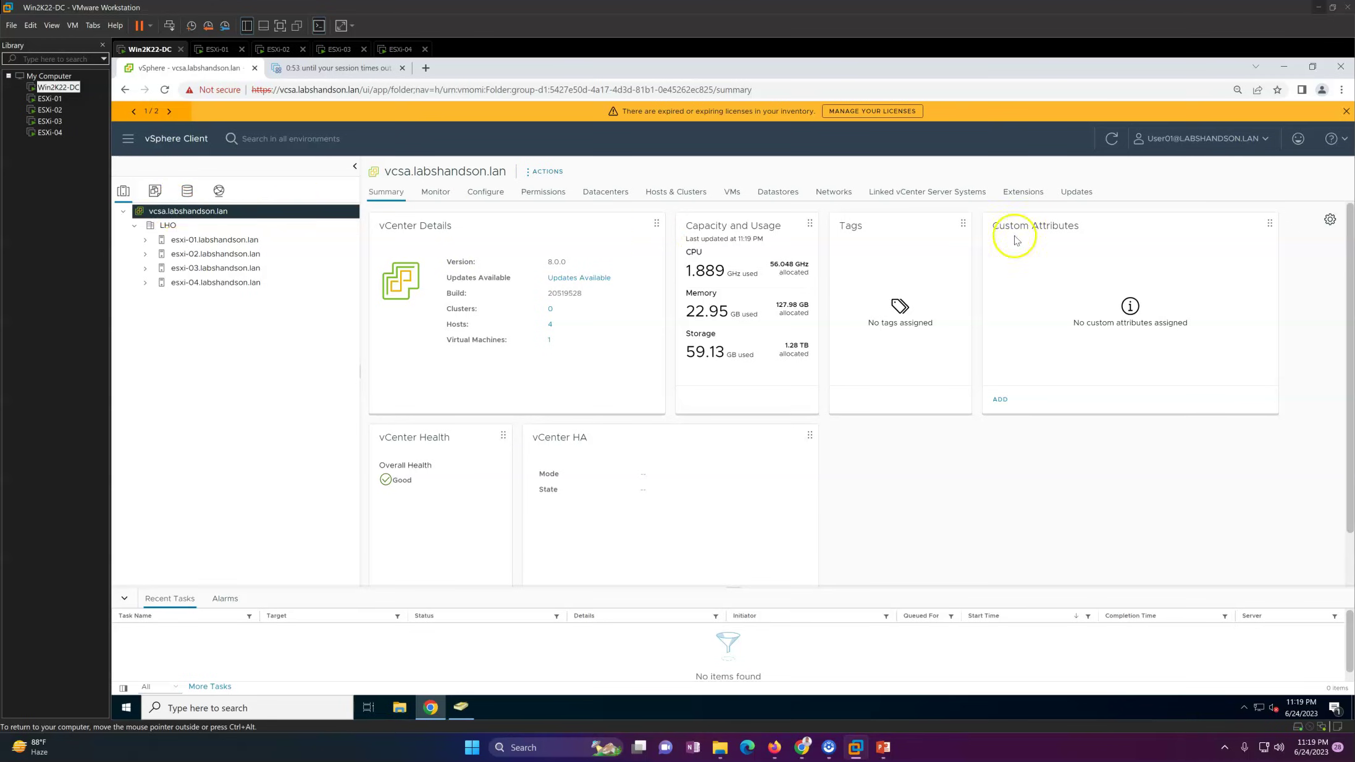
{"action": "left_click", "coordinate": [1346, 110]}
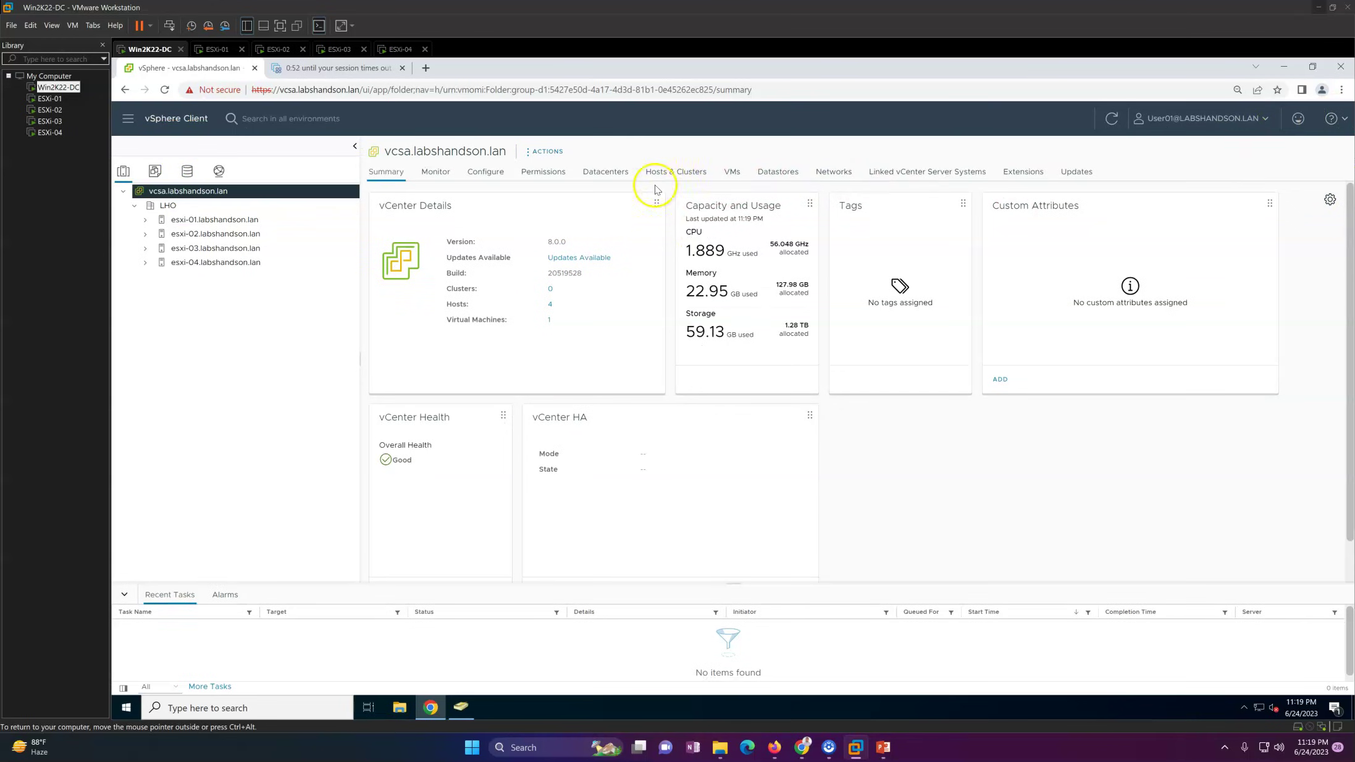
{"action": "left_click", "coordinate": [223, 206]}
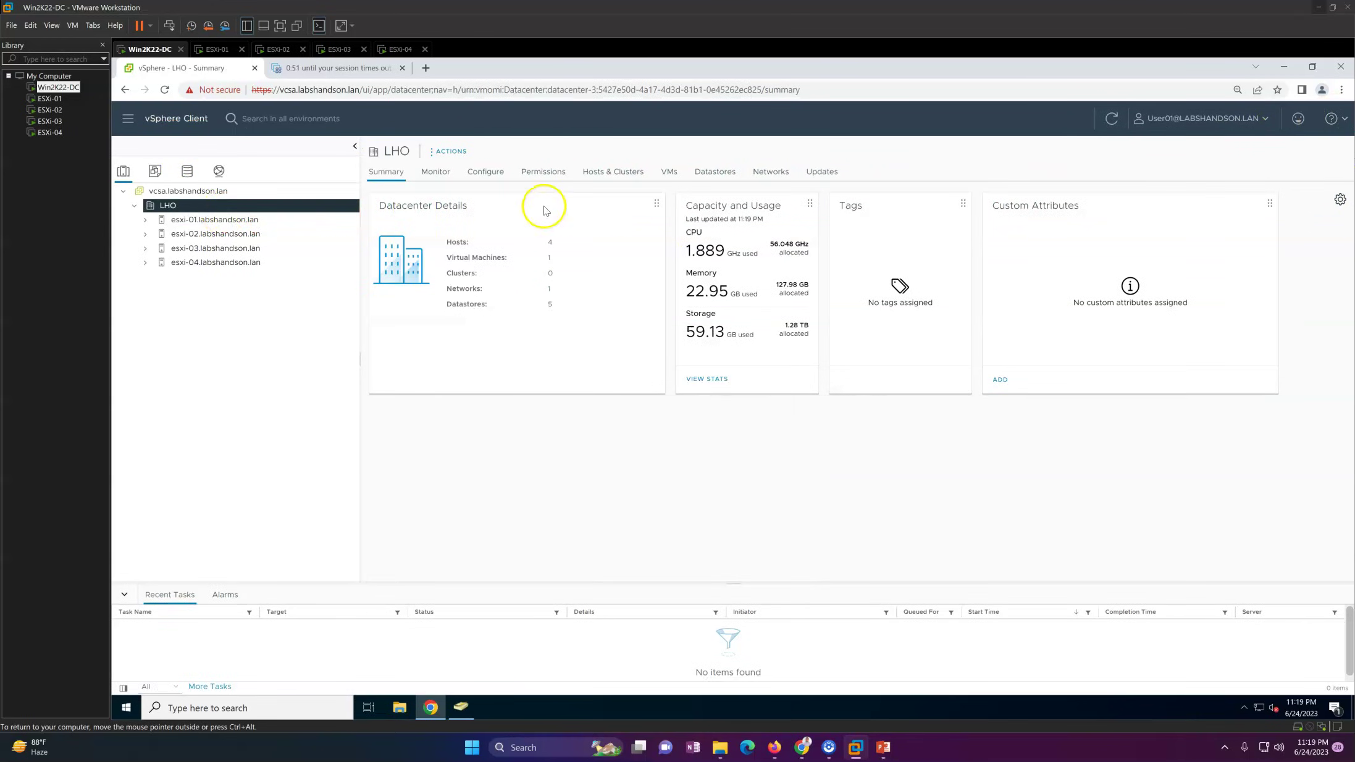
{"action": "left_click", "coordinate": [549, 179]}
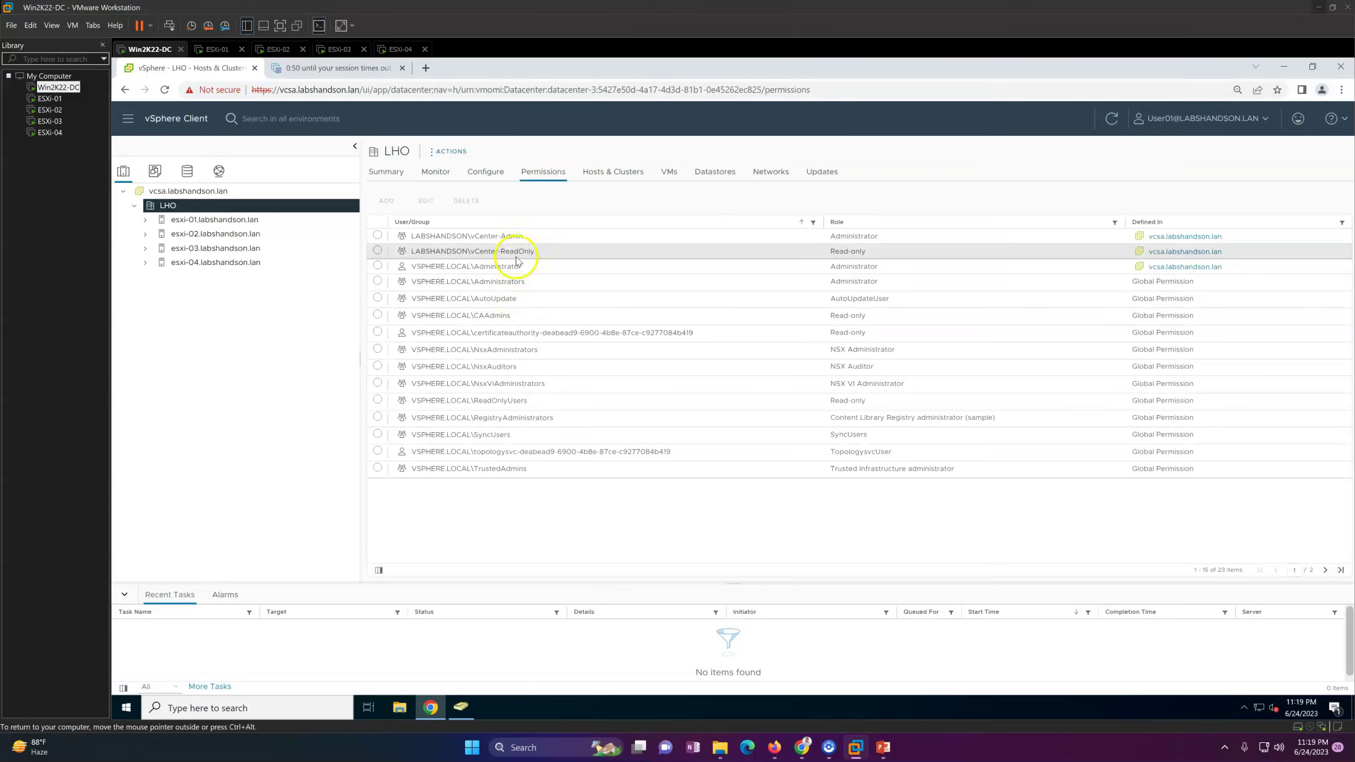
{"action": "left_click", "coordinate": [525, 239]}
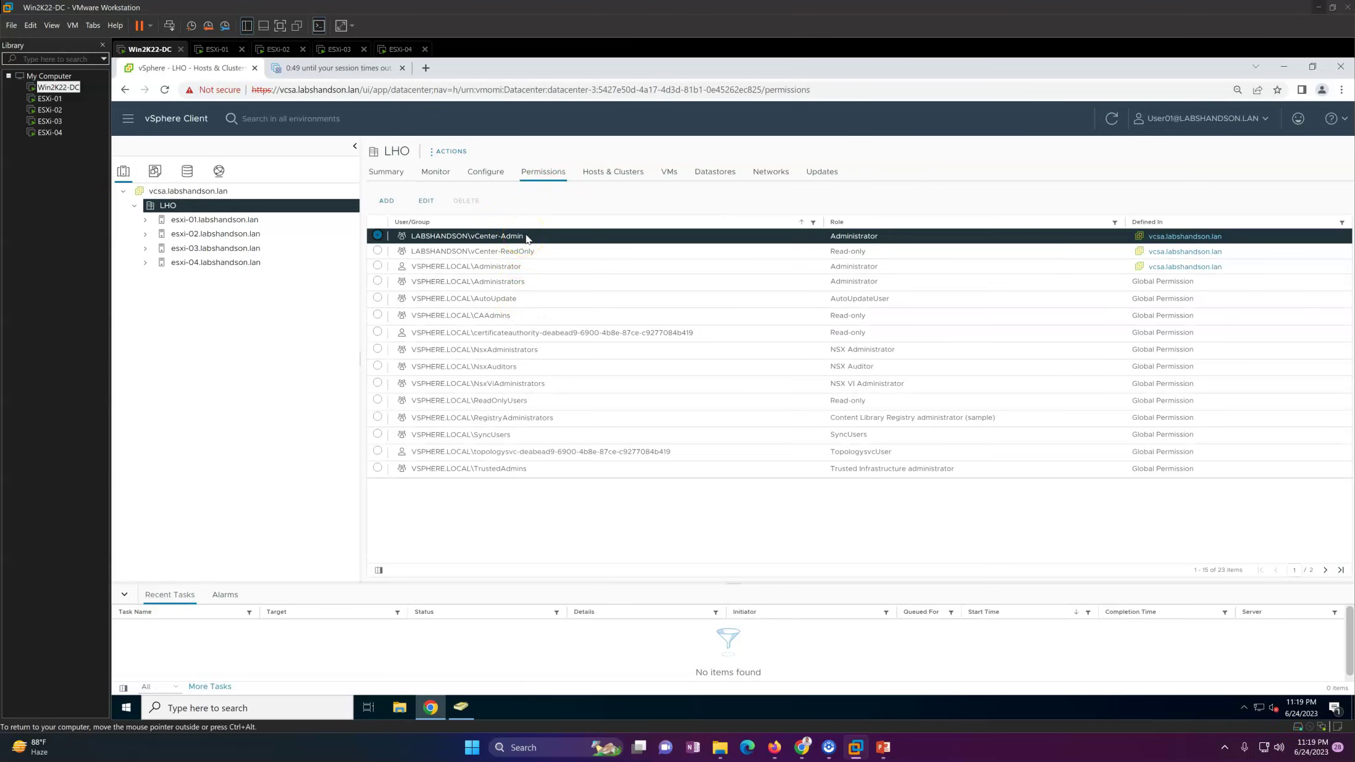
{"action": "left_click", "coordinate": [211, 263]}
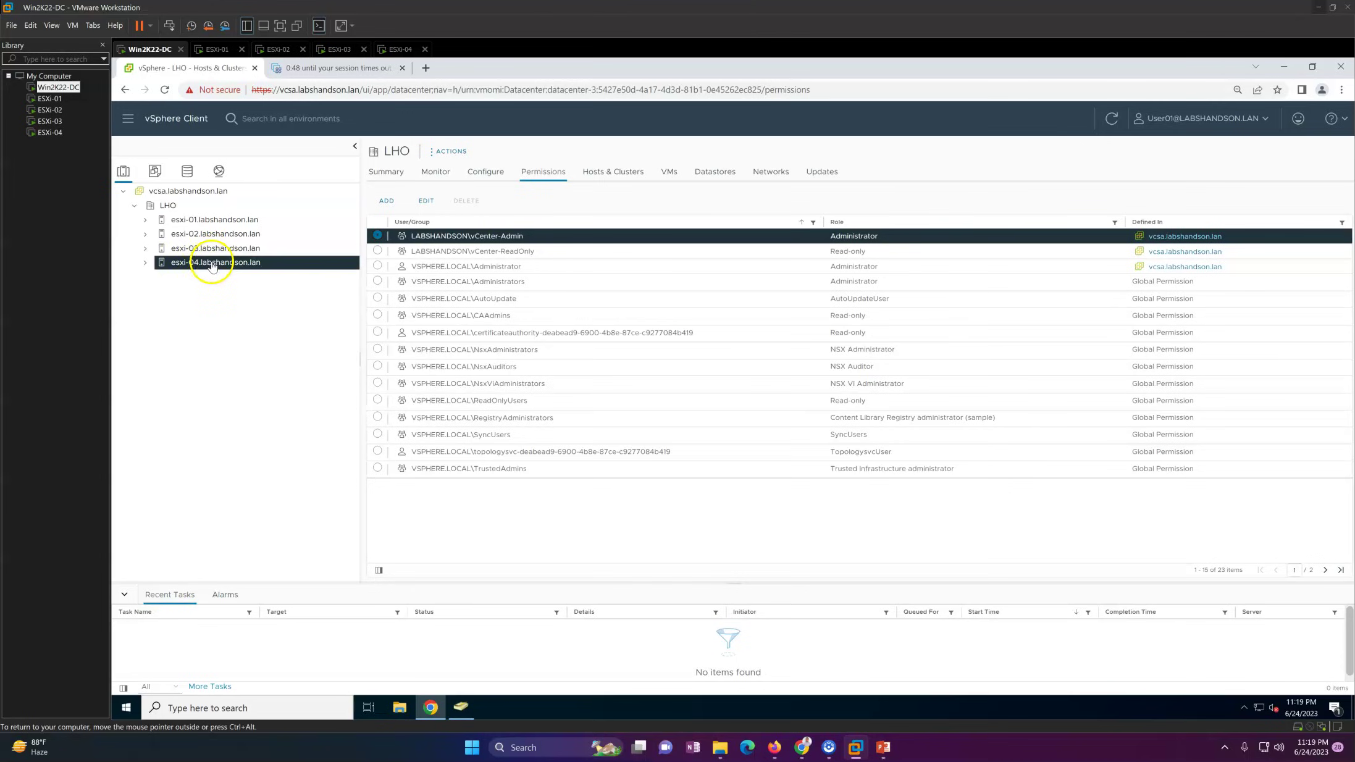
Step: Reboot esxi-04.labshandson.lan via Power > Reboot with the reason 'Rights check'
{"action": "right_click", "coordinate": [212, 263]}
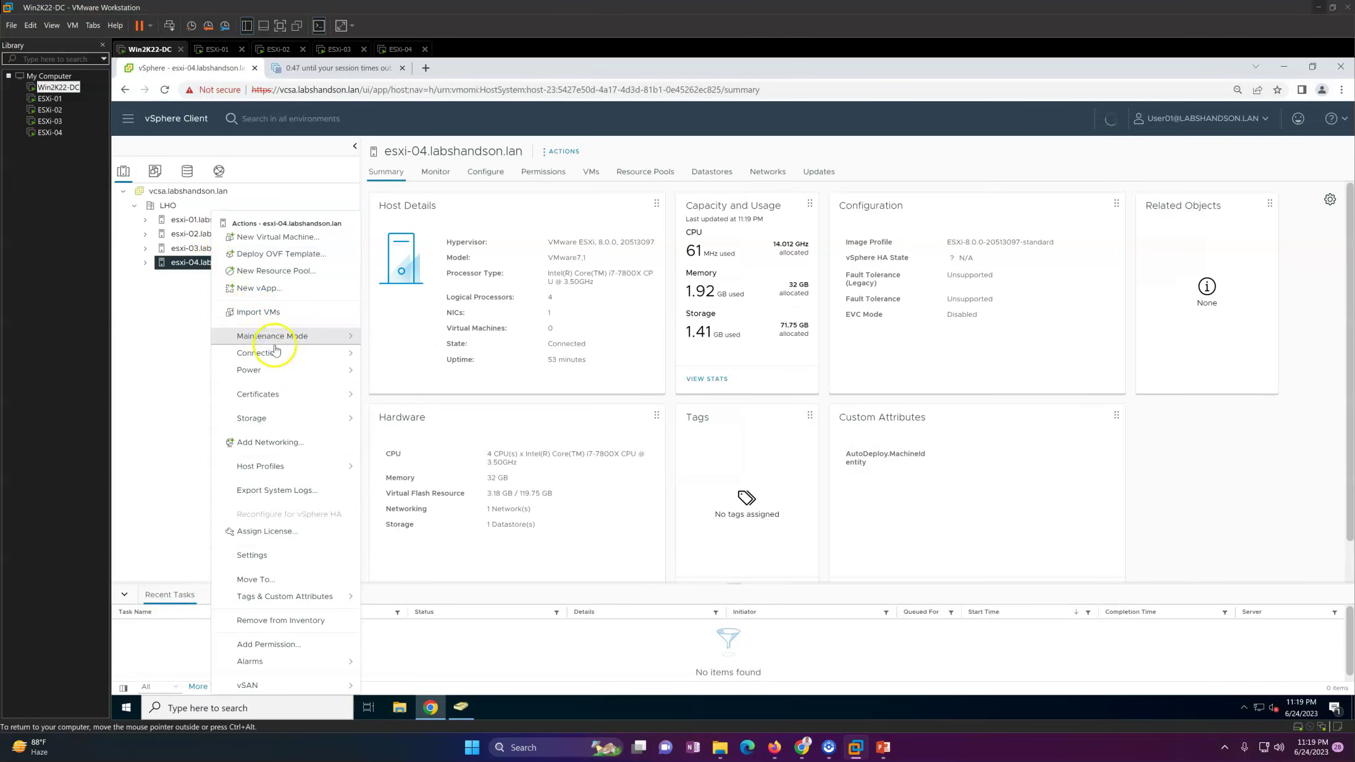
{"action": "mouse_move", "coordinate": [293, 370]}
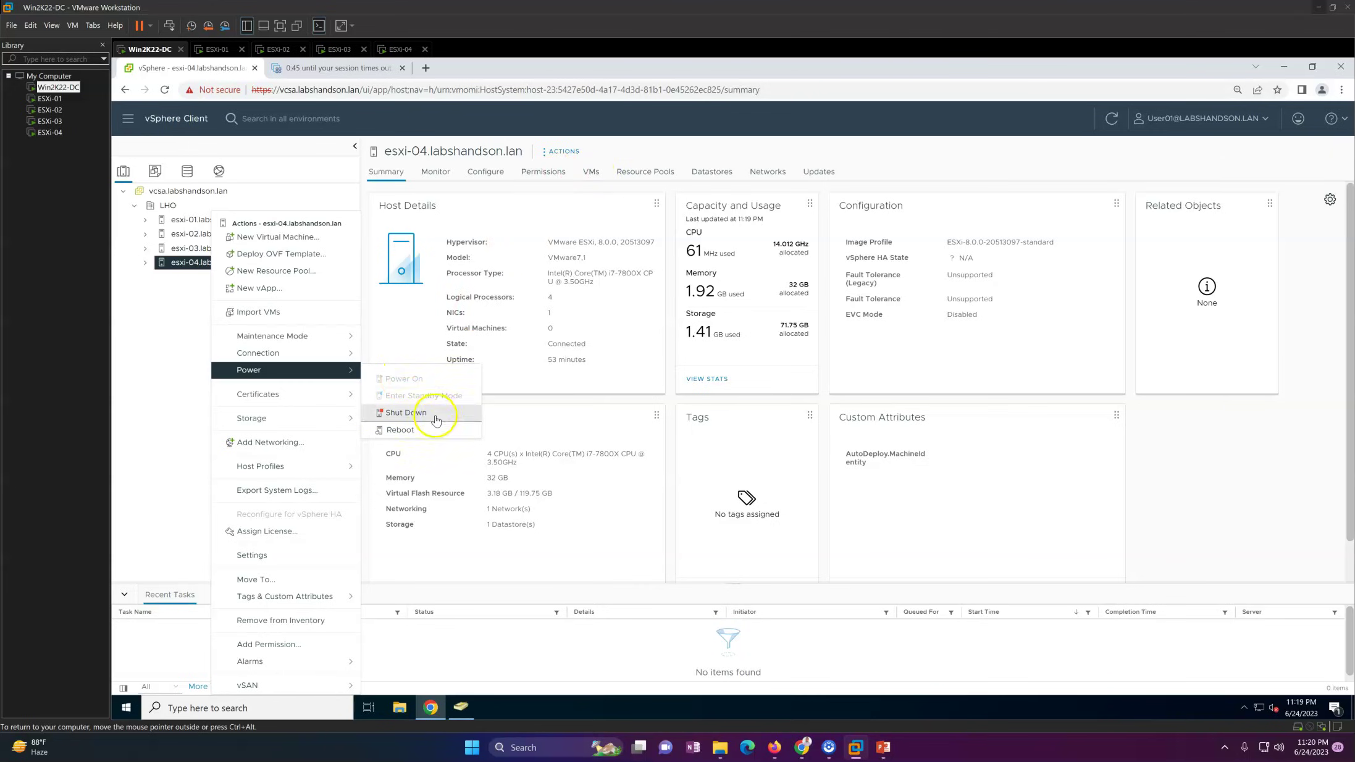
{"action": "left_click", "coordinate": [414, 430]}
{"action": "left_click", "coordinate": [593, 407]}
{"action": "type", "text": "sdV"}
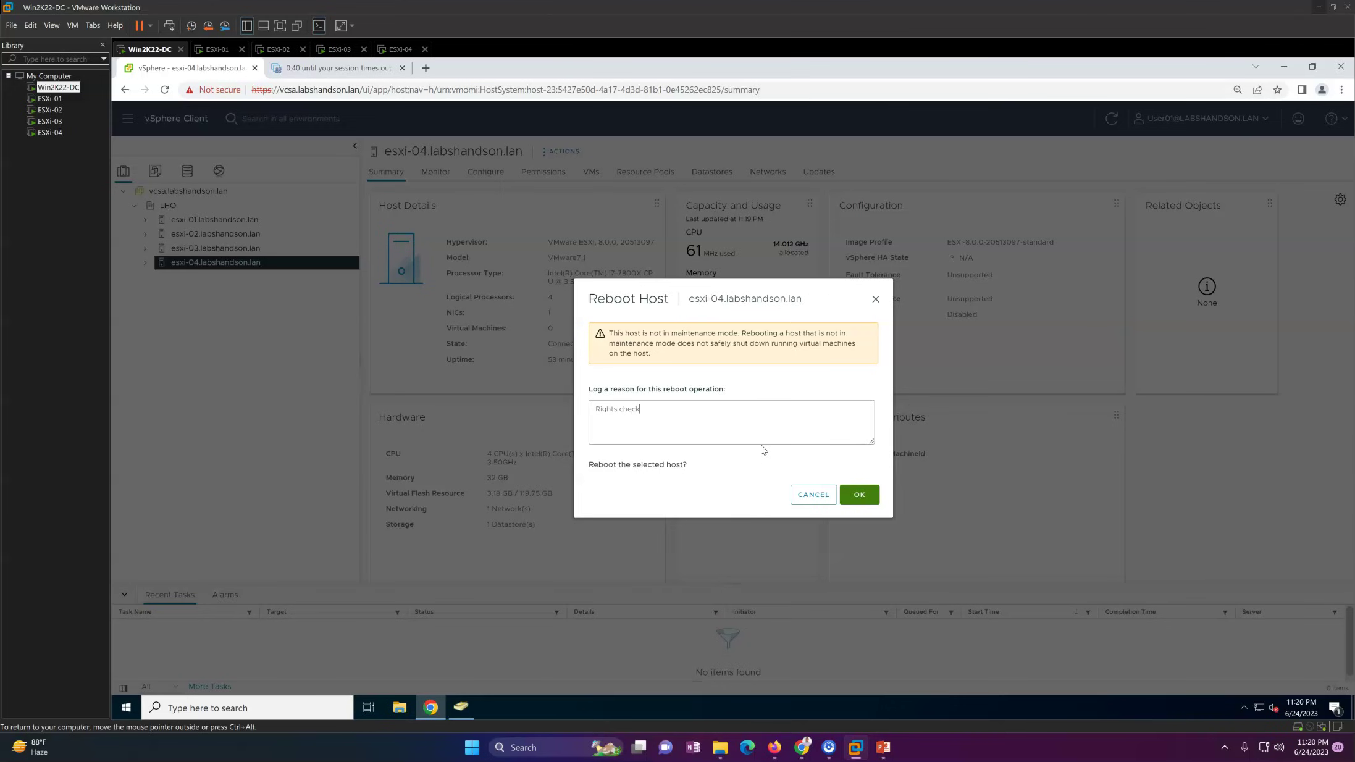
{"action": "left_click", "coordinate": [859, 494]}
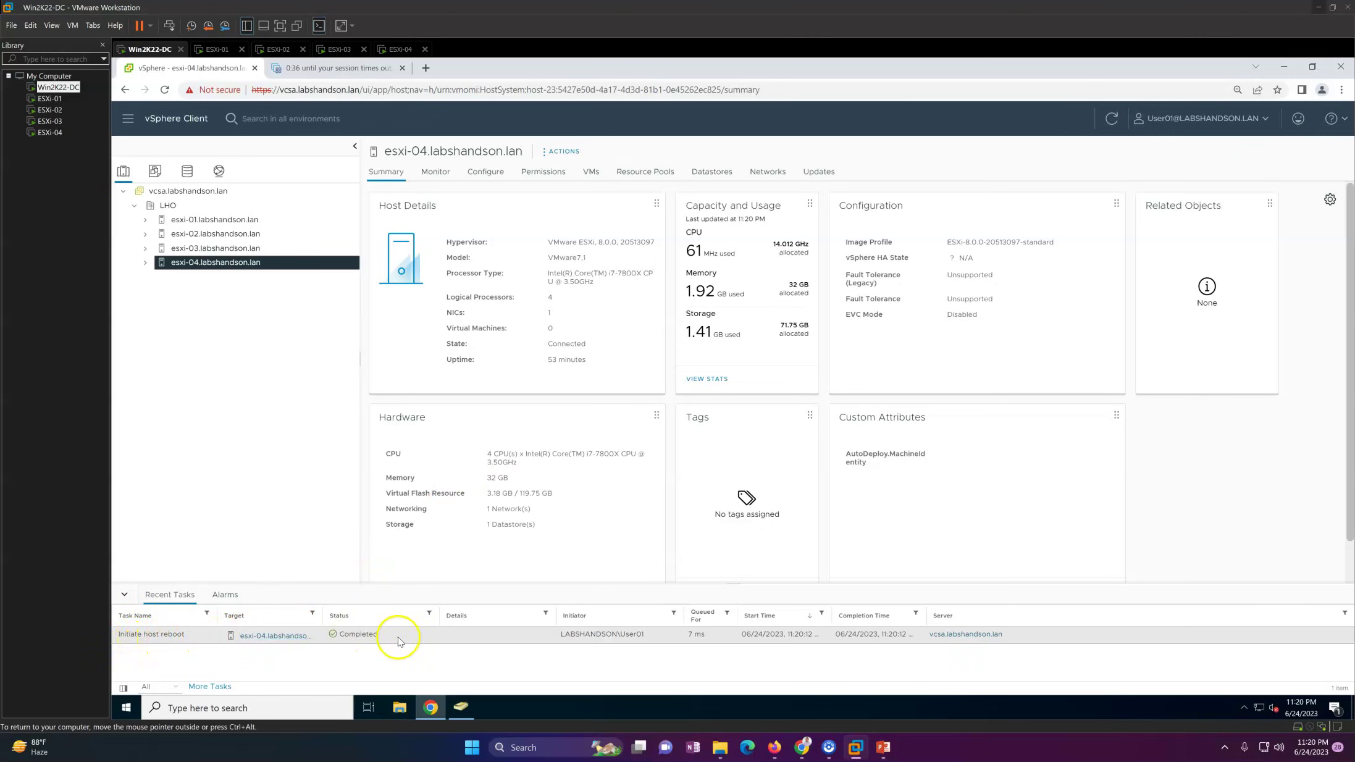
Step: Check the ESXi Host Client tab, then view the ESXi-04 machine's console
{"action": "left_click", "coordinate": [355, 71]}
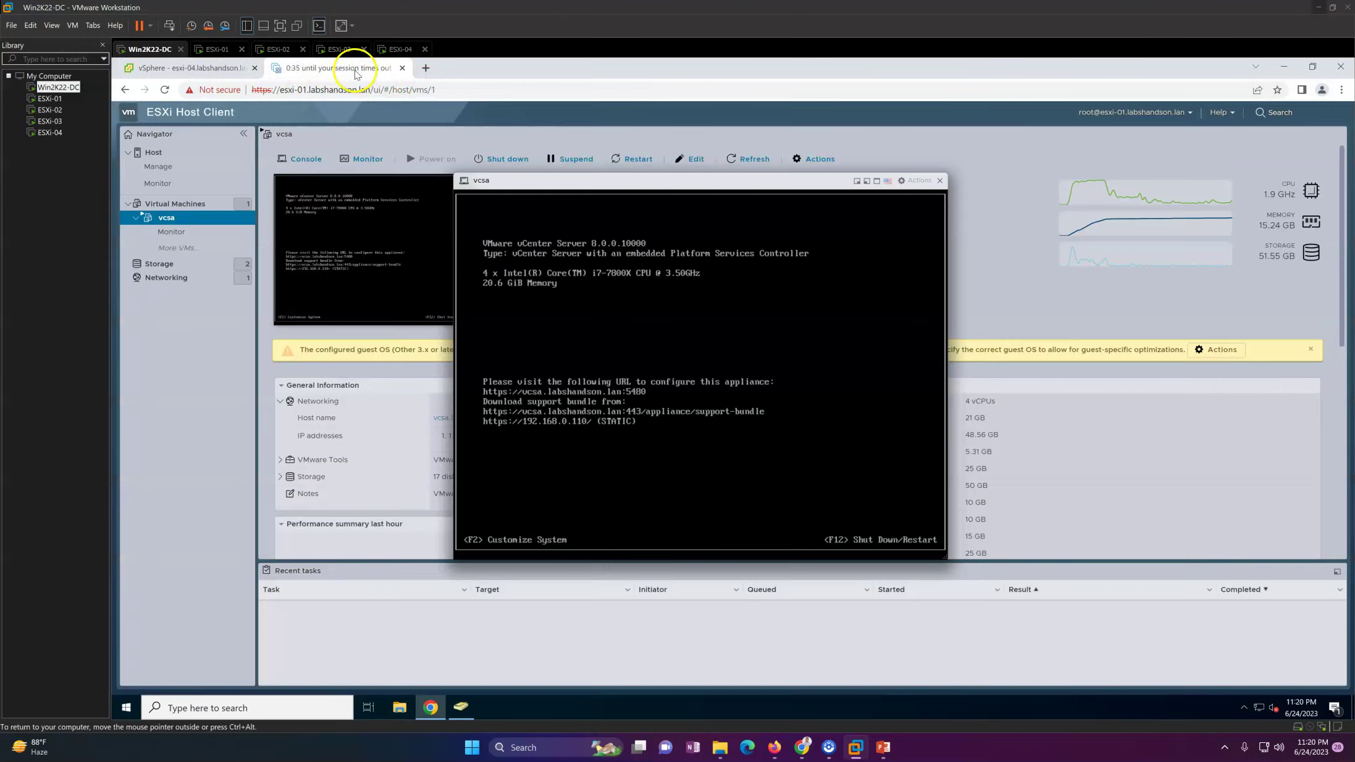
{"action": "left_click", "coordinate": [212, 73]}
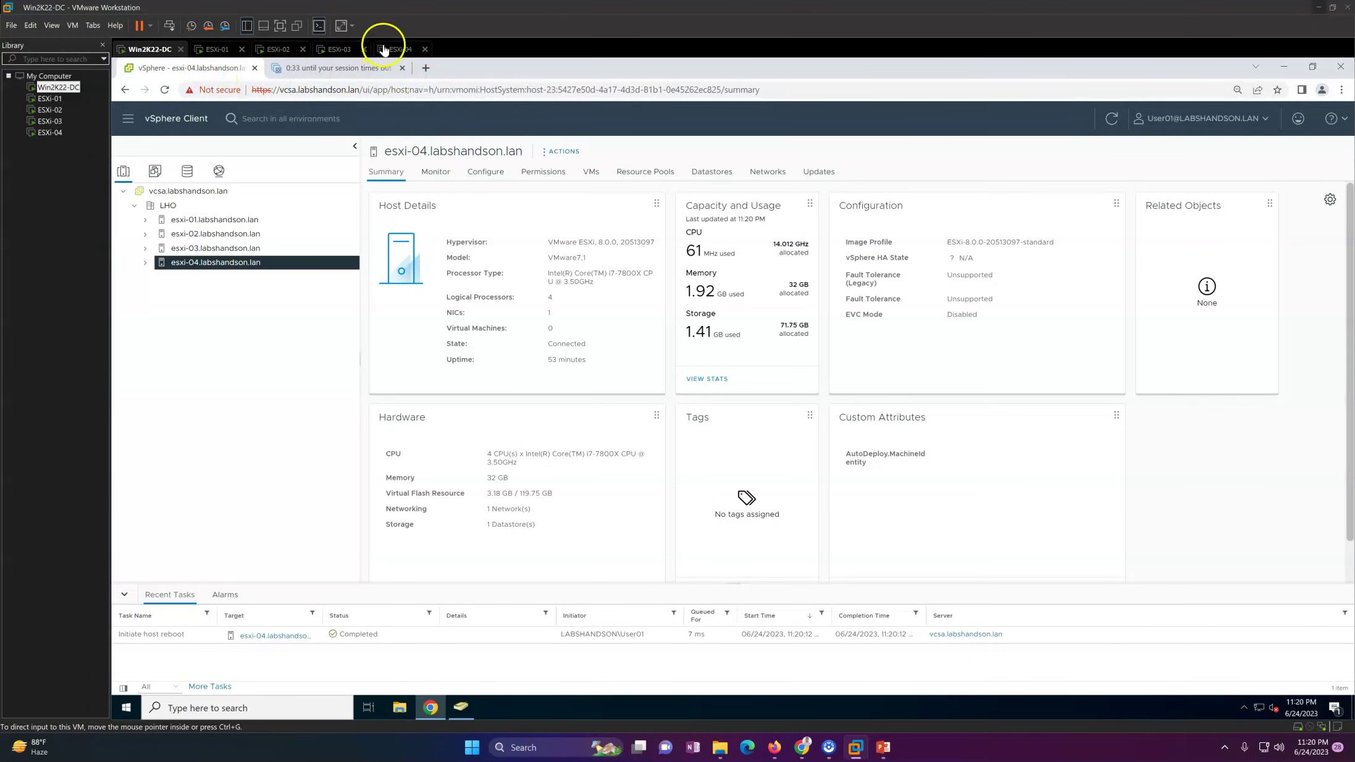
{"action": "left_click", "coordinate": [398, 48]}
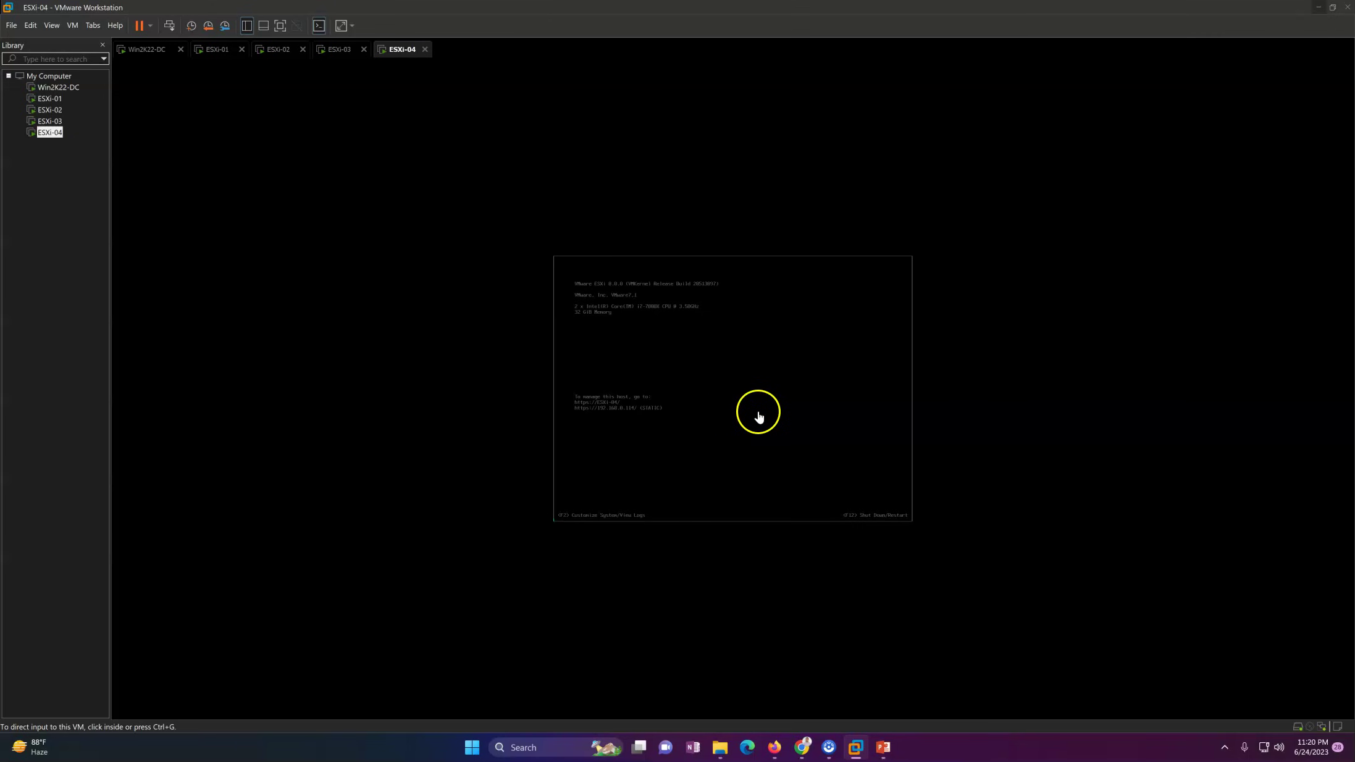
Step: Watch ESXi-04 restart, then sign out of vSphere Client on the domain controller
{"action": "key", "text": "F2"}
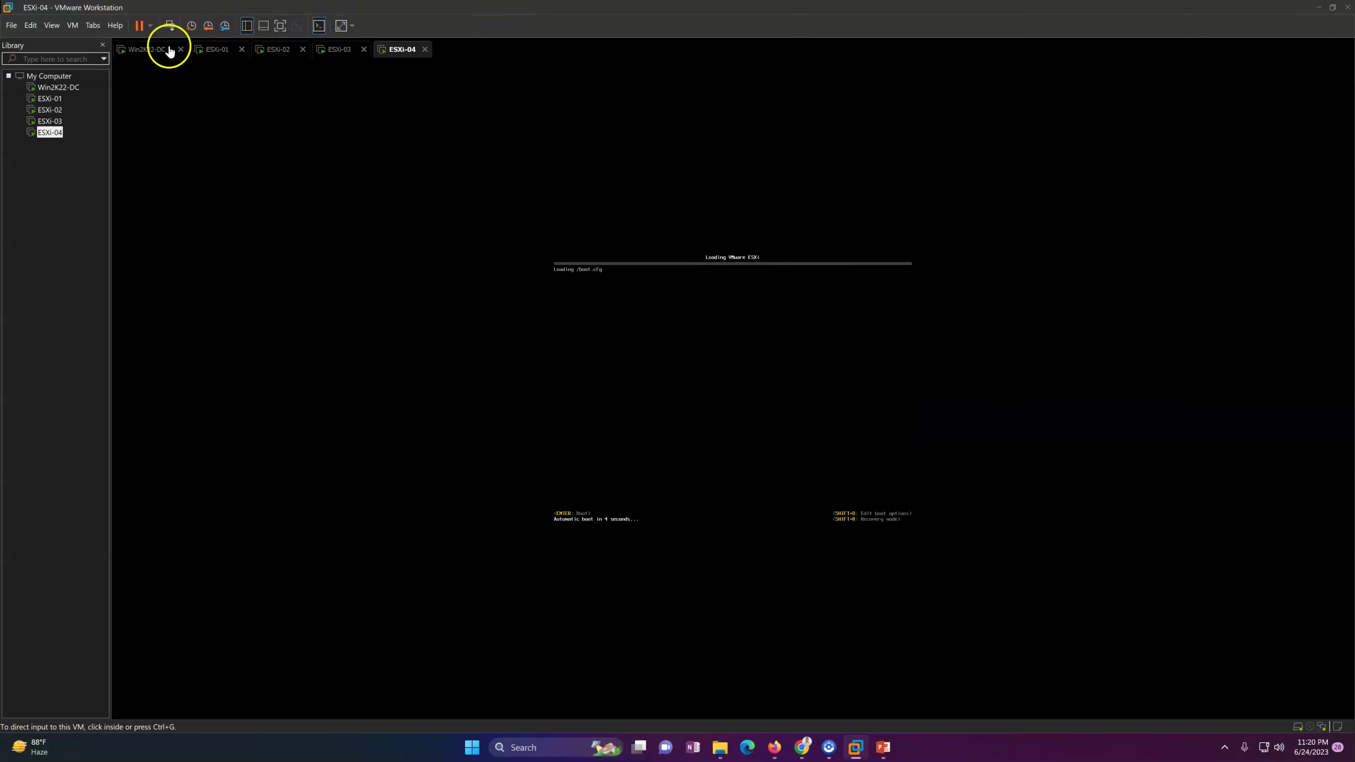
{"action": "left_click", "coordinate": [148, 49]}
{"action": "left_click", "coordinate": [1266, 118]}
{"action": "left_click", "coordinate": [1186, 211]}
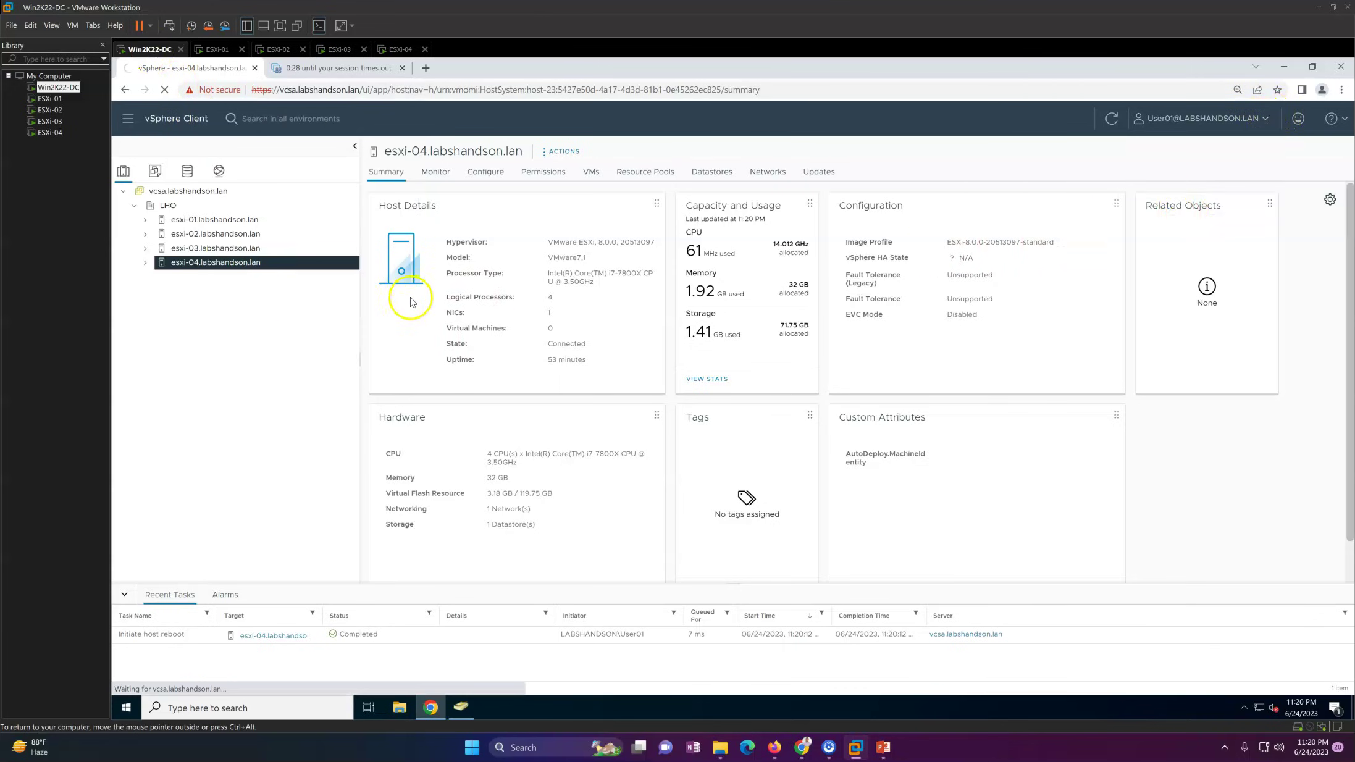
Step: View the vCenter-ReadOnly group's members in ADUC, then return to the vSphere login page
{"action": "left_click", "coordinate": [458, 709]}
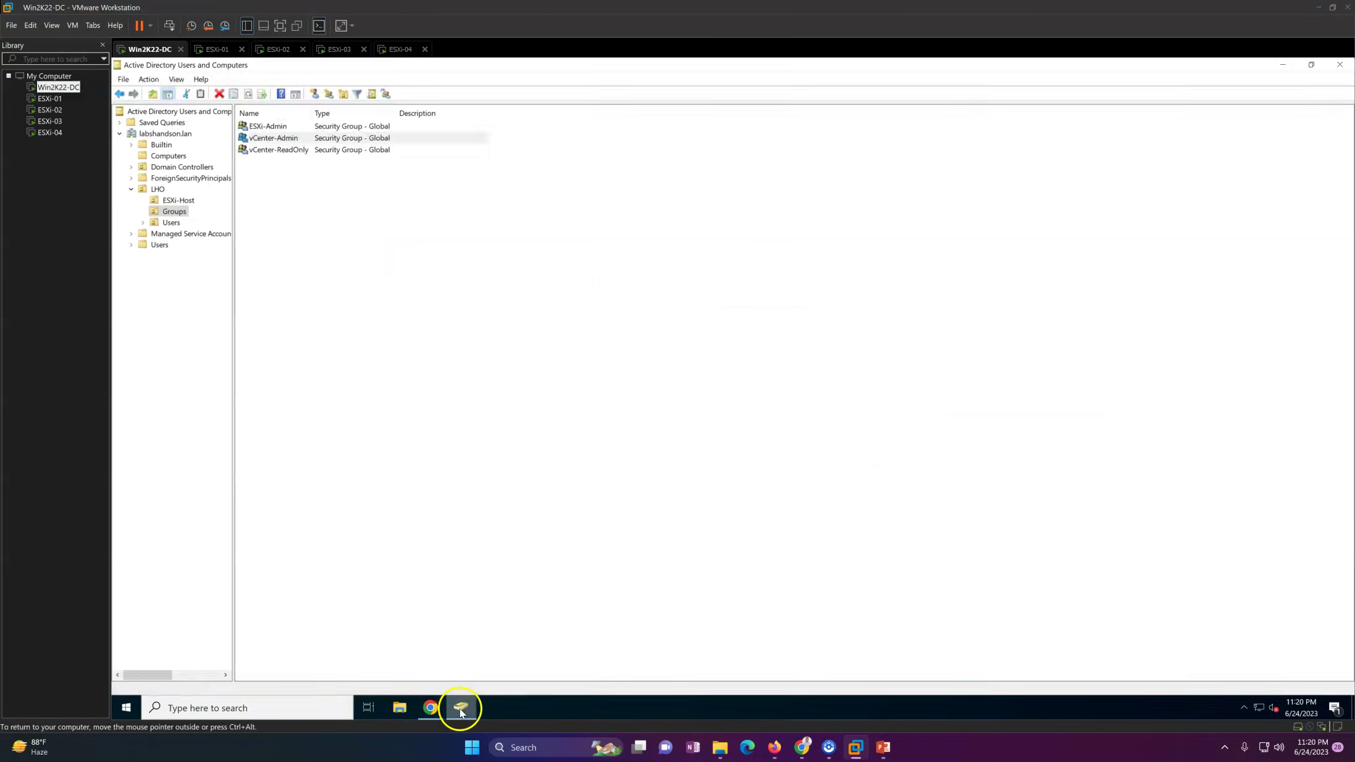
{"action": "left_click", "coordinate": [532, 254]}
{"action": "double_click", "coordinate": [306, 155]}
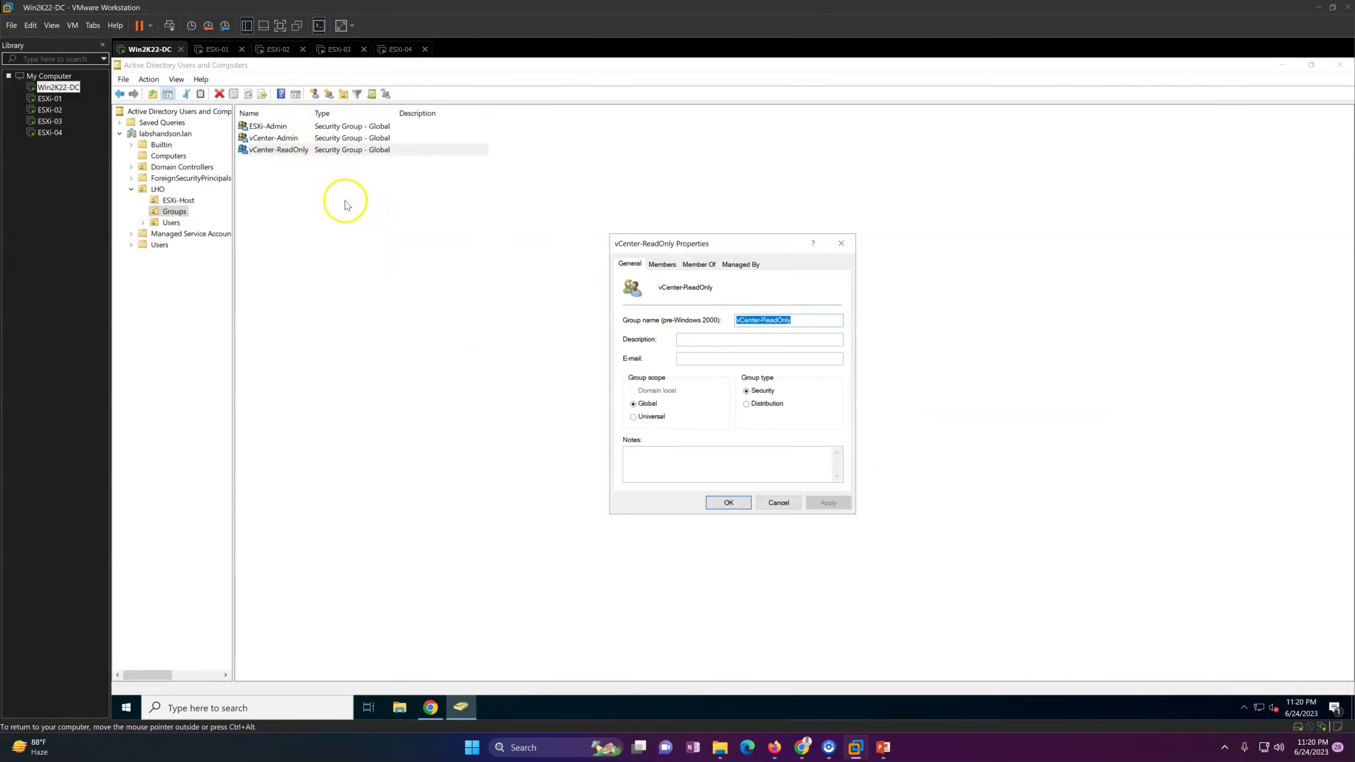
{"action": "left_click", "coordinate": [662, 264]}
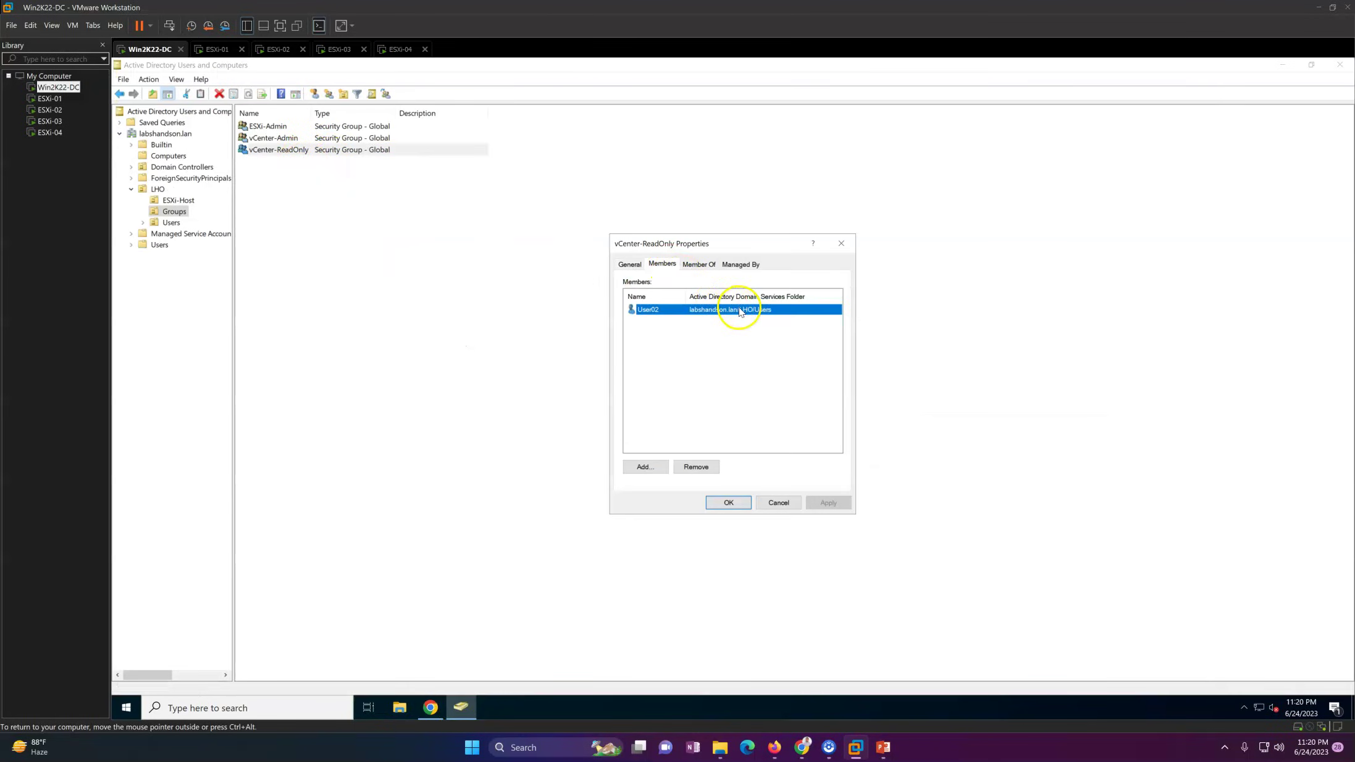
{"action": "key", "text": "Escape"}
{"action": "left_click", "coordinate": [460, 707]}
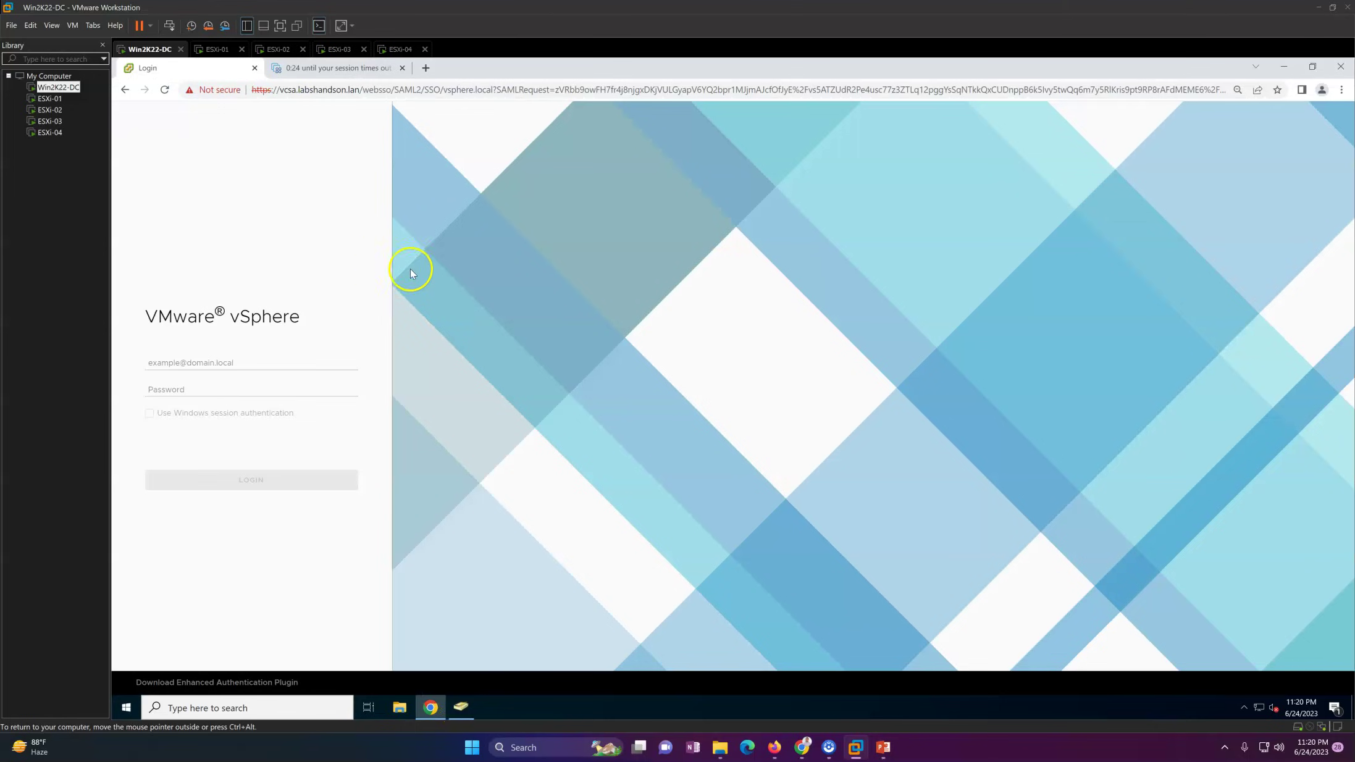
Step: Log in with the read-only domain user's username and password
{"action": "left_click", "coordinate": [229, 363]}
{"action": "type", "text": "User02@labshandson.lan"}
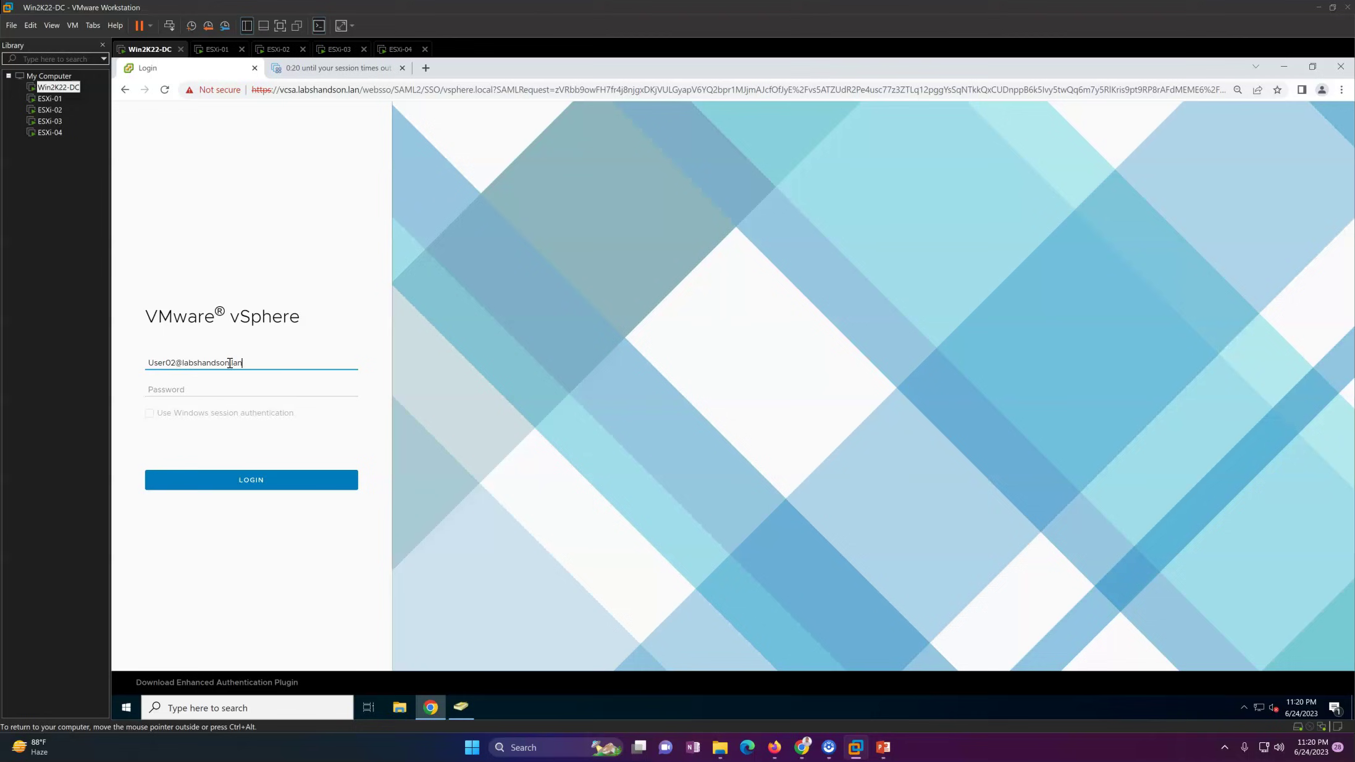
{"action": "key", "text": "Tab"}
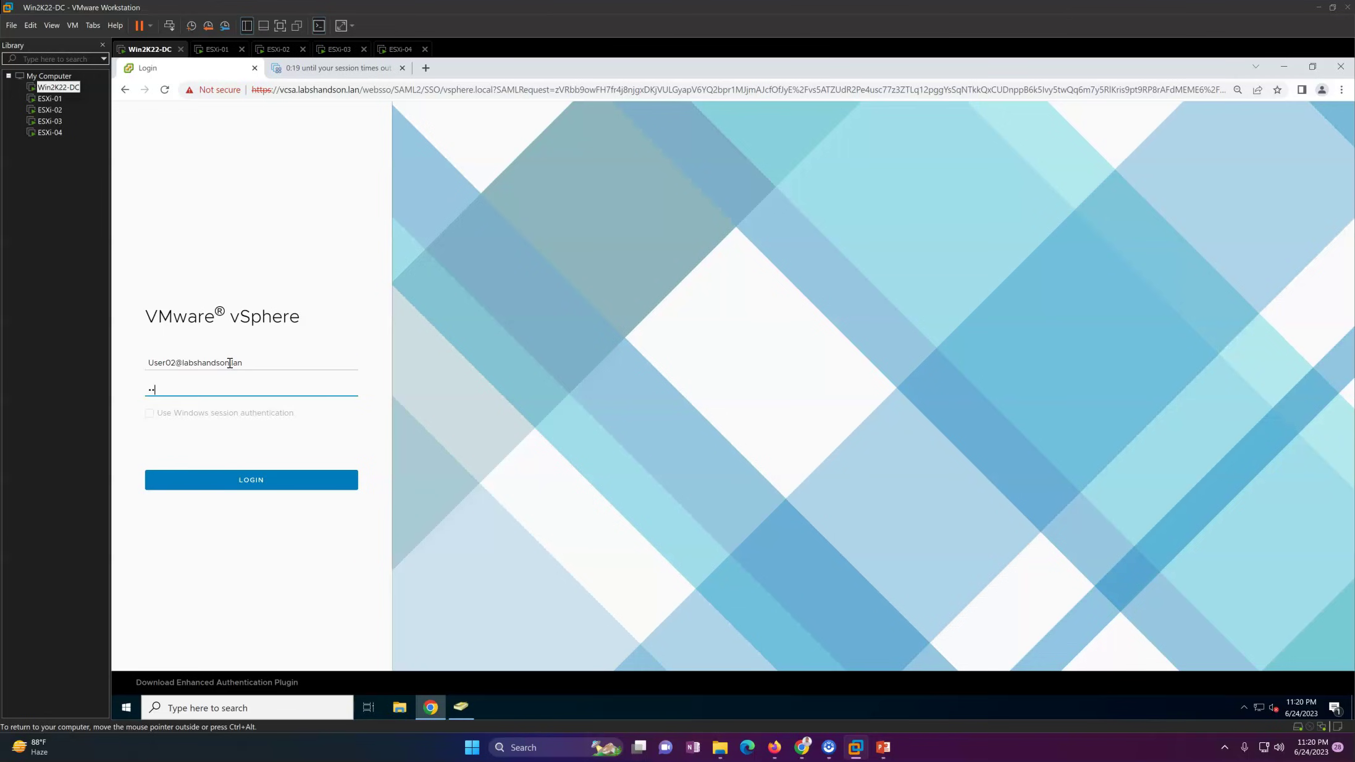
{"action": "type", "text": "VMware1!"}
{"action": "key", "text": "Return"}
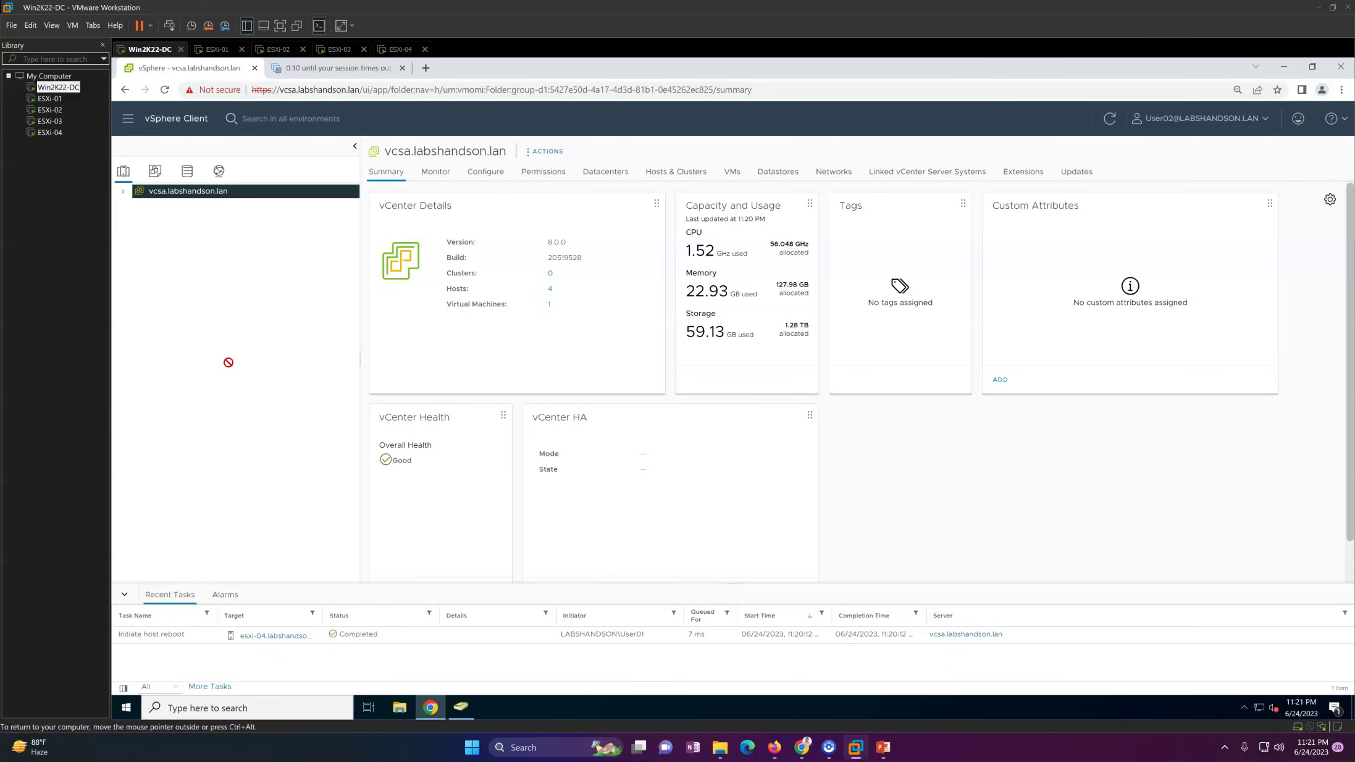
{"action": "key", "text": "ctrl+alt"}
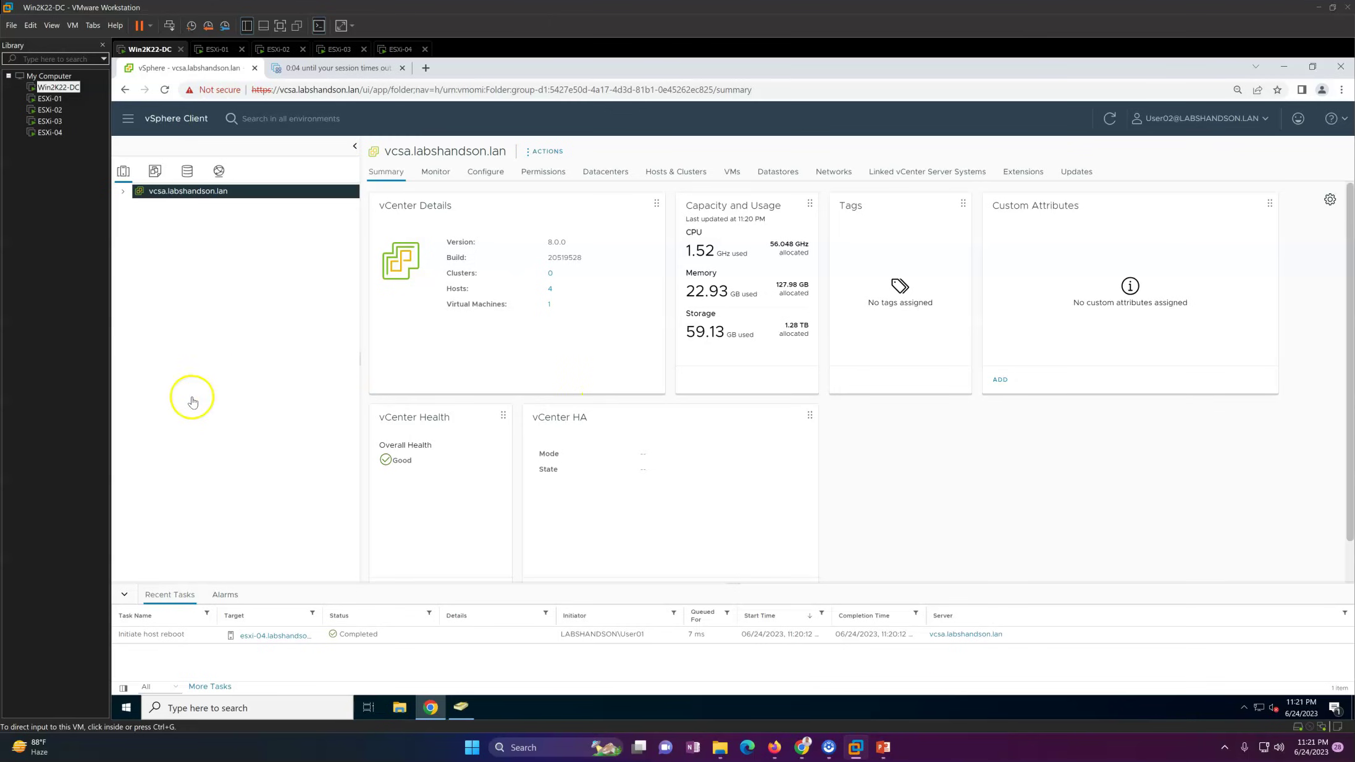
Step: Under LHO, open host esxi-03's actions and show the Power options are greyed out
{"action": "left_click", "coordinate": [134, 206]}
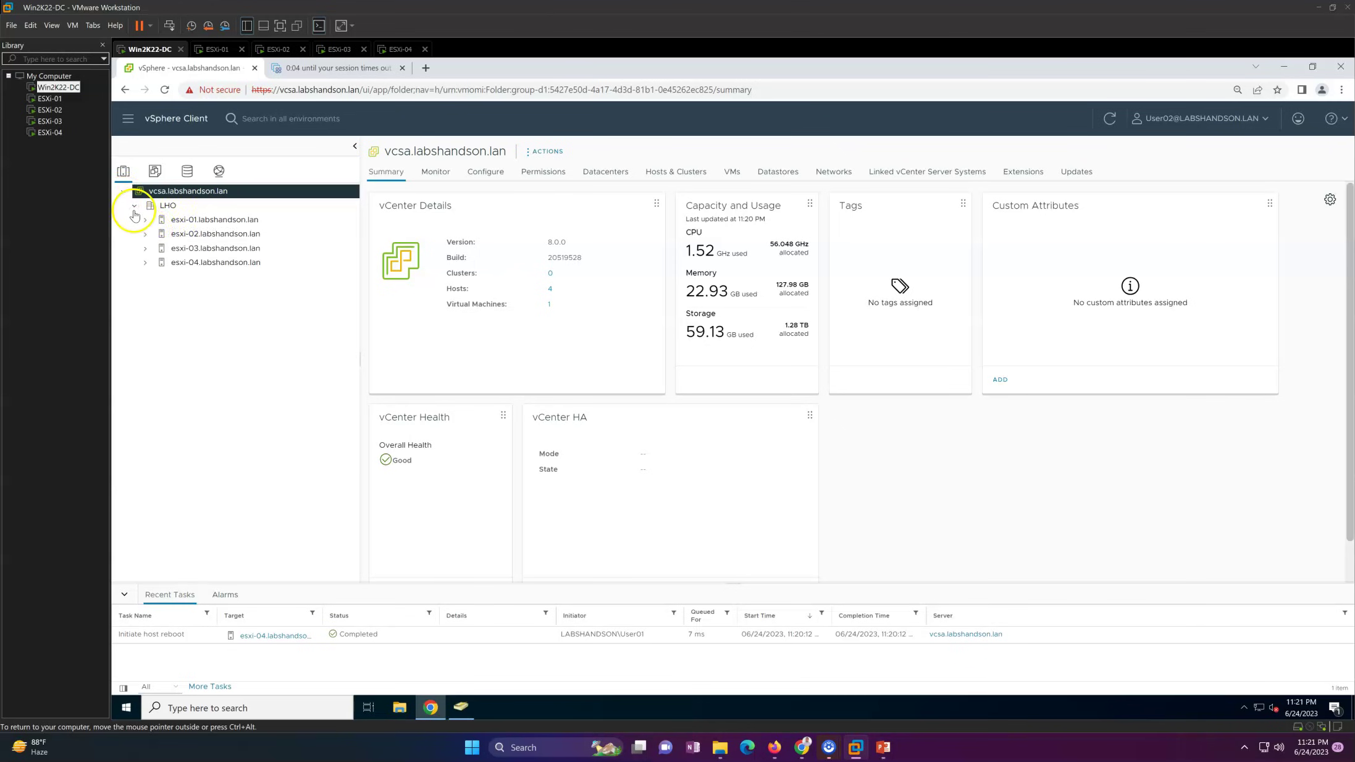
{"action": "left_click", "coordinate": [198, 248]}
{"action": "right_click", "coordinate": [213, 249]}
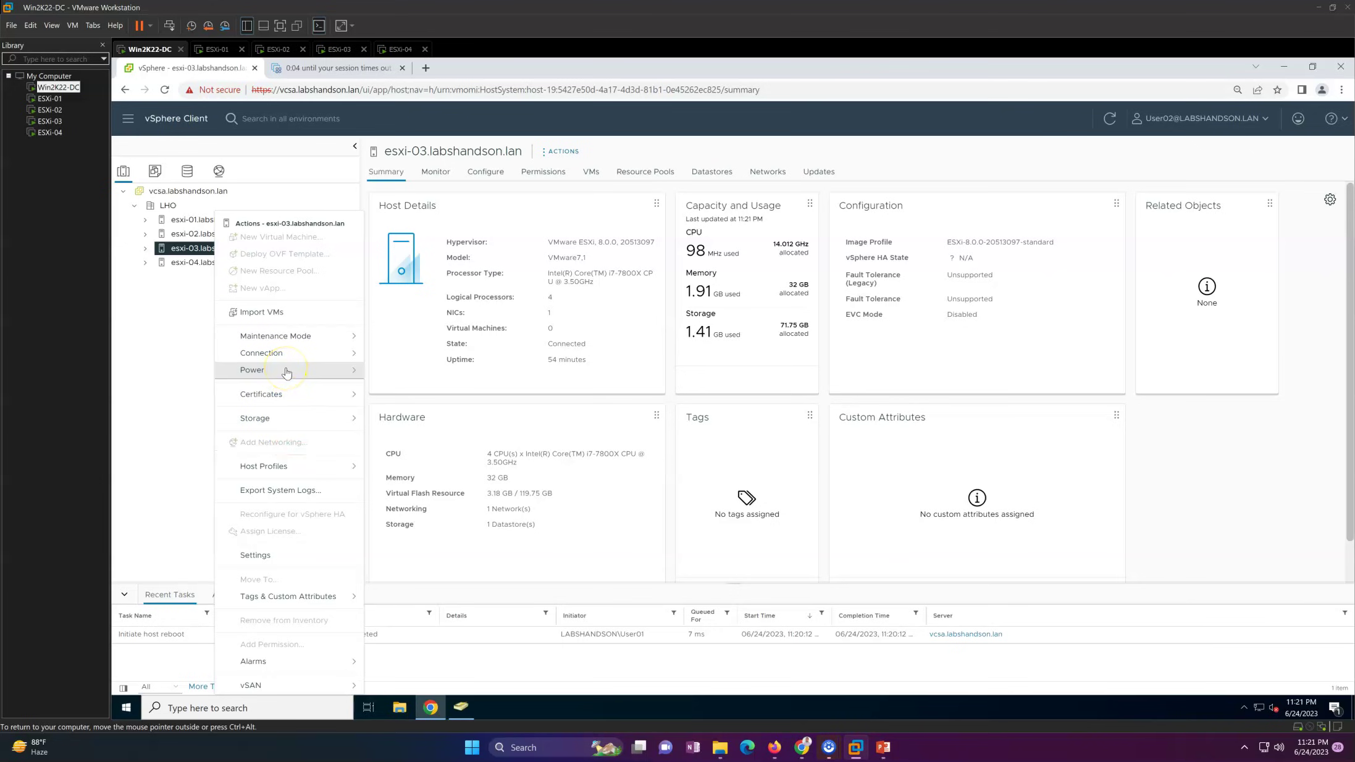
{"action": "left_click", "coordinate": [286, 371]}
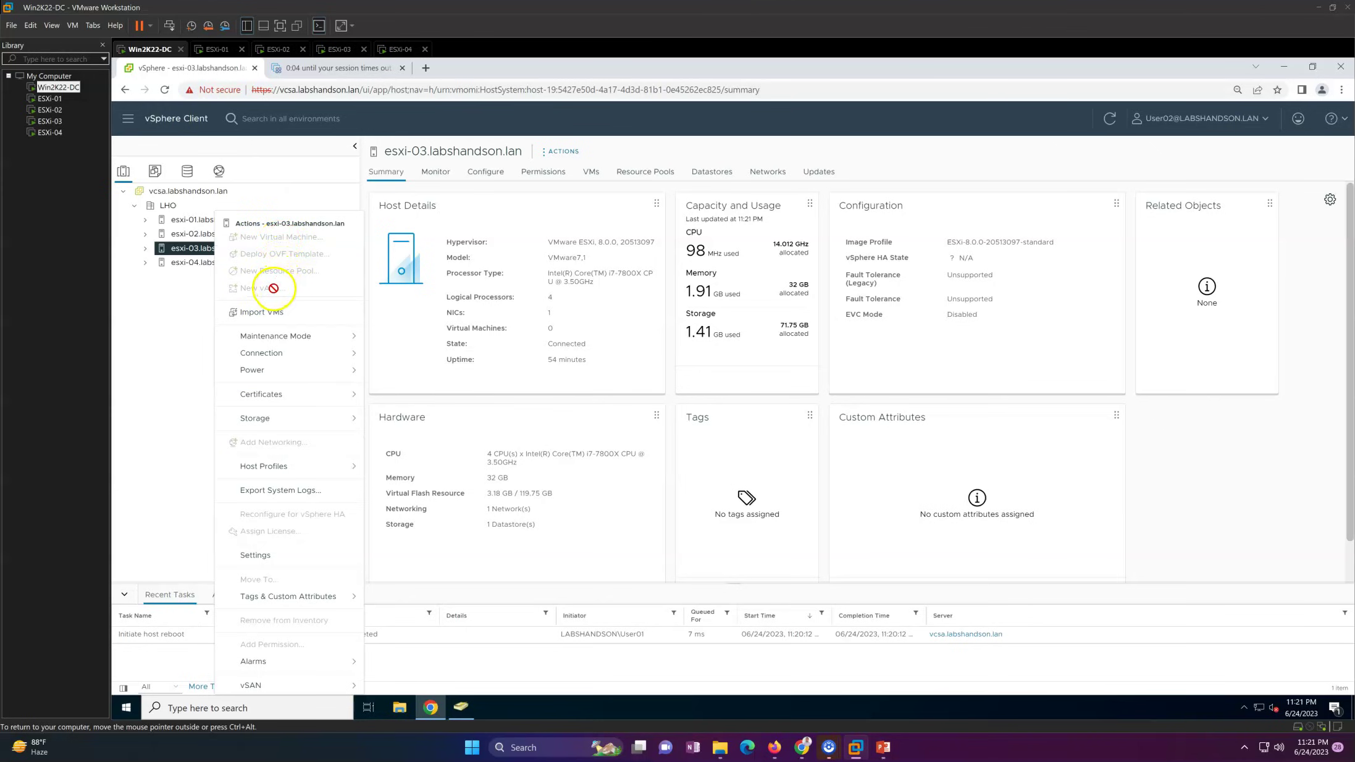
Step: Try Import VMs on esxi-03, cancel it, then show Host Profiles actions are unavailable
{"action": "left_click", "coordinate": [272, 316]}
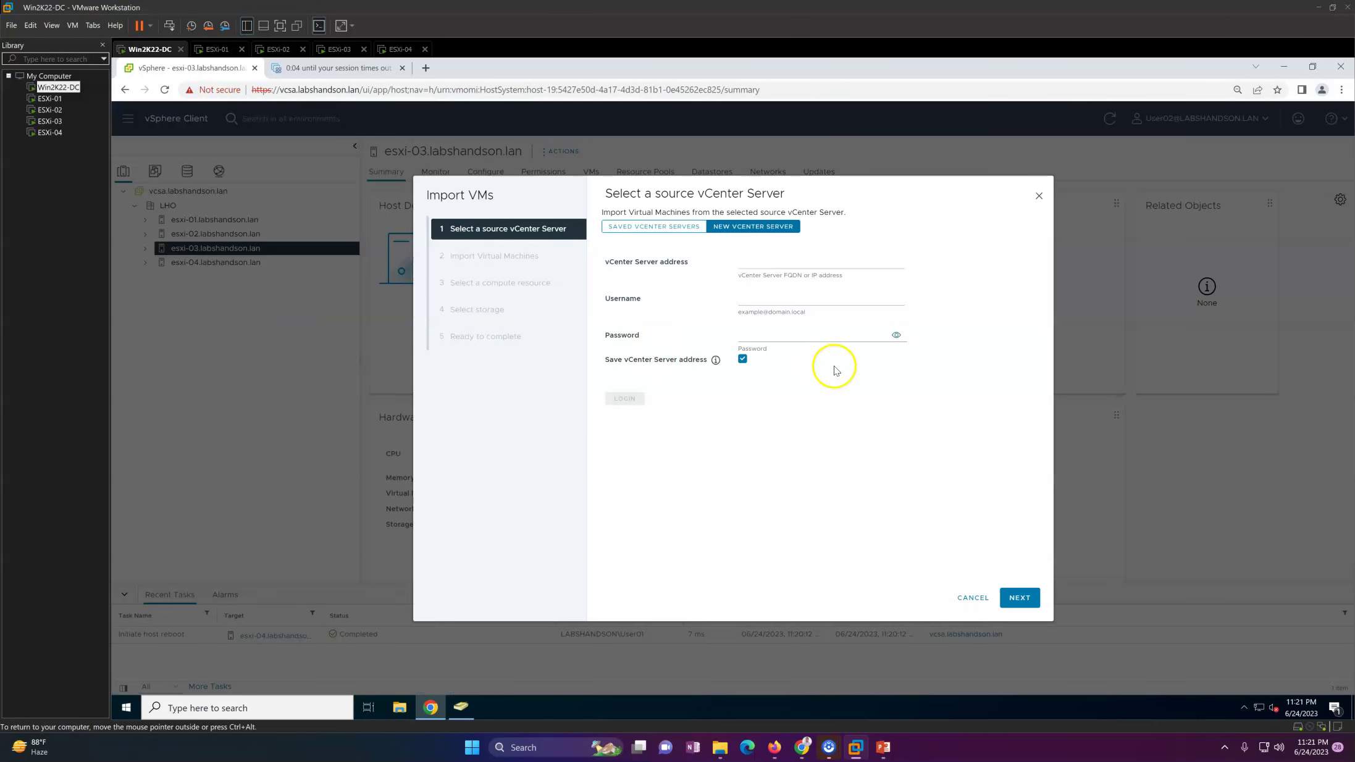
{"action": "key", "text": "Escape"}
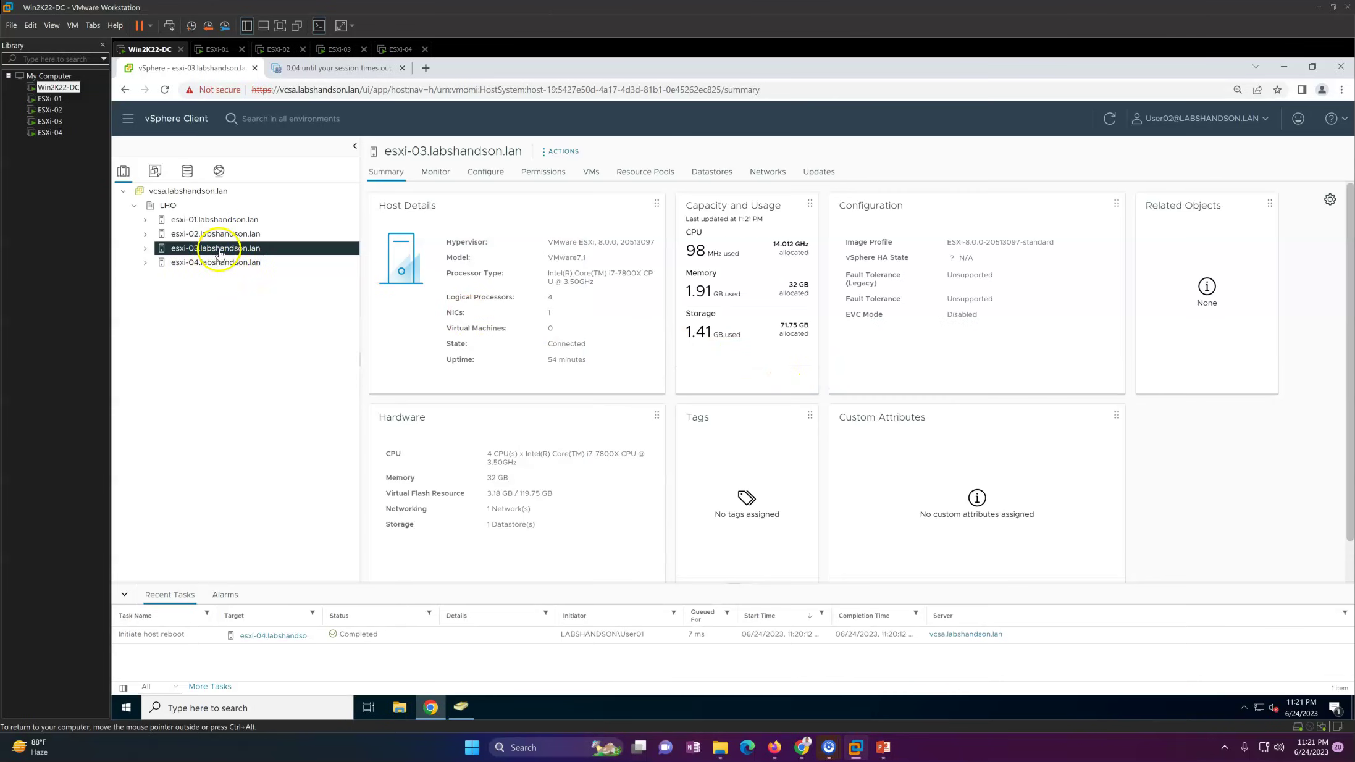
{"action": "right_click", "coordinate": [217, 248]}
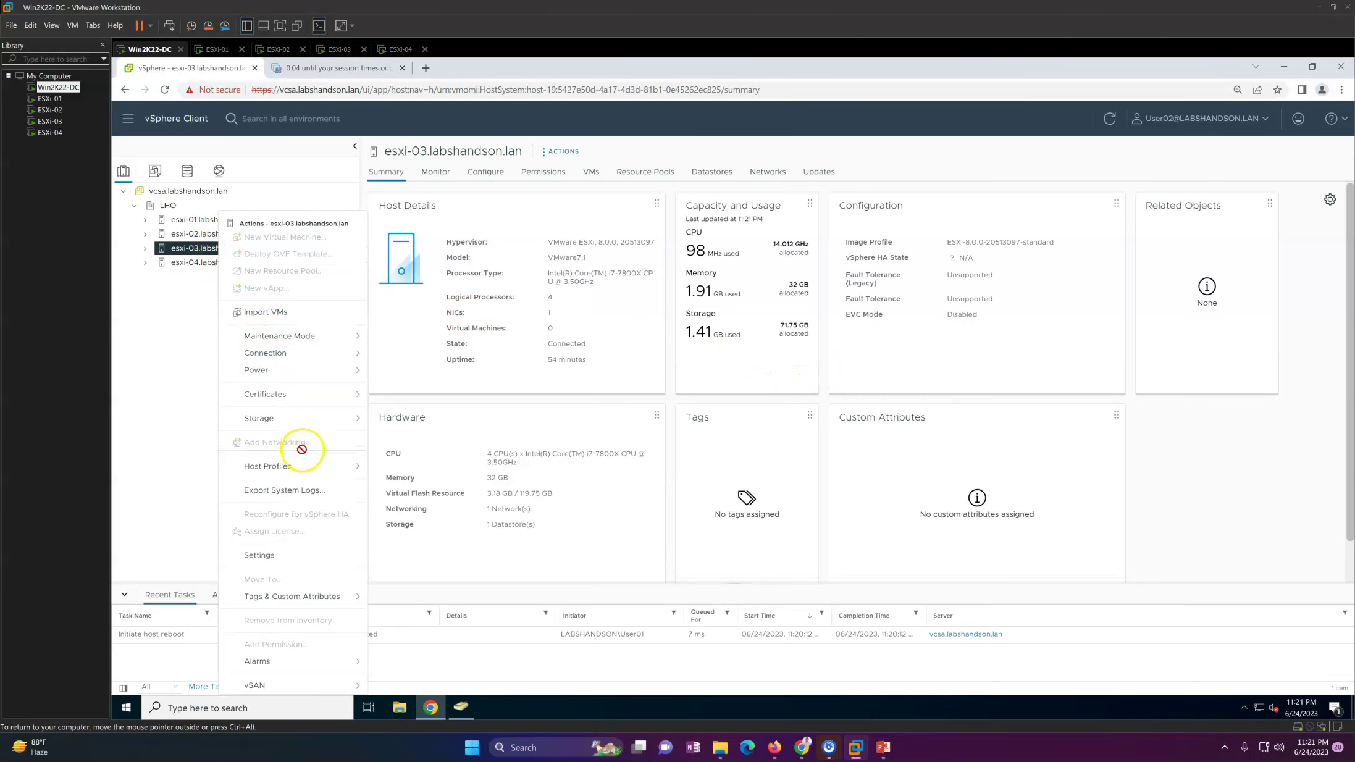
{"action": "left_click", "coordinate": [307, 469]}
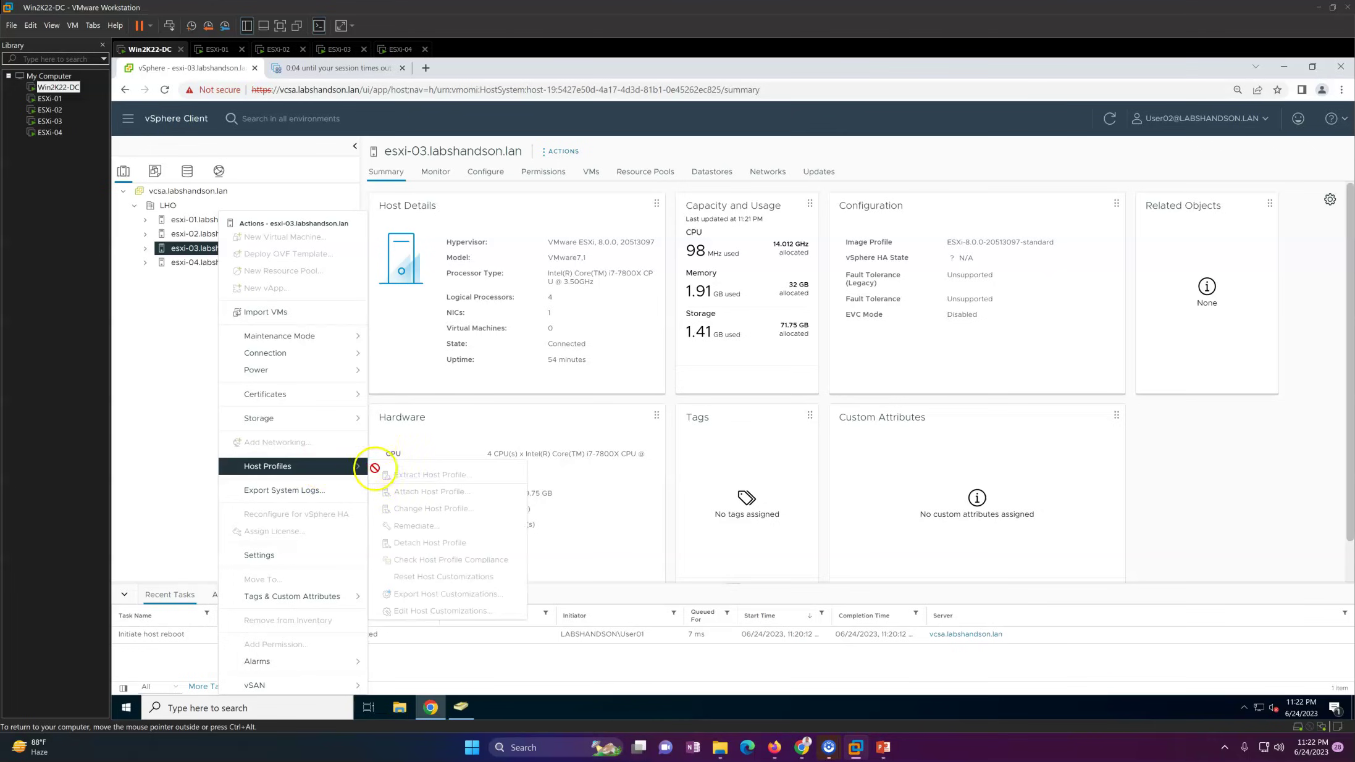